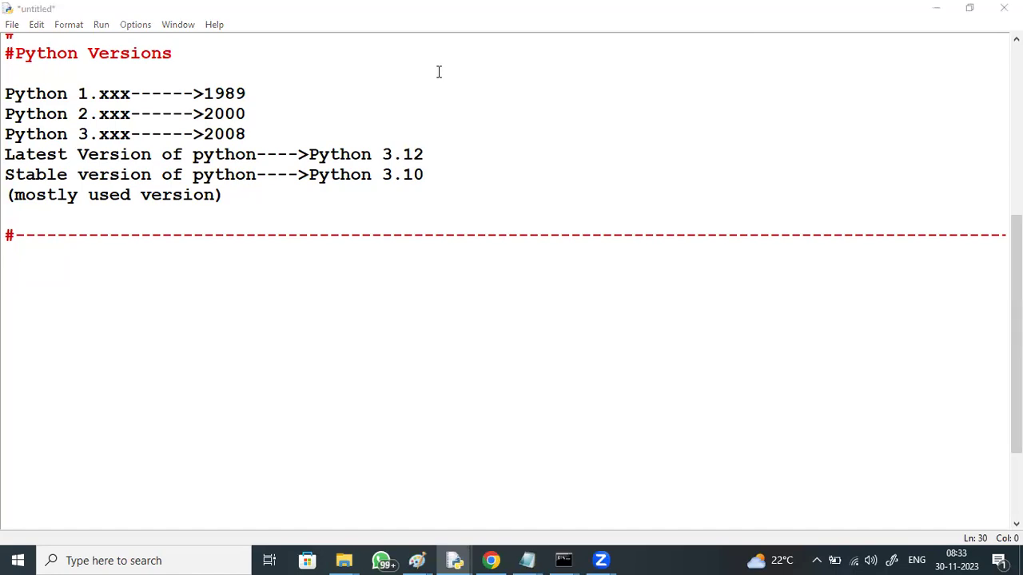
Review the Python Versions notes, highlighting the release years and the latest and stable version lines.
drag(75, 94, 247, 94)
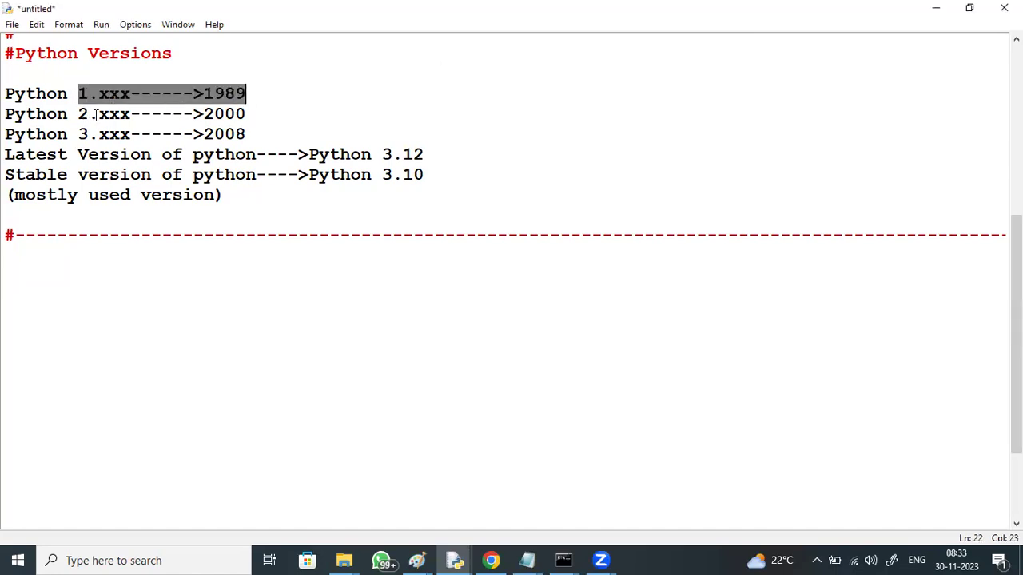
drag(78, 113, 266, 110)
drag(68, 133, 434, 158)
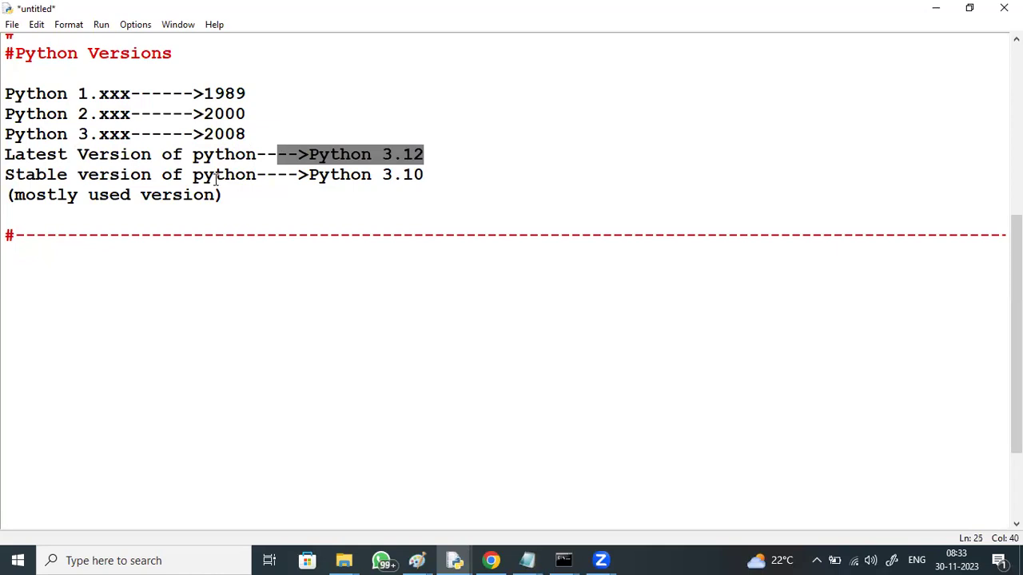
click(249, 175)
drag(249, 176, 437, 167)
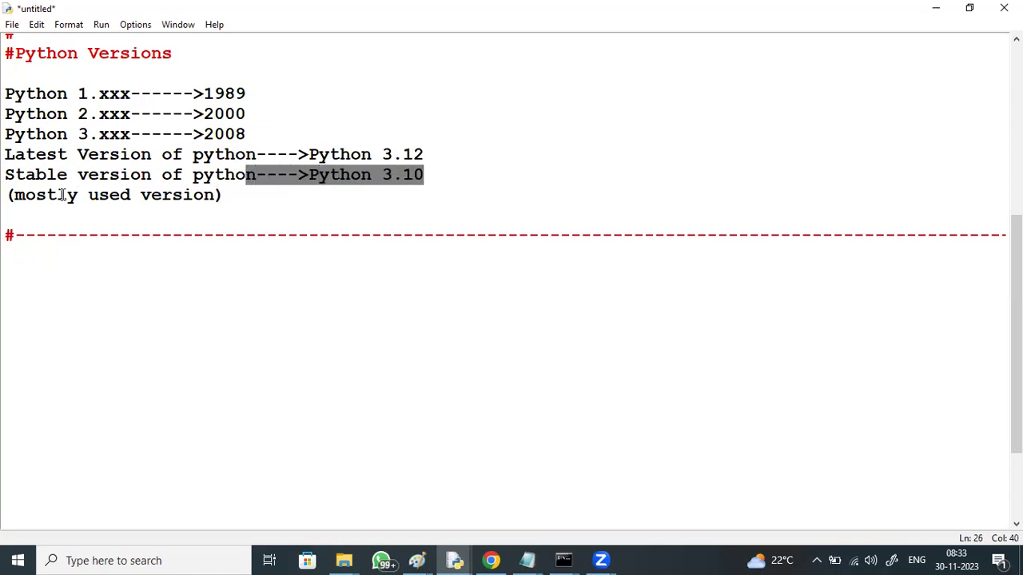
drag(46, 195, 199, 210)
click(212, 209)
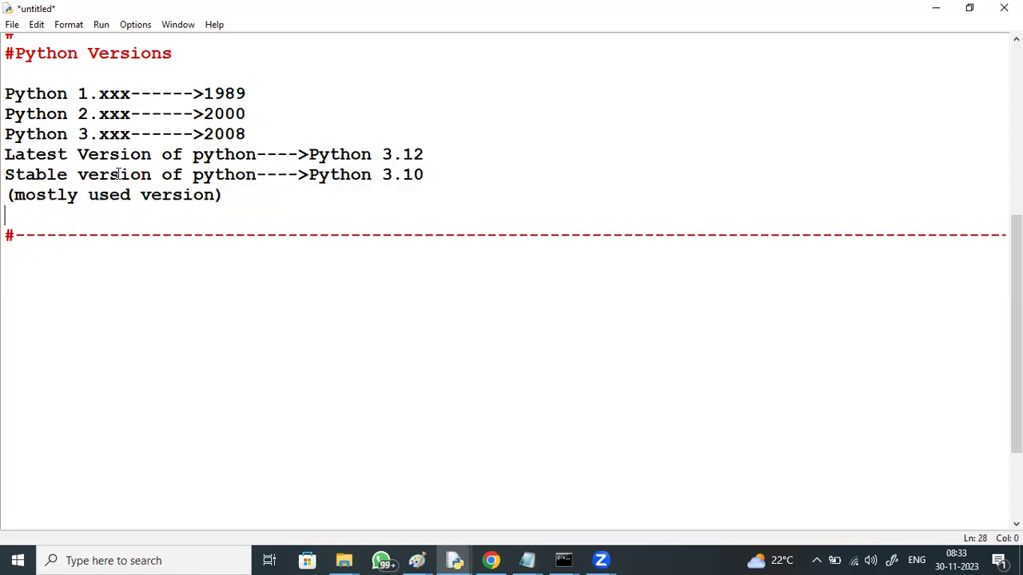
drag(311, 155, 430, 157)
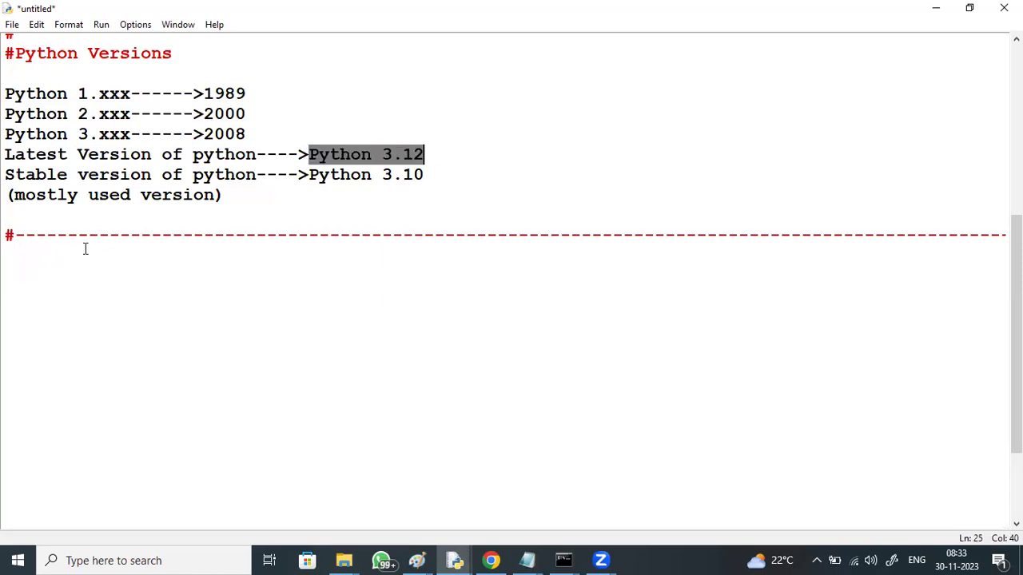
Add the comment heading "#python installation:" below the dashed separator line and start a new line under it.
click(16, 254)
text(#p)
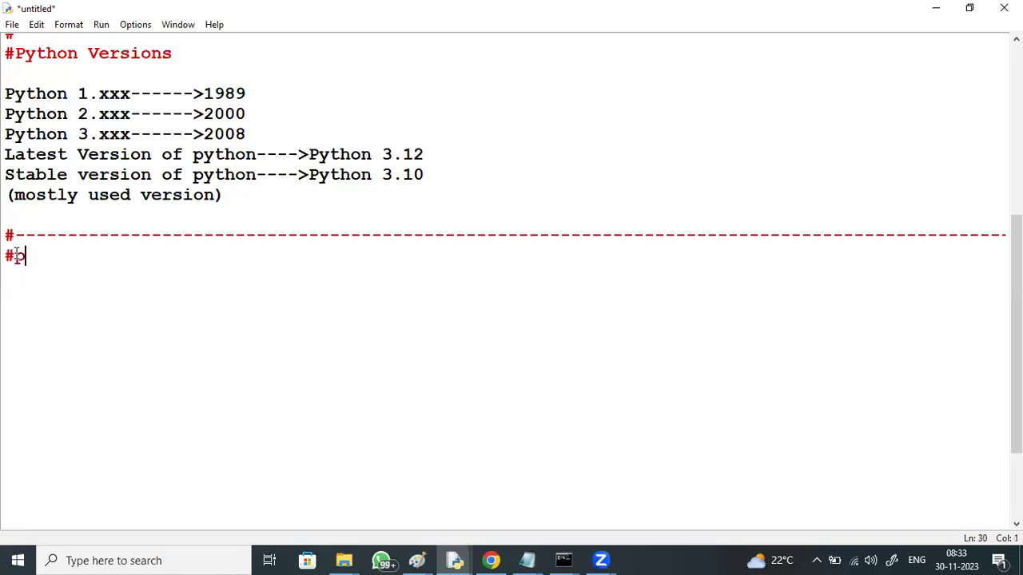
text(ython installation)
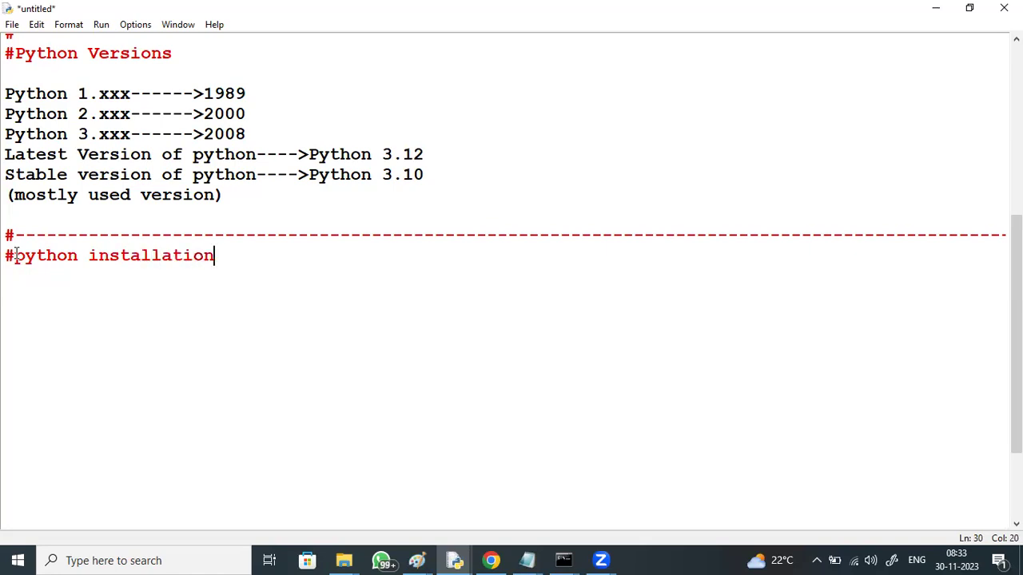
text(:)
key(Return)
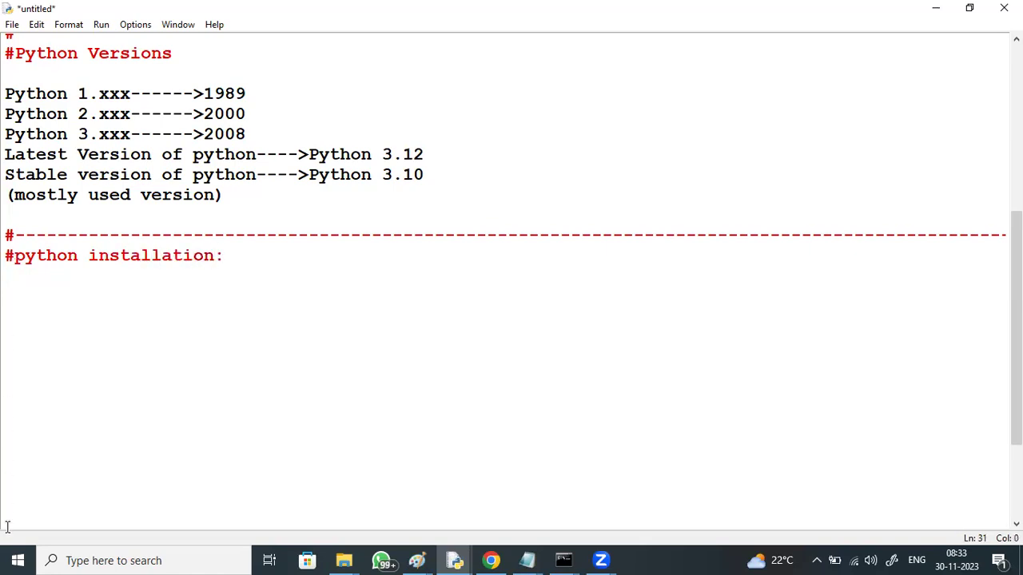
Switch to Windows Settings and open the Apps & features list of installed programs.
click(17, 559)
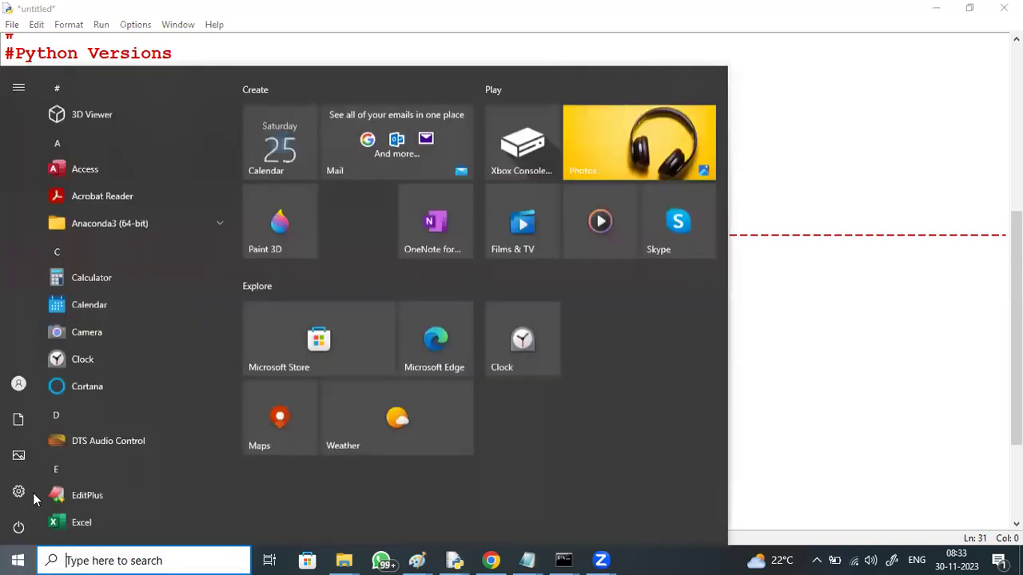
click(23, 494)
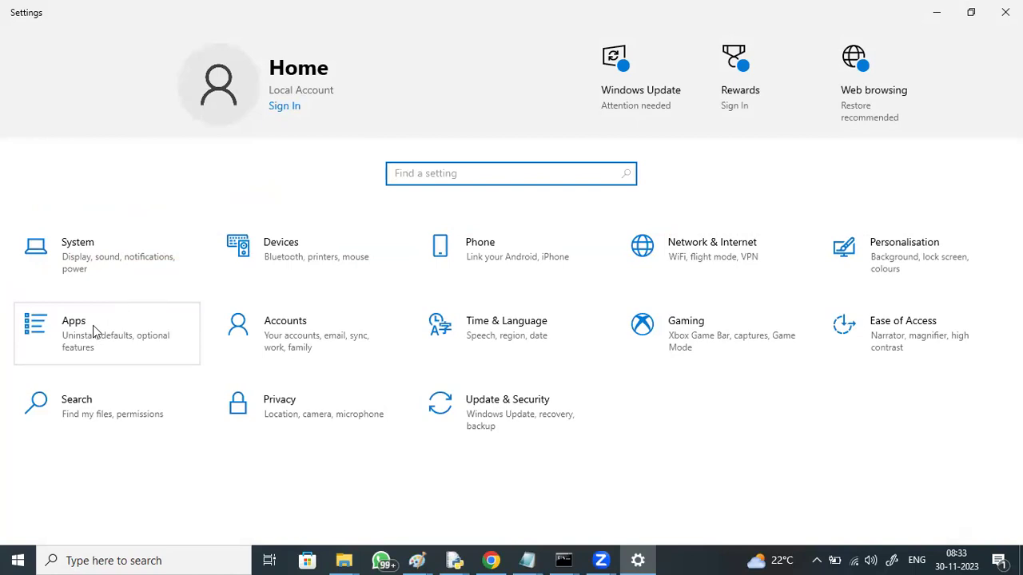
click(94, 331)
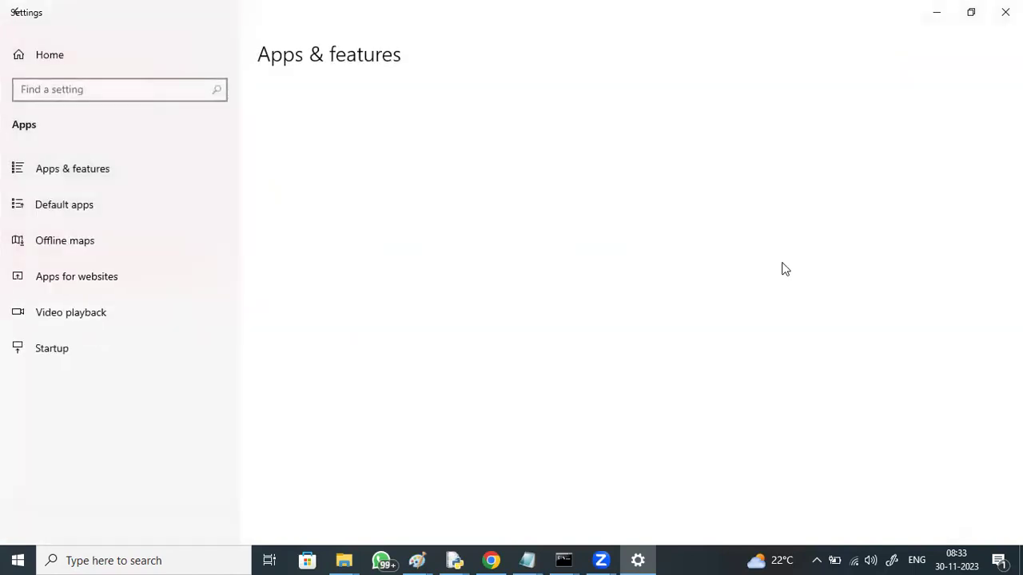
click(99, 182)
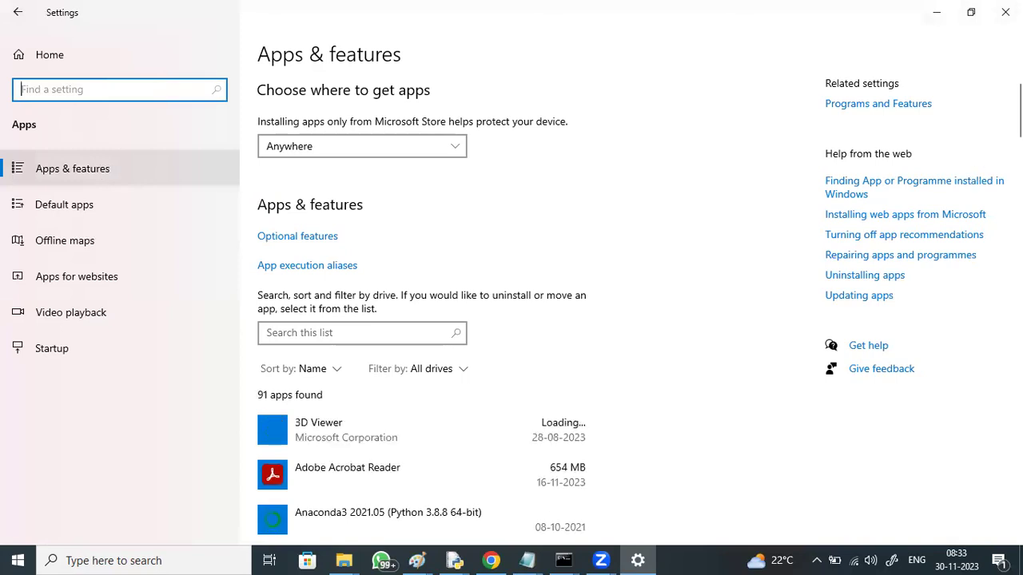
Find Python 3.12.0 (64-bit) among the installed apps and uninstall it.
scroll(424, 320, down, 15)
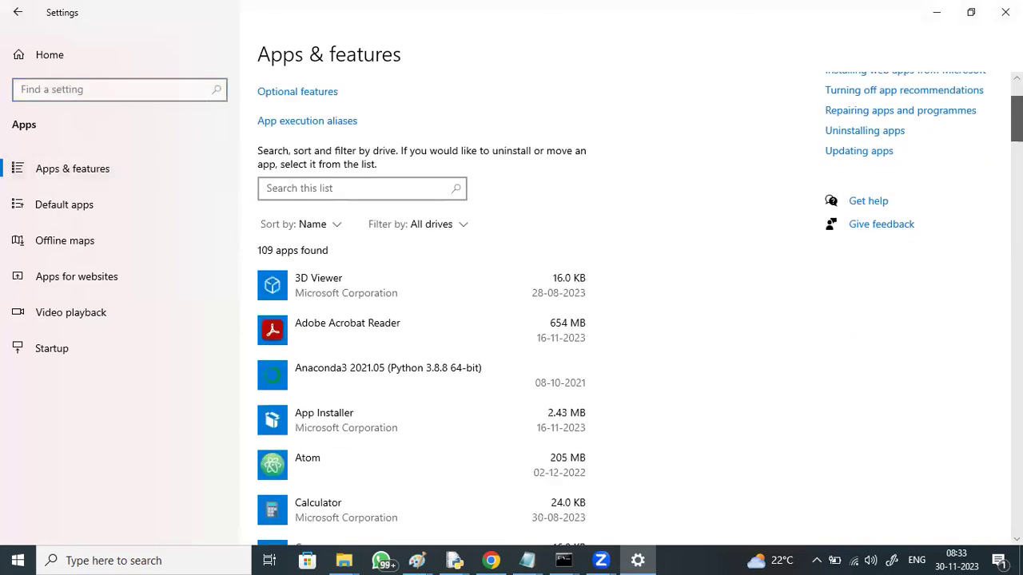
scroll(423, 319, down, 20)
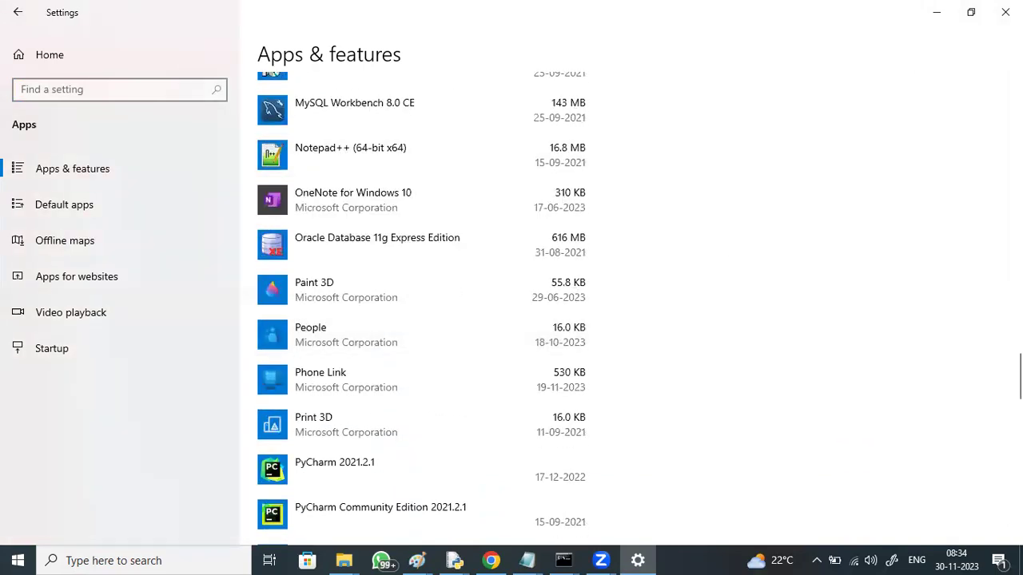
scroll(559, 309, down, 5)
scroll(559, 309, down, 2)
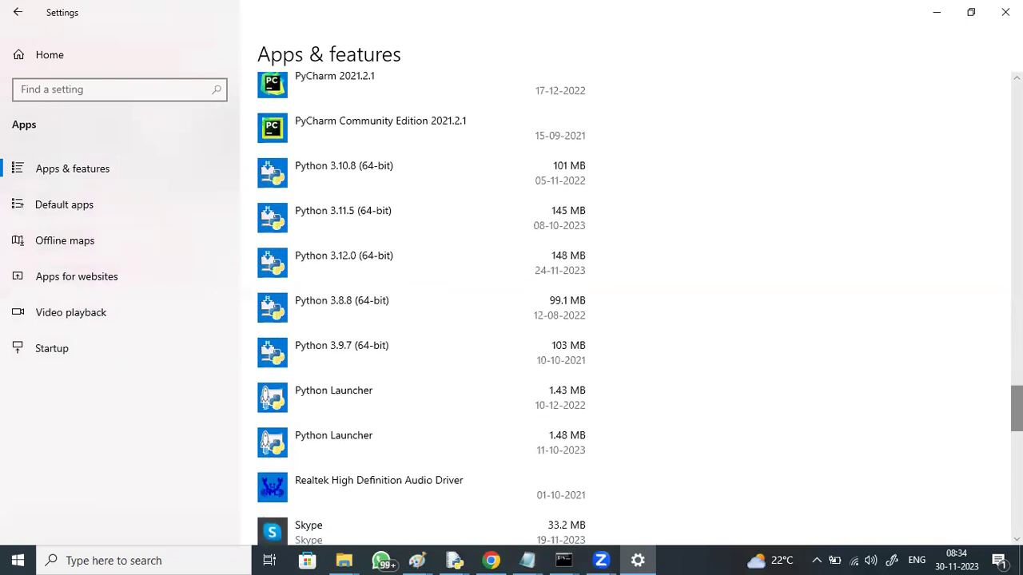
click(464, 263)
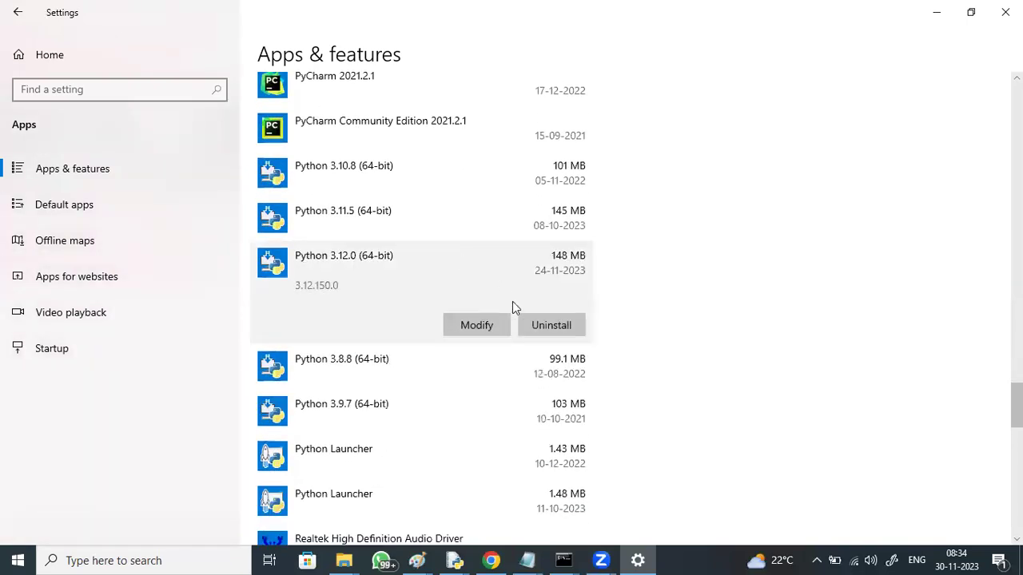
click(533, 323)
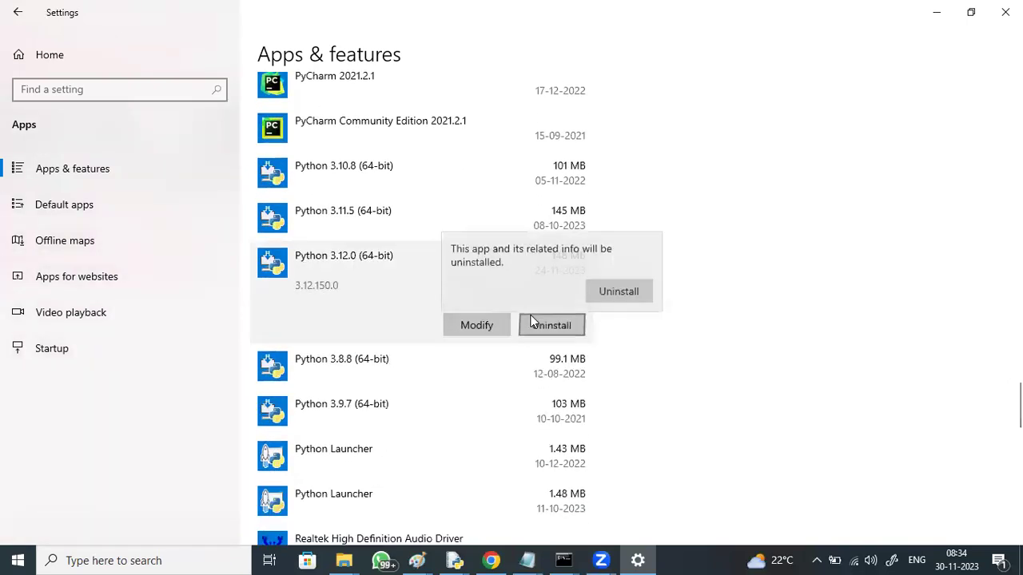
click(616, 290)
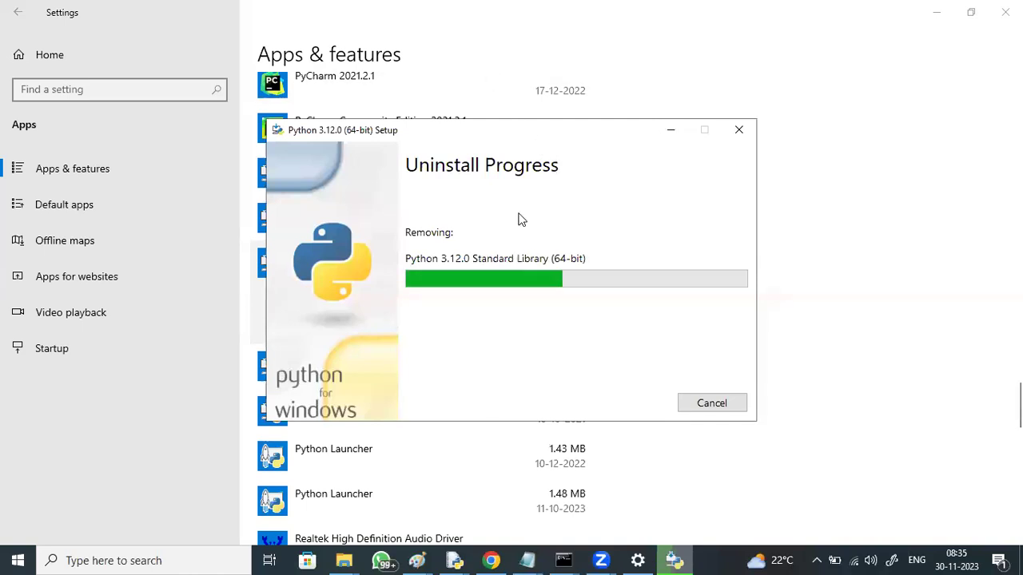
Open the PC's About page from File Explorer and check the operating system bit type under Device specifications.
click(345, 560)
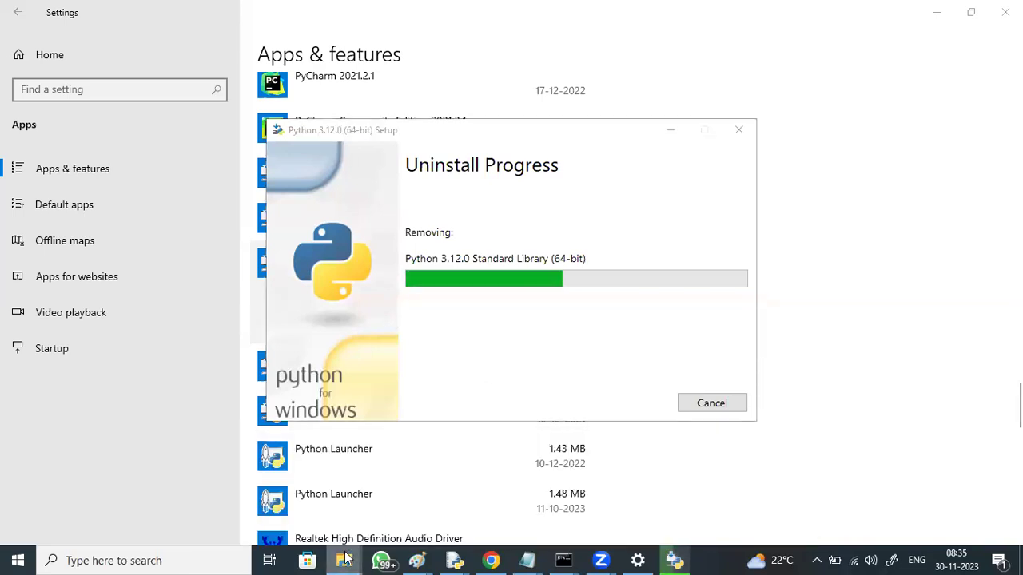
right_click(345, 560)
click(305, 480)
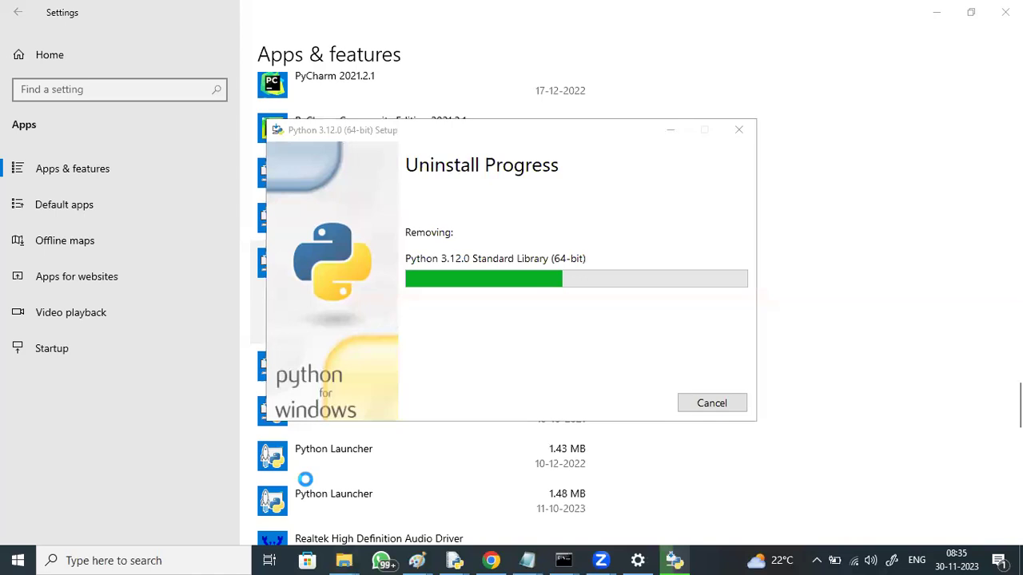
key(alt+Tab)
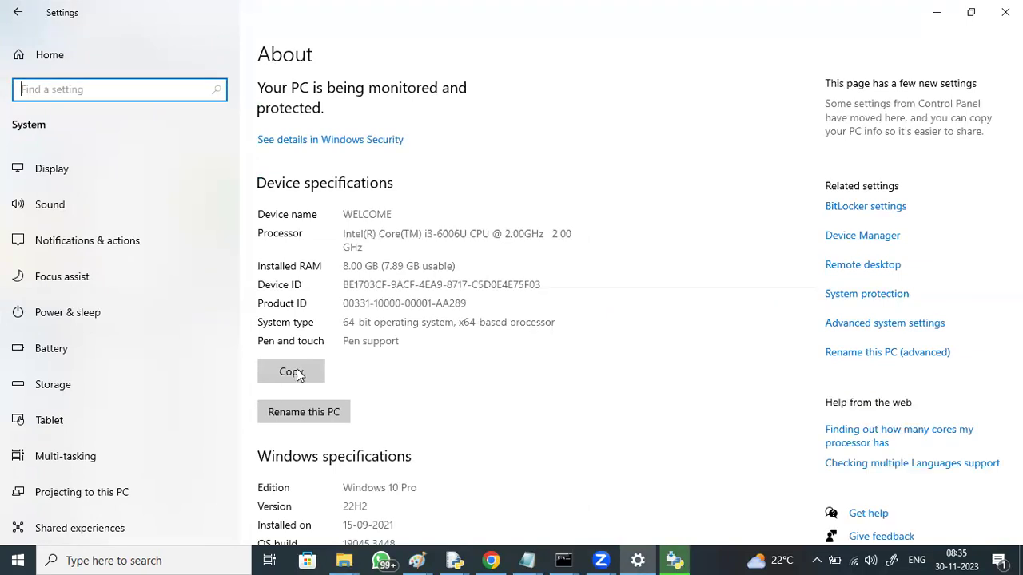
drag(343, 322, 457, 322)
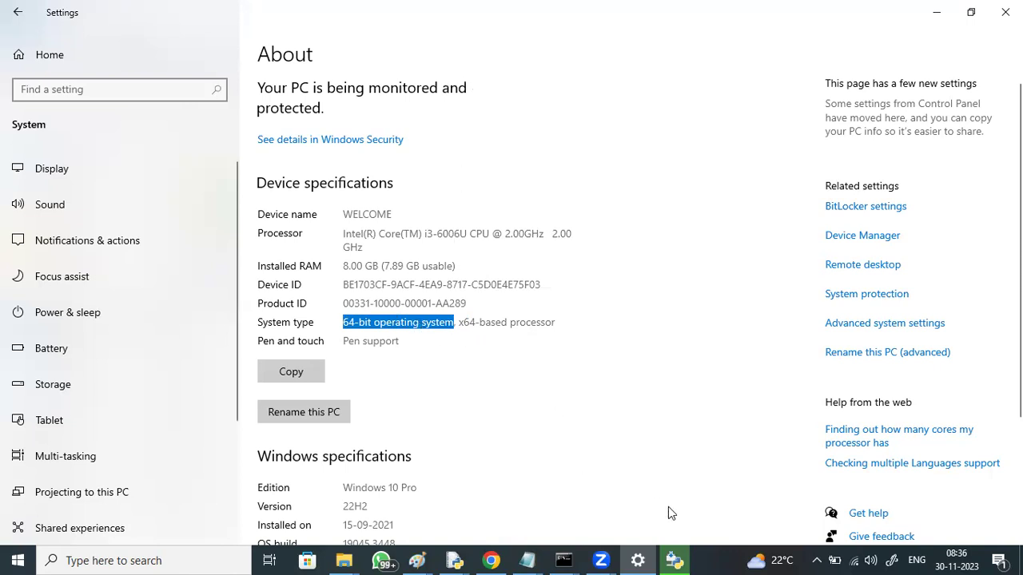
Return to the Python 3.12.0 (64-bit) Setup window and close it.
click(674, 560)
click(715, 402)
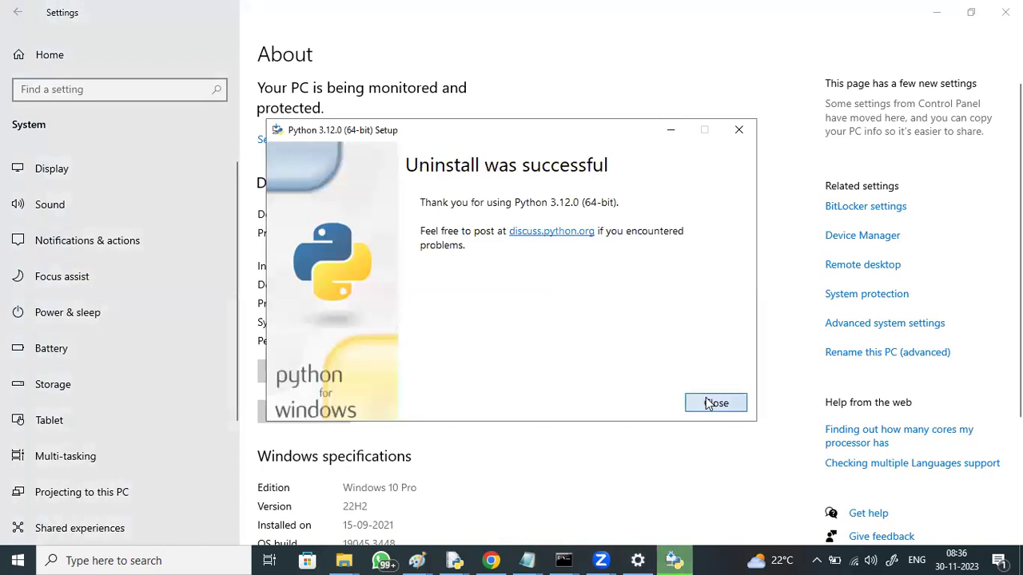
right_click(496, 557)
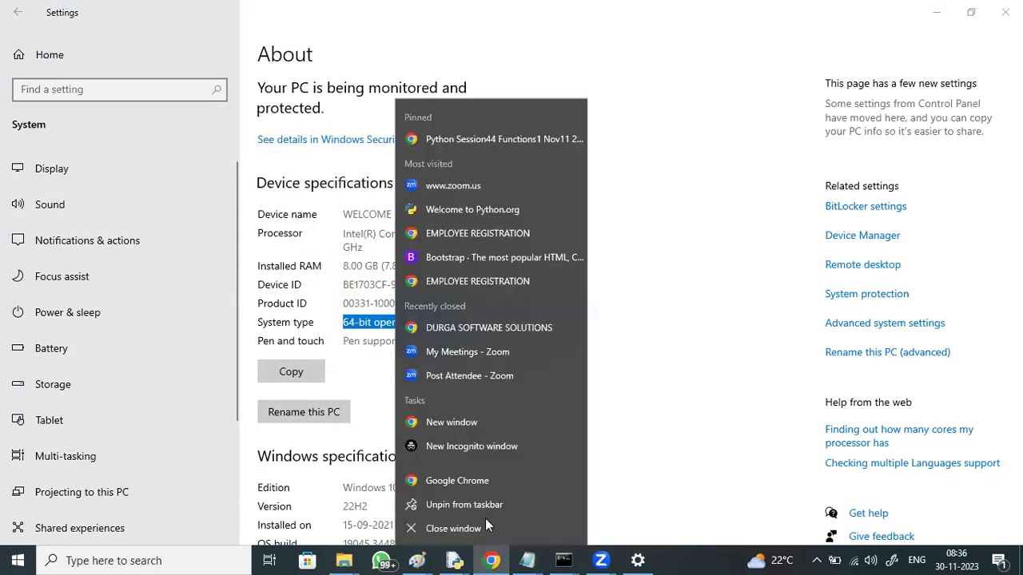
click(471, 477)
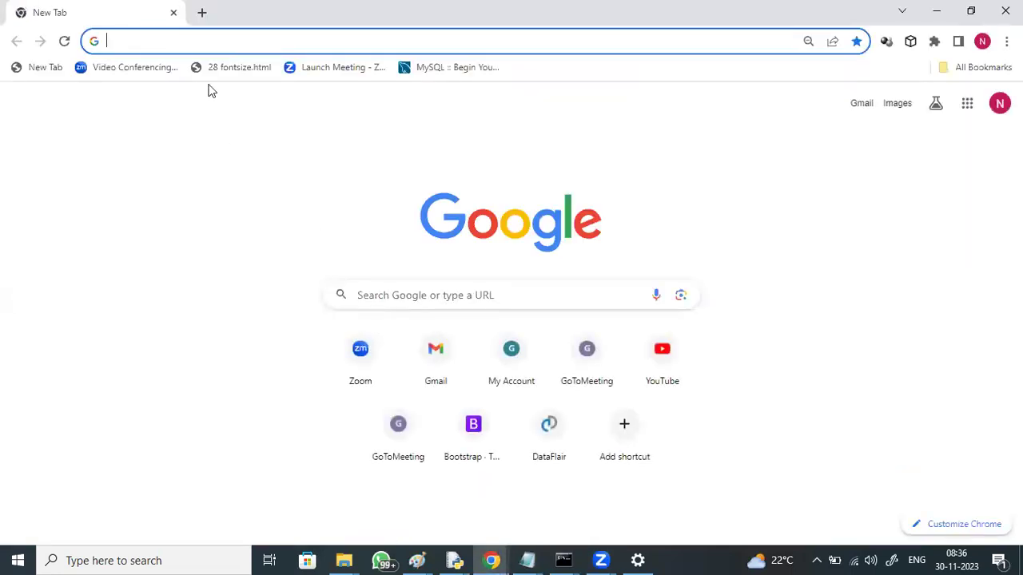
text(w)
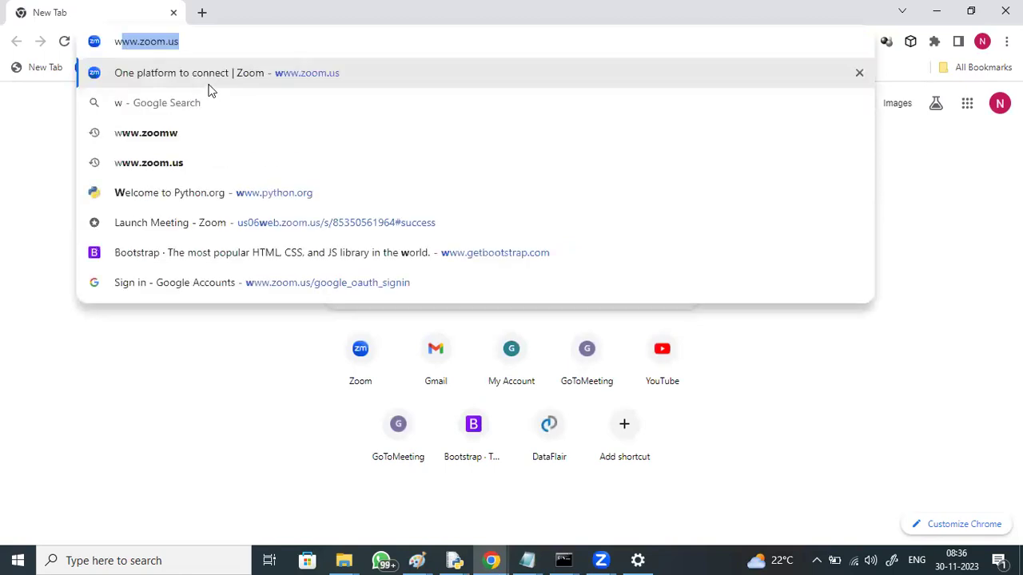
text(ww.)
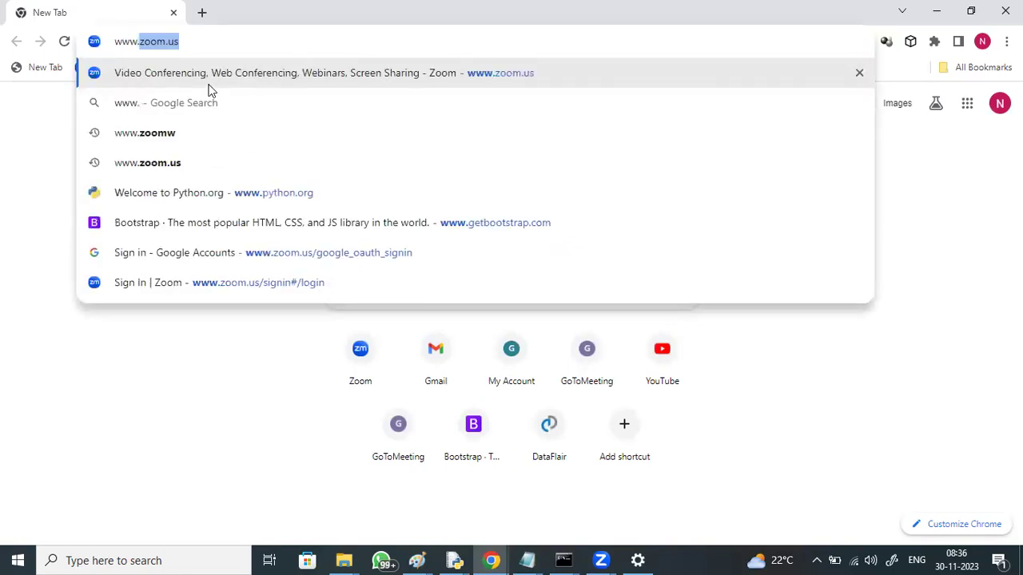
text(python)
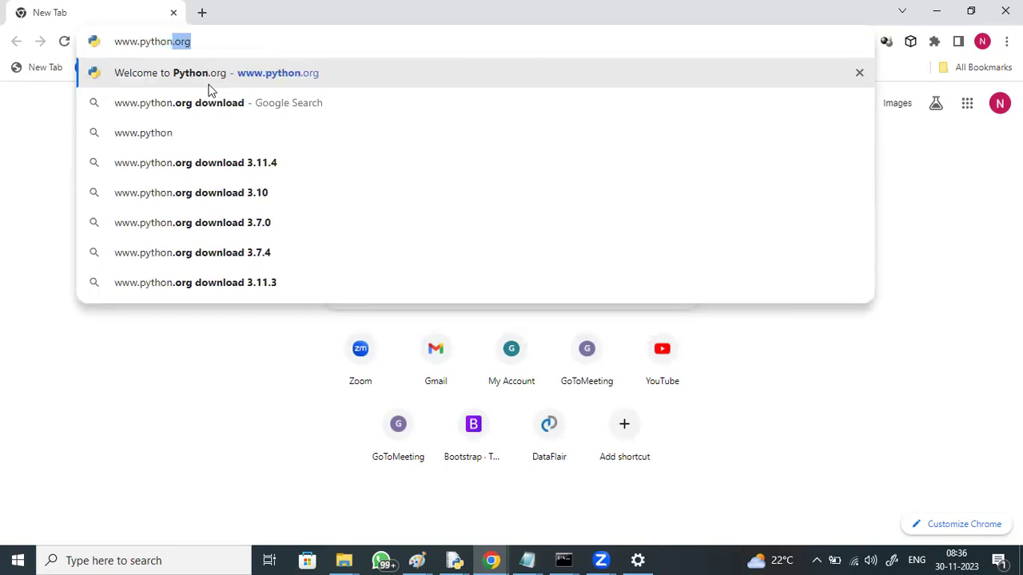
key(Return)
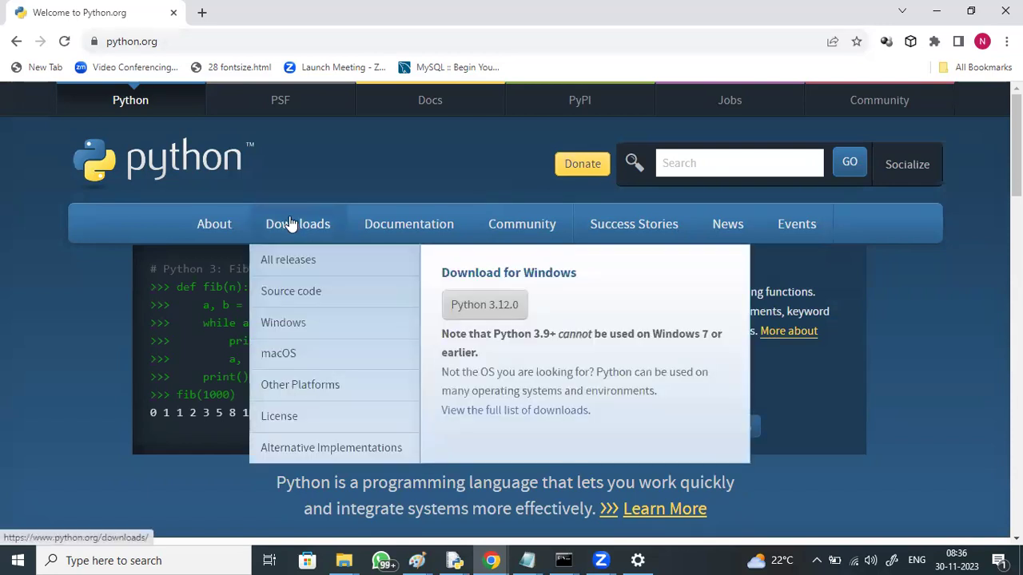
Open the all-releases downloads page and examine the active Python releases and the list of specific releases by version number.
click(290, 224)
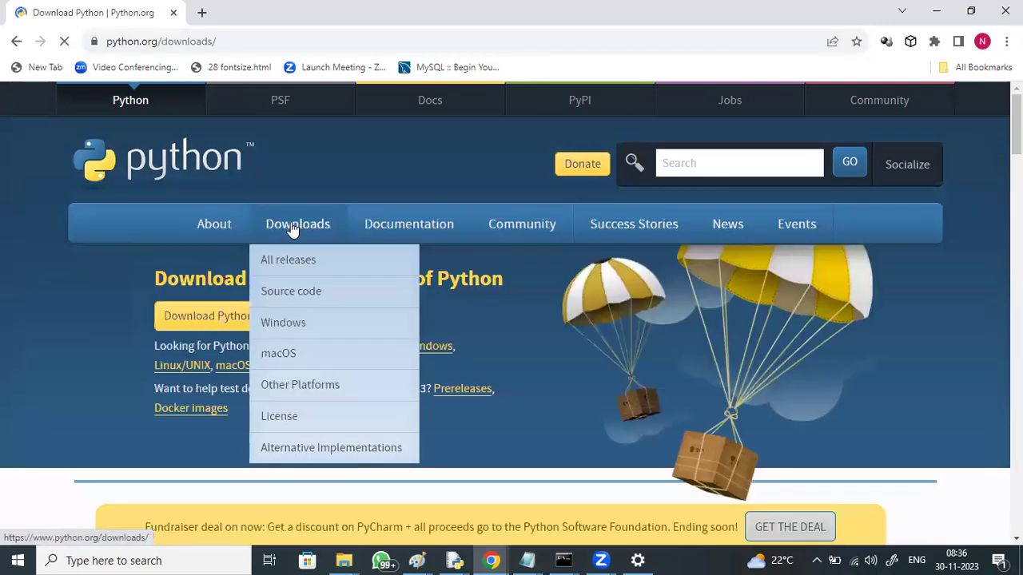
click(297, 260)
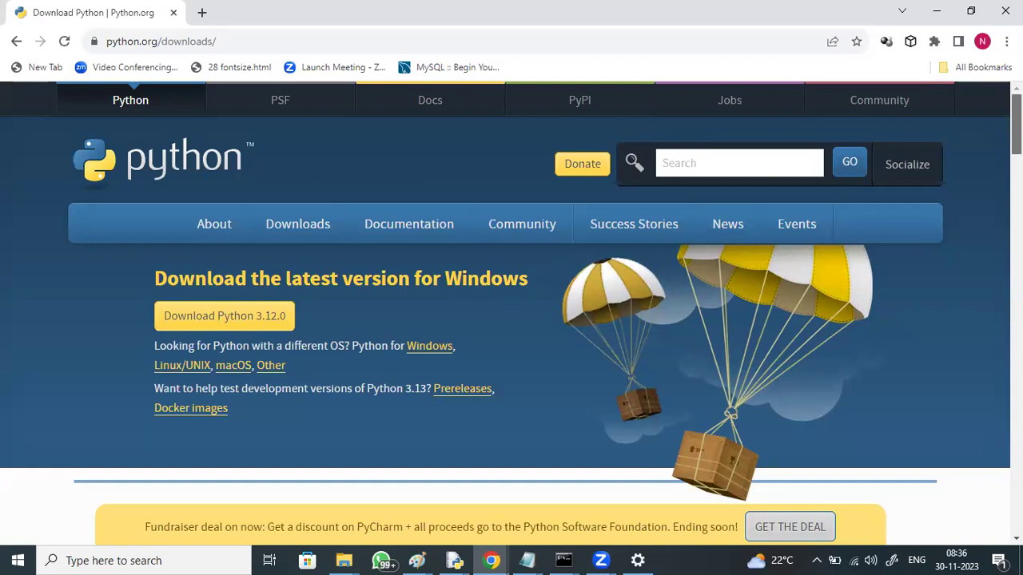
scroll(512, 311, down, 3)
scroll(511, 313, down, 3)
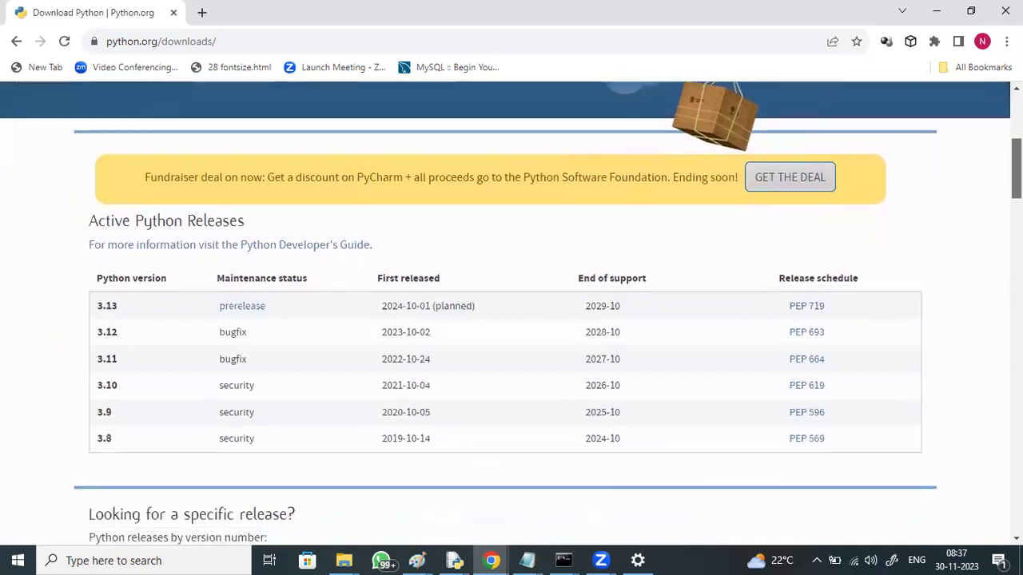
scroll(511, 313, down, 4)
scroll(511, 312, down, 1)
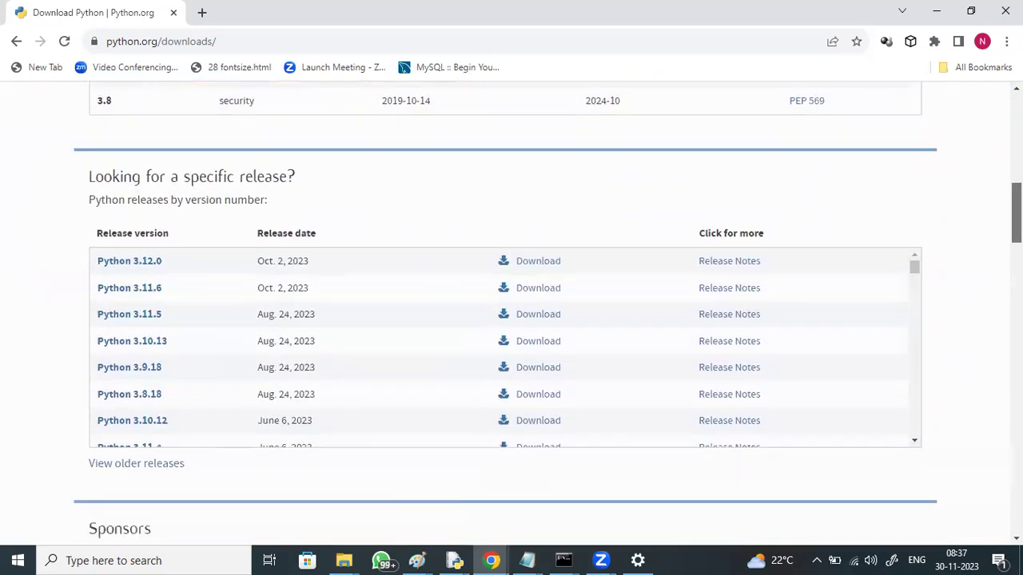
scroll(512, 312, up, 5)
scroll(653, 259, down, 1)
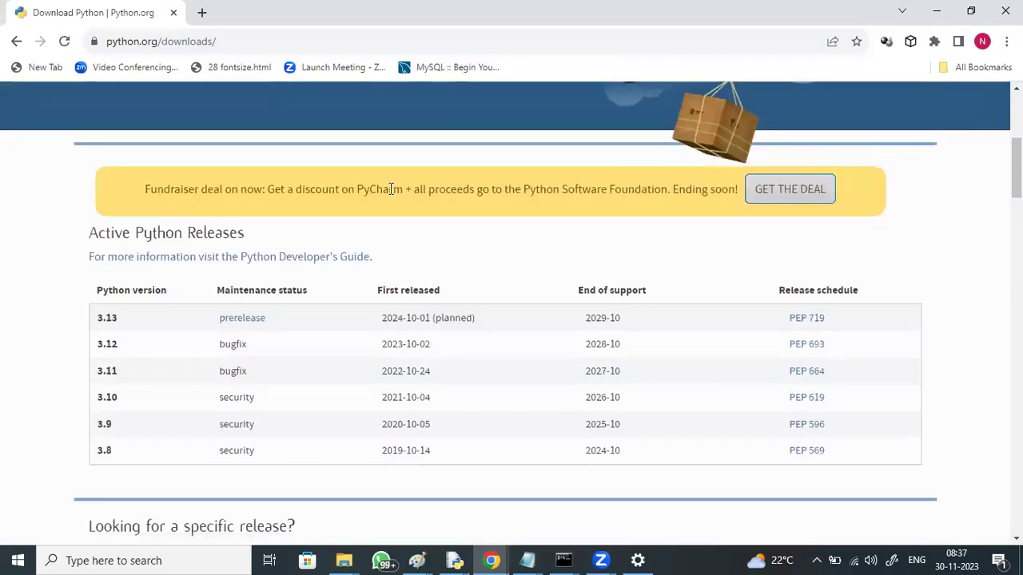
scroll(653, 259, down, 1)
scroll(365, 155, down, 5)
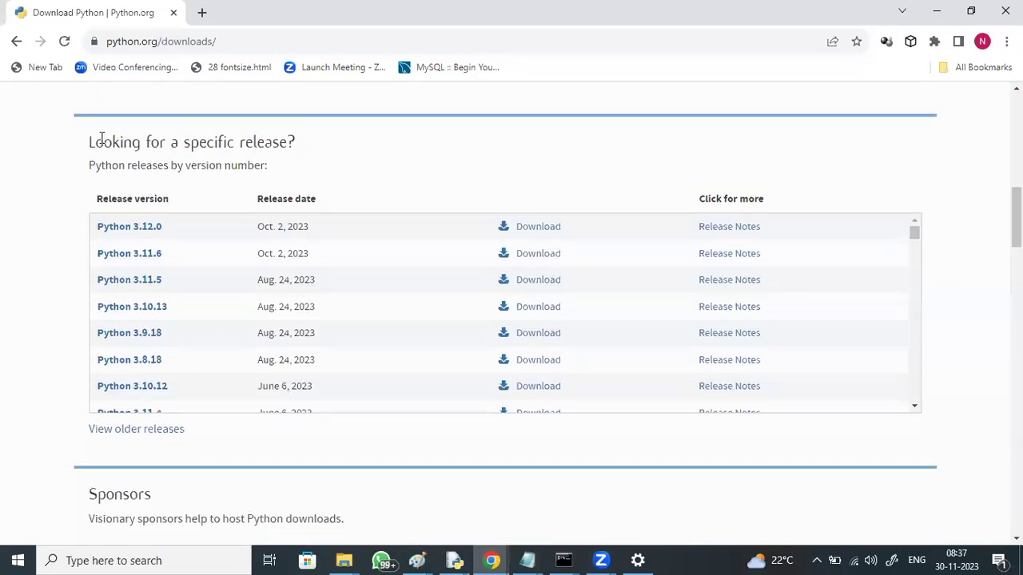
Open the Python 3.12.0 release page from the specific releases list and go to its Files table.
drag(89, 141, 293, 144)
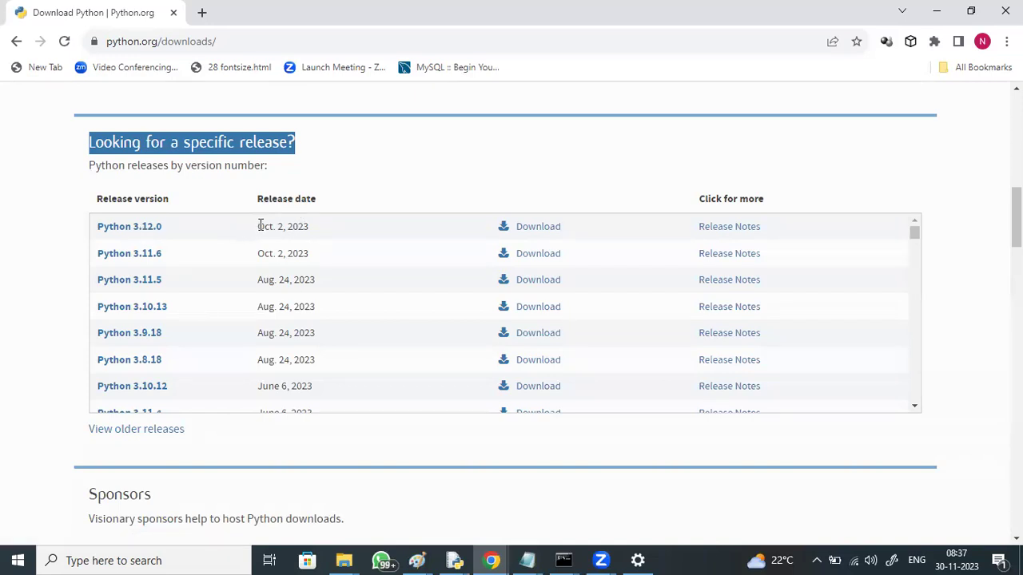
drag(259, 226, 312, 226)
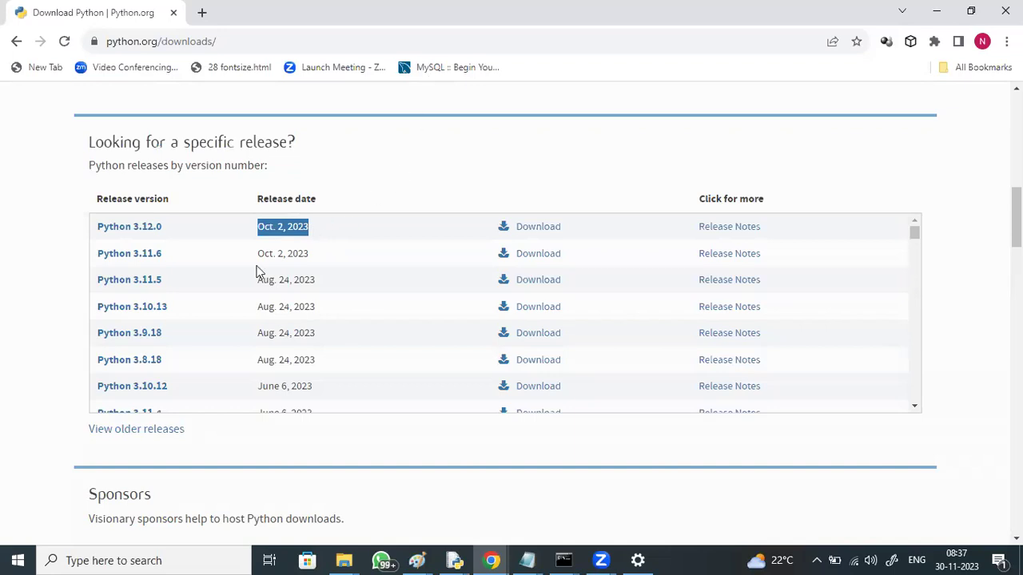
click(137, 230)
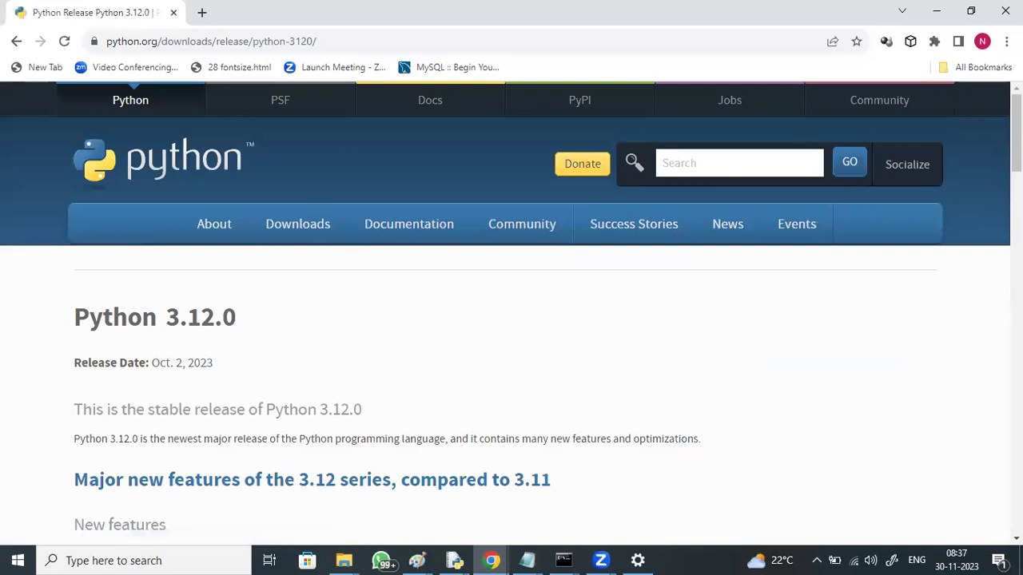
scroll(996, 131, down, 3)
scroll(512, 311, down, 15)
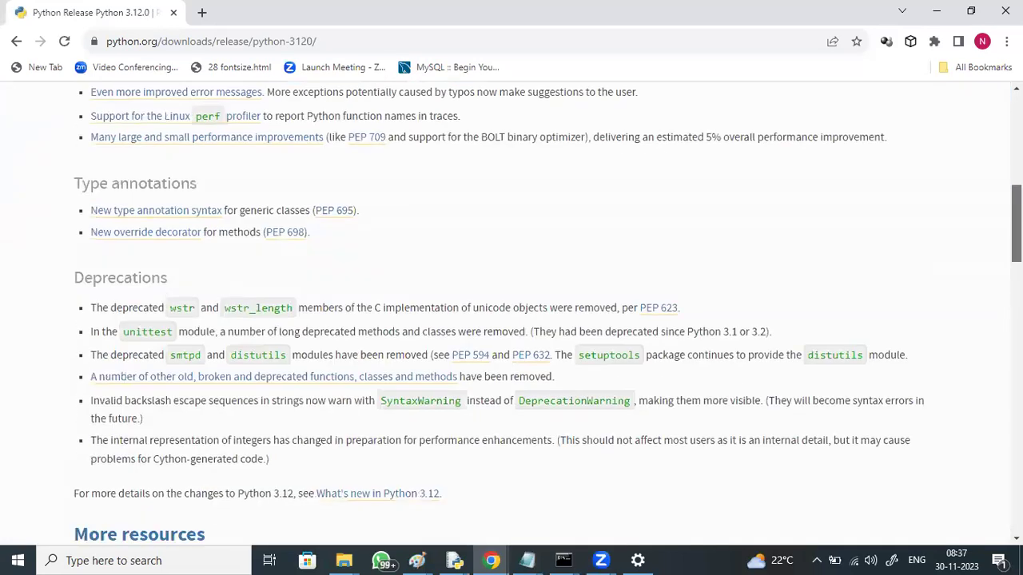
scroll(512, 312, down, 8)
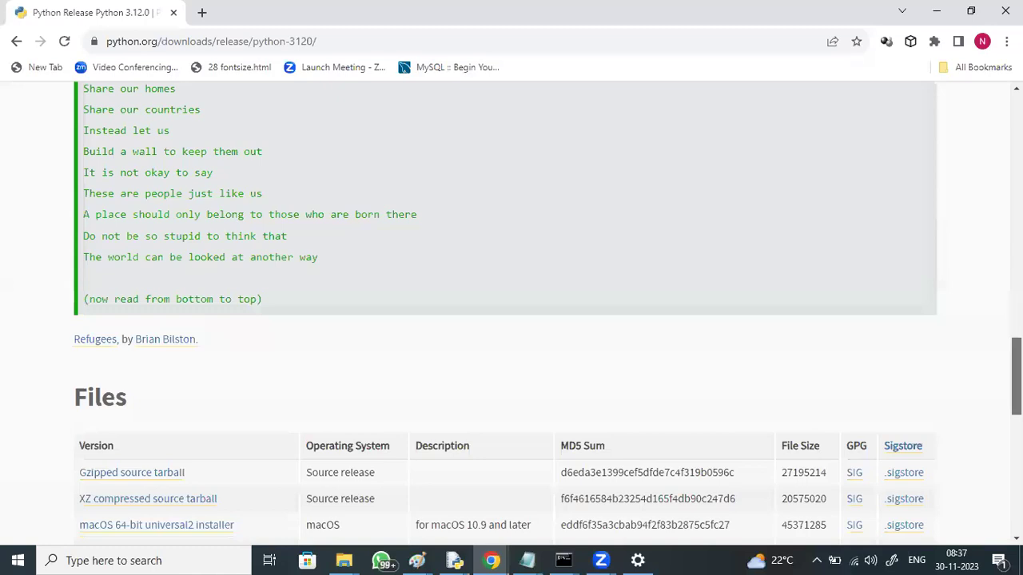
scroll(539, 350, up, 4)
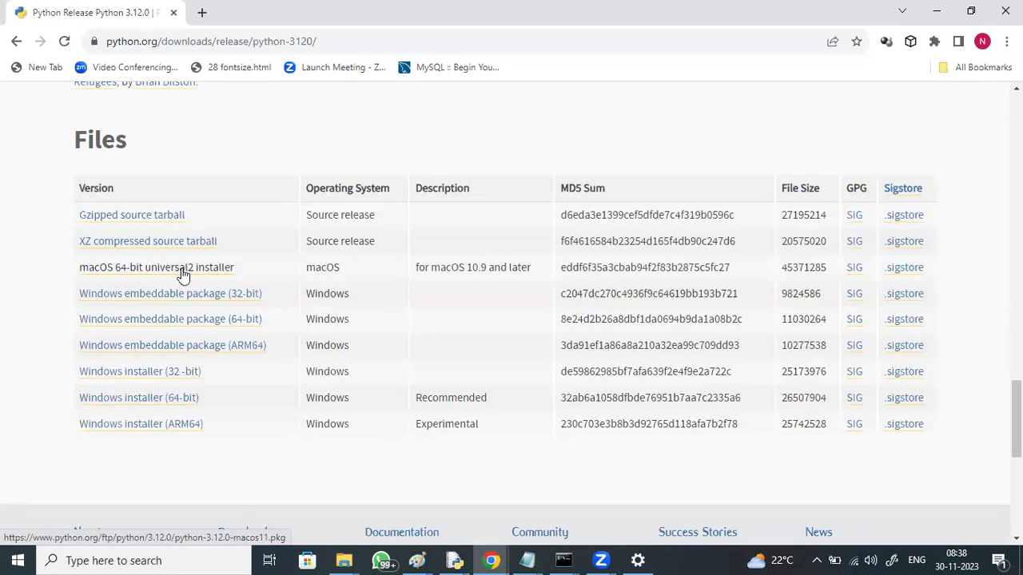
Download the Windows installer (64-bit) for Python 3.12.0 and run the downloaded file.
click(168, 402)
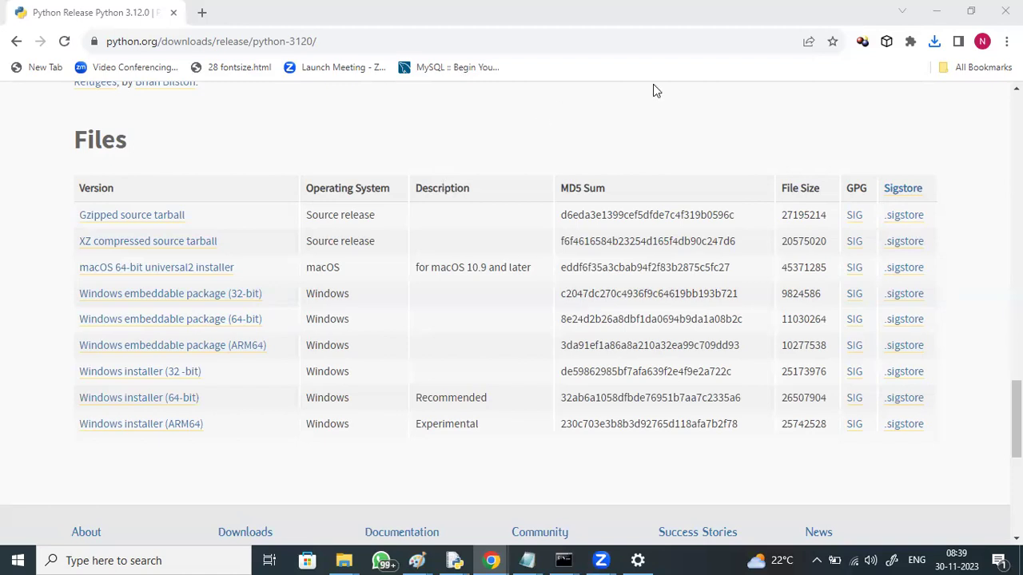
click(933, 44)
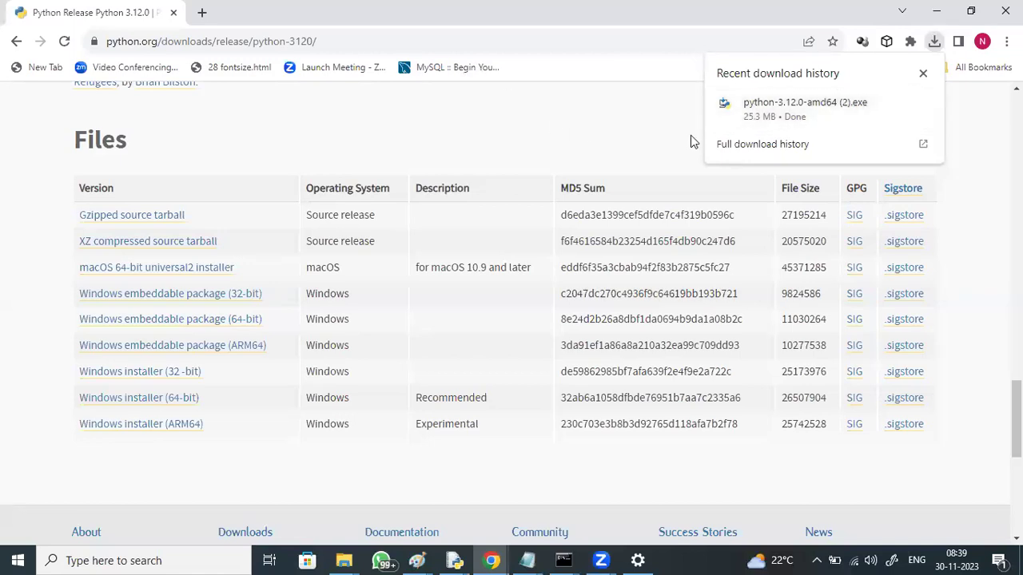
click(783, 108)
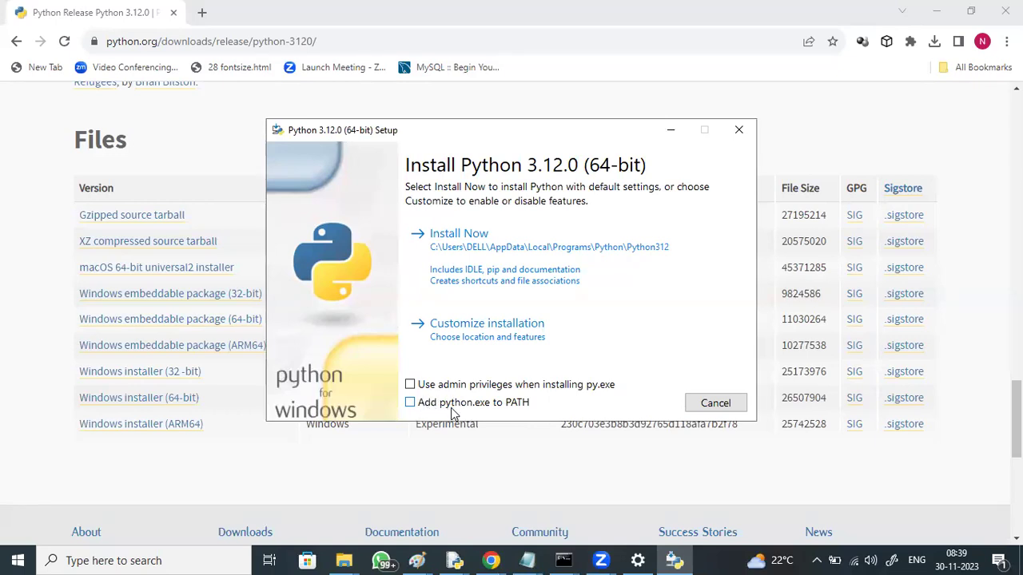
Enable adding python.exe to PATH, choose a customized installation and accept the default optional features.
click(409, 403)
click(458, 334)
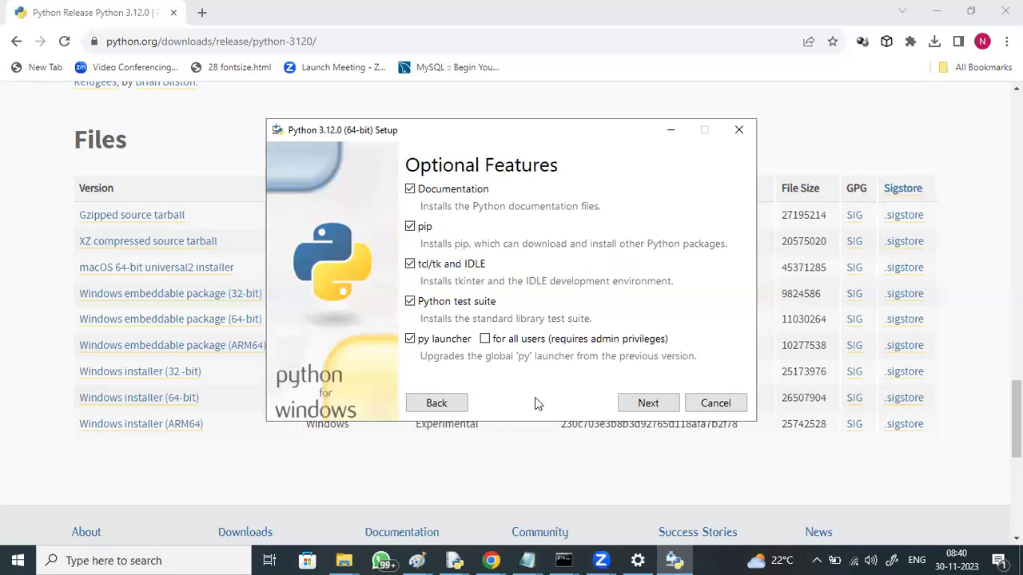
click(629, 407)
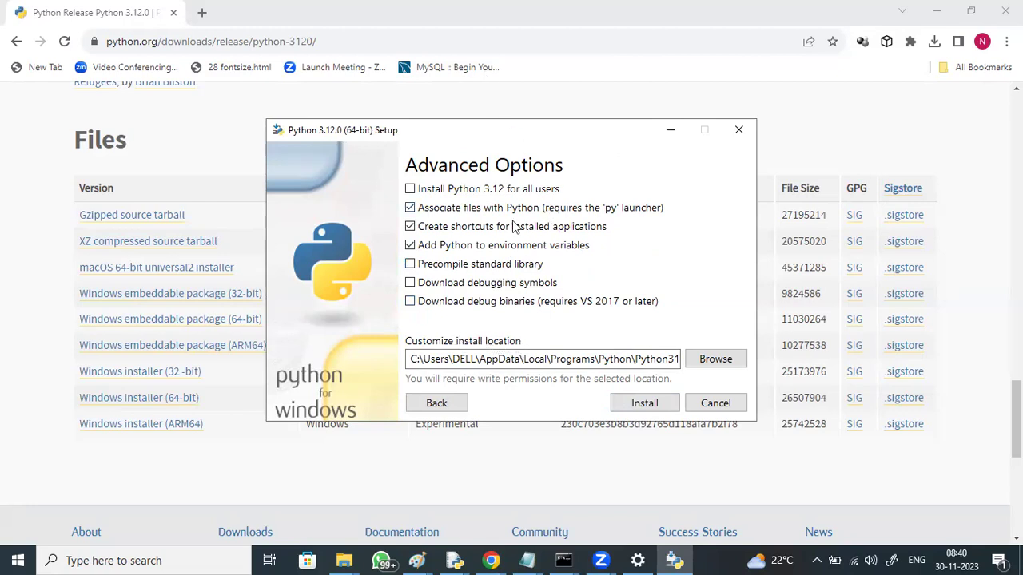
Change the custom install location to C:\Python312.
click(412, 362)
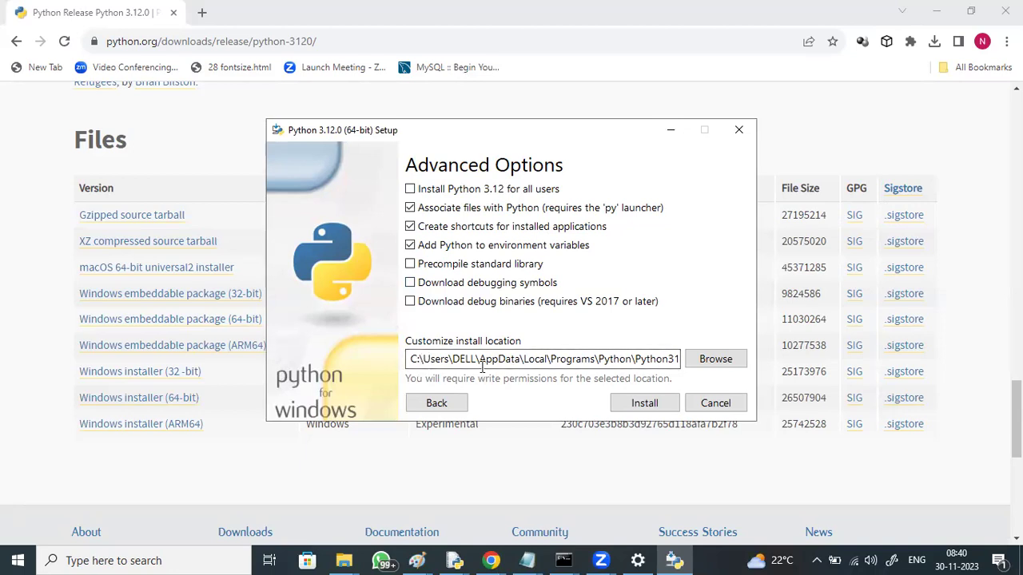
click(632, 361)
key(BackSpace)
key(BackSpace)
key(BackSpace)
key(BackSpace)
key(BackSpace)
key(BackSpace)
key(BackSpace)
key(BackSpace)
key(BackSpace)
key(BackSpace)
key(BackSpace)
key(BackSpace)
key(BackSpace)
key(BackSpace)
key(BackSpace)
key(BackSpace)
key(BackSpace)
key(BackSpace)
key(BackSpace)
key(BackSpace)
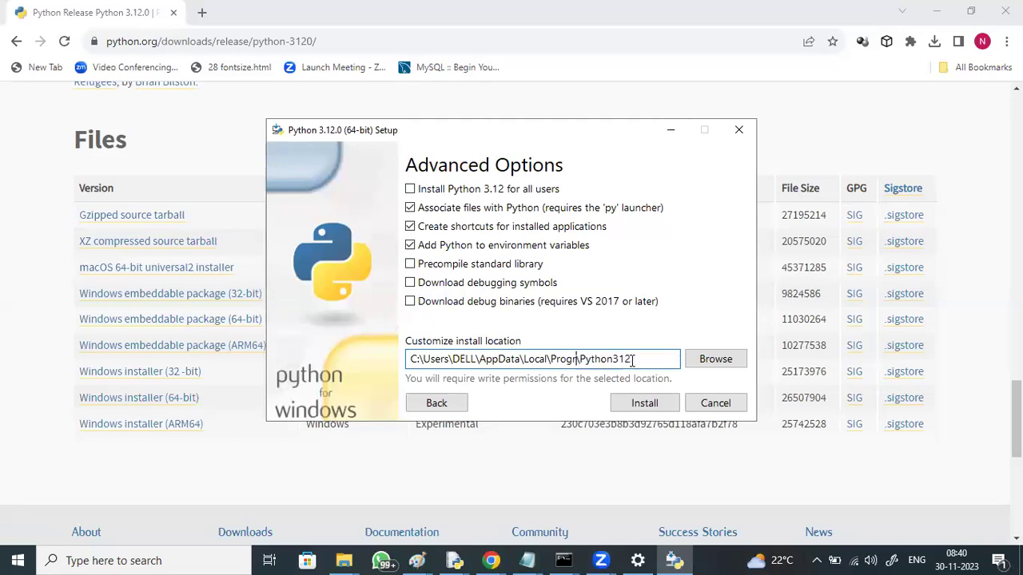
key(BackSpace)
key(BackSpace)
key(BackSpace)
key(BackSpace)
key(BackSpace)
key(BackSpace)
key(BackSpace)
key(BackSpace)
key(BackSpace)
key(BackSpace)
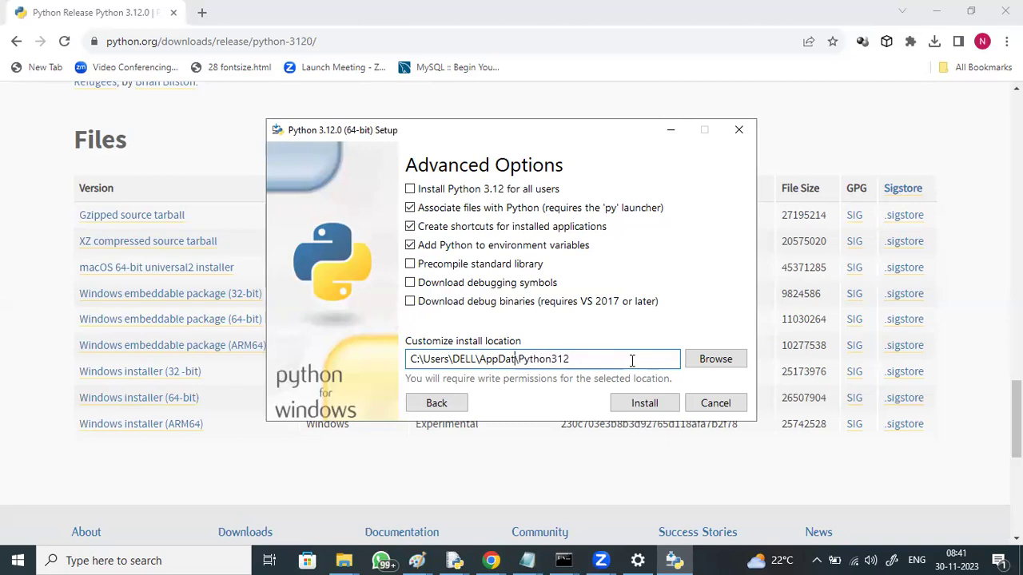
key(BackSpace)
key(BackSpace)
key(BackSpace)
key(BackSpace)
key(BackSpace)
key(BackSpace)
key(BackSpace)
key(BackSpace)
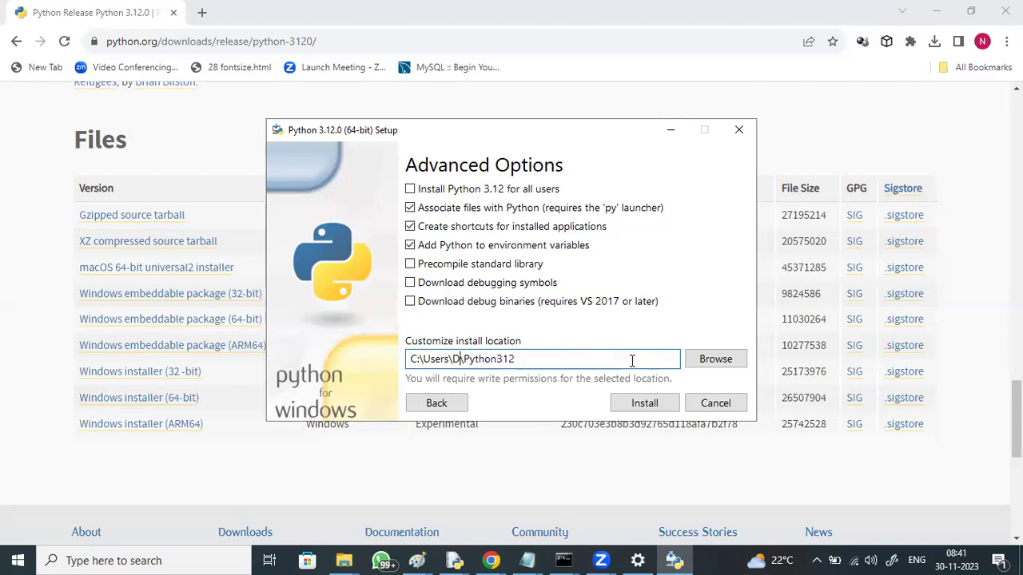
key(BackSpace)
key(BackSpace)
key(BackSpace)
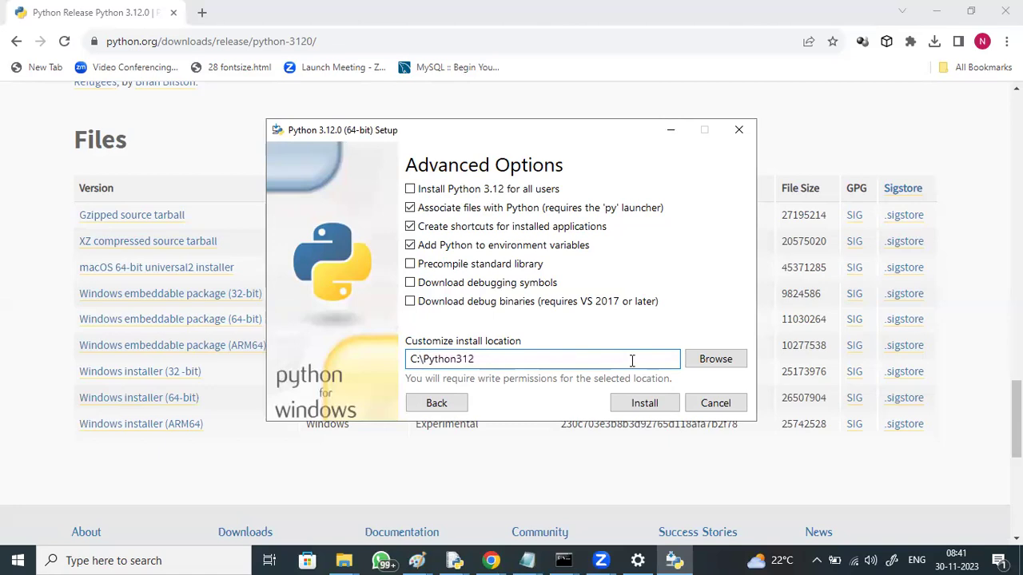
drag(419, 359, 482, 359)
click(482, 358)
Install Python 3.12.0 with the chosen options and close the setup once it has finished.
click(644, 404)
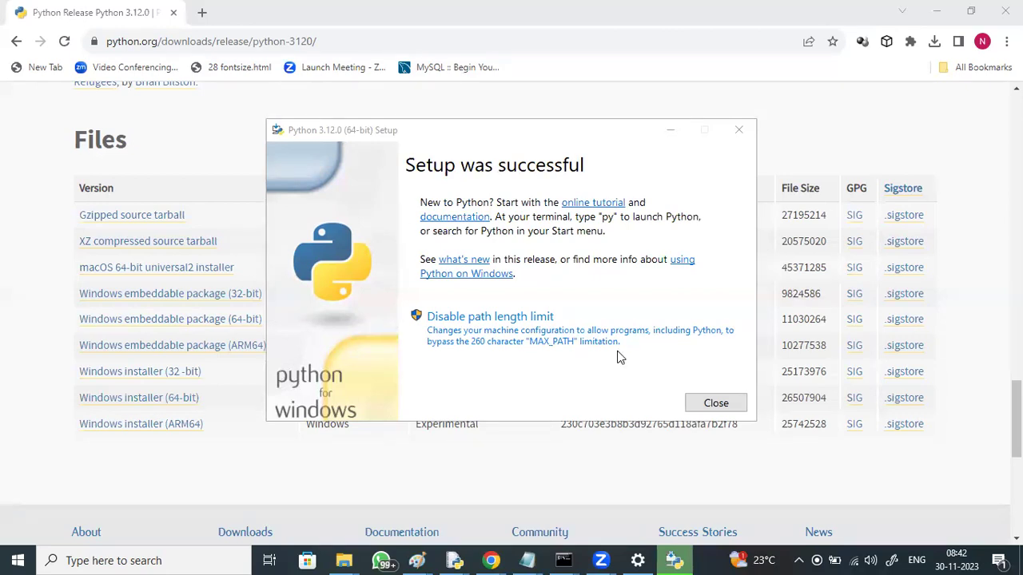
click(713, 405)
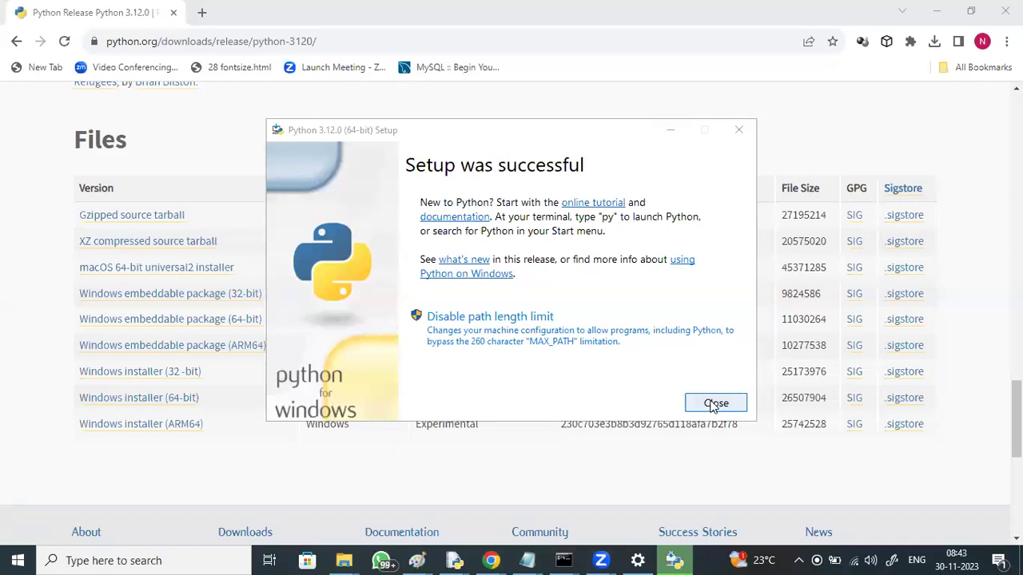
click(714, 405)
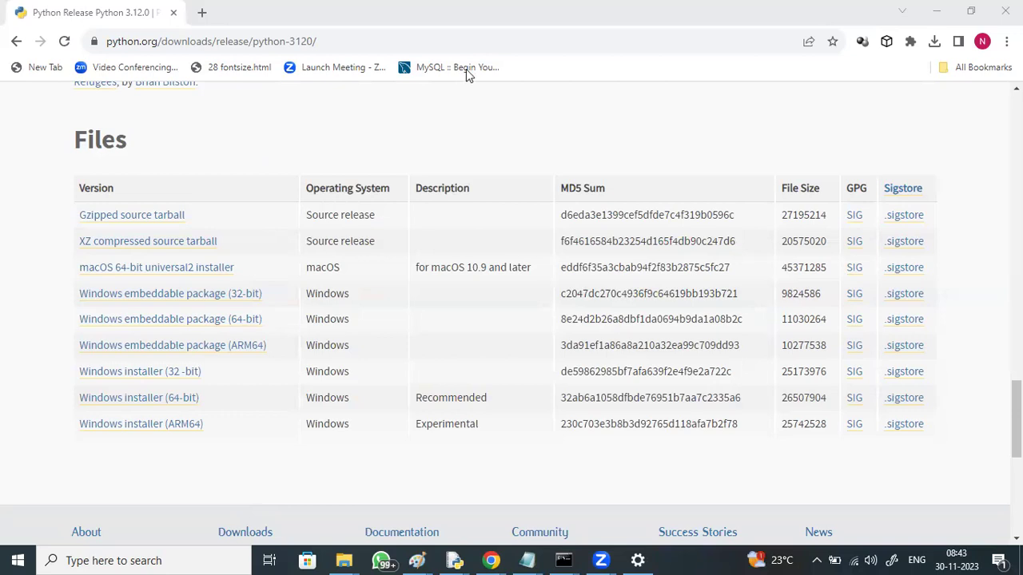
Search Windows for cmd, open Command Prompt as administrator and maximize its window.
click(164, 557)
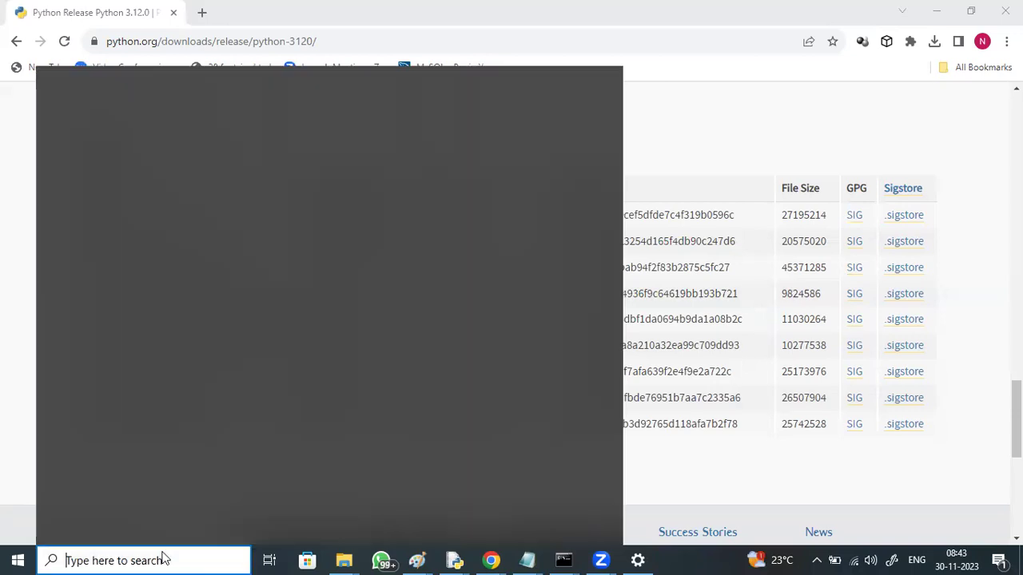
text(cmd)
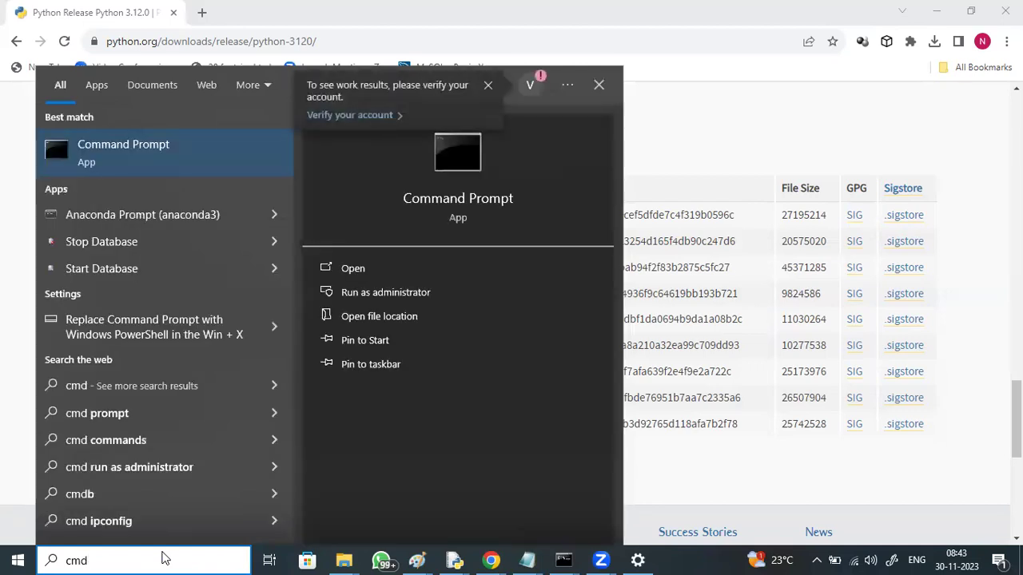
key(ctrl+shift+Return)
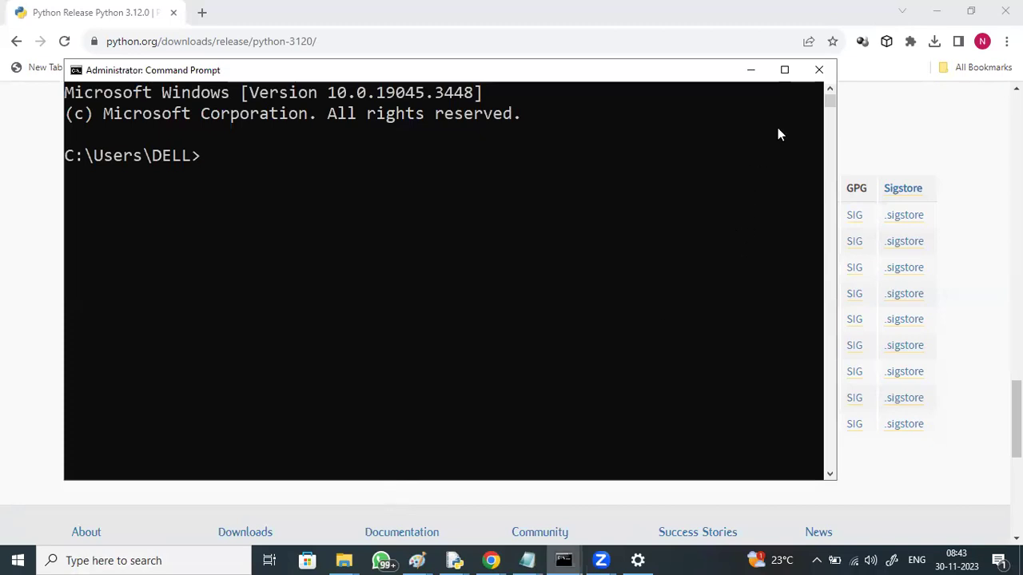
click(783, 80)
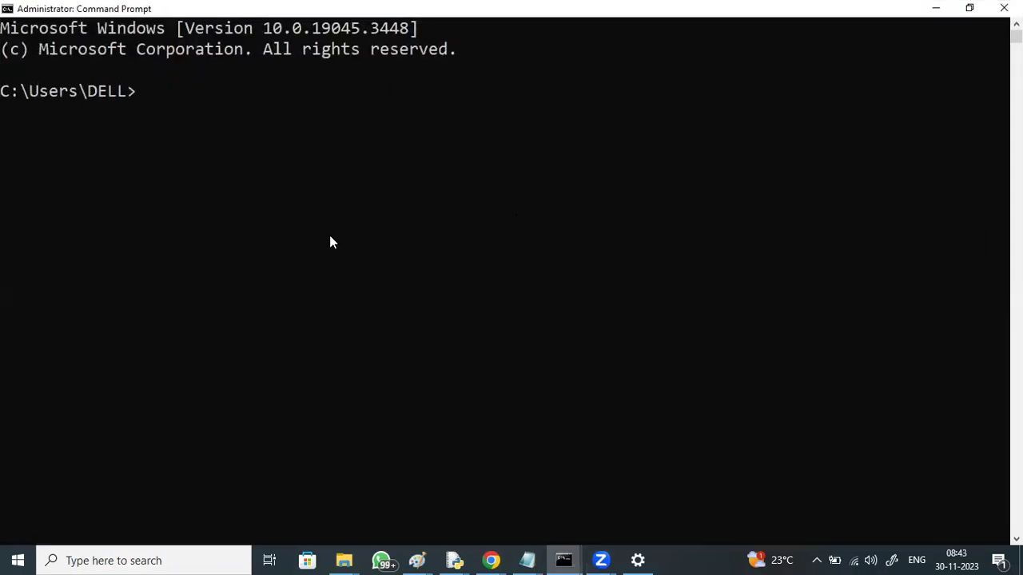
Start the Python interpreter with the python command and check the reported version and the interactive prompt.
text(python)
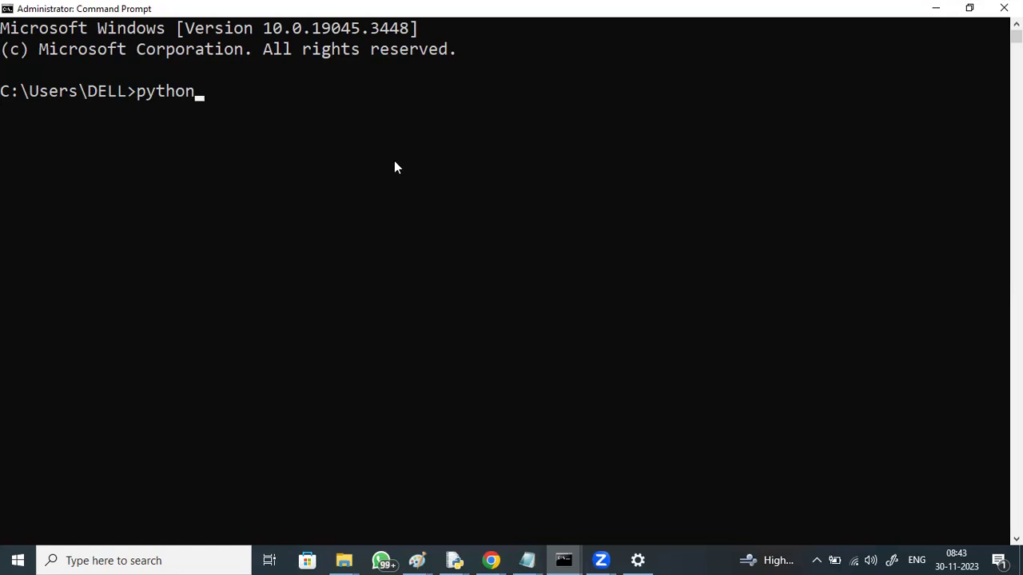
key(Return)
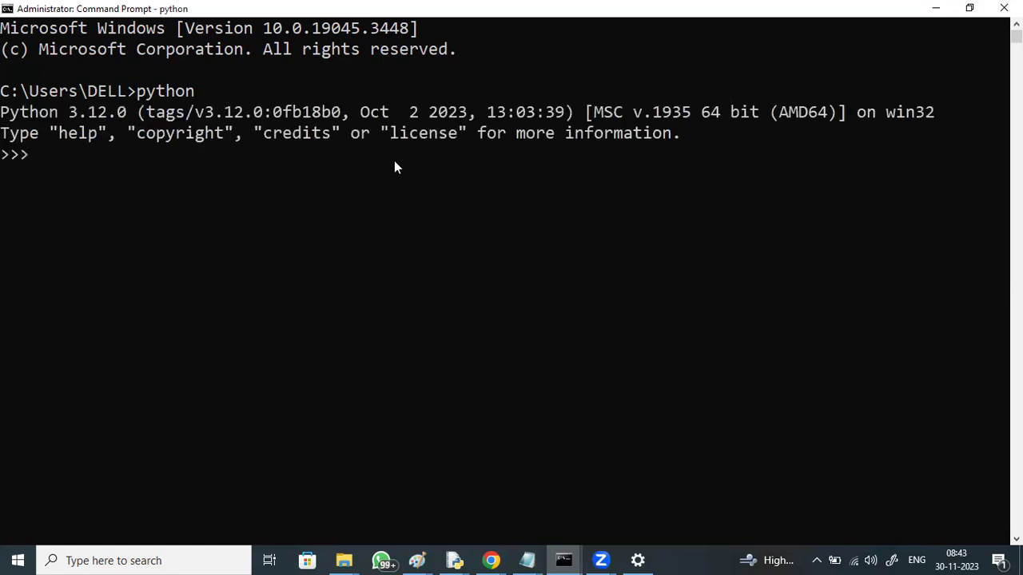
drag(1, 112, 109, 115)
drag(8, 158, 35, 159)
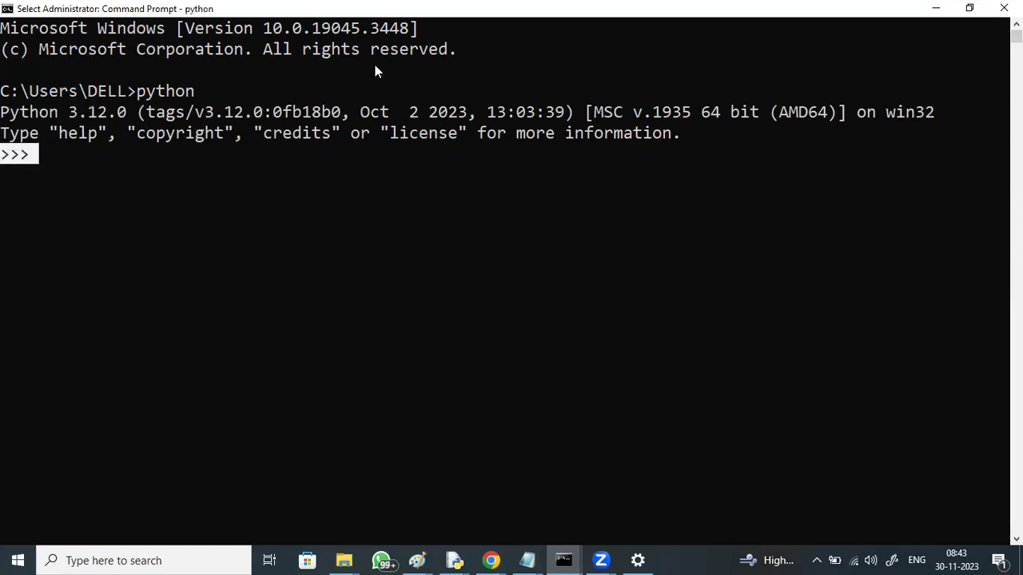
click(140, 176)
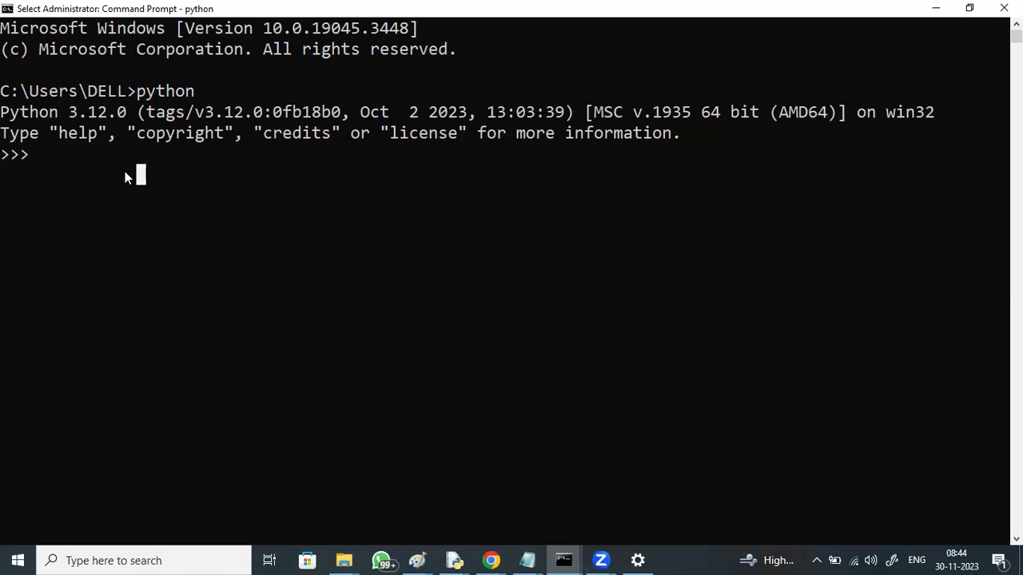
Evaluate the expressions 4+3 and 23*32 at the Python prompt.
click(36, 163)
text(4)
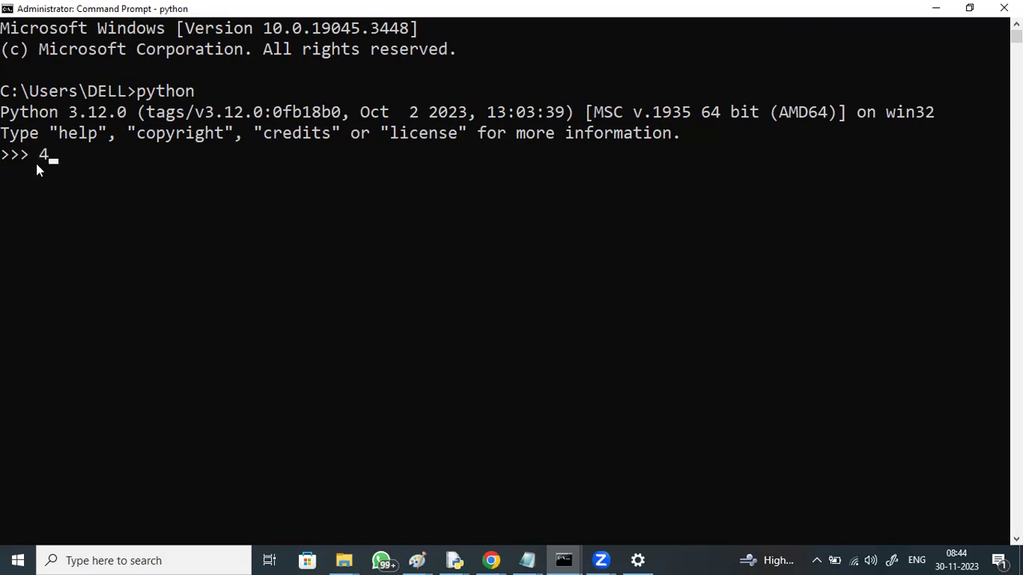
text(+3)
key(Return)
text(23*32)
key(Return)
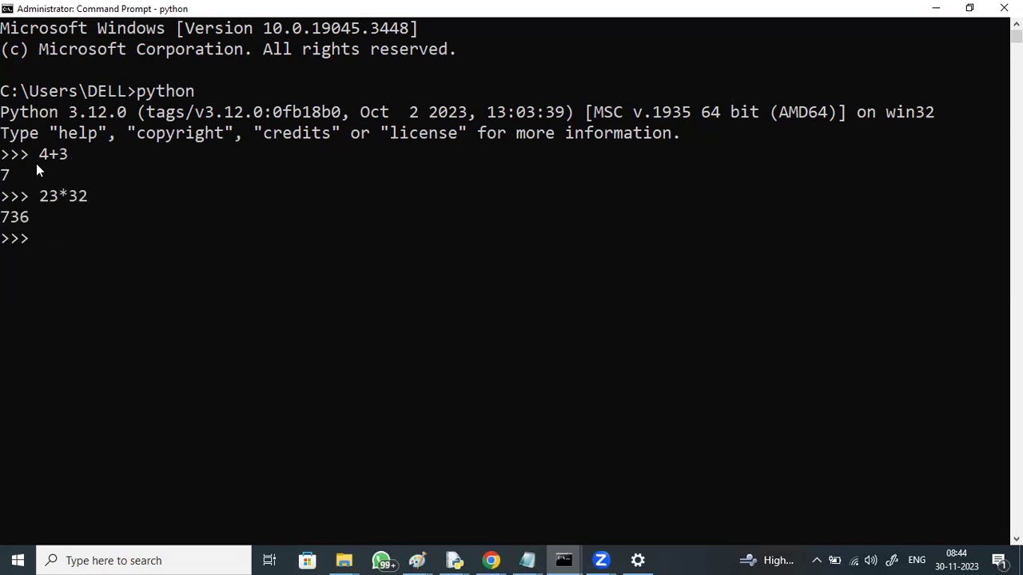
Assign x=10 and y=5 in the Python interpreter and display the value of each variable.
text(x=10)
key(Return)
text(y=5)
key(Return)
text(x)
key(Return)
text(y)
key(Return)
Evaluate x+y, x-y and x*y, and point out the lines that assign x and y.
text(x+y)
key(Return)
text(x-y)
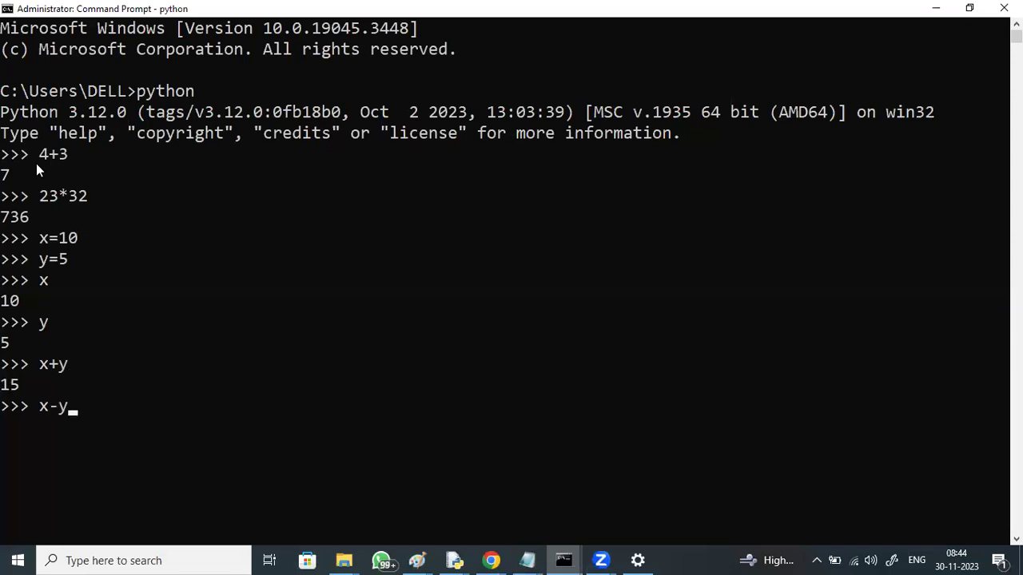
key(Return)
text(x*y)
key(Return)
drag(12, 240, 87, 258)
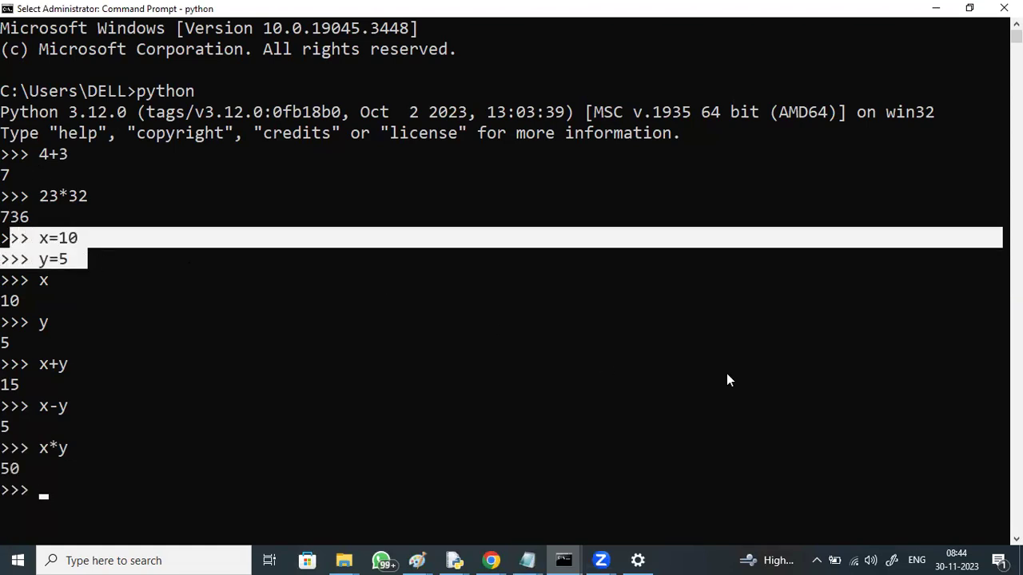
Evaluate x/y, x*2 and x**2 at the Python prompt.
scroll(351, 455, down, 3)
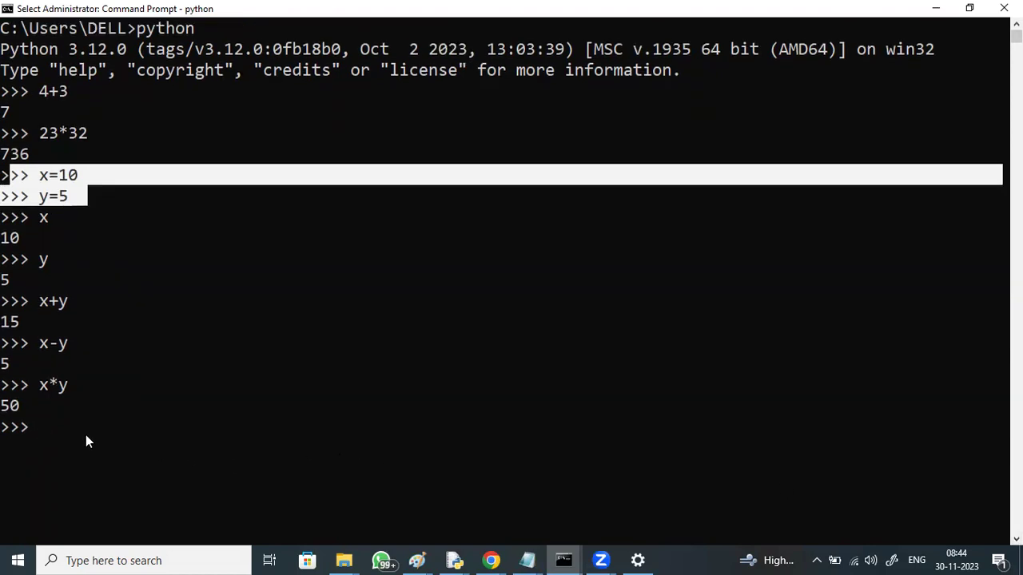
text(x/y)
key(Return)
text(x*2)
key(Return)
text(x**2)
key(Return)
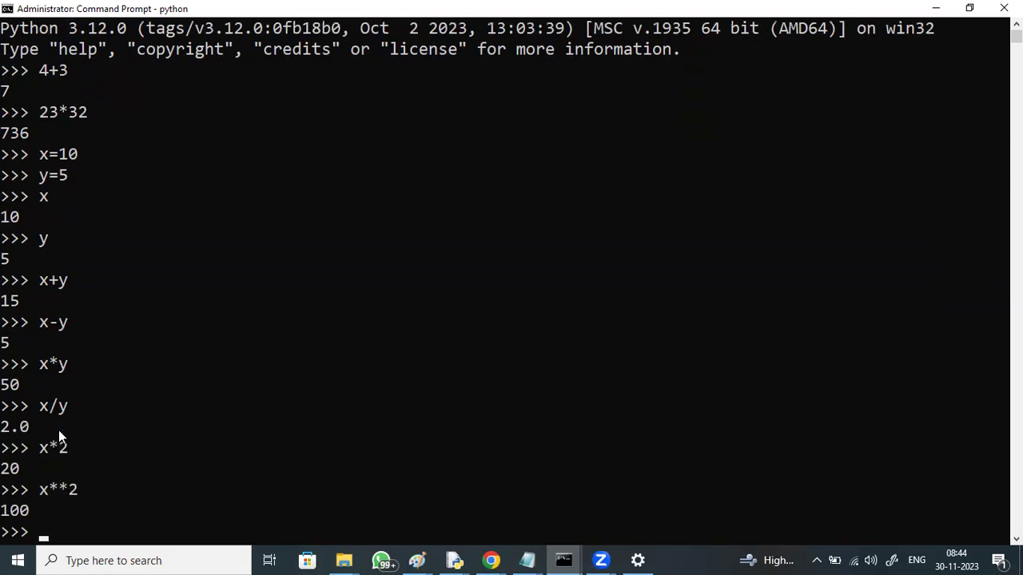
Assign x="hello" in the Python interpreter and evaluate x*3.
text(x="hello)
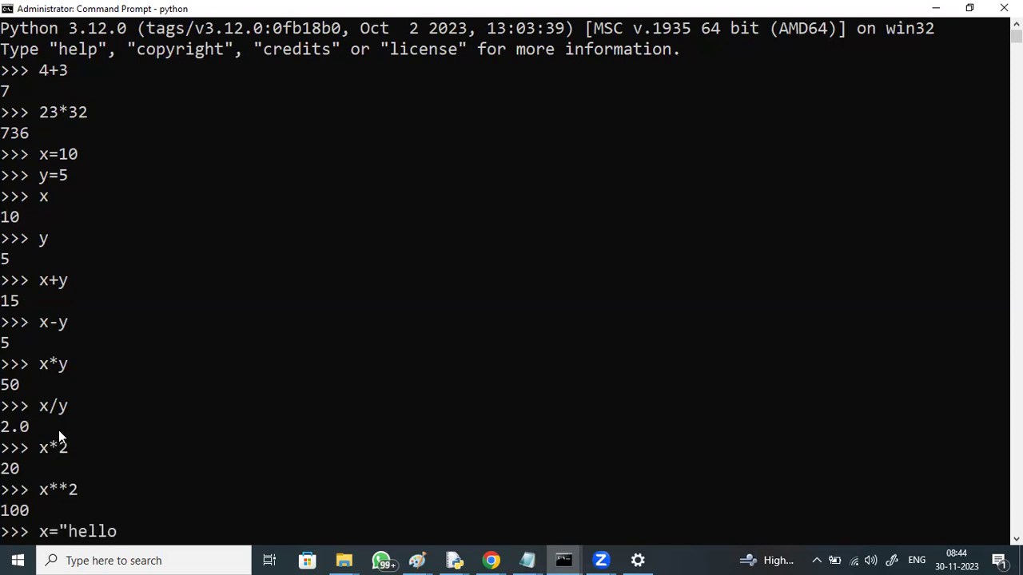
text(")
key(Return)
text(x*)
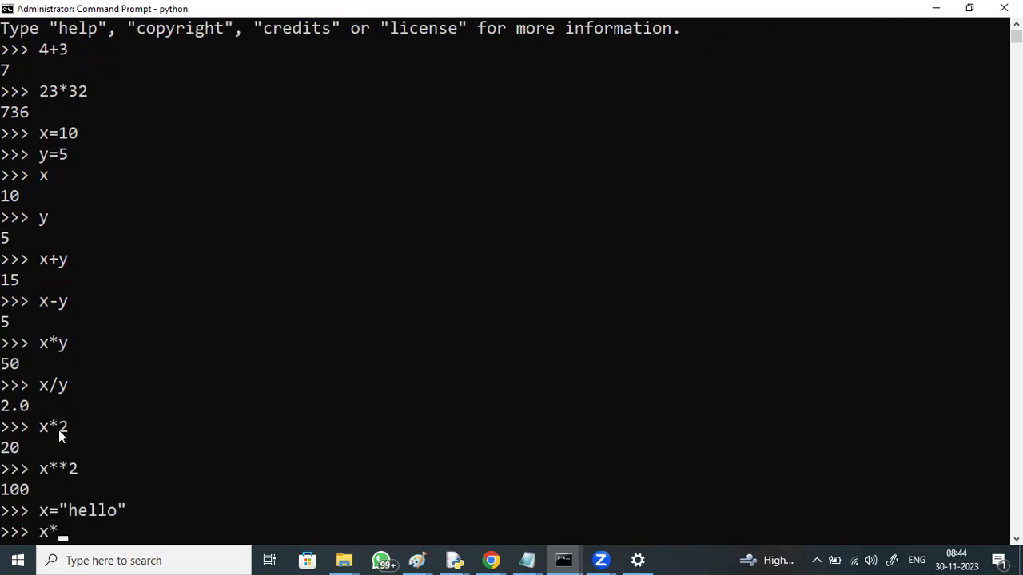
text(3)
key(Return)
Evaluate x*5 at the Python prompt to repeat the string five times.
text(x*%)
key(Return)
text(x)
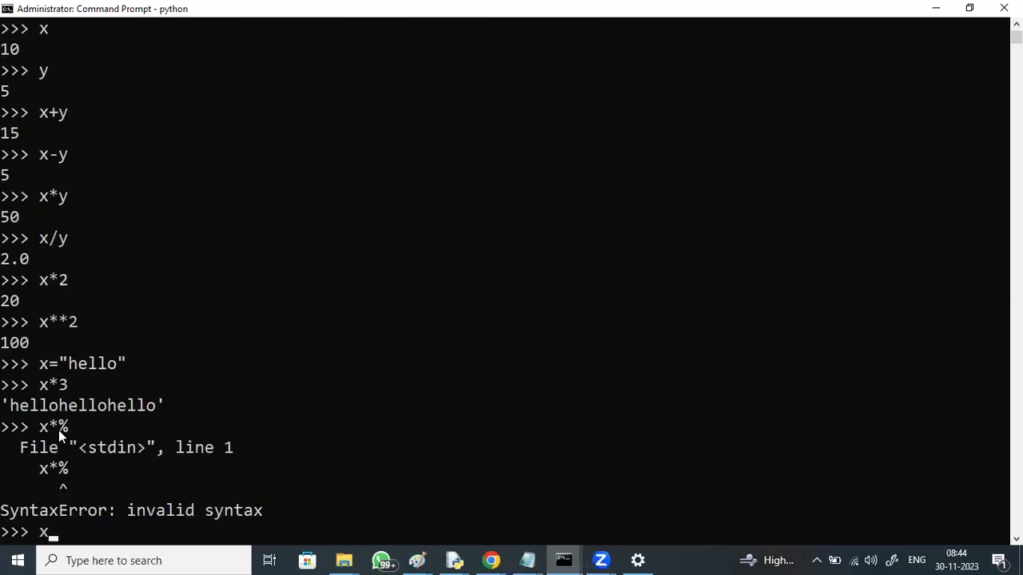
text(*5)
key(Return)
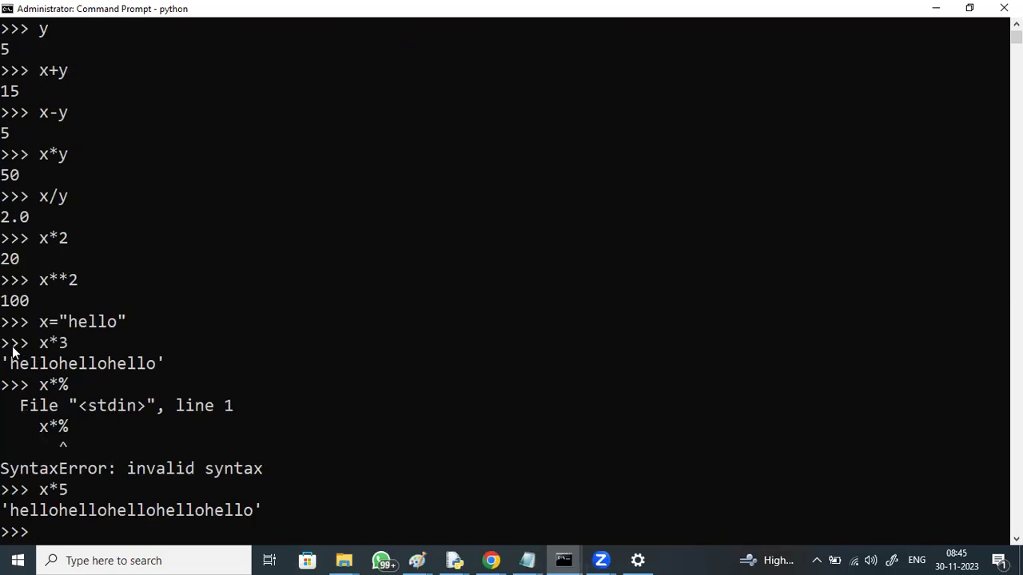
Point out the x*3 line, and exit the Python interpreter with quit().
drag(12, 352, 98, 344)
click(42, 540)
text(quit())
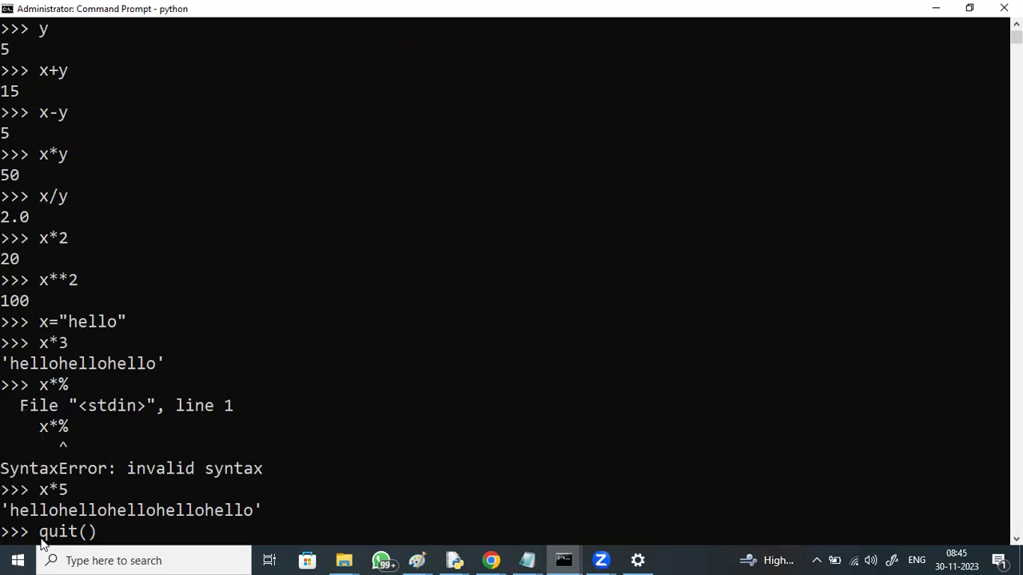
key(Return)
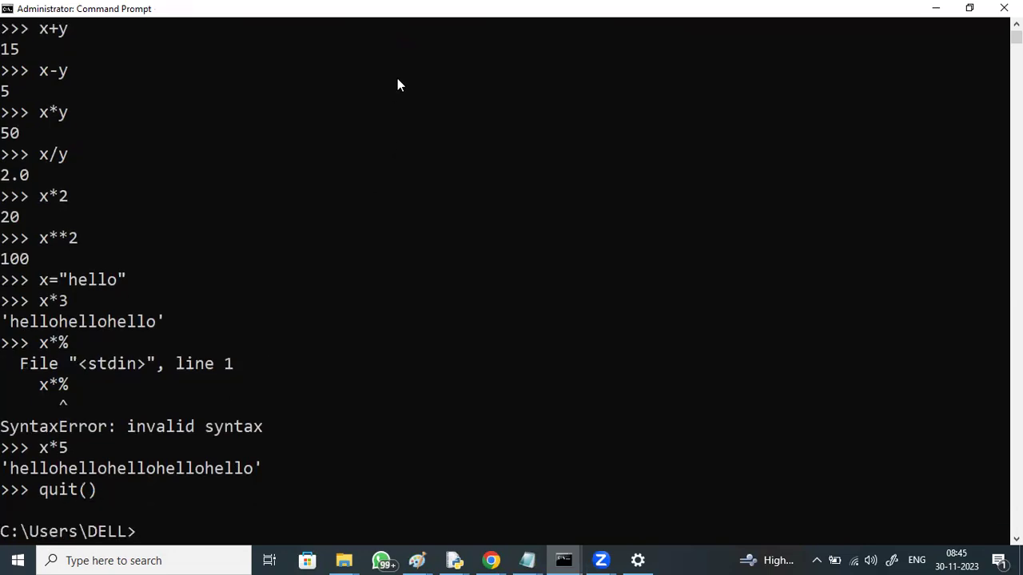
click(935, 8)
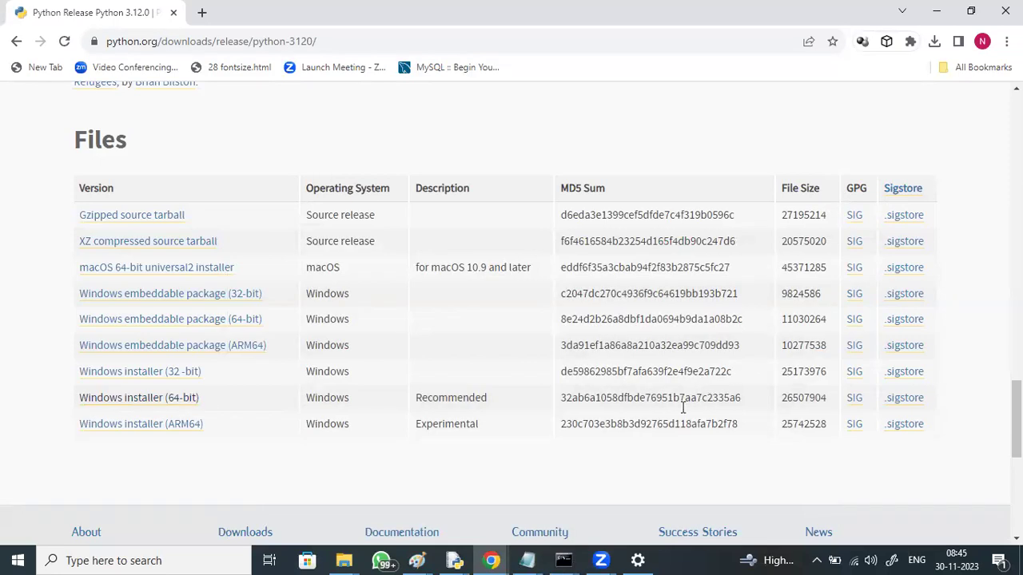
Switch to the untitled IDLE notes and add the line "sudo apt-get install python3.12" below the python installation heading.
click(459, 559)
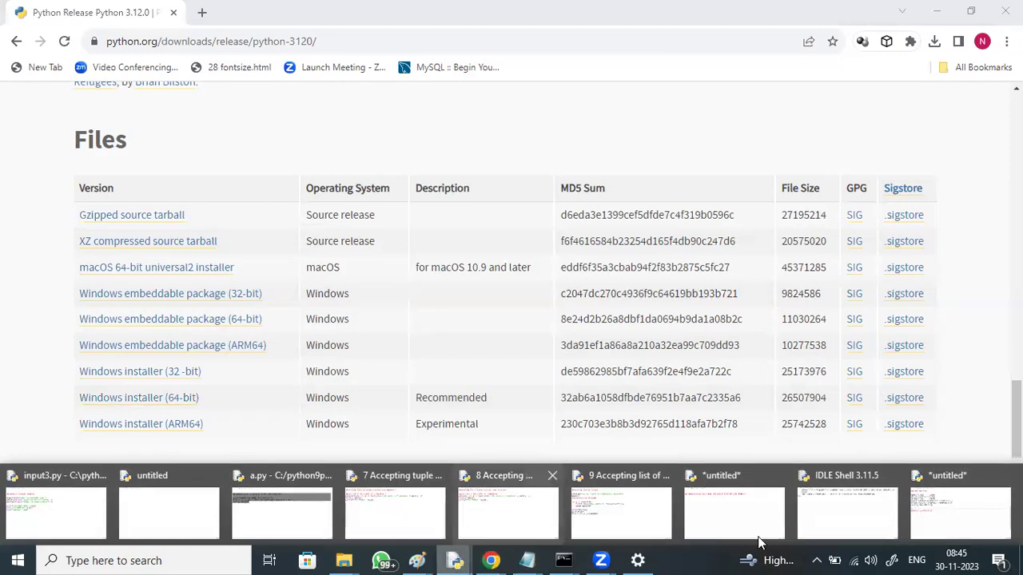
click(925, 528)
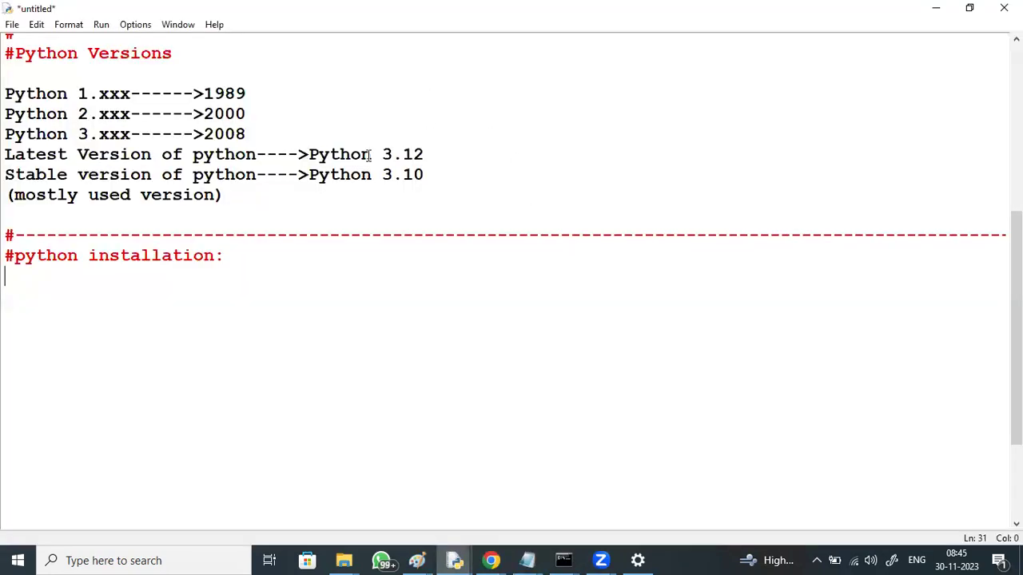
click(233, 260)
key(Return)
key(Return)
text(sudo ap)
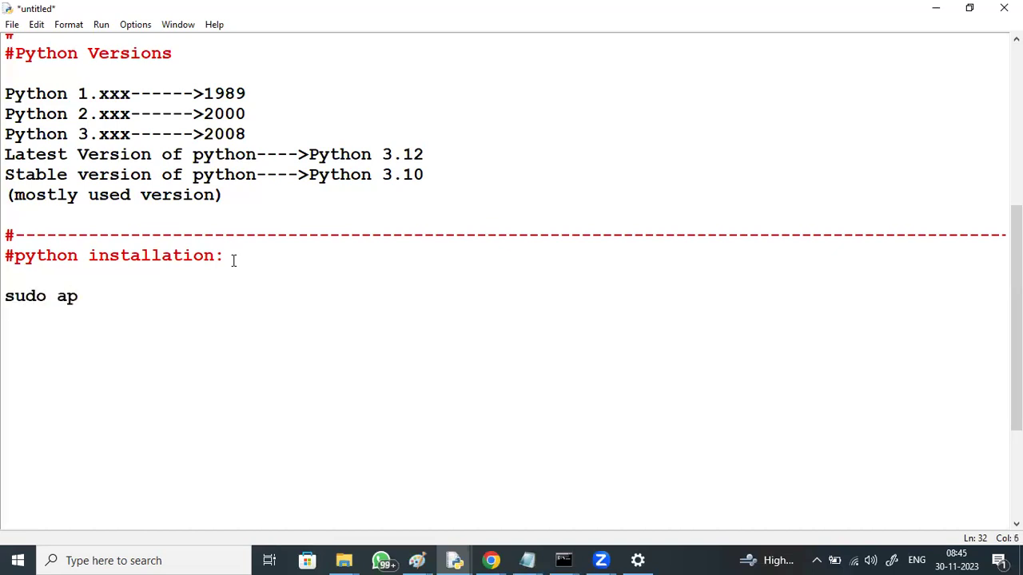
text(t-get inst)
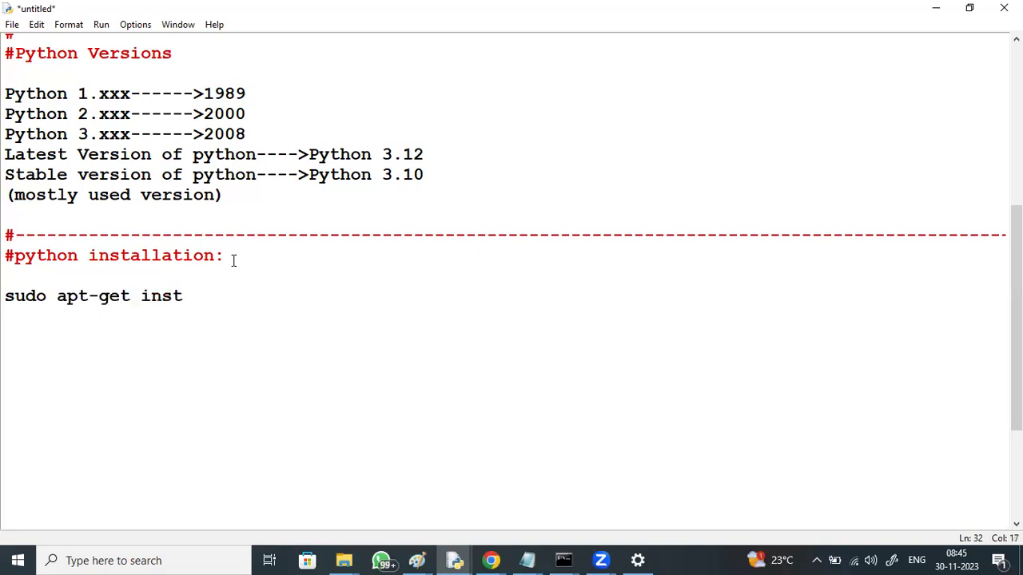
text(all python3,12)
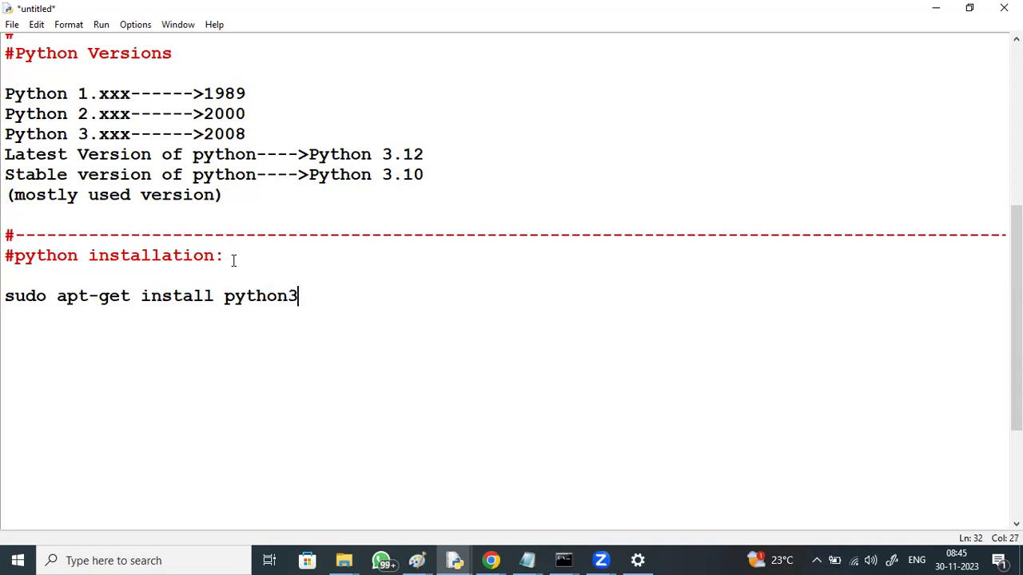
key(BackSpace)
key(BackSpace)
key(BackSpace)
text(.12)
Add a full-width dashed comment line starting with # below the install command, with a blank line between them.
key(Return)
key(Return)
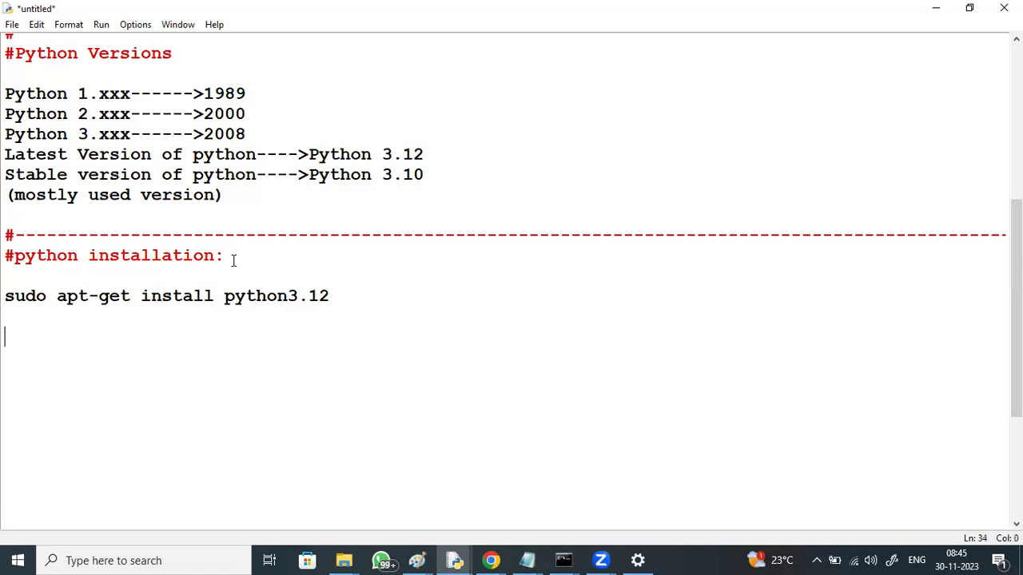
text(#--------------------------------------)
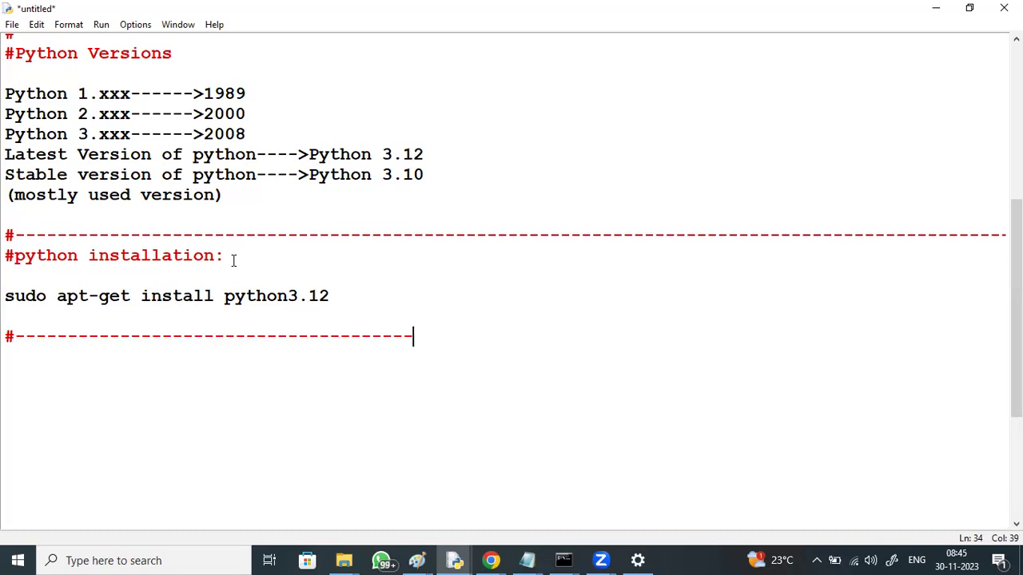
text(---------------------------------------------------------)
key(Return)
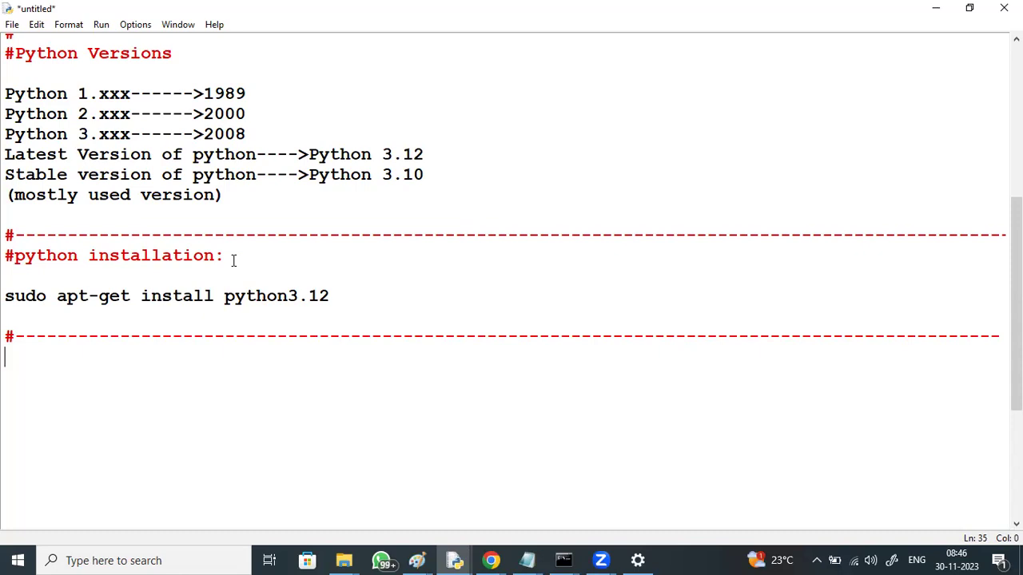
Write the heading "Python Execution modes: 2 modes" and the list entry "1.Interactive mode" below the dashed separator.
text(Python )
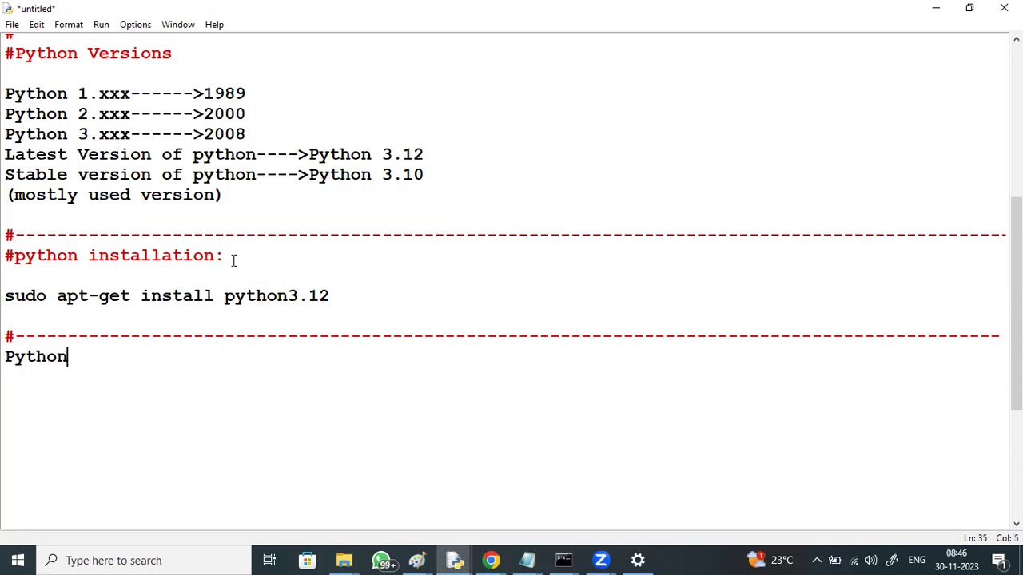
text(Exec)
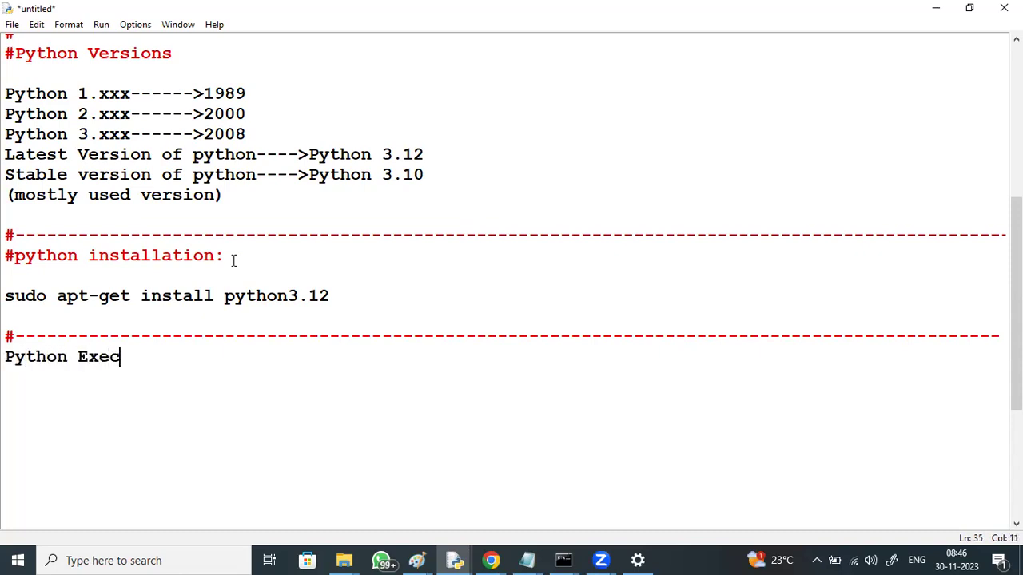
text(ution)
text(mo)
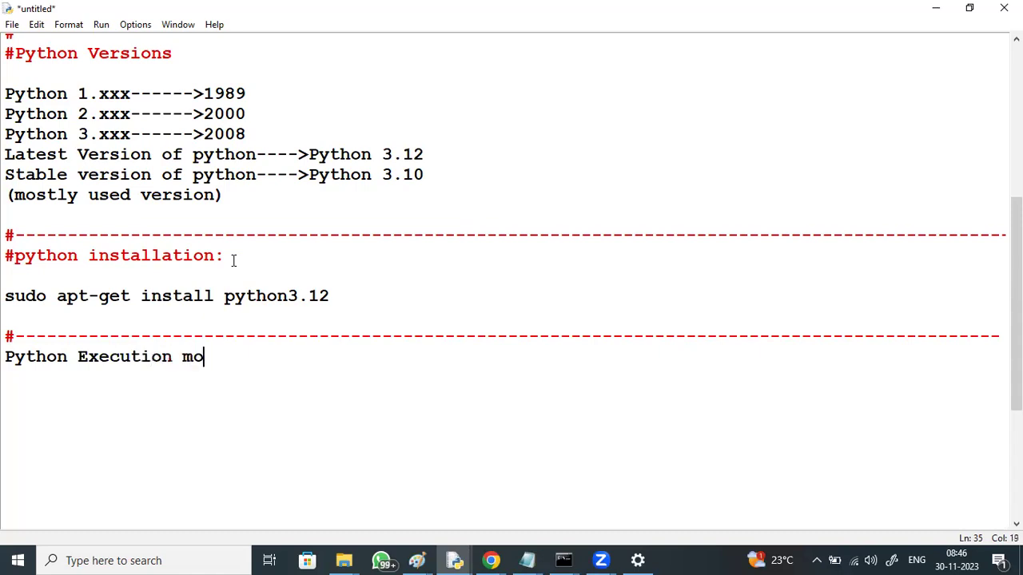
text(des: 2 modes)
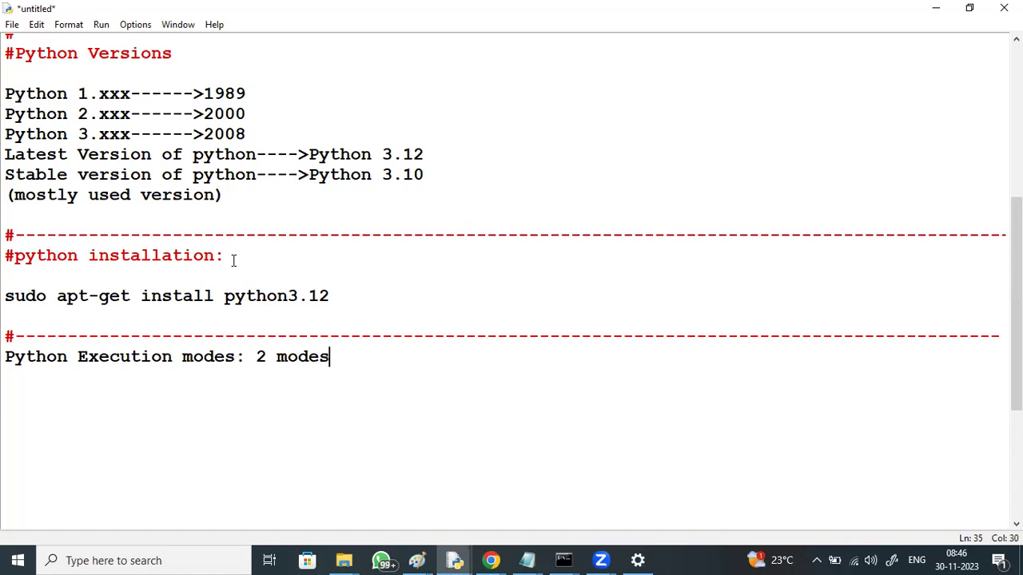
key(Return)
key(Return)
text(1.Interactive mode)
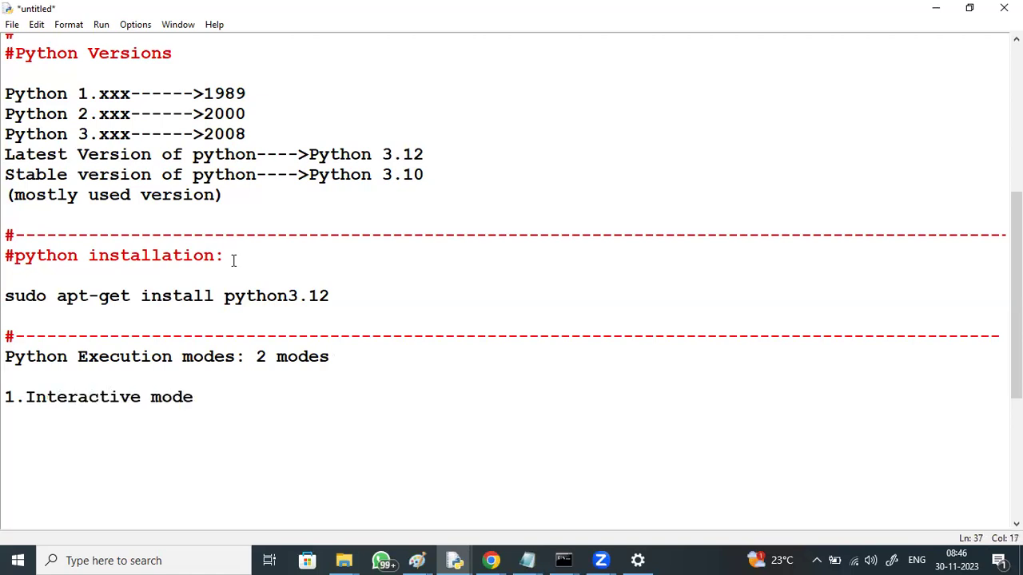
Review the earlier interpreter session in Command Prompt, highlighting the x/y and x*2 lines, and return to the IDLE notes.
click(557, 558)
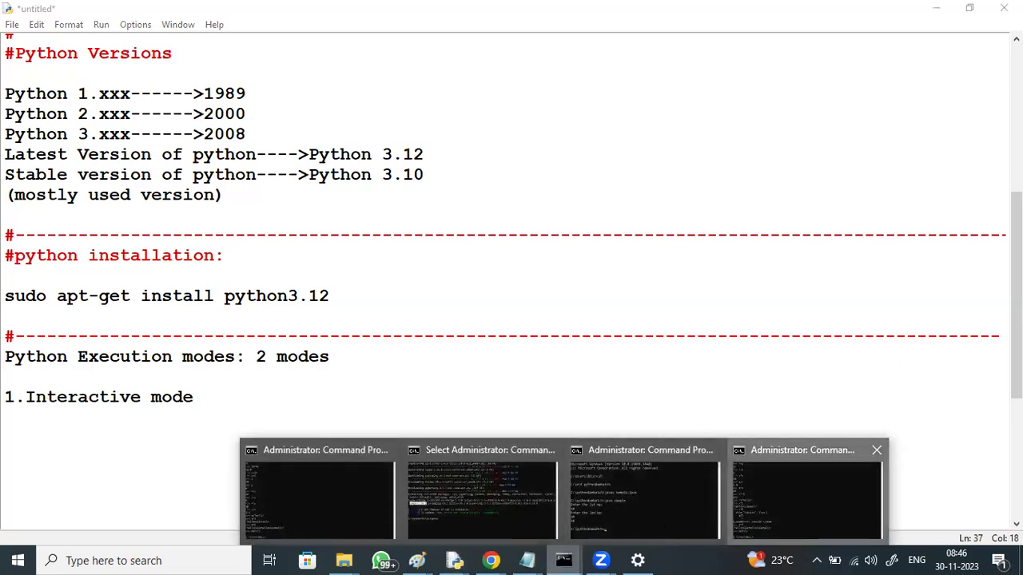
click(769, 497)
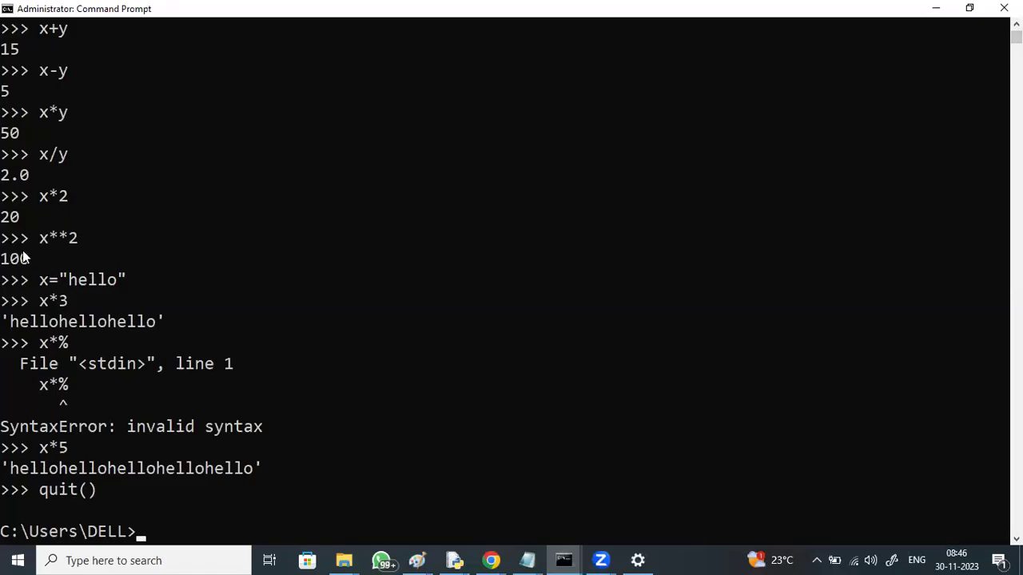
drag(37, 107, 83, 160)
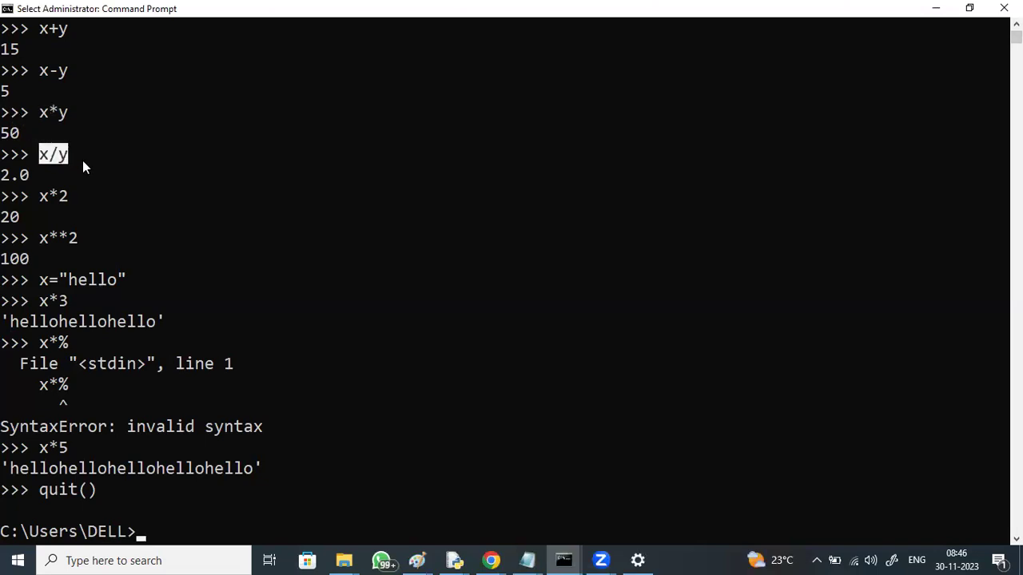
drag(27, 194, 72, 200)
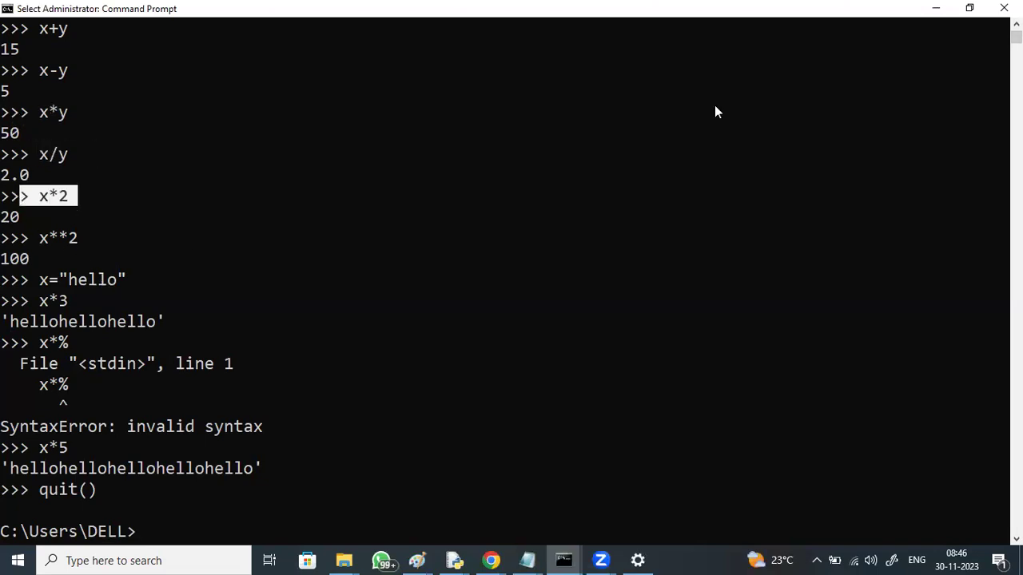
click(937, 7)
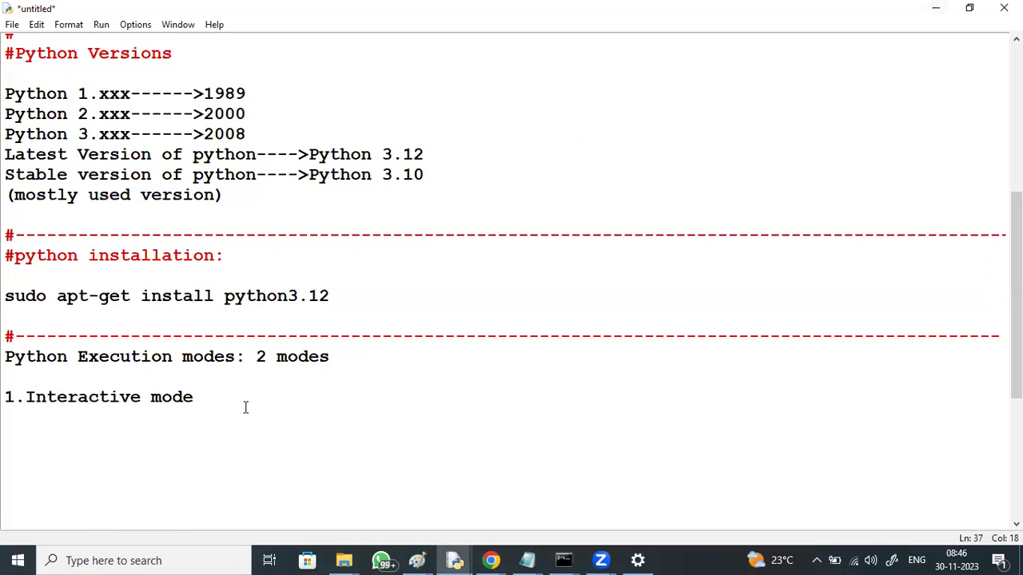
Extend the Interactive mode entry with ": Here we directly type python stmts on the interpreter".
text(: H)
key(BackSpace)
text(Here we di)
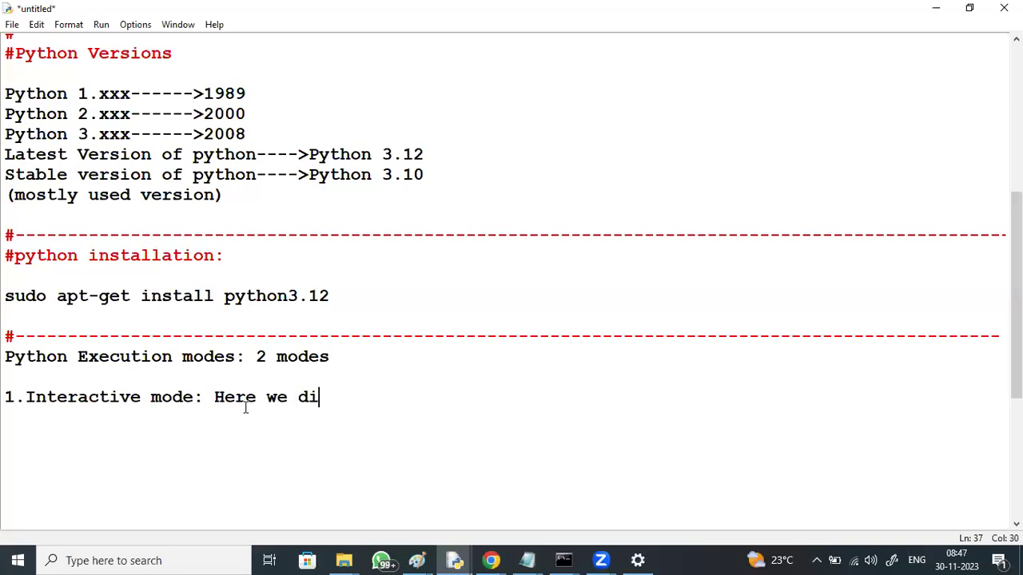
text(rectly)
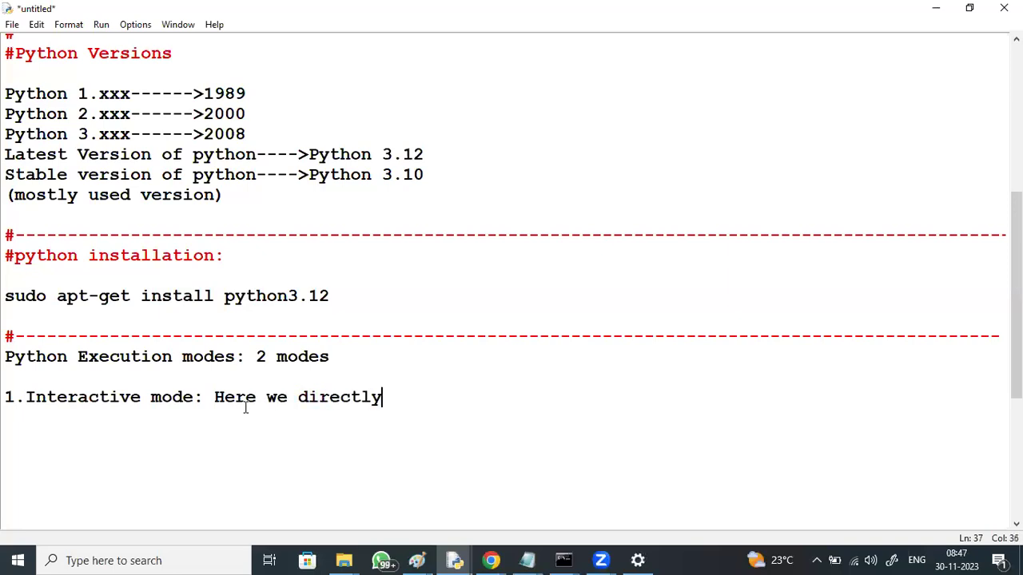
text( type python s)
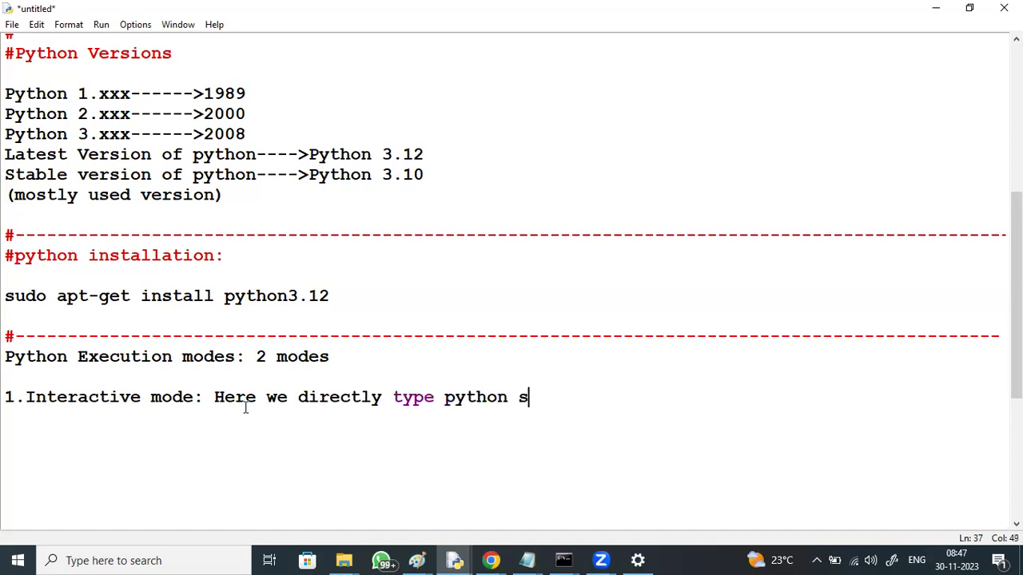
text(tmts on)
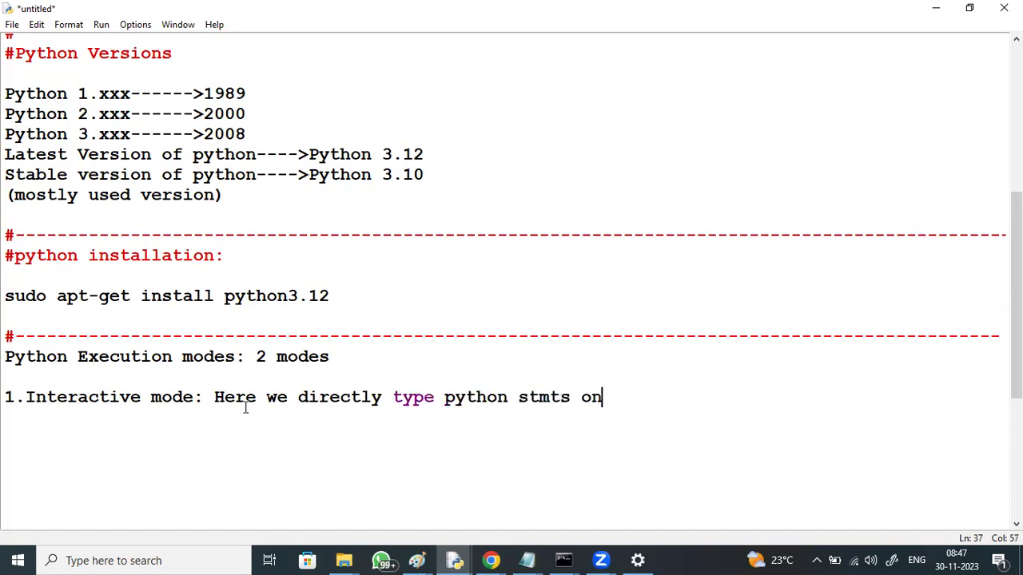
text( the interpreter)
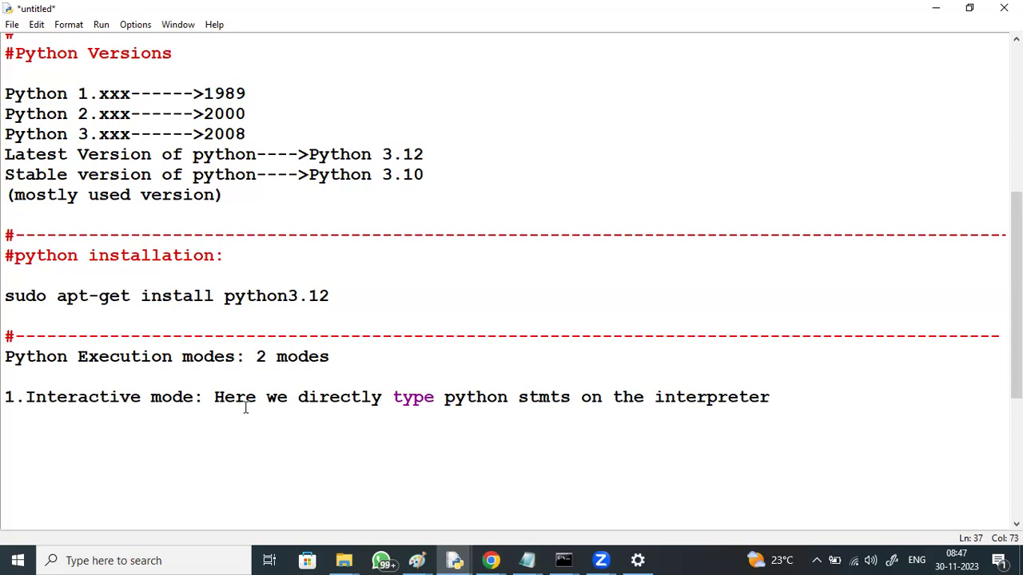
Continue the Interactive mode description with "and the user can easily interact with python", breaking the line before "easily".
text( and the user )
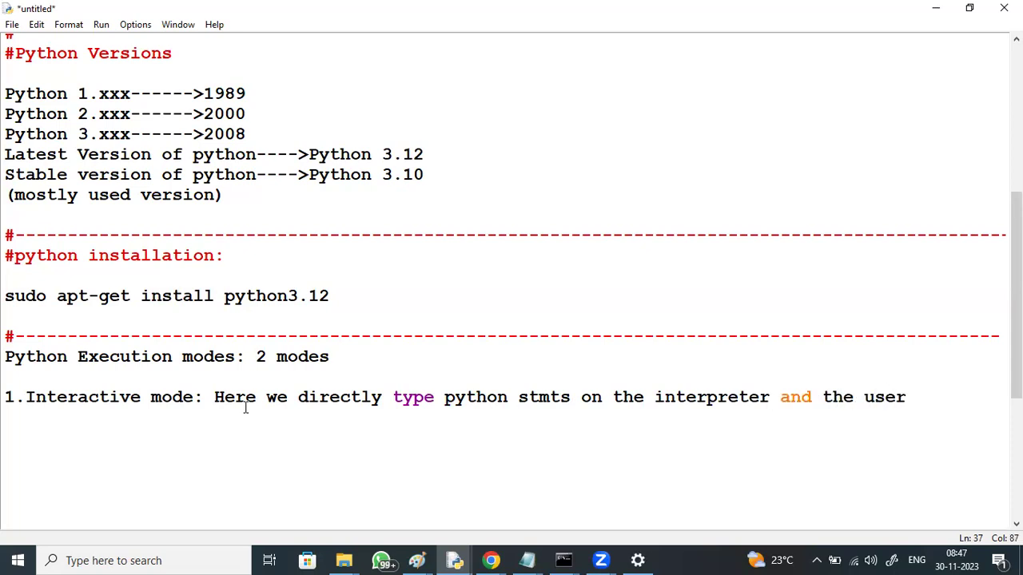
text(can)
key(Return)
text(easi)
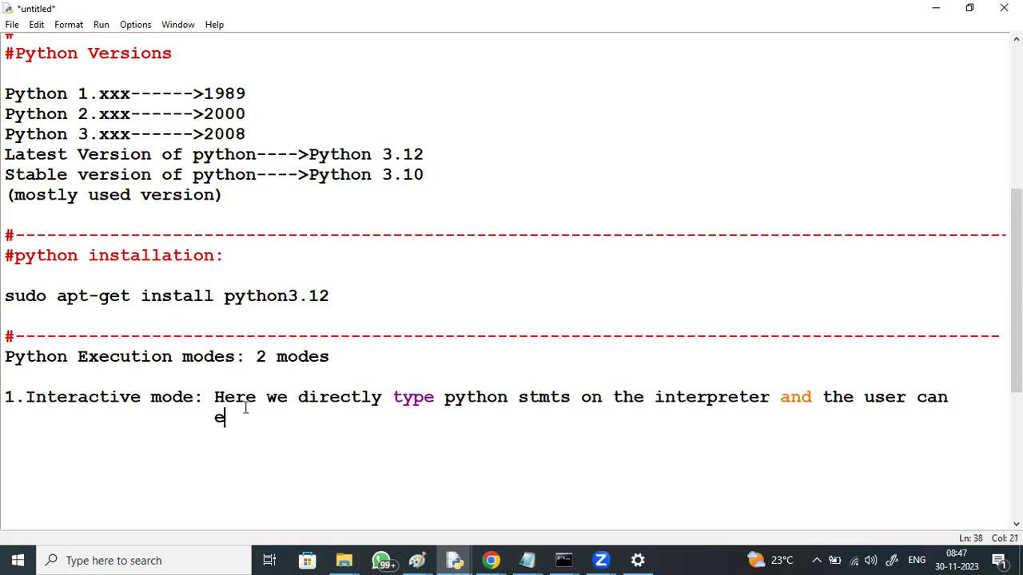
text(ly interac)
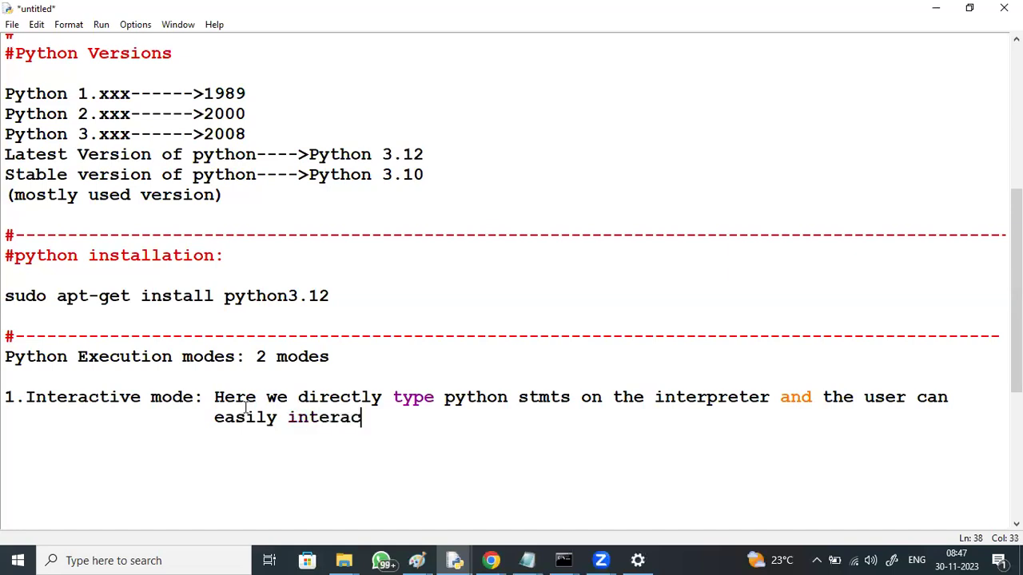
text(t with)
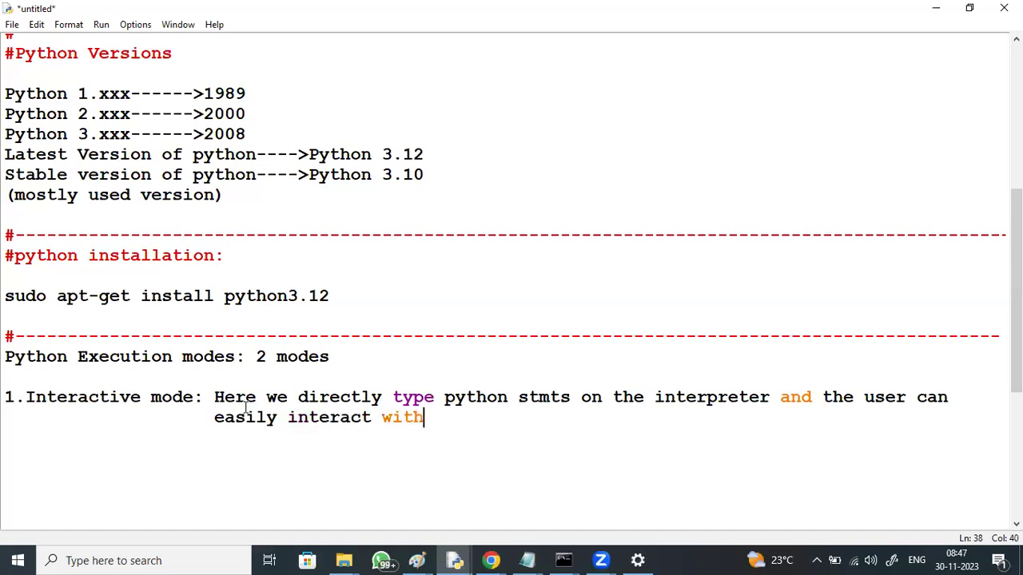
text( python)
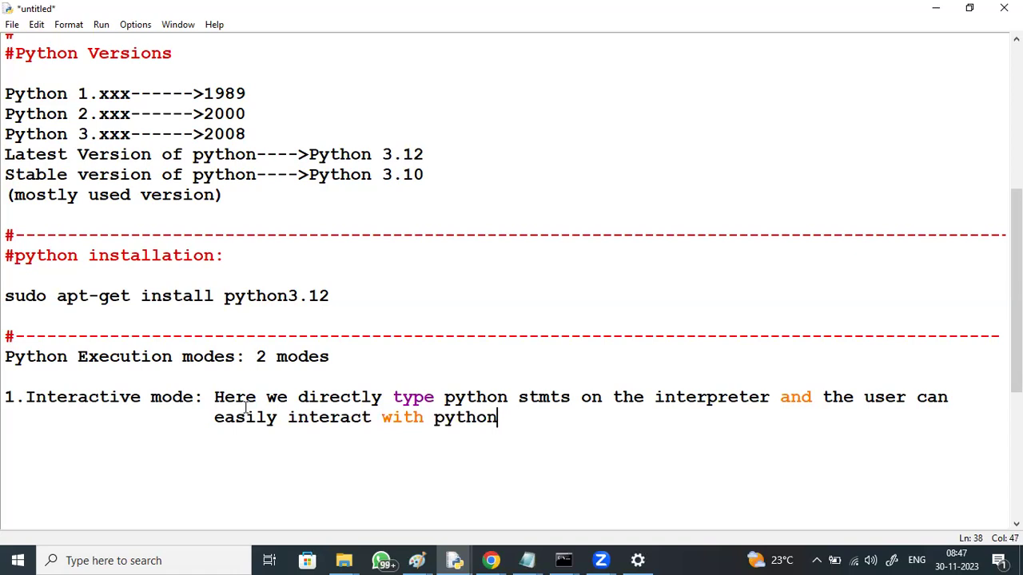
Finish the Interactive mode description with "stmt by stmt" and start an unindented line below it with "Advantage".
text( stmt by stmt)
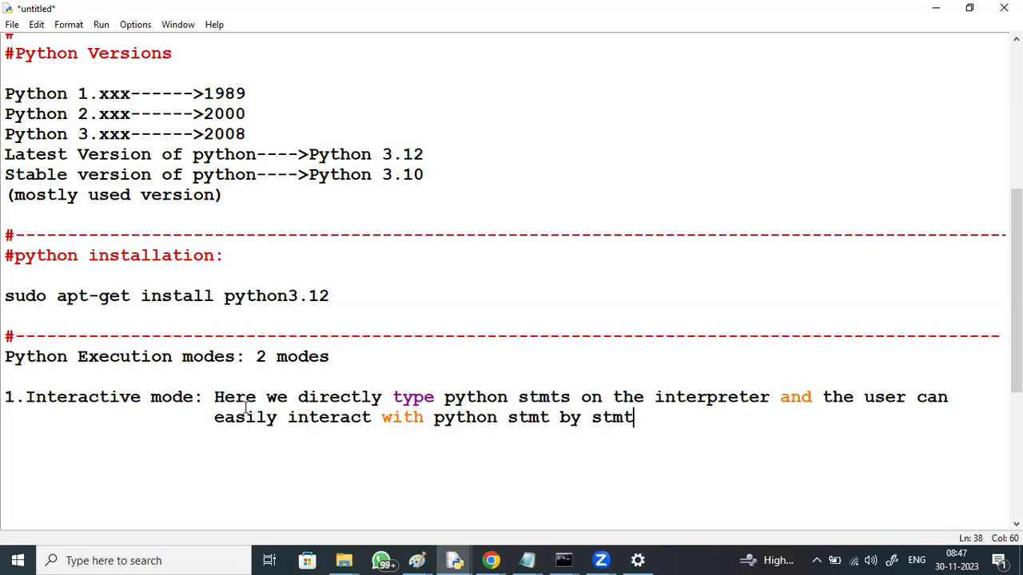
key(Return)
key(BackSpace)
key(BackSpace)
key(BackSpace)
key(BackSpace)
text(Advantage)
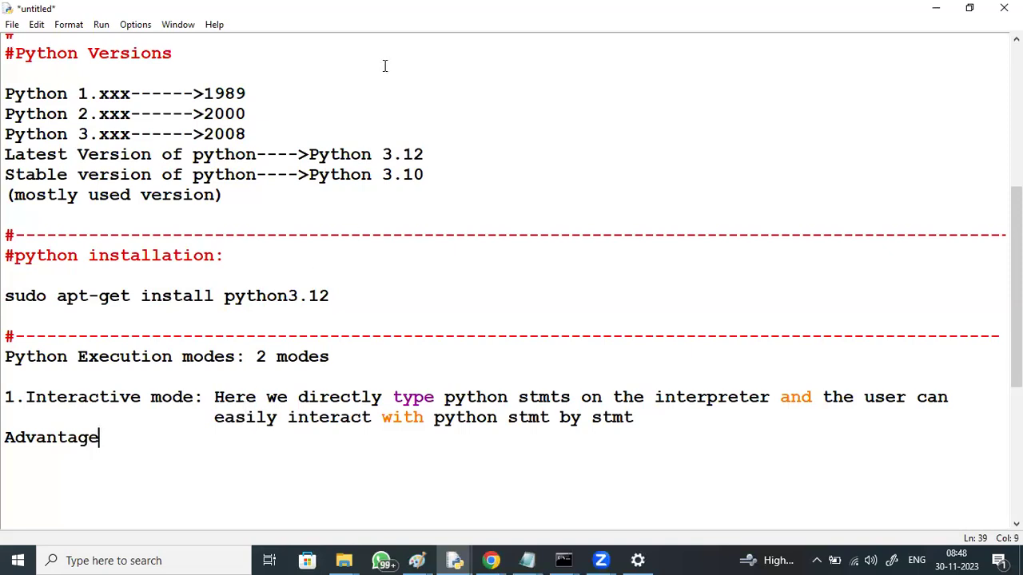
Complete the Advantage line with ":To test the functionalities of python and to learn python".
drag(26, 399, 193, 397)
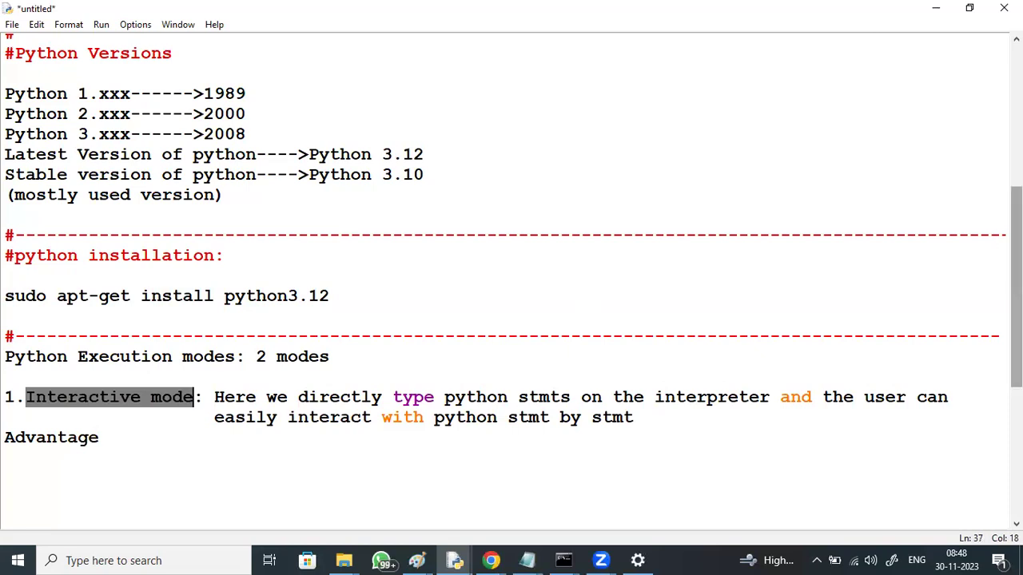
scroll(1015, 288, down, 1)
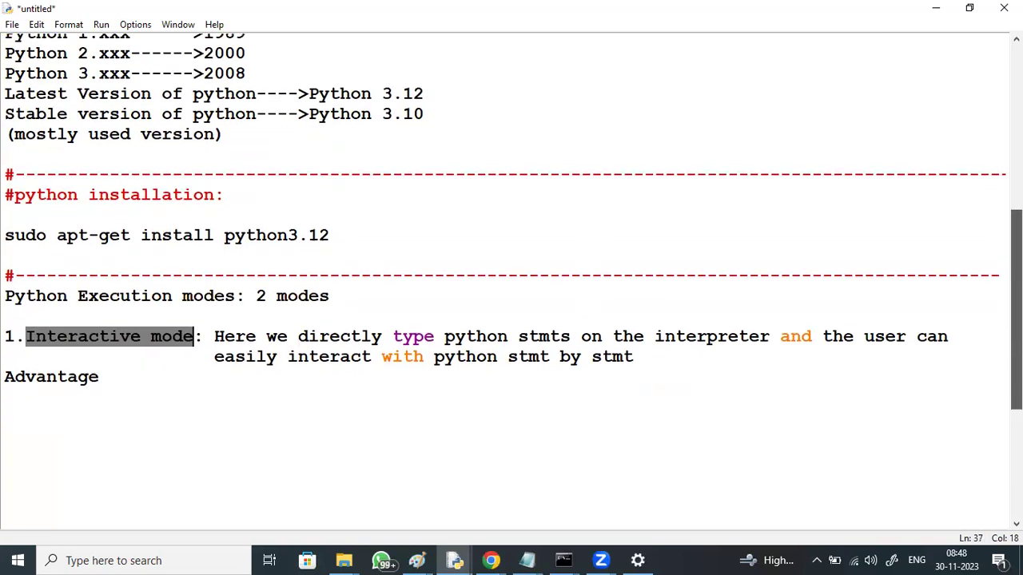
click(111, 374)
text(:To test the functionalities o)
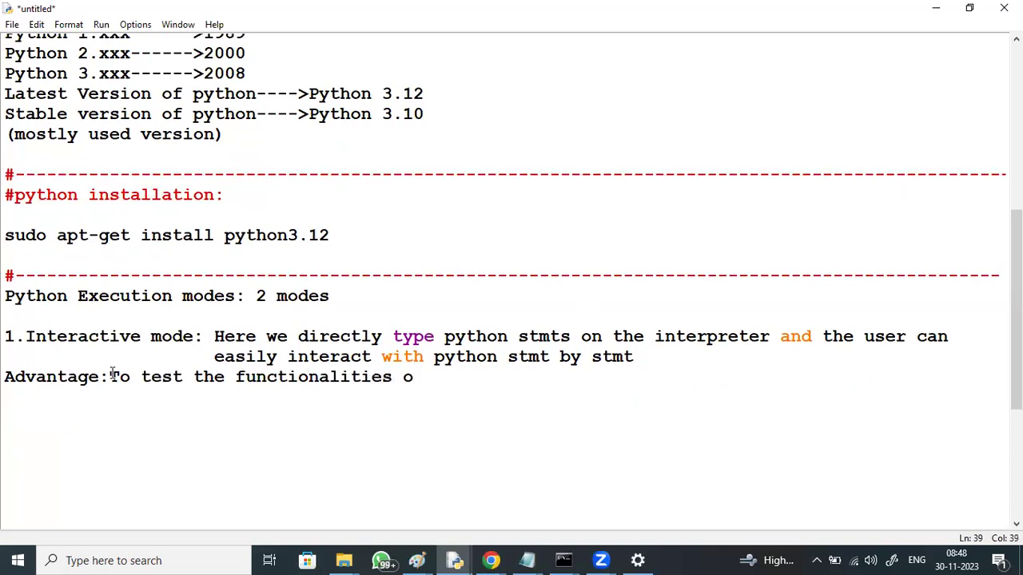
text(f python)
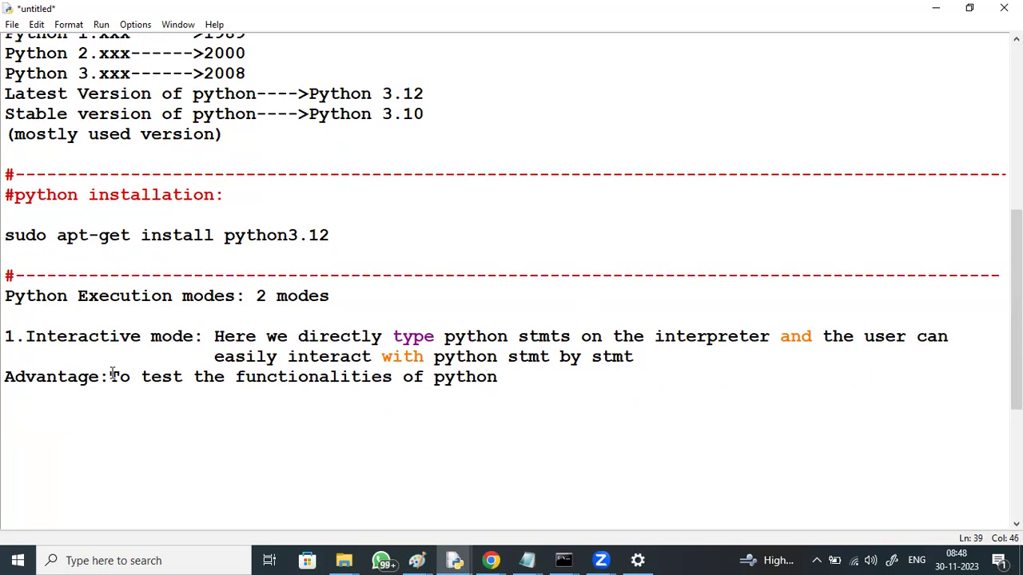
text( and to learn pthon)
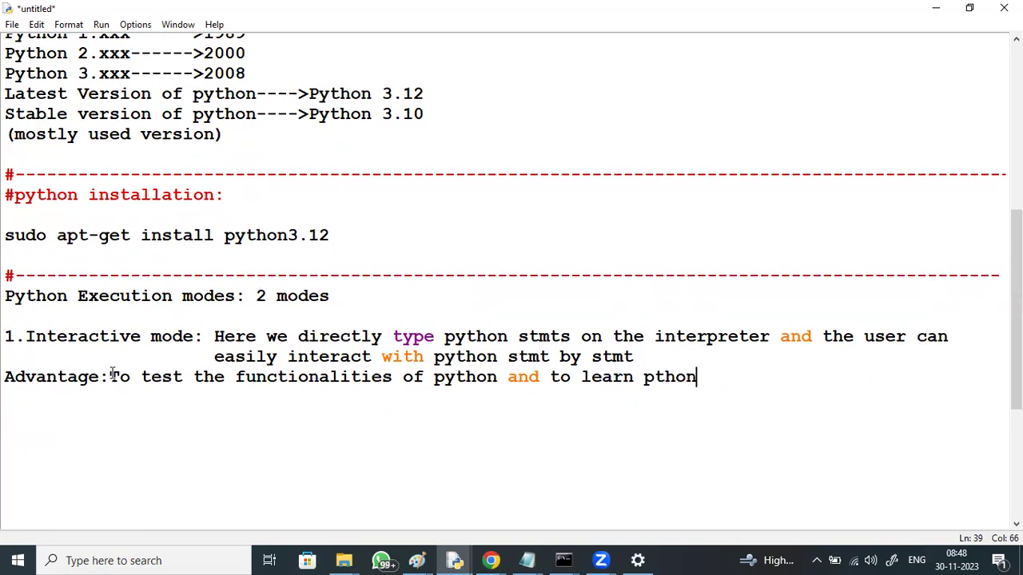
key(BackSpace)
key(BackSpace)
key(BackSpace)
key(BackSpace)
text(ython)
key(Return)
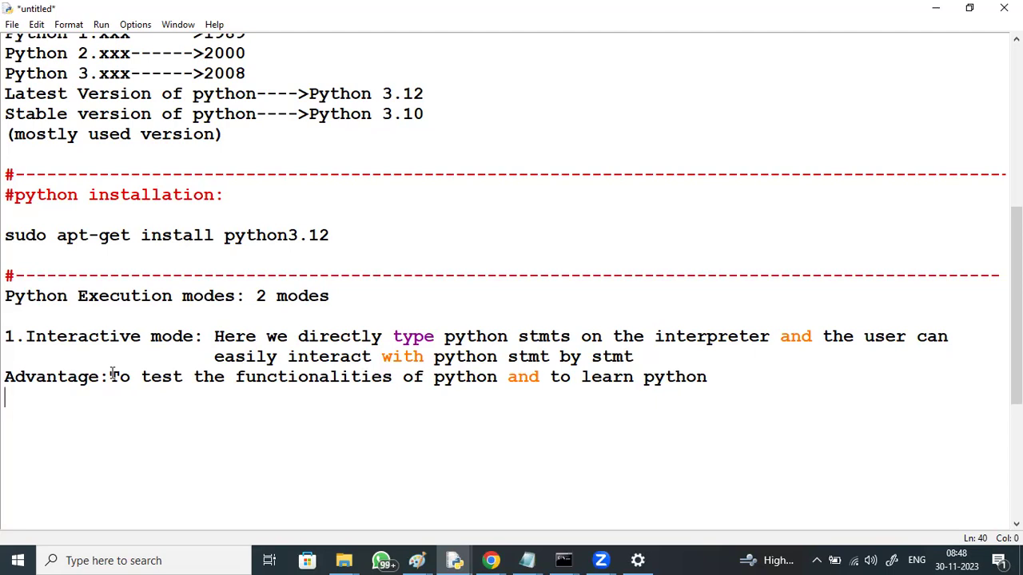
Add the list entry "2.Batch mode:" after a blank line below the Advantage line.
text(2)
key(BackSpace)
key(Return)
text(2.Ba)
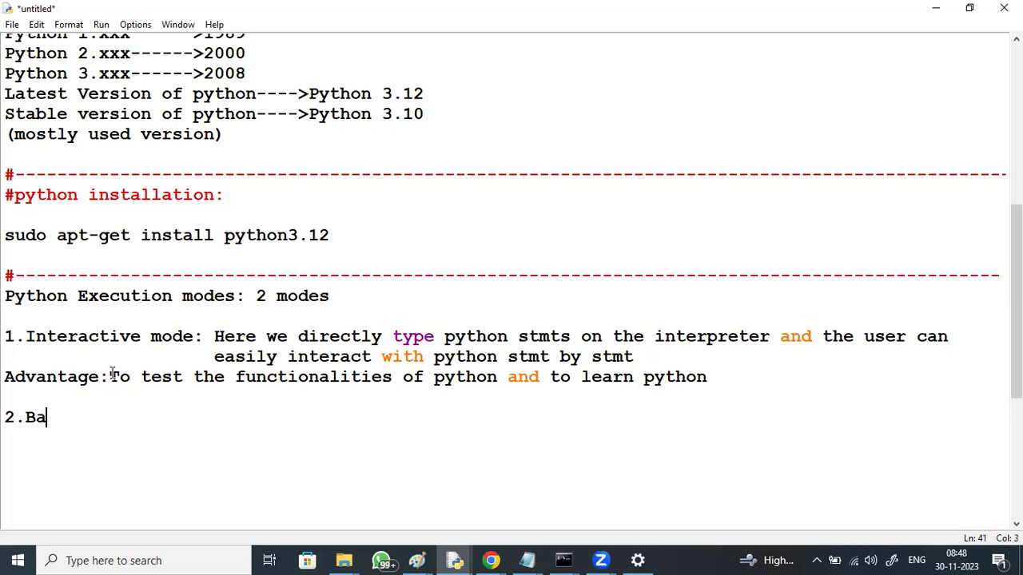
text(tch mode:)
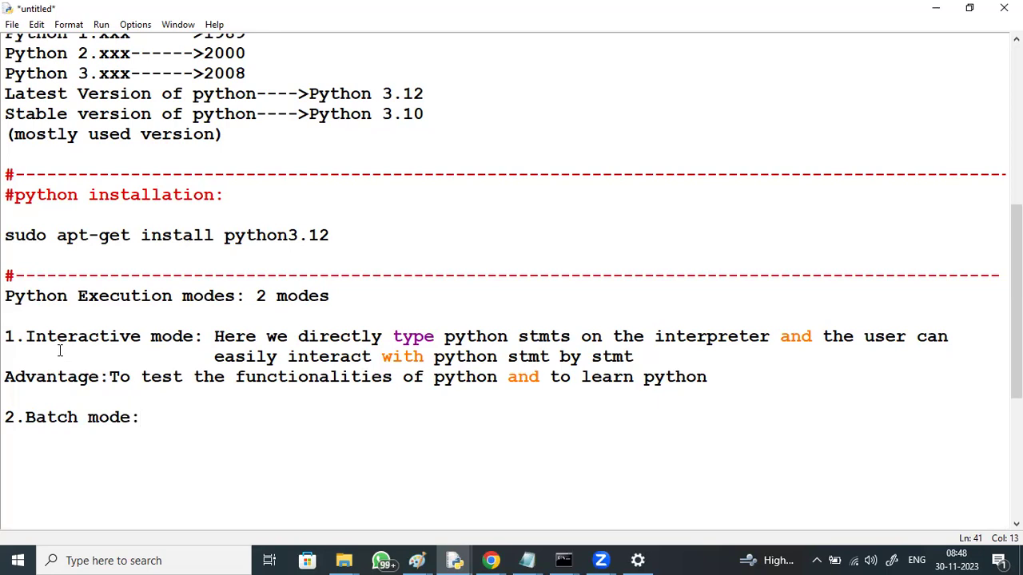
drag(25, 336, 208, 341)
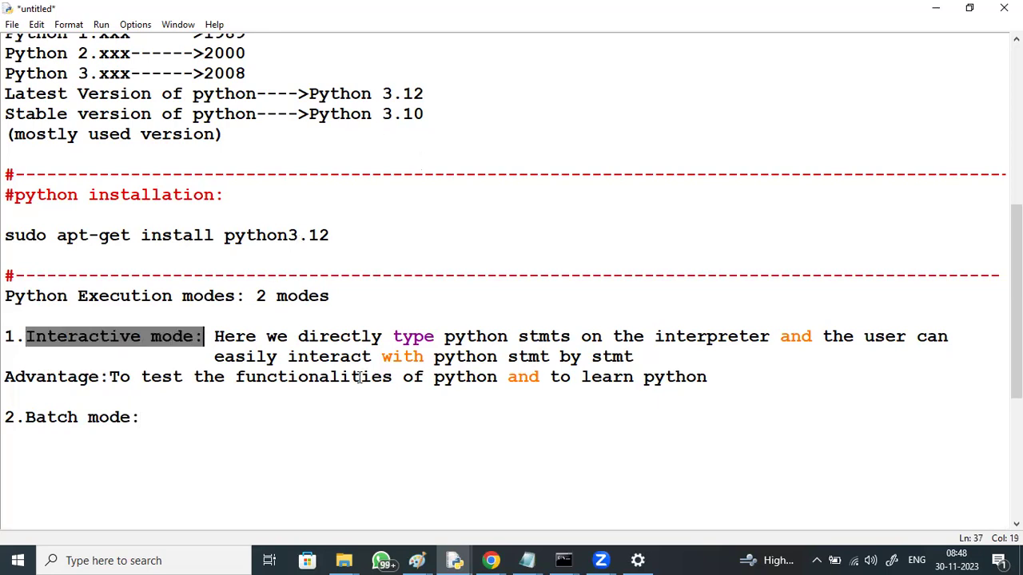
drag(286, 387, 475, 382)
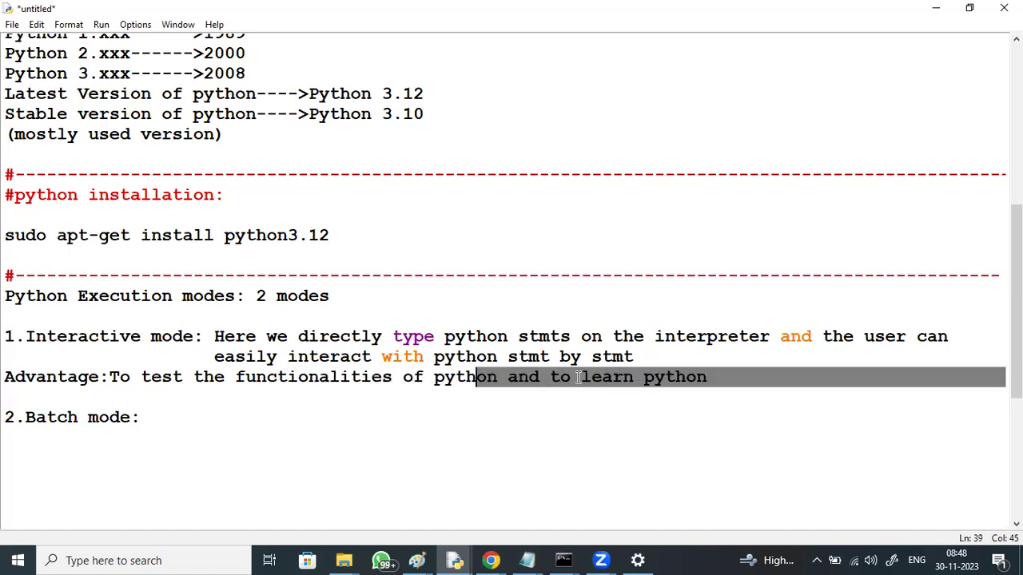
drag(581, 377, 732, 370)
drag(26, 336, 205, 338)
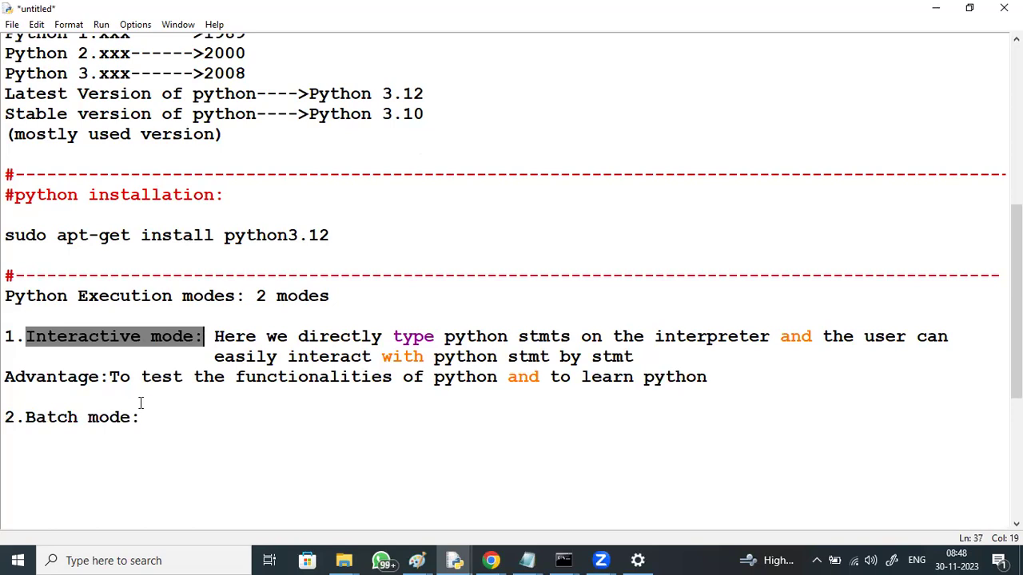
Begin the Batch mode description with "here we write set of stmts within the editors/IDE's".
click(145, 417)
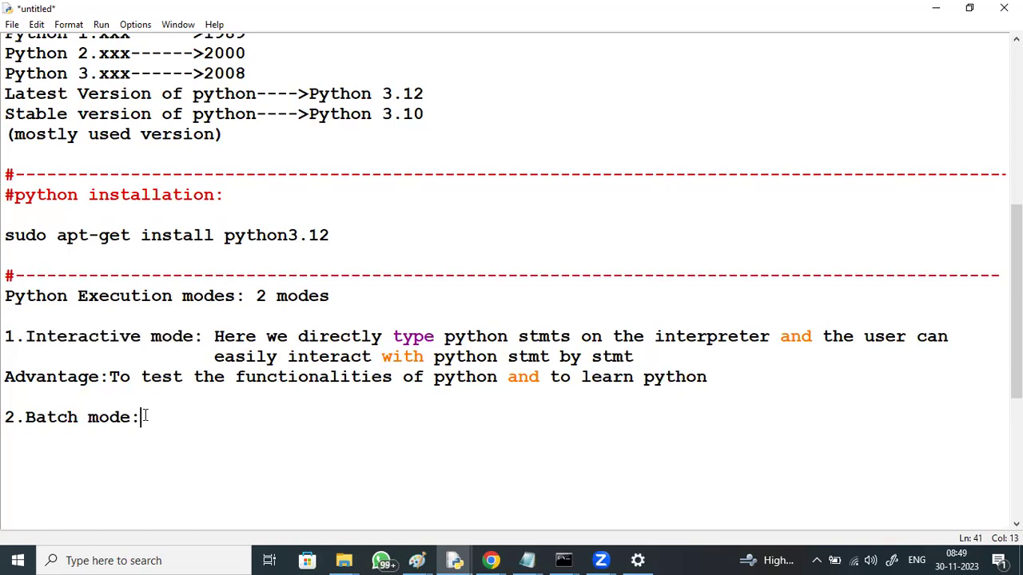
text(h mode:Here we r)
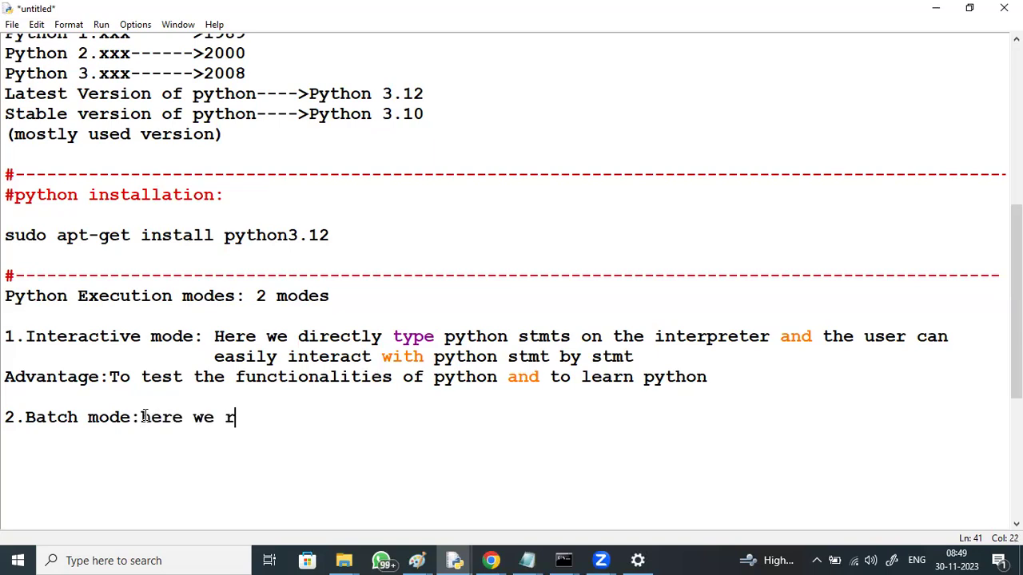
key(BackSpace)
text(write set)
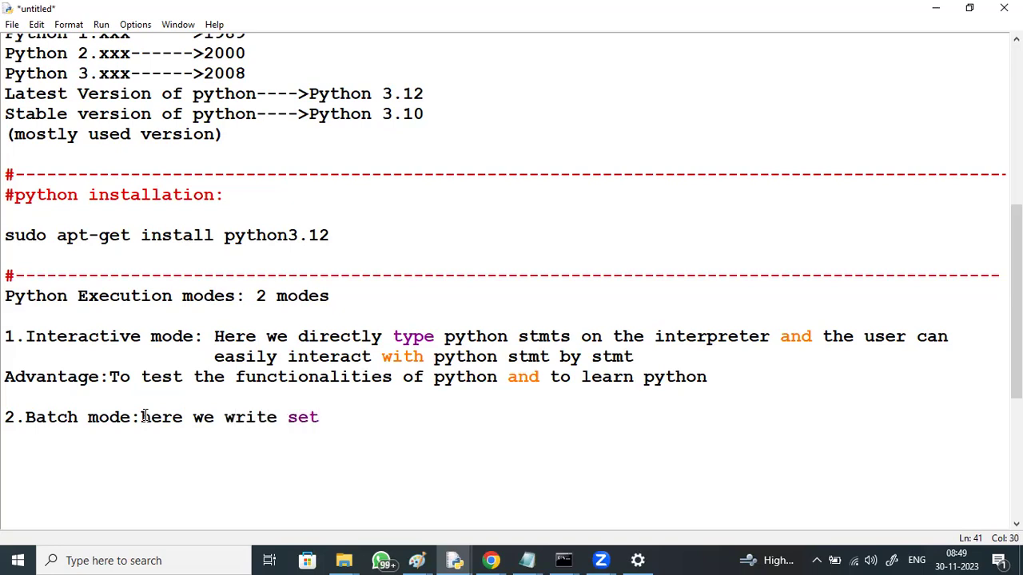
text( of stmts within the editors/IDE's)
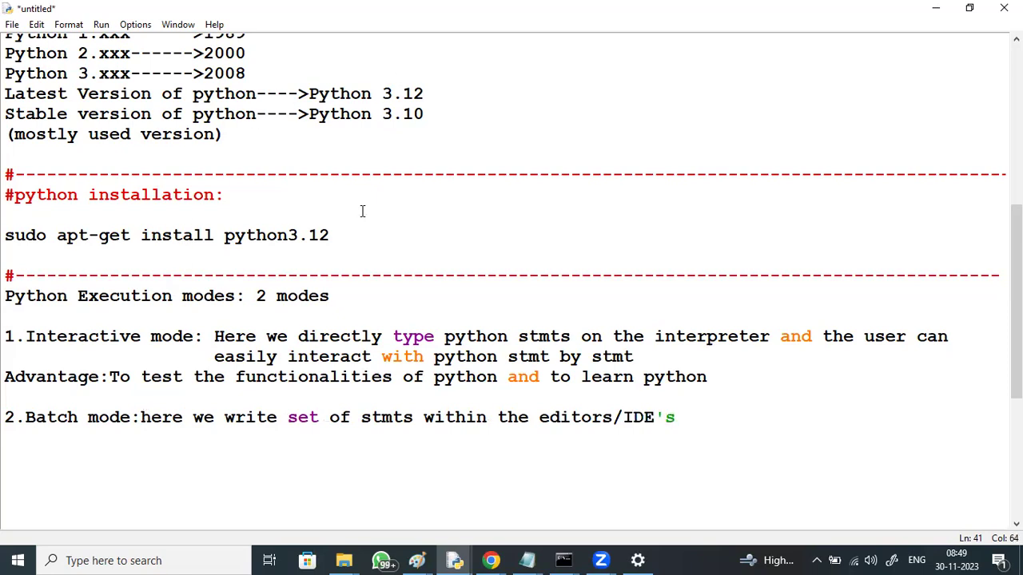
Continue the Batch mode description with "and save it by using .py extension and later submit to python", breaking the line before "extension".
text(and save it by)
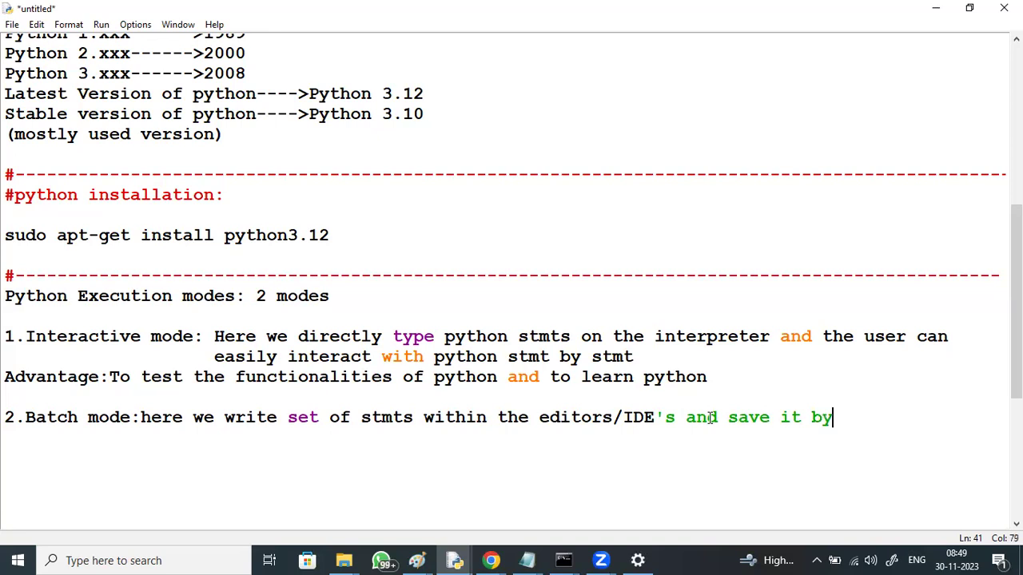
text( using .py)
key(Return)
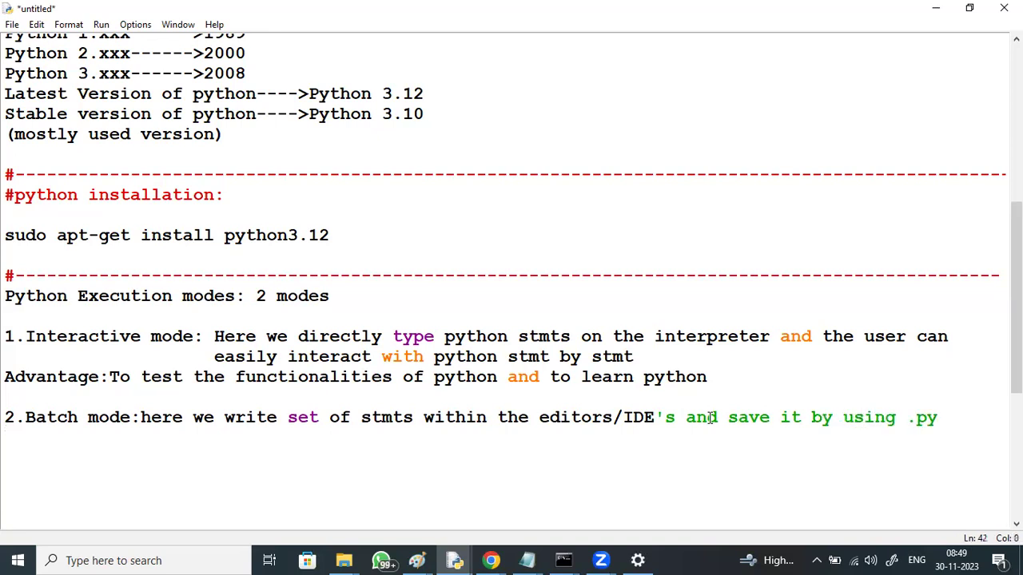
text(extension)
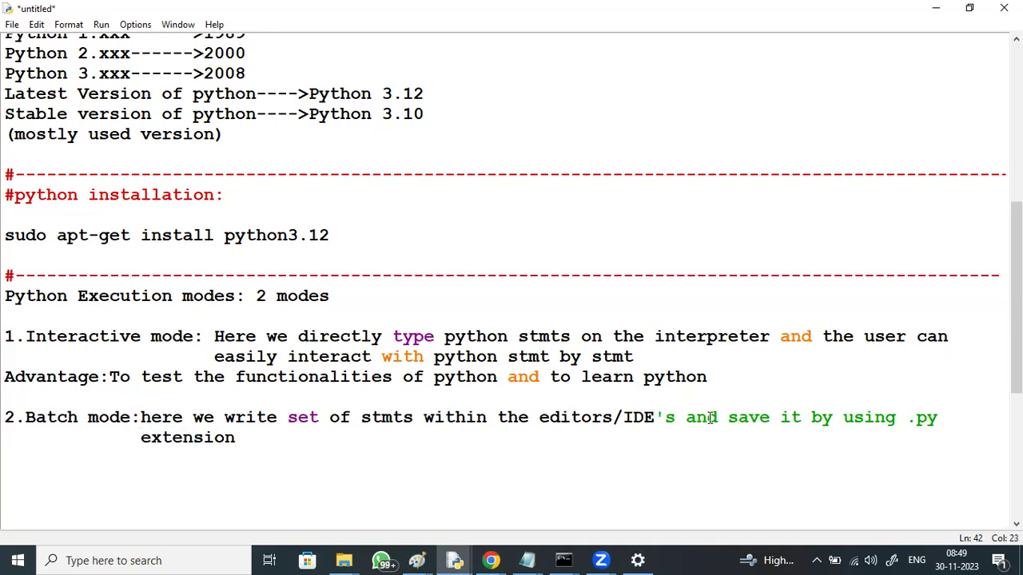
text( and later sub)
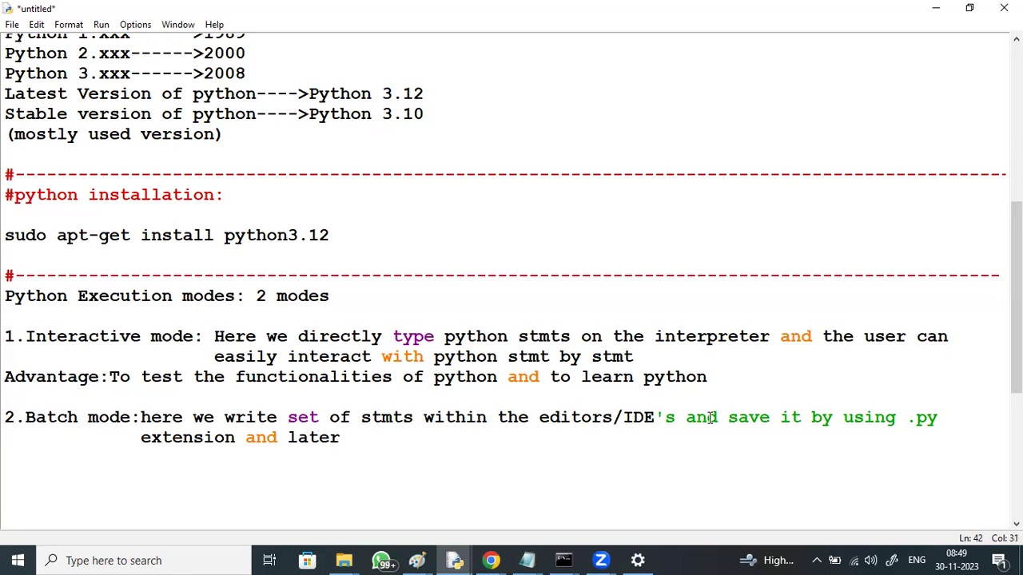
text(it to python)
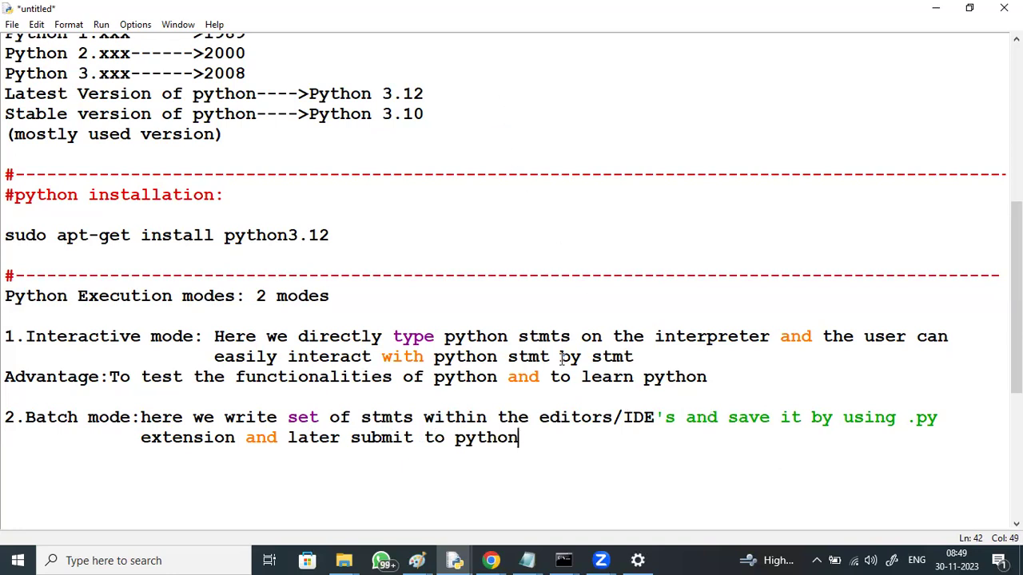
drag(529, 415, 941, 416)
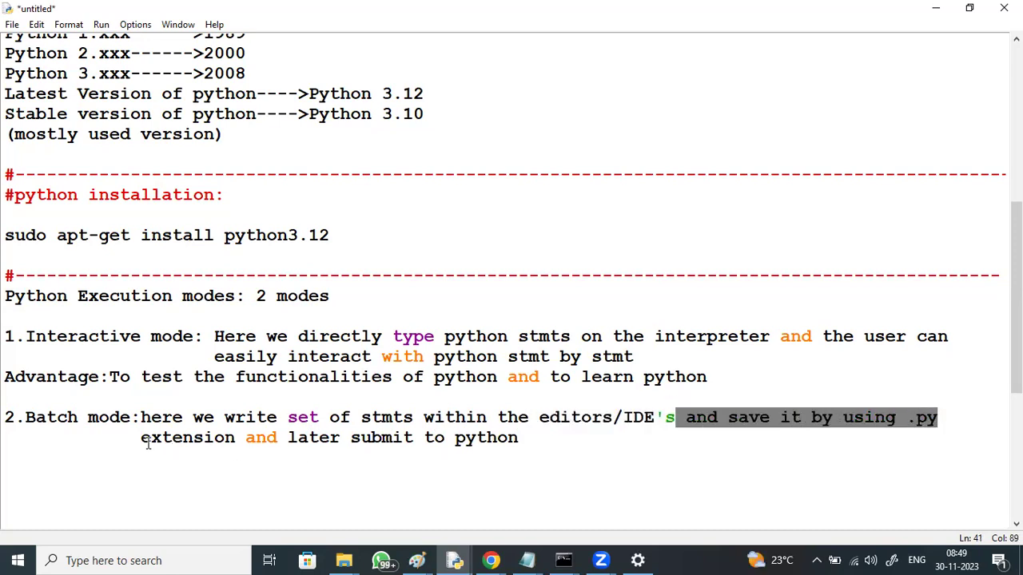
double_click(213, 439)
drag(213, 439, 237, 441)
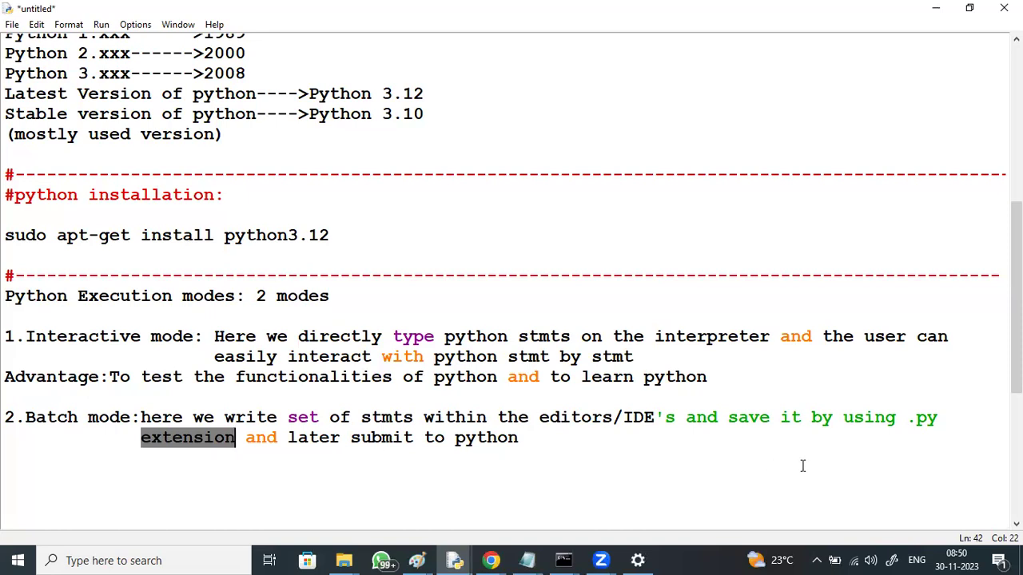
key(shift+Up)
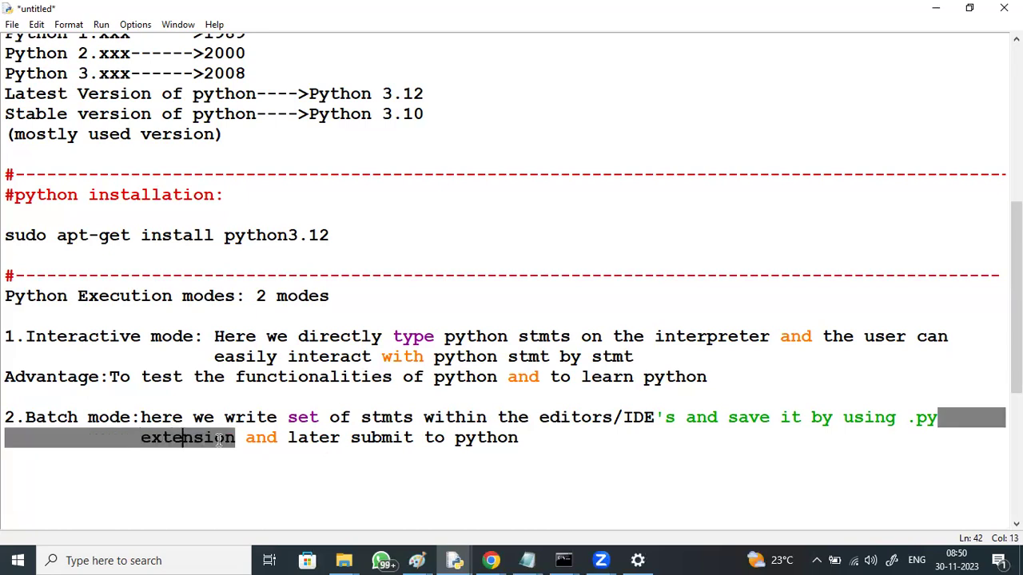
key(shift+Left)
Write the heading "Various Editors:" after a blank line below the Batch mode description and start its list with "1.".
scroll(1015, 304, down, 1)
scroll(1015, 319, down, 3)
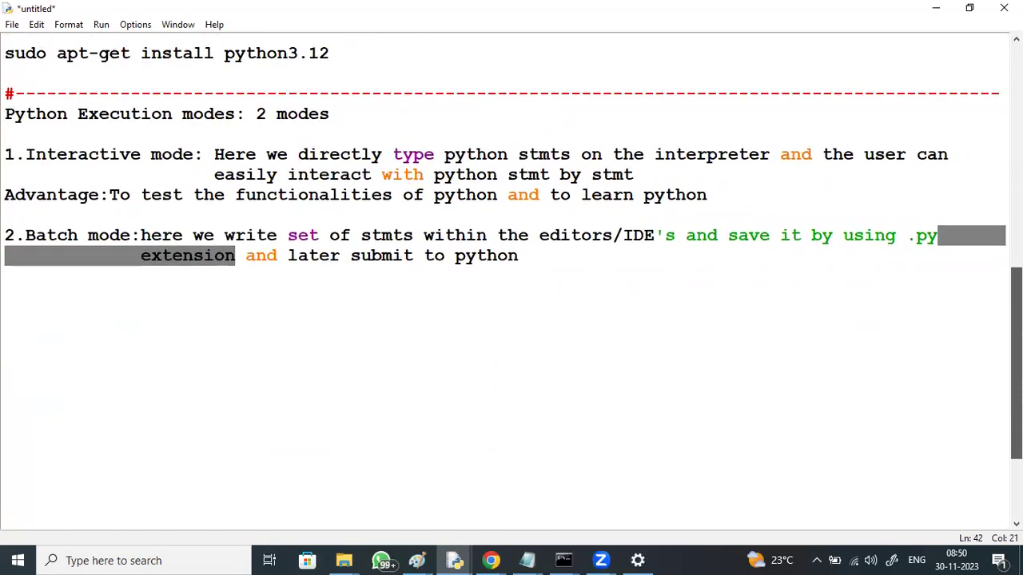
click(535, 258)
key(Return)
key(Return)
key(BackSpace)
key(BackSpace)
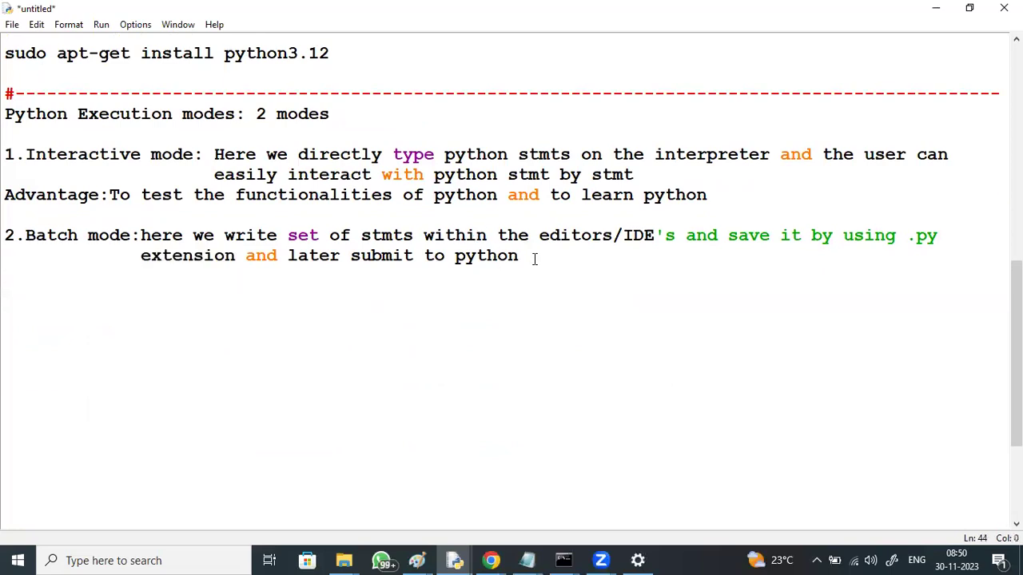
key(BackSpace)
key(Return)
text(Various E)
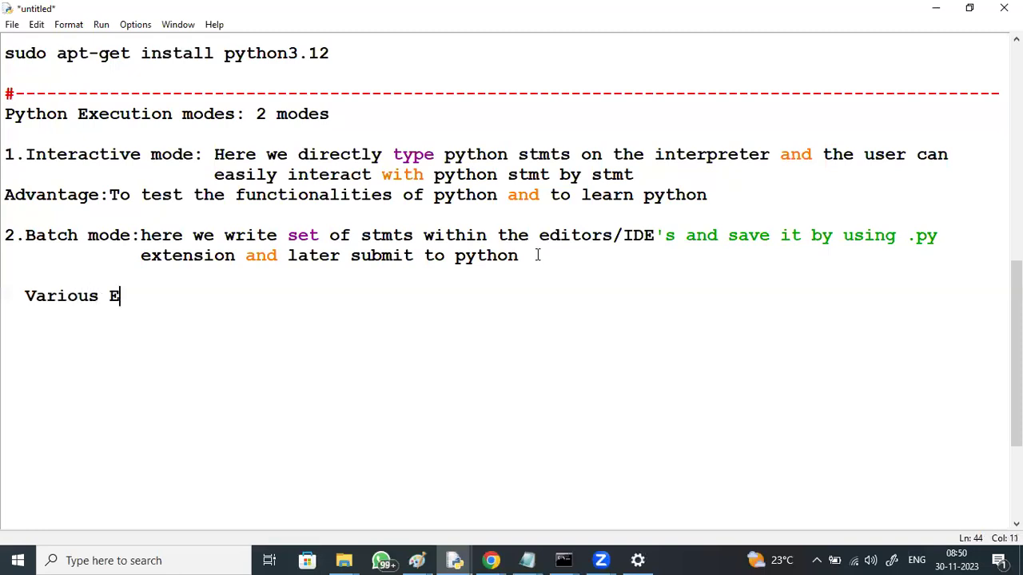
text(ditors:)
key(Return)
text(1.)
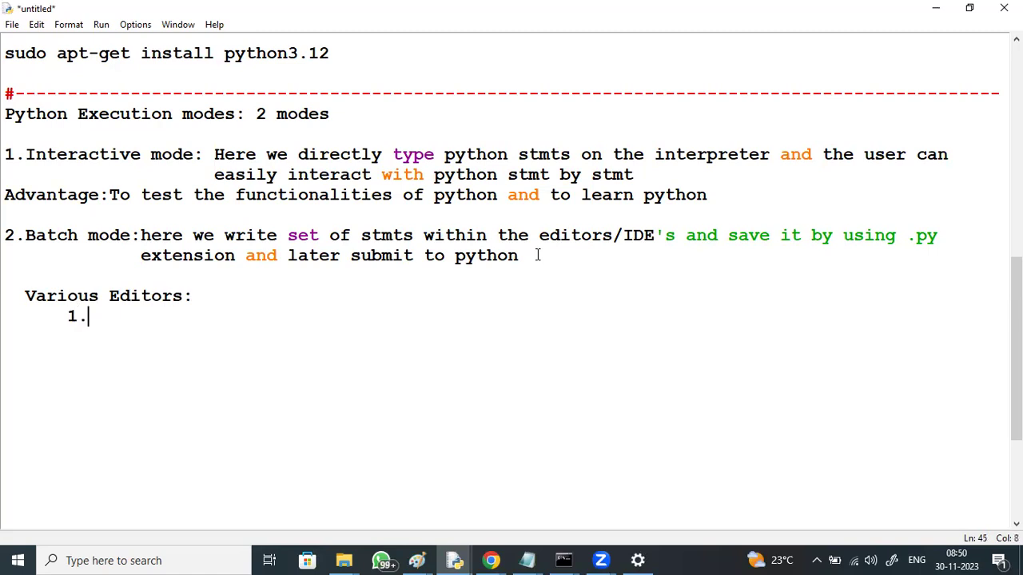
Turn the editors heading into the comment "#Various Editors:" and remove its leading spaces.
click(8, 296)
text(#)
click(36, 295)
key(BackSpace)
key(BackSpace)
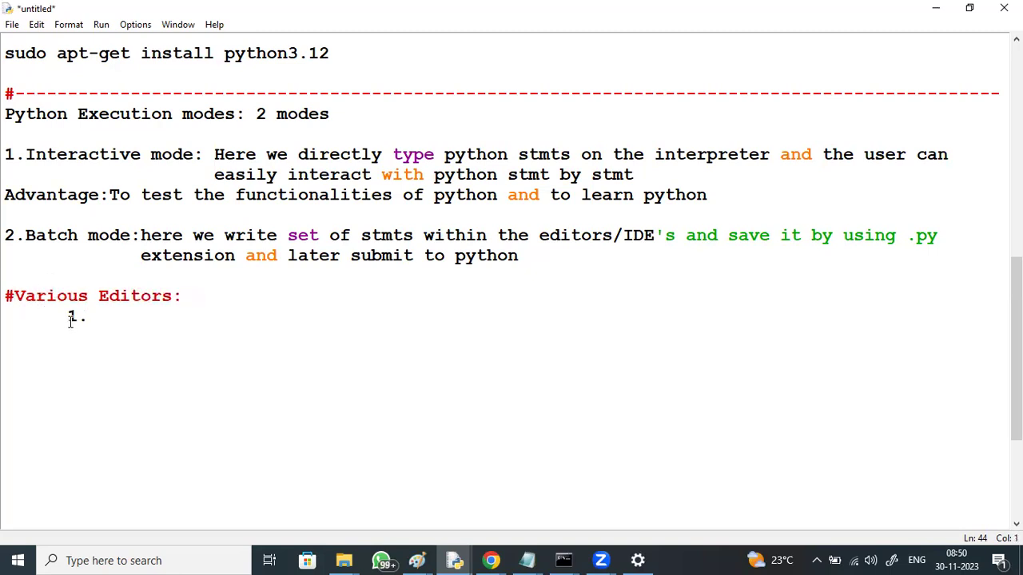
Reduce the first list item's indent, complete it as "1.Notepad" and add "2.Ediplus" below it.
click(69, 318)
key(BackSpace)
key(BackSpace)
click(60, 314)
text(Notepad)
key(Return)
text(2.Ediplus)
key(Return)
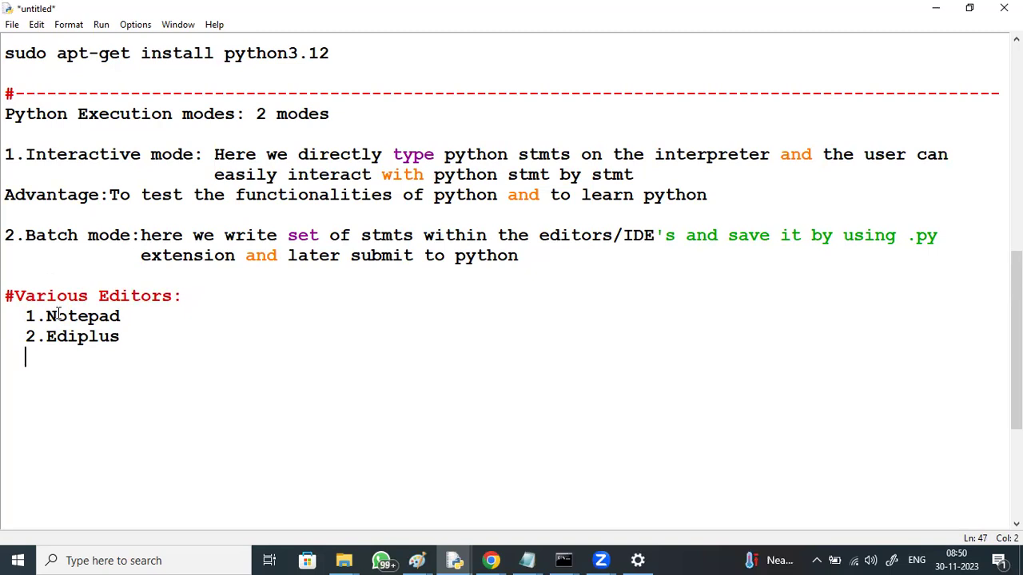
Add "3.vi" and "4.nano" to the list of editors.
text(3.)
drag(39, 316, 119, 336)
click(60, 352)
text(vi)
key(Return)
text(4.nano)
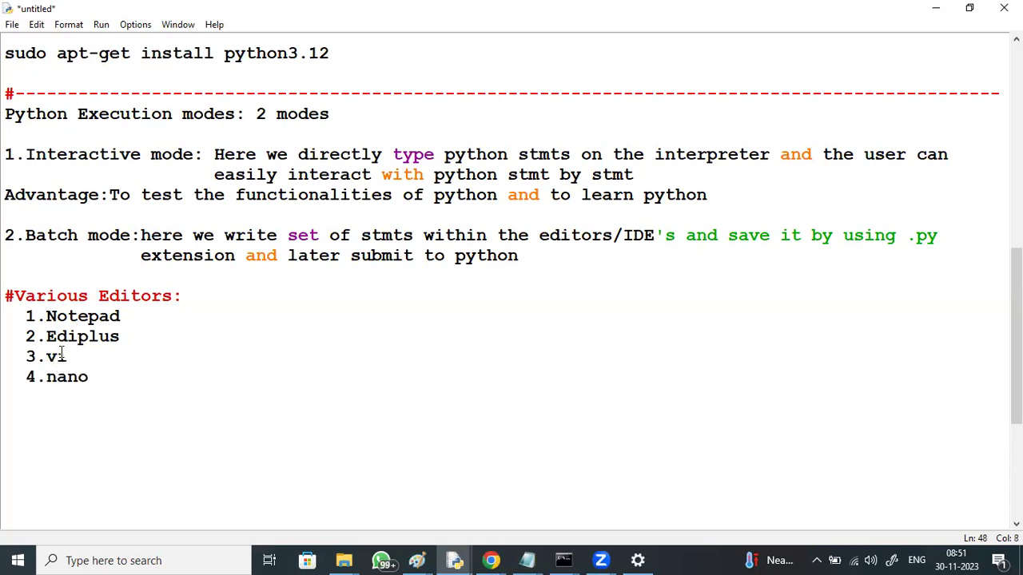
drag(27, 356, 89, 377)
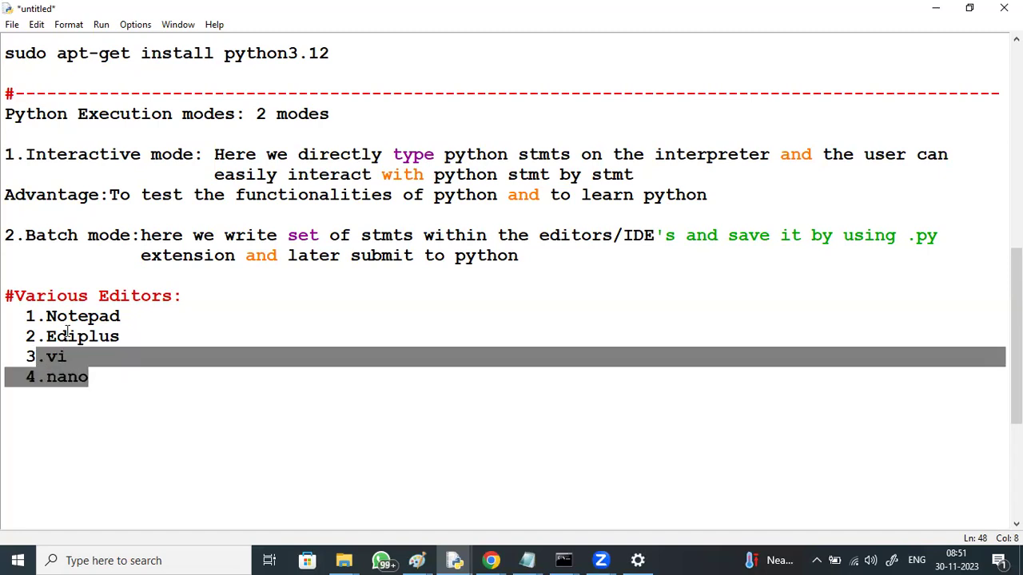
drag(47, 317, 127, 337)
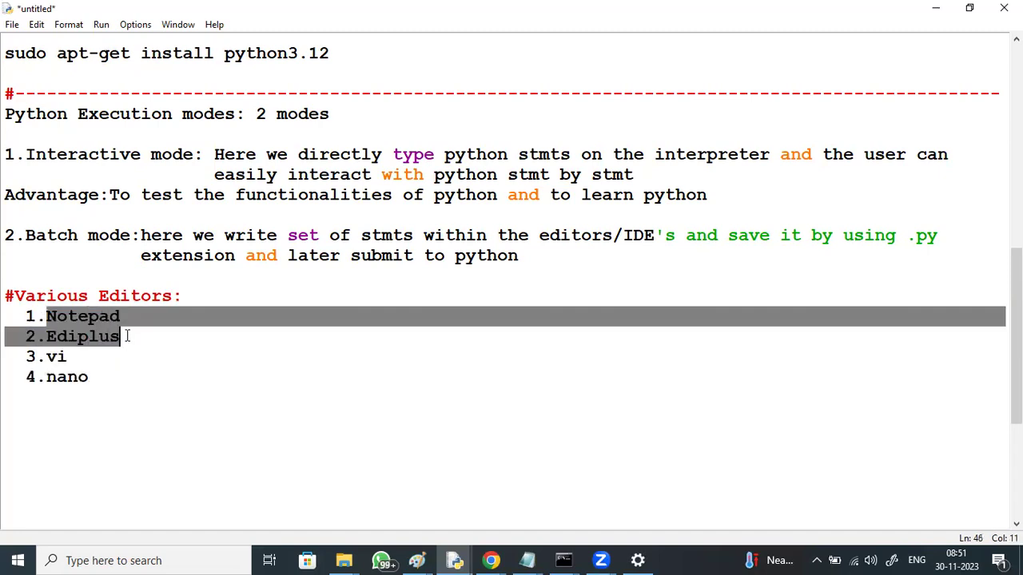
drag(37, 357, 100, 389)
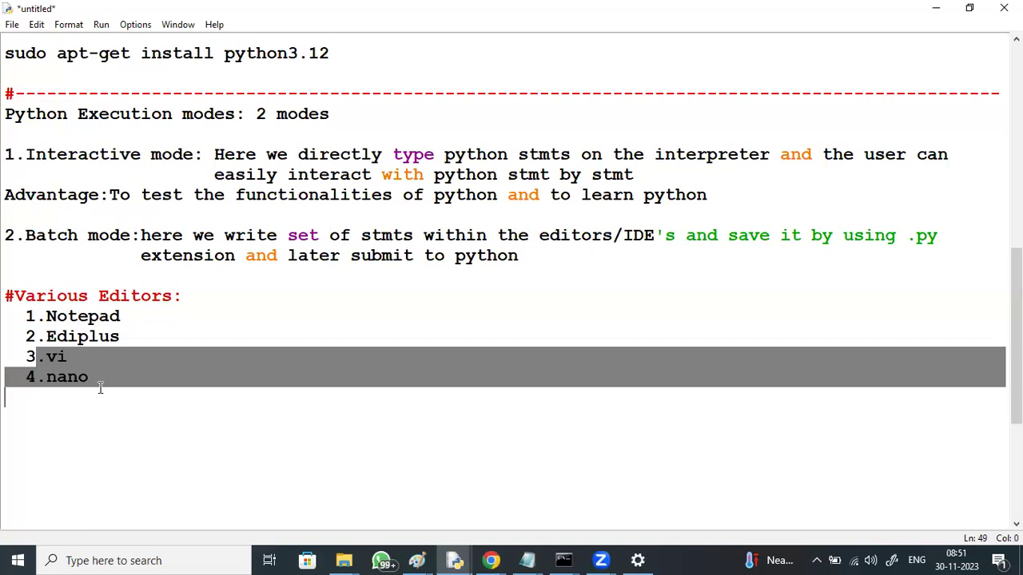
Add the comment heading "#Various IDE's" after a blank line below the list of editors.
click(100, 383)
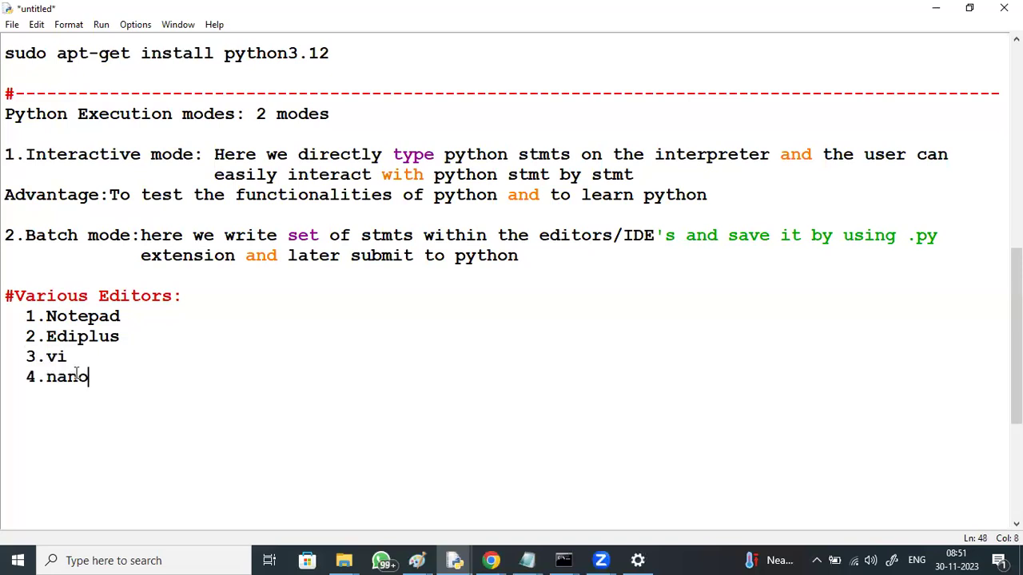
drag(32, 356, 112, 382)
click(112, 382)
key(Return)
key(Return)
key(BackSpace)
text(#V)
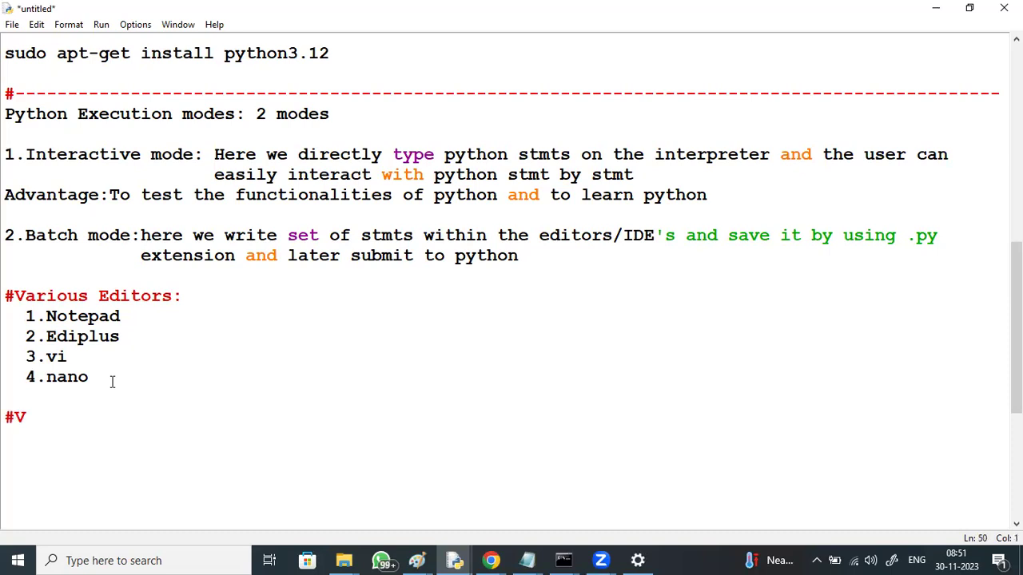
text(arious IFE)
key(BackSpace)
key(BackSpace)
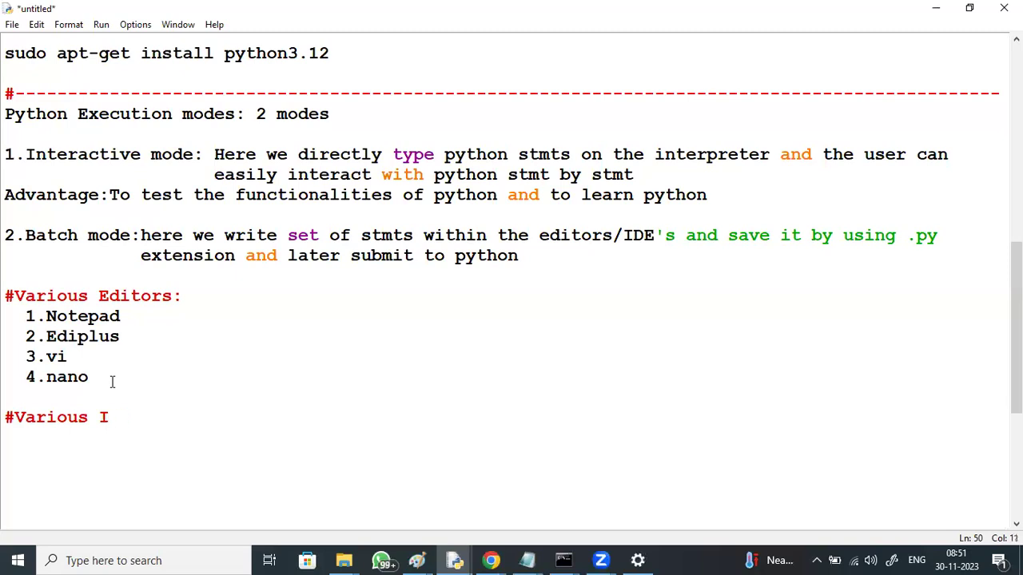
text(DE's)
click(208, 406)
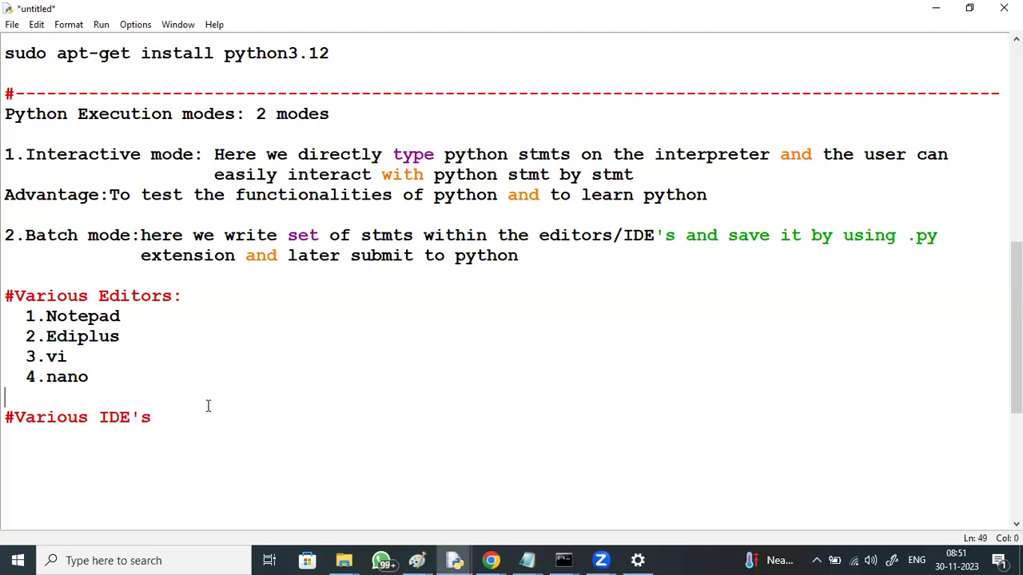
text(:)
key(Return)
key(ctrl+z)
key(ctrl+z)
Start an indented list under the IDE heading with "1.pycharm".
key(Return)
text(1.ycharm)
key(BackSpace)
key(BackSpace)
key(BackSpace)
key(BackSpace)
key(BackSpace)
key(BackSpace)
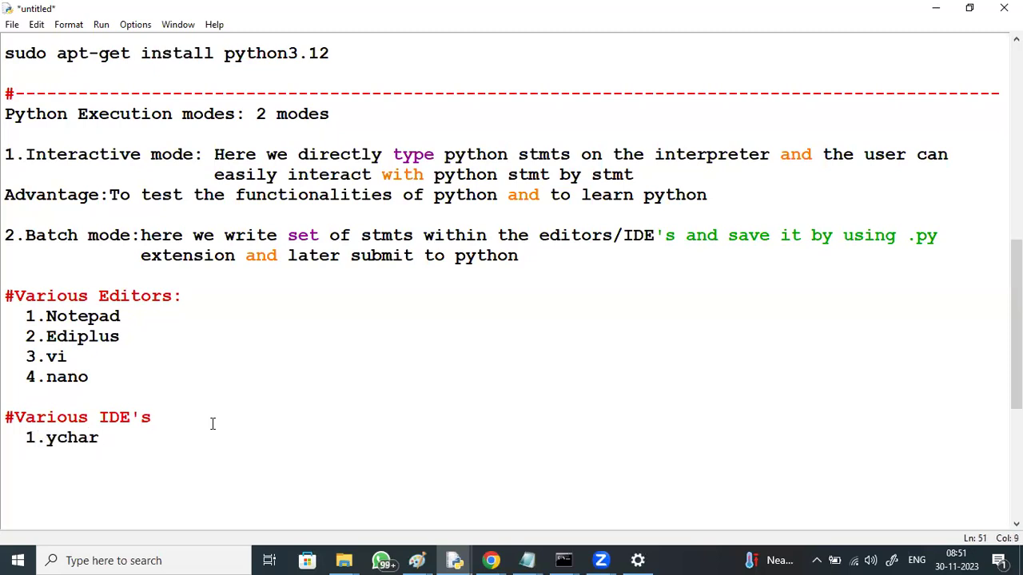
text(pycharm)
Continue the IDE list with "2.Pydev", "3.komodo", "4.Spyder" and "5.Eclipse", each on its own line.
key(Return)
text(3)
key(BackSpace)
text(2.Pydev)
key(Return)
text(3.komodo)
key(Return)
text(4.Spyder)
key(Return)
text(5.Eclipse)
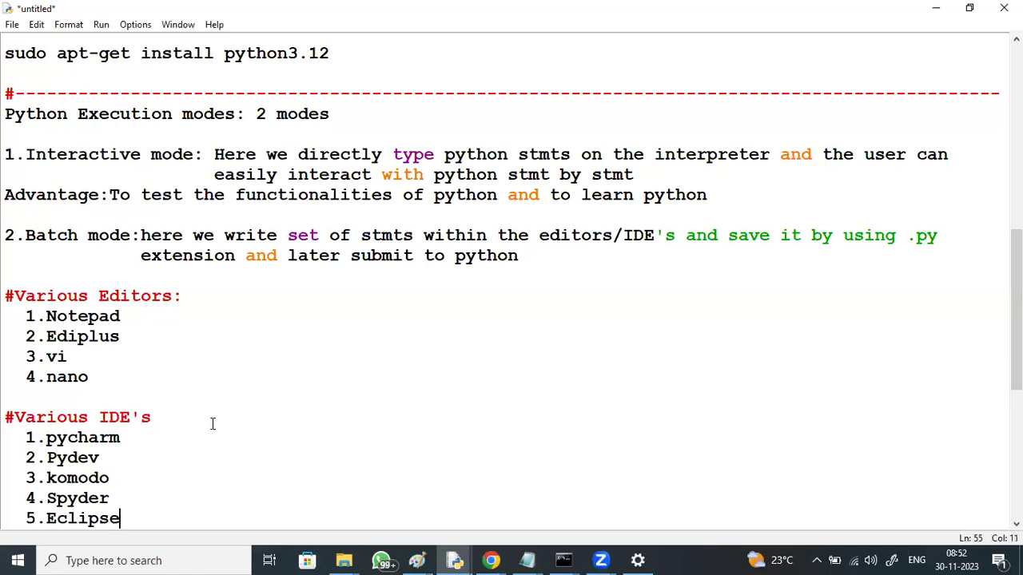
Extend the IDE list with "6.Netbeans", "7.Jupyter Notebook" and "8.Vscode".
key(Return)
text(6.N)
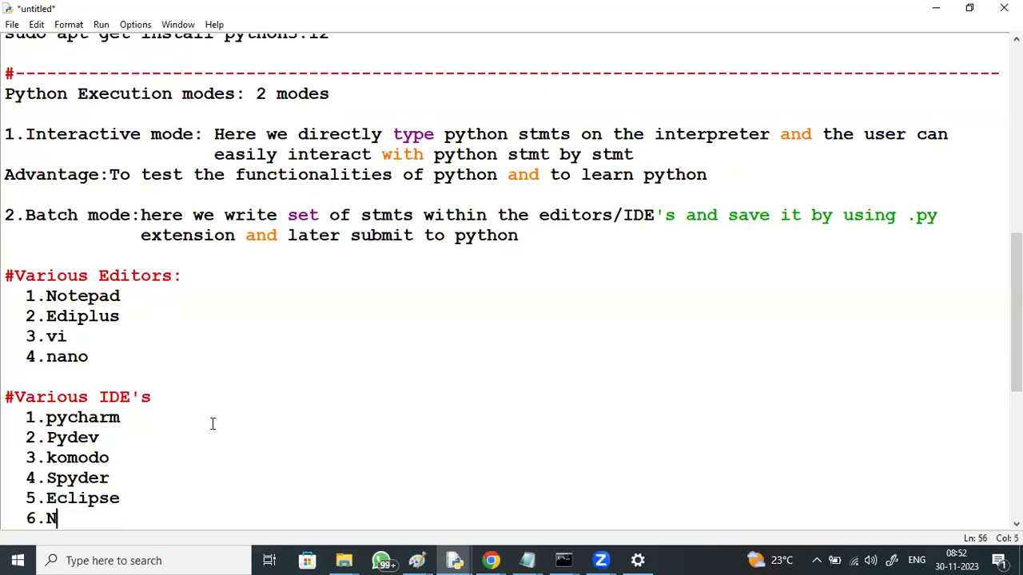
text(etbean)
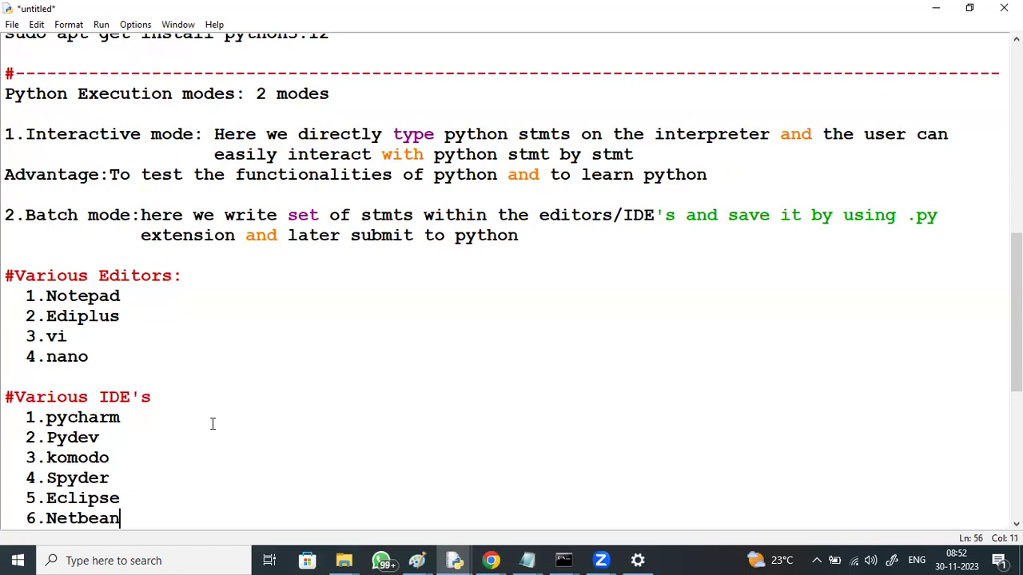
text(s)
key(Return)
text(7)
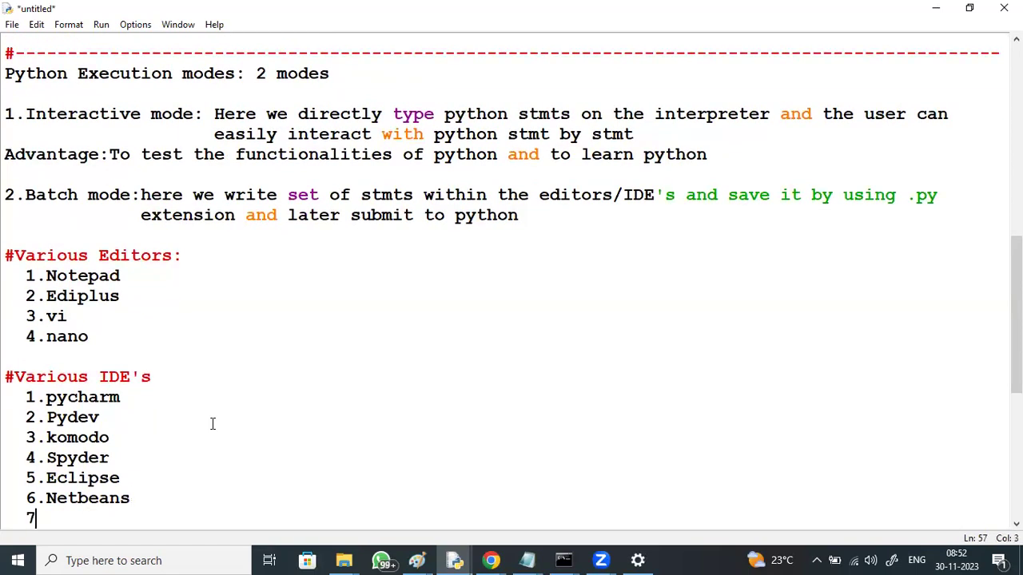
text(.Jupyter Noteboo)
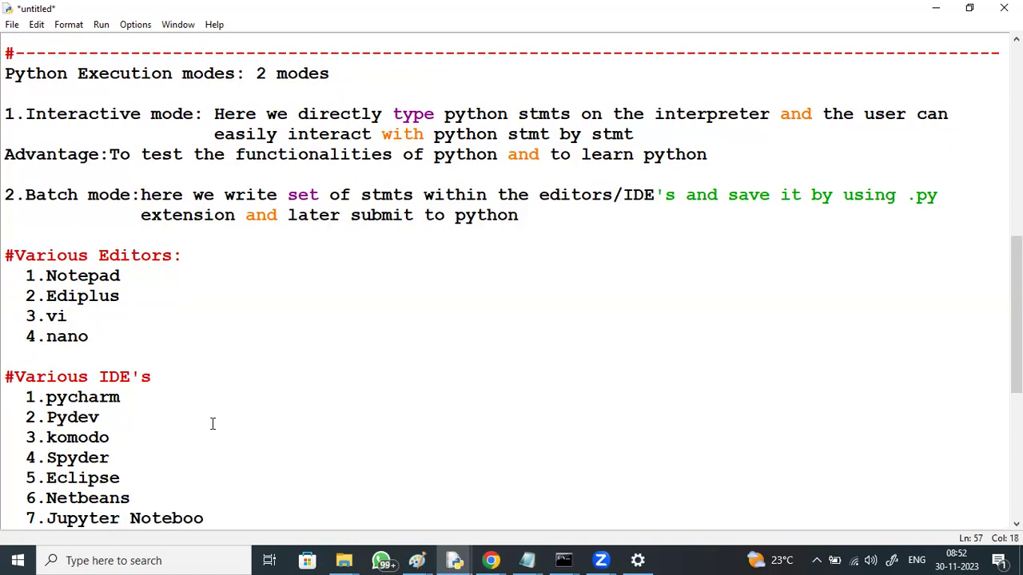
text(k)
key(Return)
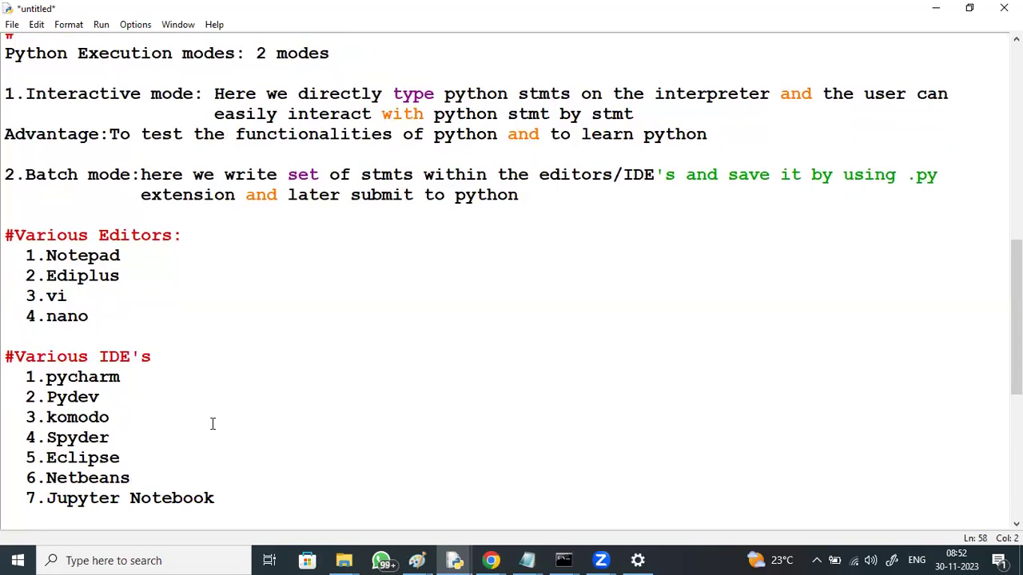
text(8.Vscode)
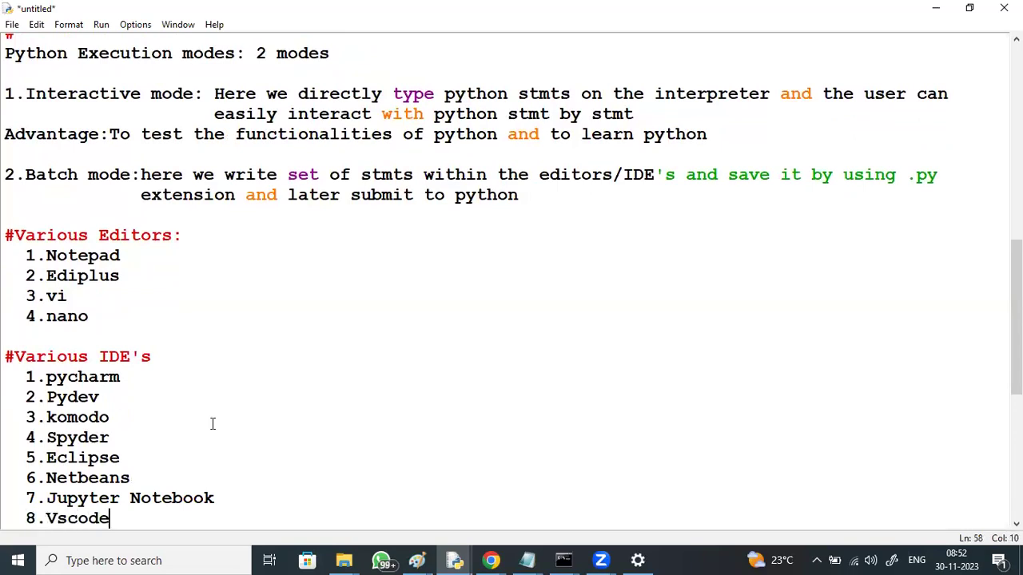
Highlight the Eclipse, Netbeans, Jupyter Notebook and Vscode entries one after another.
scroll(968, 312, down, 3)
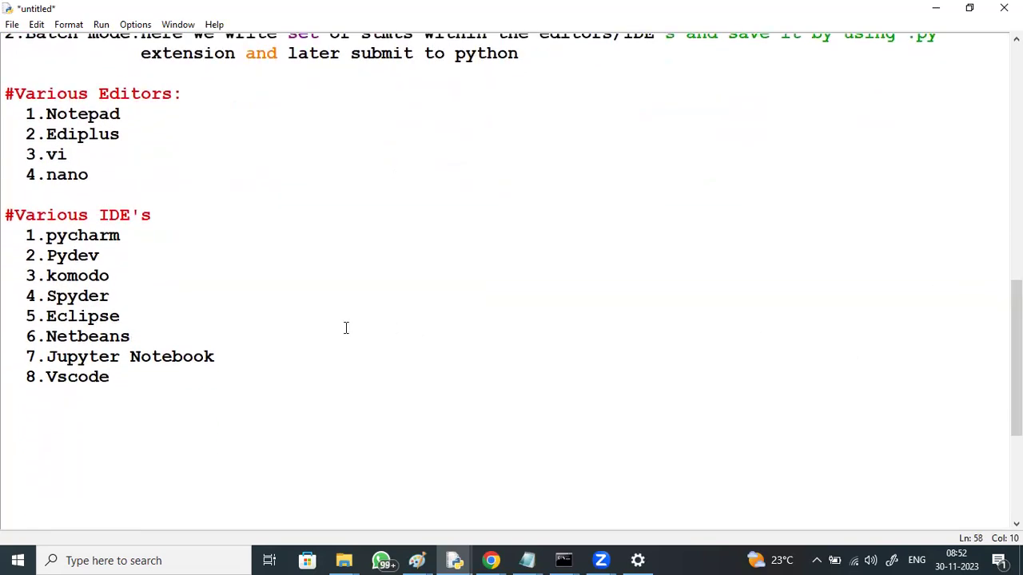
double_click(82, 316)
drag(77, 337, 142, 341)
drag(69, 359, 214, 358)
click(71, 382)
double_click(71, 382)
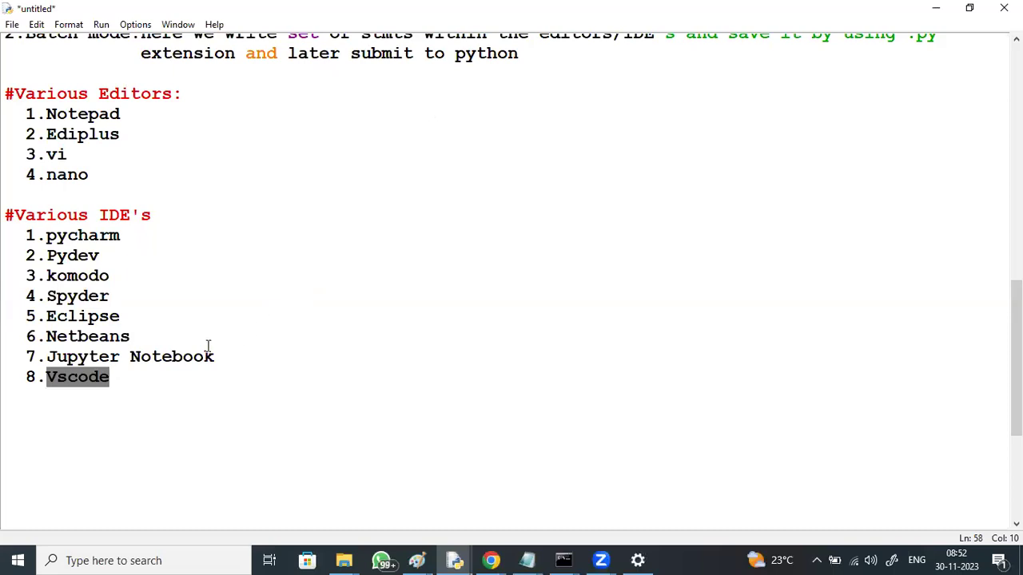
Append the remark "---->mostly" to the pycharm entry.
click(136, 380)
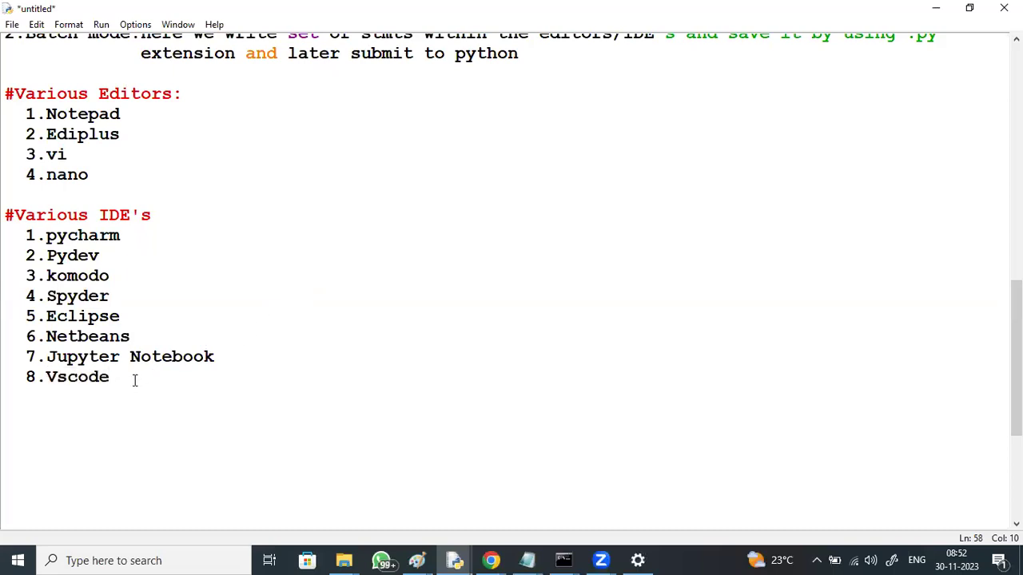
click(123, 238)
text(---->mostly)
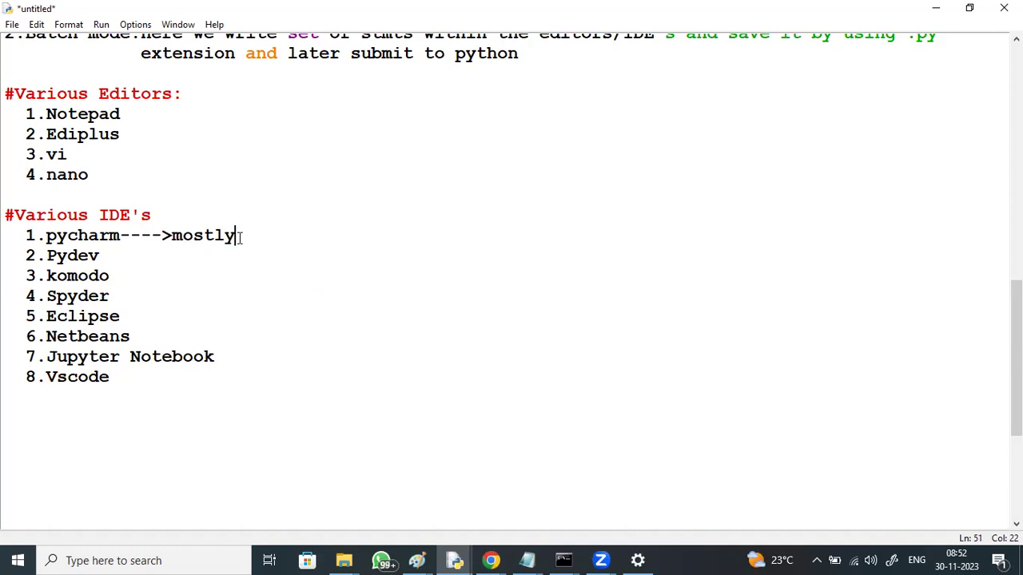
Highlight the Spyder, Jupyter Notebook, pycharm and Vscode entries in turn.
drag(56, 356, 265, 336)
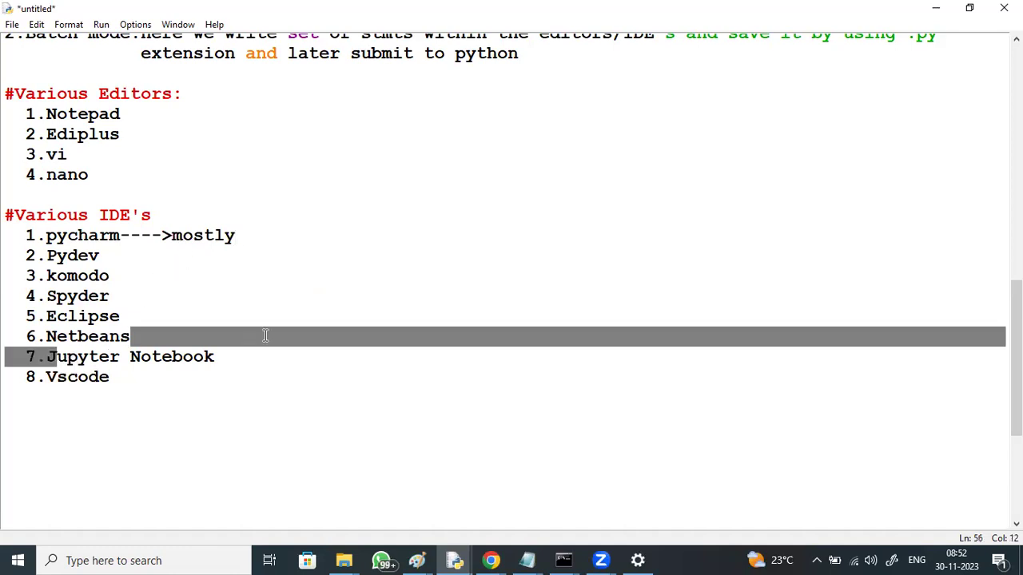
drag(47, 296, 132, 294)
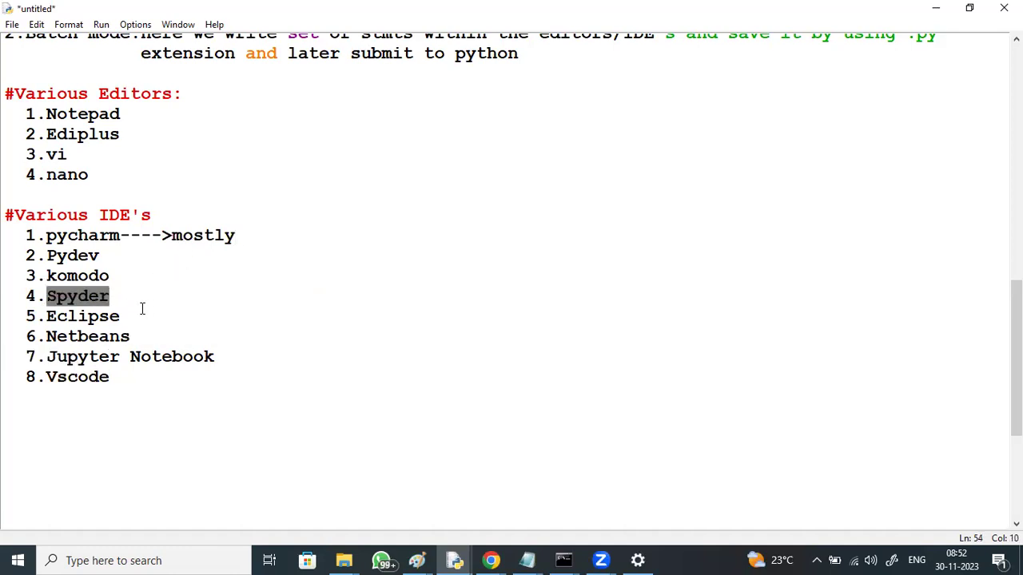
drag(46, 356, 220, 360)
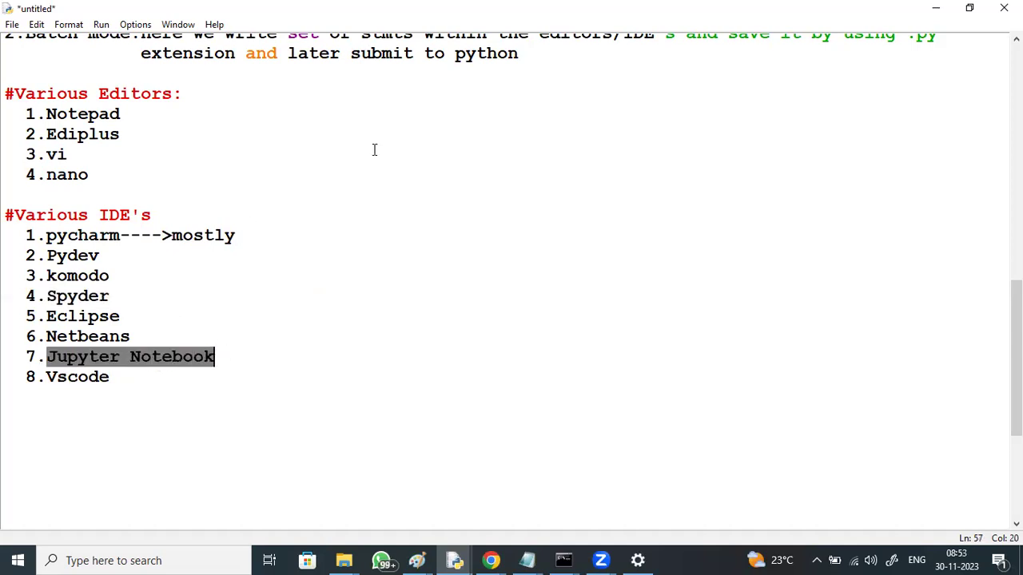
drag(36, 236, 226, 242)
drag(116, 378, 136, 374)
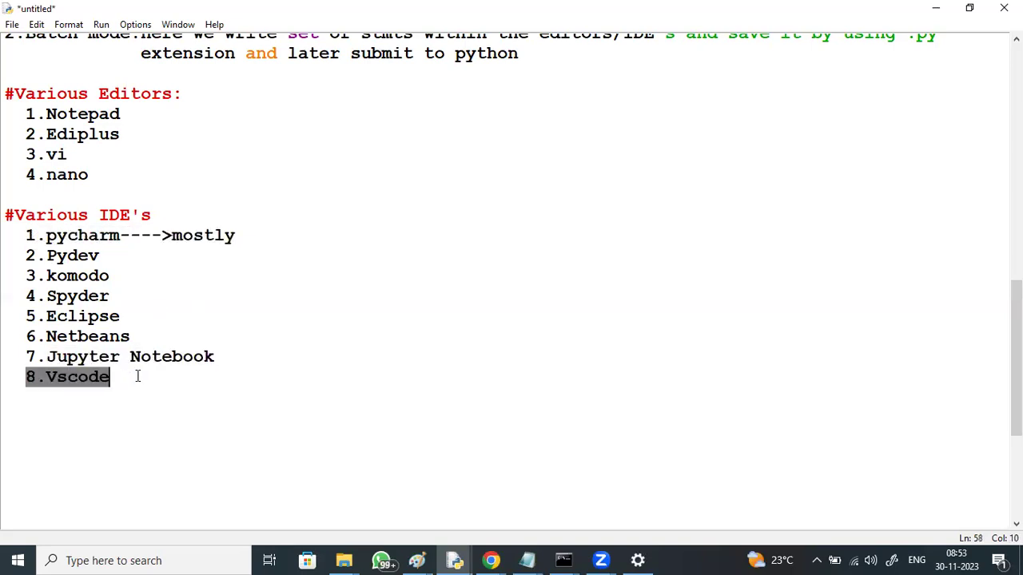
Insert blank lines without indent below the "8.Vscode" entry.
click(137, 374)
key(Return)
key(BackSpace)
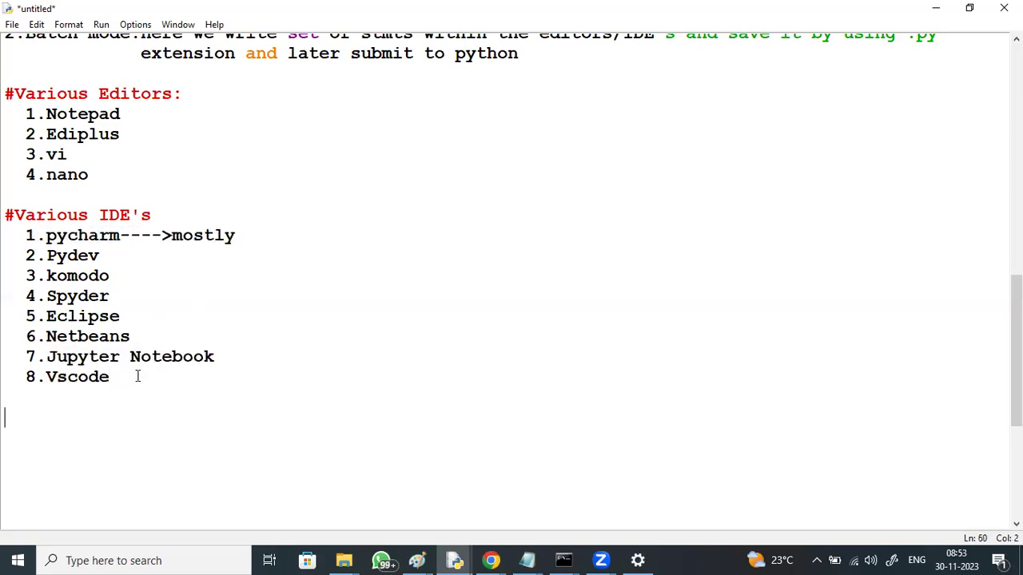
text(#DEve)
key(BackSpace)
key(BackSpace)
key(BackSpace)
key(BackSpace)
key(BackSpace)
Highlight the IDE list and the word "IDE's" in its heading.
drag(37, 226, 217, 340)
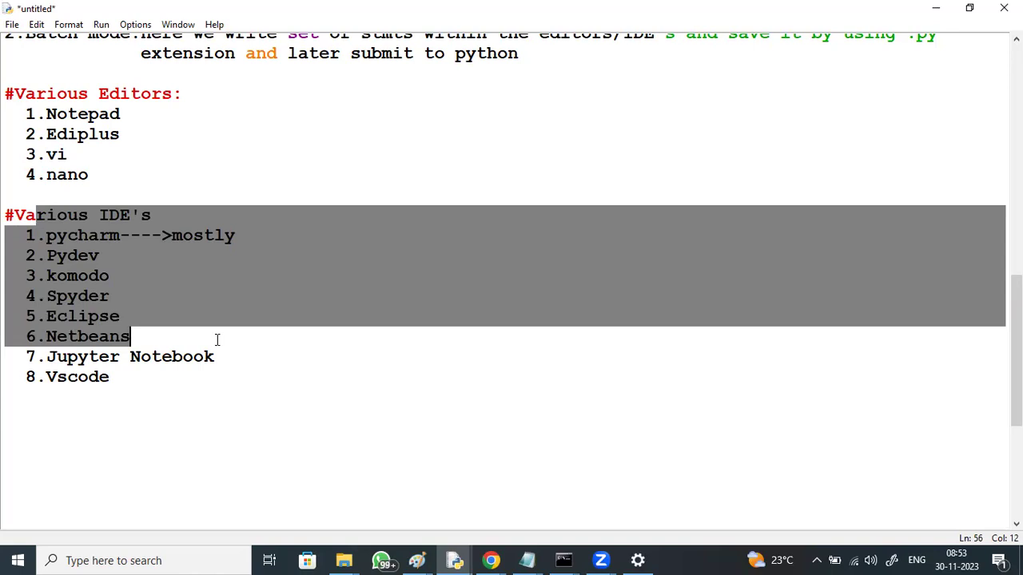
double_click(144, 217)
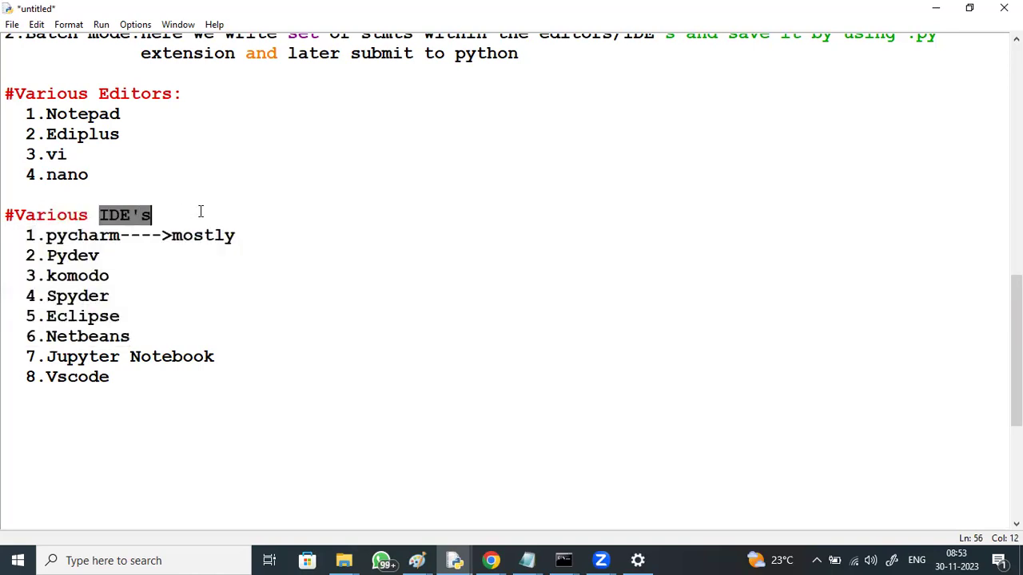
drag(1016, 352, 1015, 380)
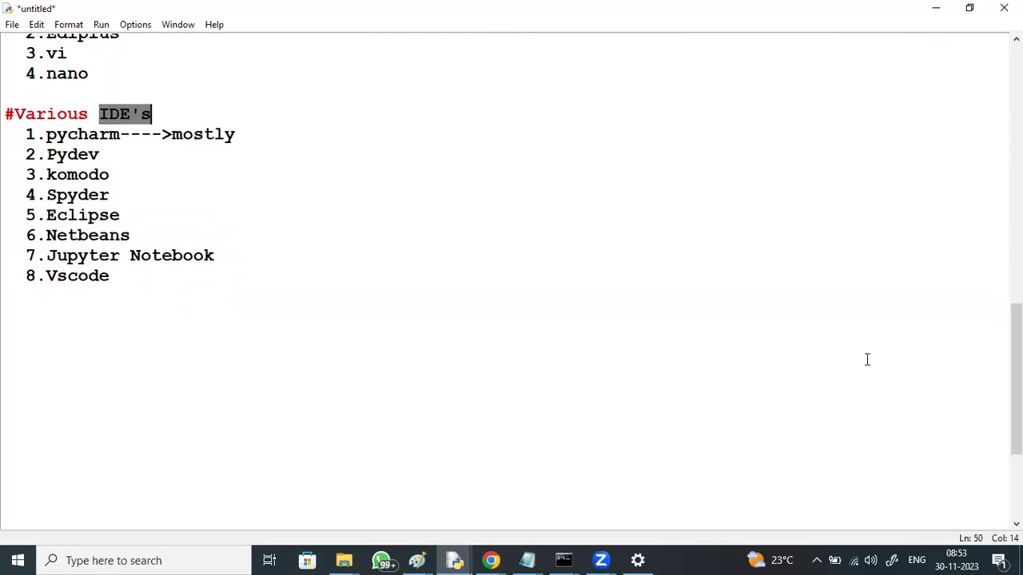
Write the comment heading "#Developing the 1st Python Application using a Editor" one blank line below the IDE list.
click(7, 316)
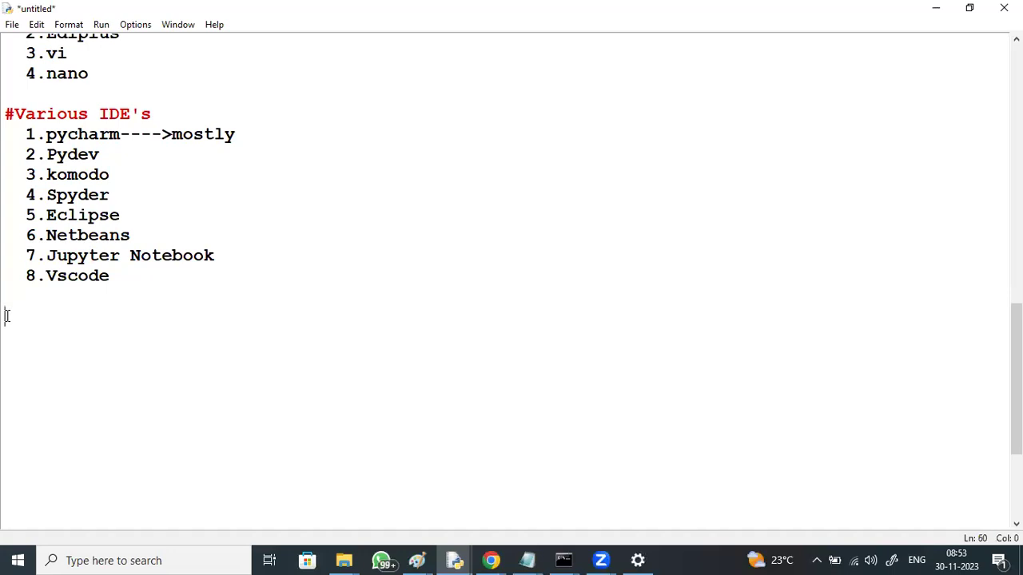
text(#Developing the 1st Python Application using a Edo)
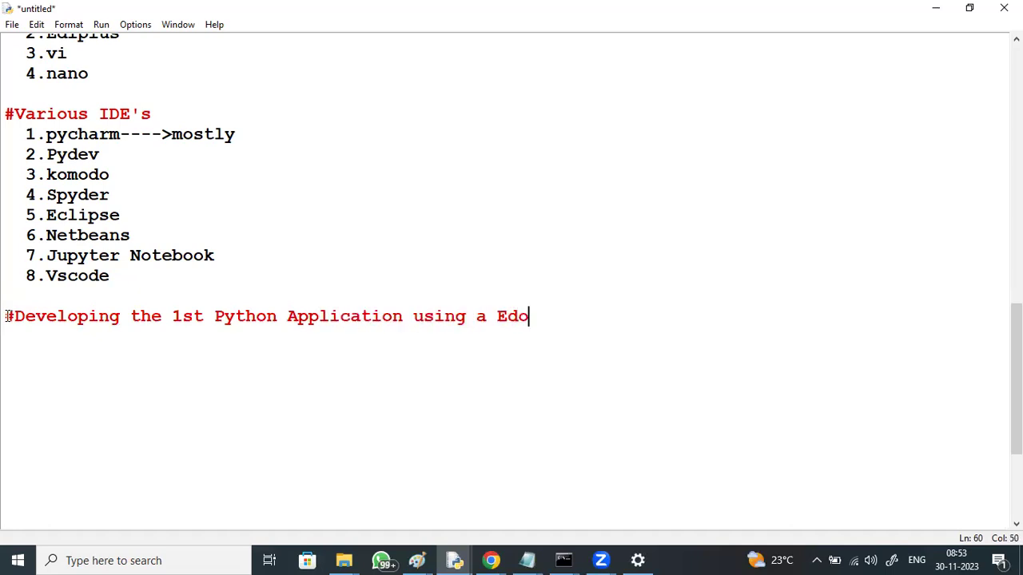
key(BackSpace)
text(itor)
Add the unindented line "ex: Notepad" under the new heading, followed by a blank line.
key(Return)
key(BackSpace)
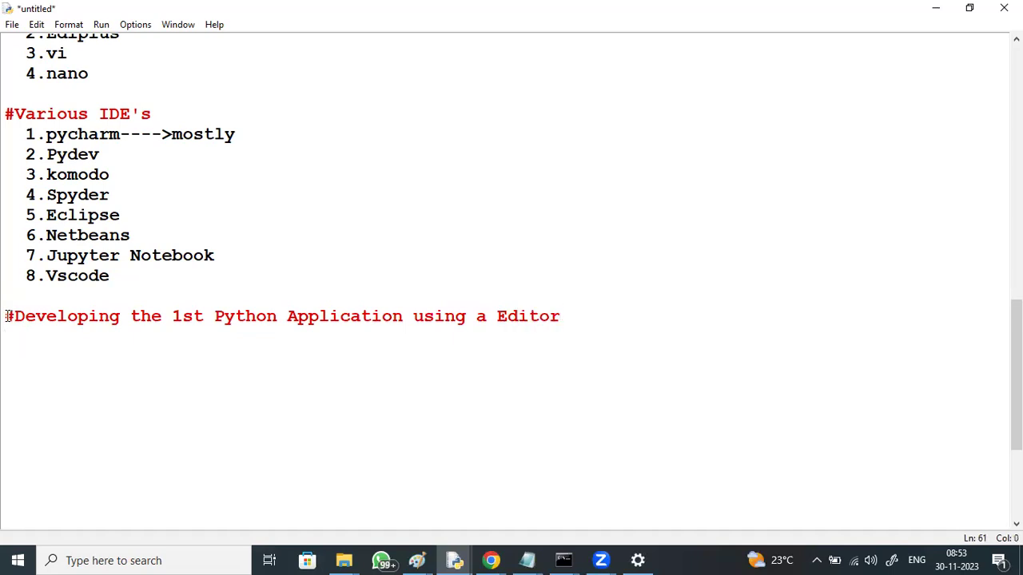
text(ex: Notepad)
key(Return)
key(Return)
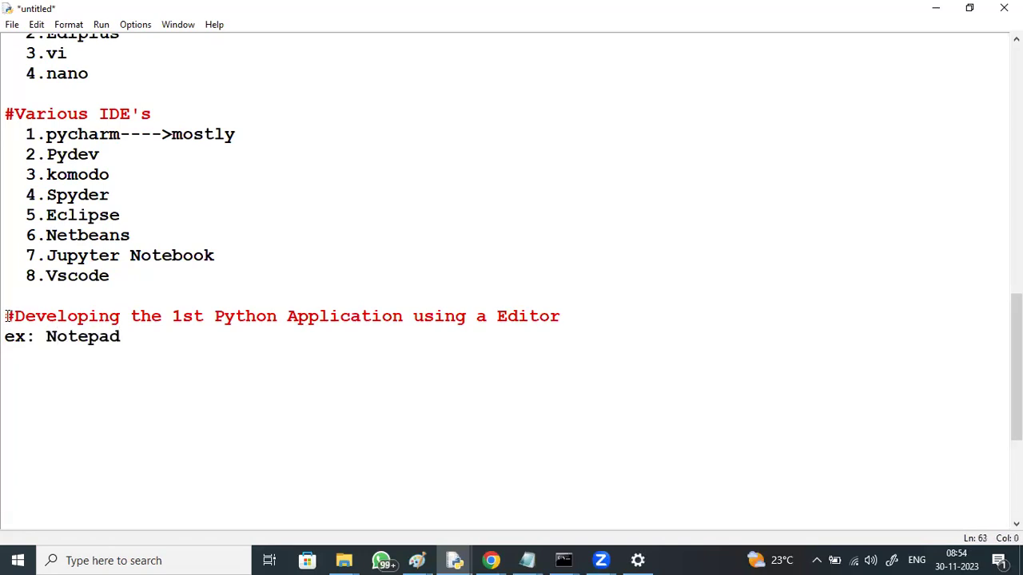
Write the instruction "open Notepad and type the following python stmts" below the Notepad example line.
text(open Notepad and type )
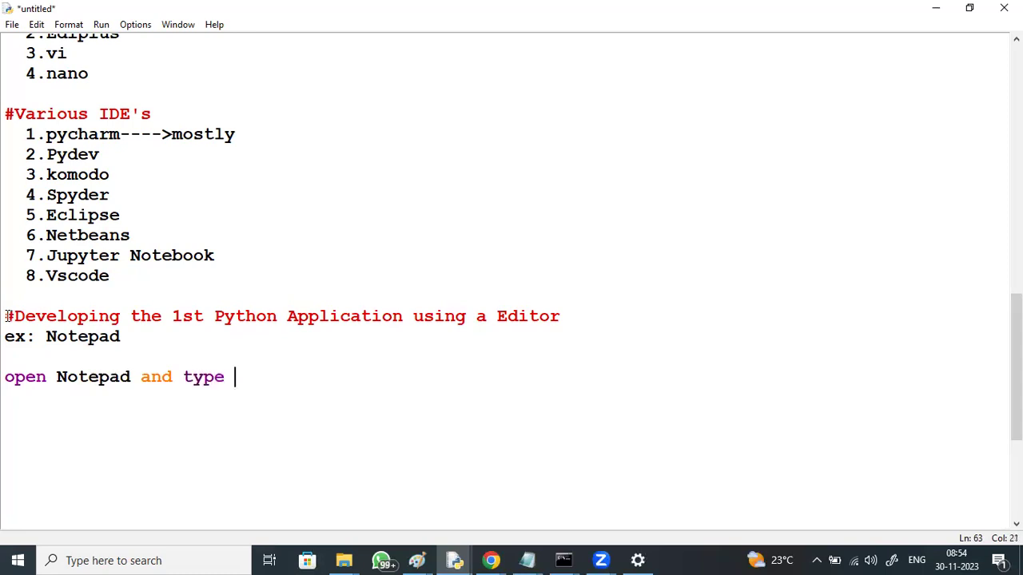
text(the followng)
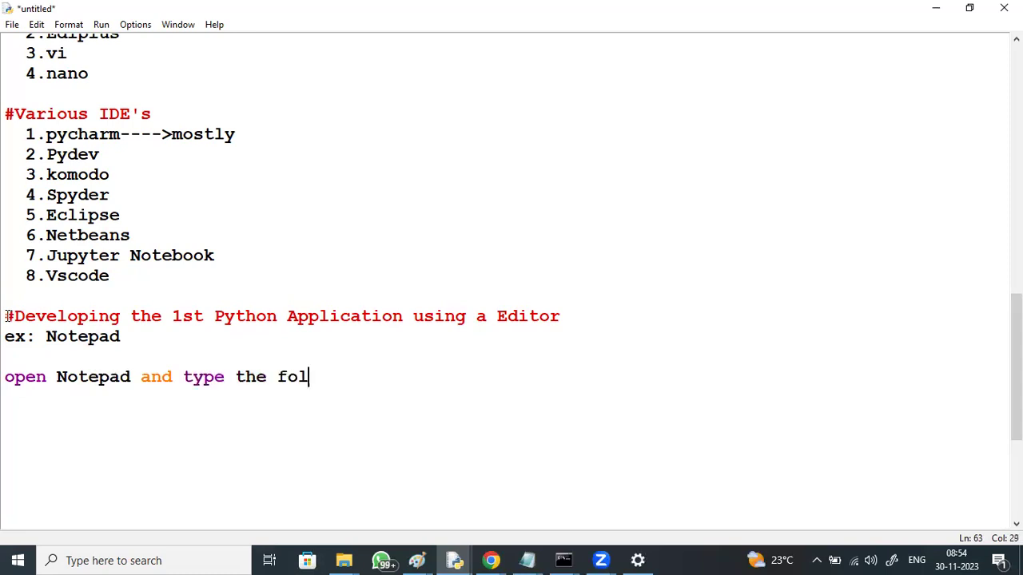
key(BackSpace)
key(BackSpace)
text(ing )
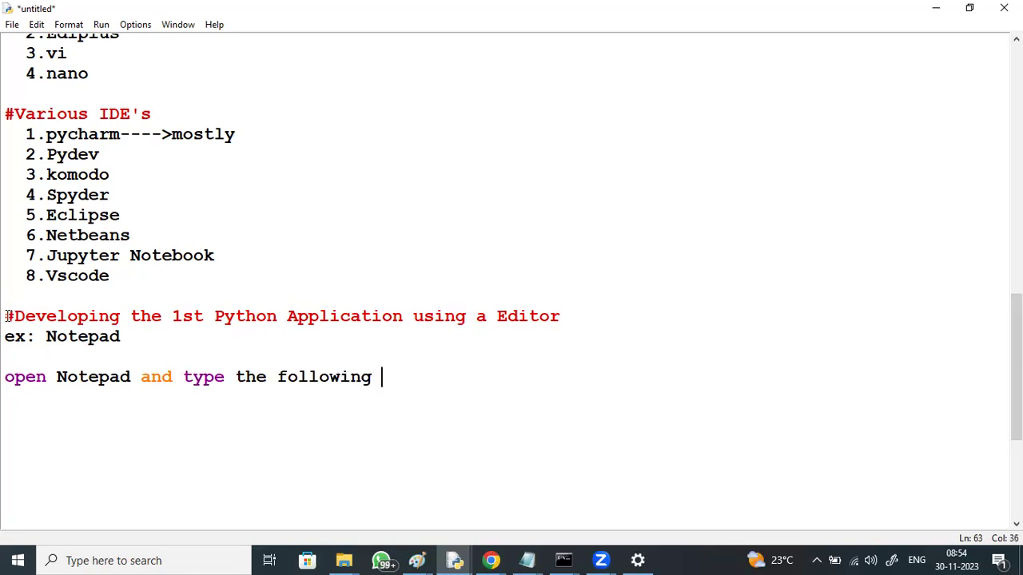
text(python stmts)
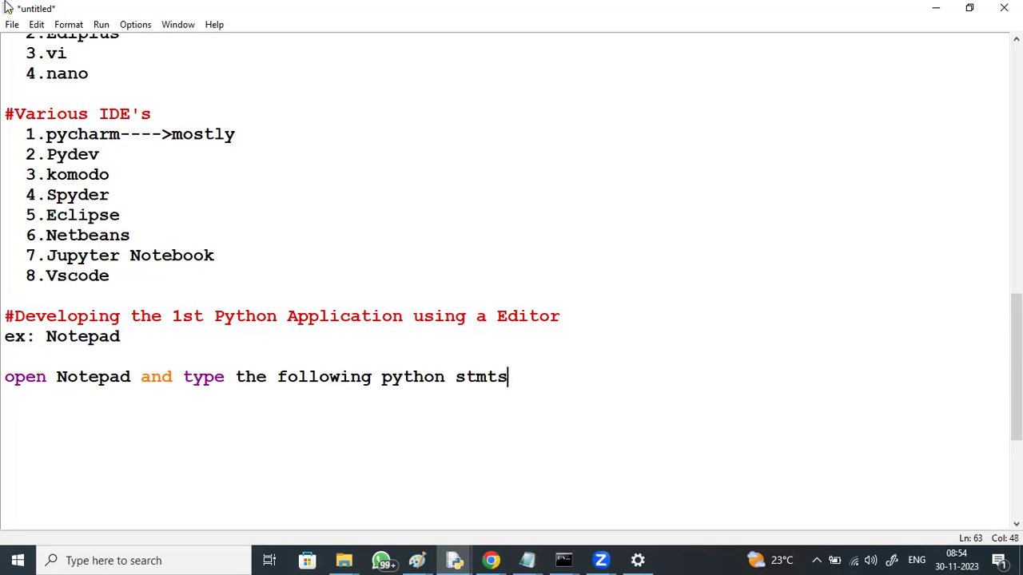
Add the statement "x=10" after one blank line below the Notepad instruction.
scroll(958, 201, down, 5)
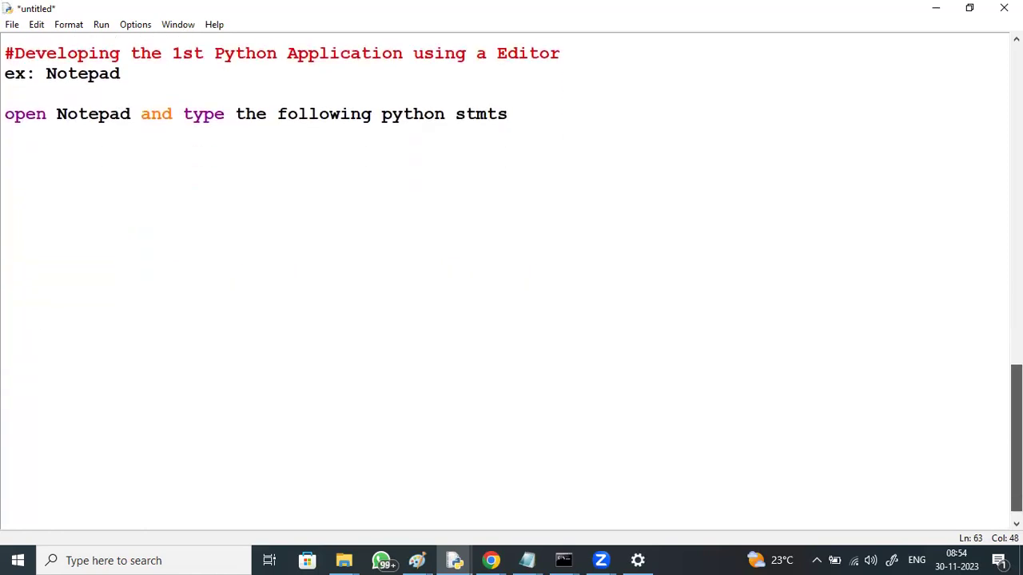
key(Return)
key(Return)
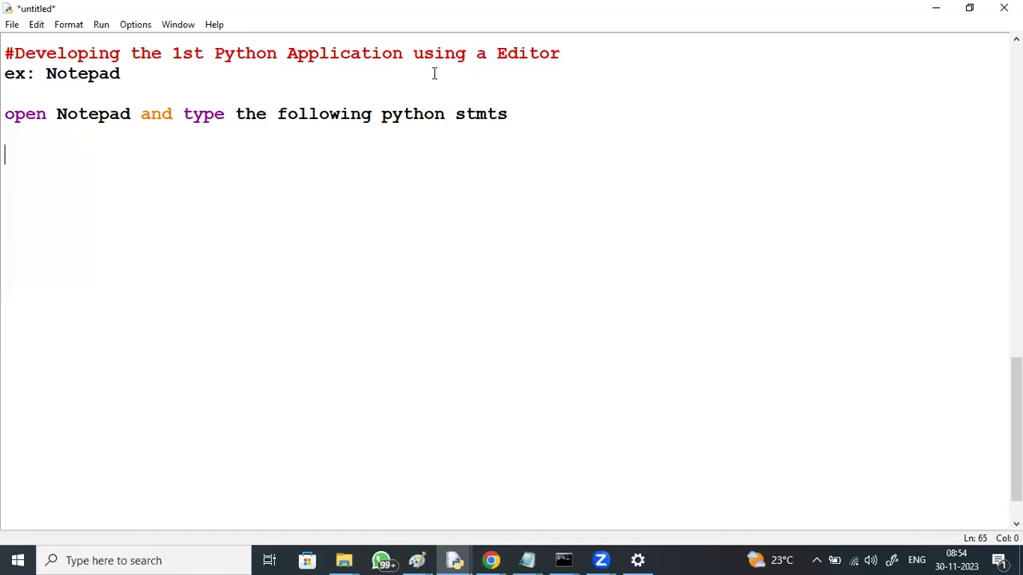
key(BackSpace)
key(BackSpace)
key(Return)
key(Return)
text(x=10)
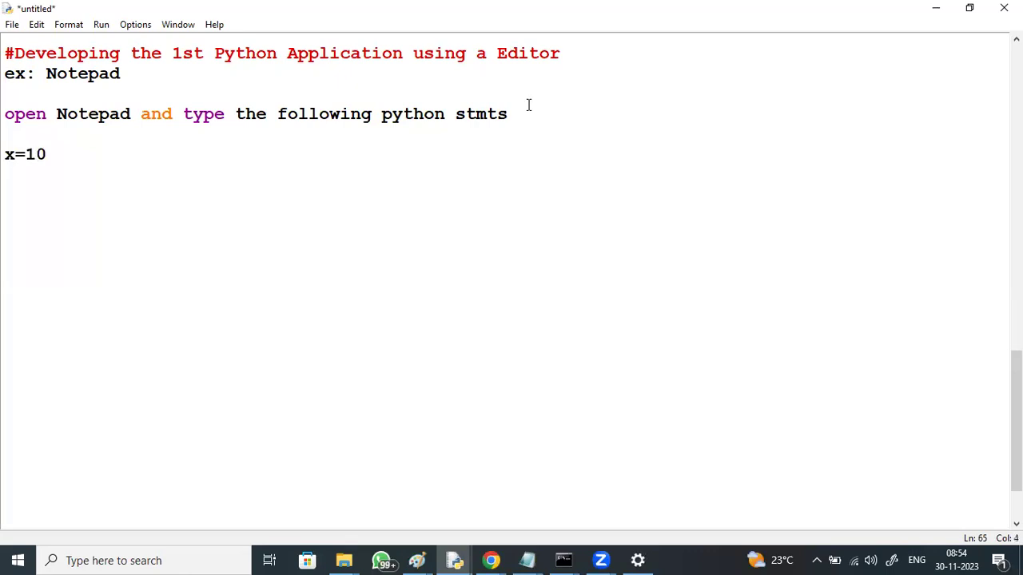
Add the statement "y=20" under x=10, followed by a blank line and "print(x+y)".
key(Return)
text(y=20)
key(Return)
key(Return)
text(print()
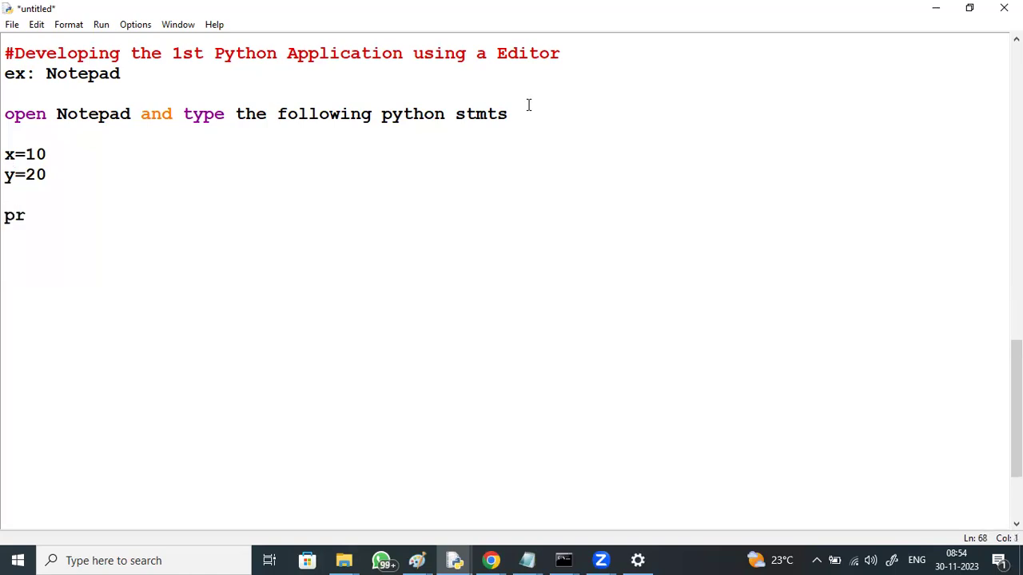
text(x+y))
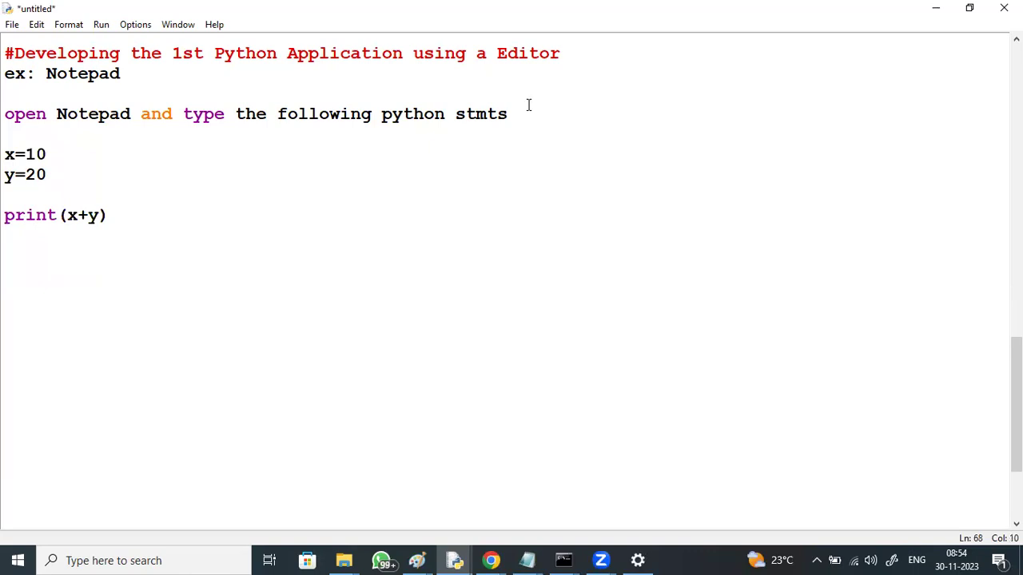
Add the statements "print(x-y)", "print(x*y)" and "print(x/y)" on separate lines under the addition print statement.
key(Return)
text(print)
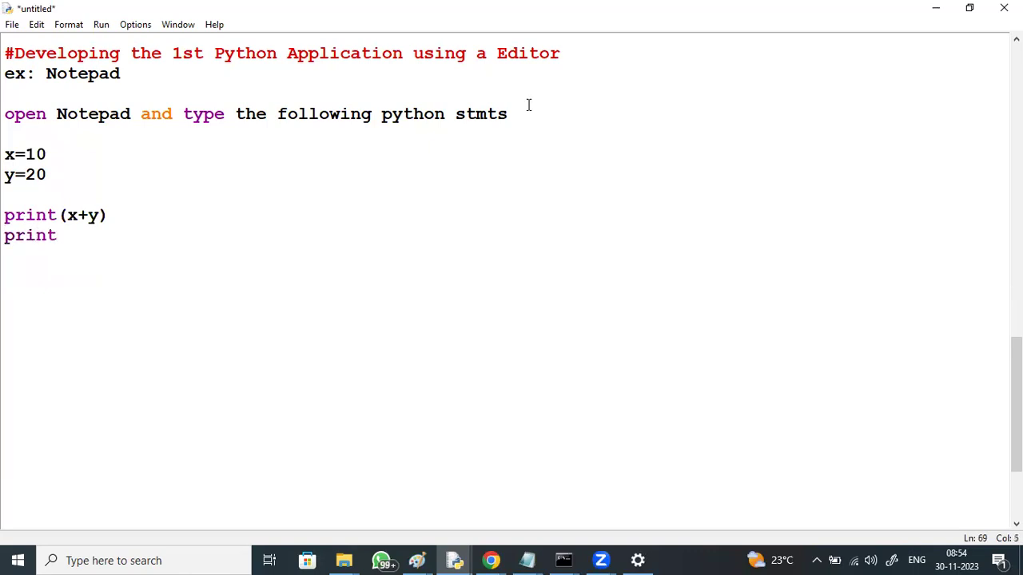
text((x-y))
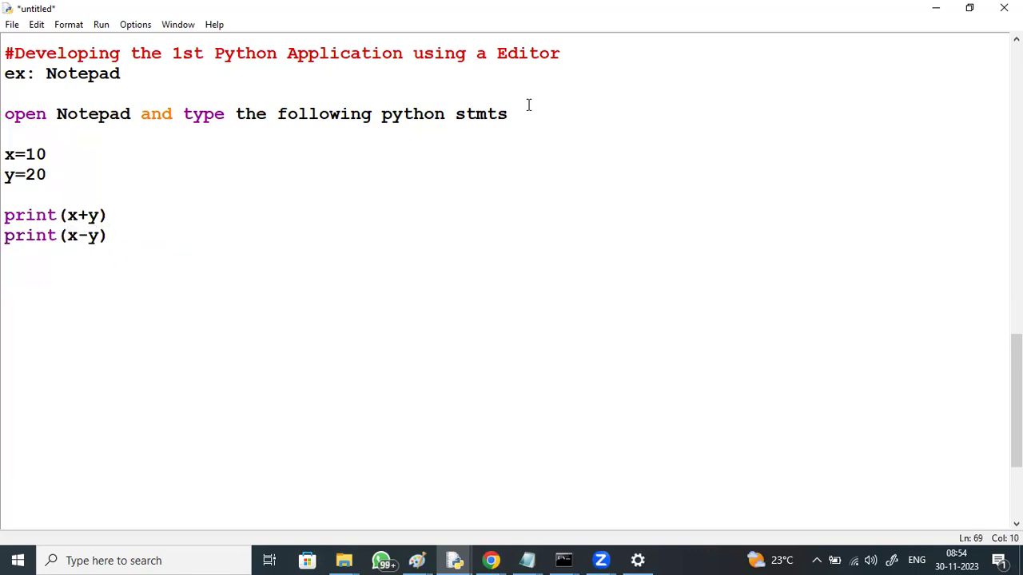
key(Return)
text(print(x*y)
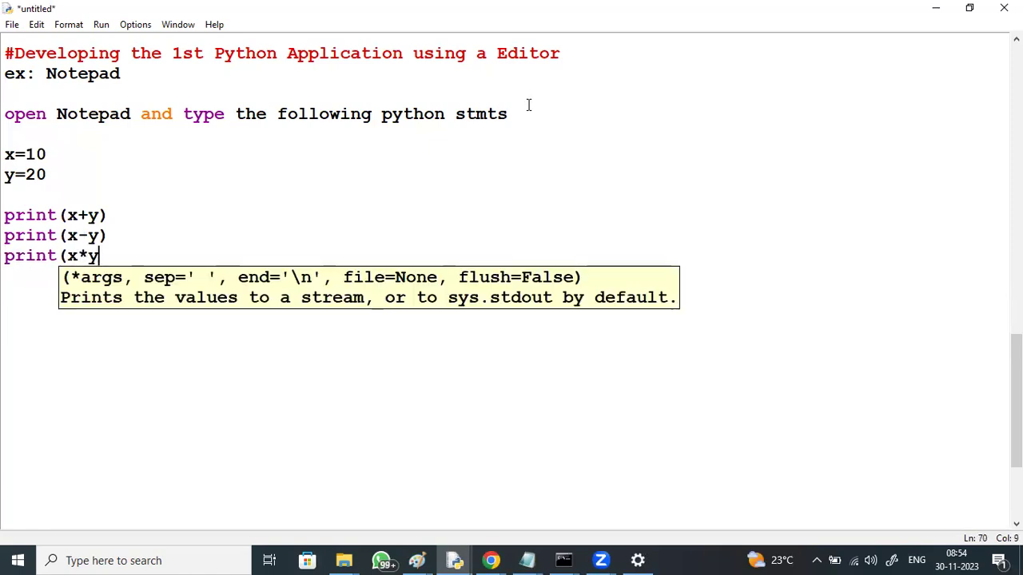
text())
key(Return)
text(pr)
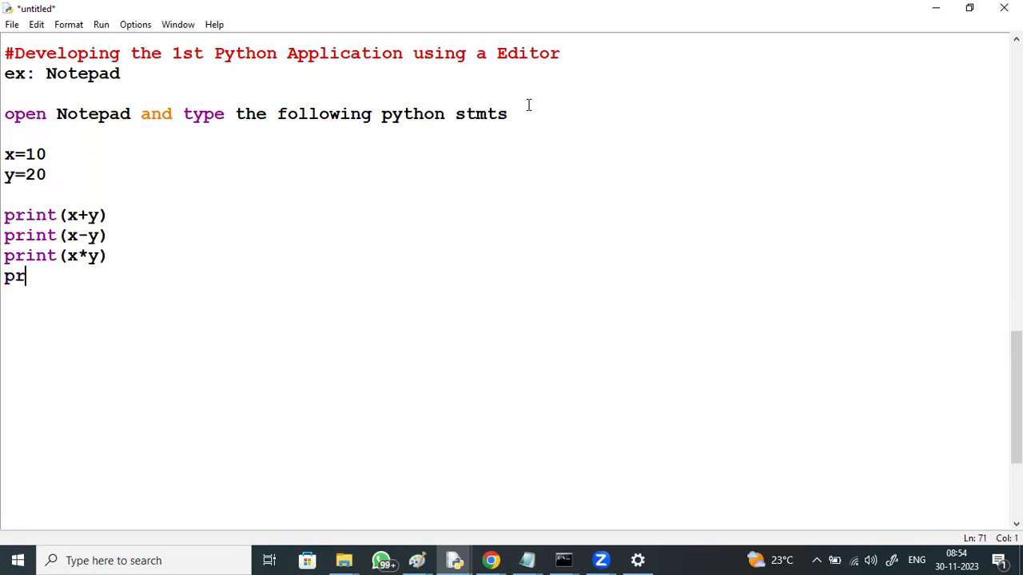
text(int(x/y))
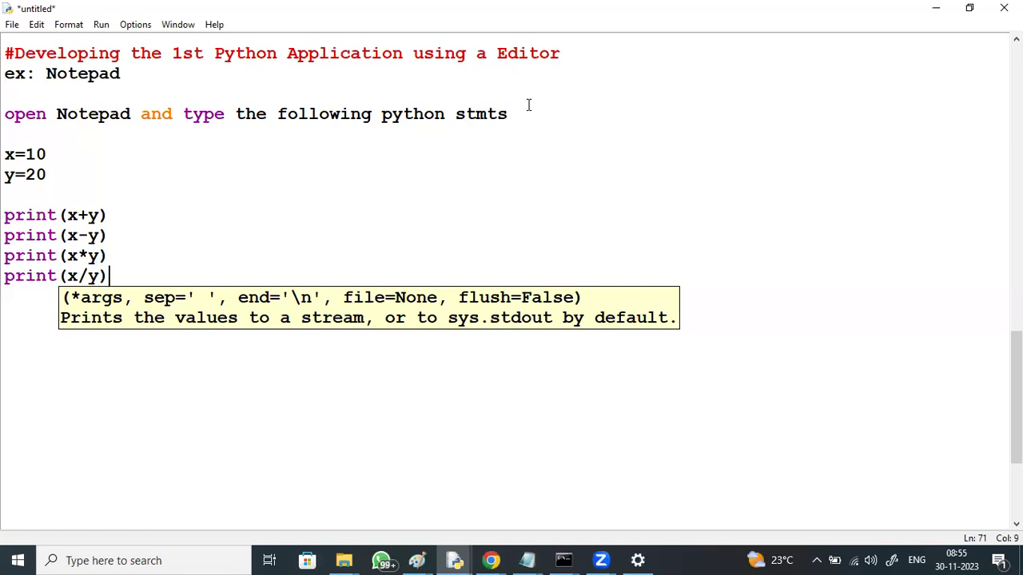
drag(56, 235, 112, 245)
drag(56, 277, 116, 257)
drag(60, 281, 137, 278)
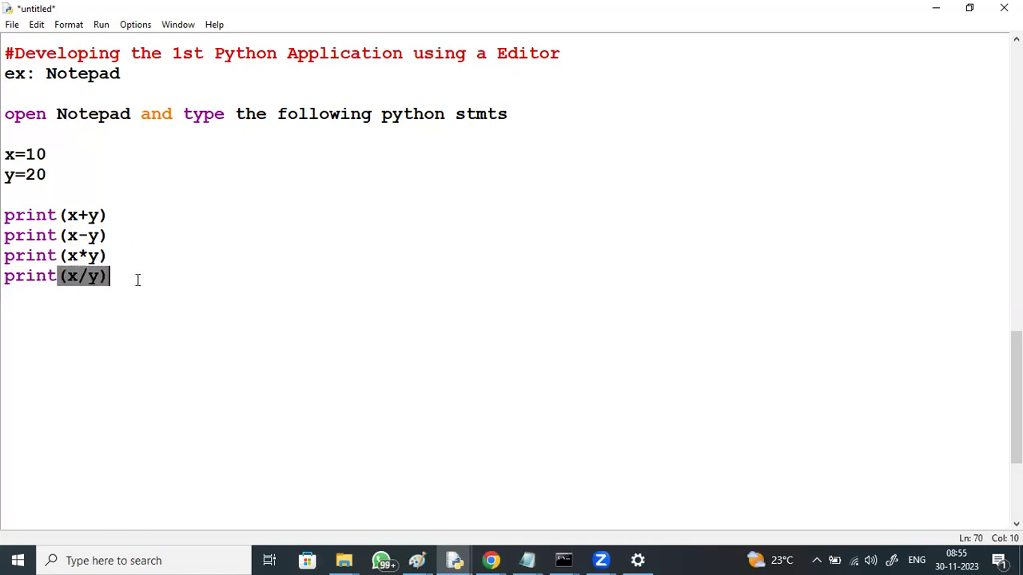
drag(182, 116, 514, 116)
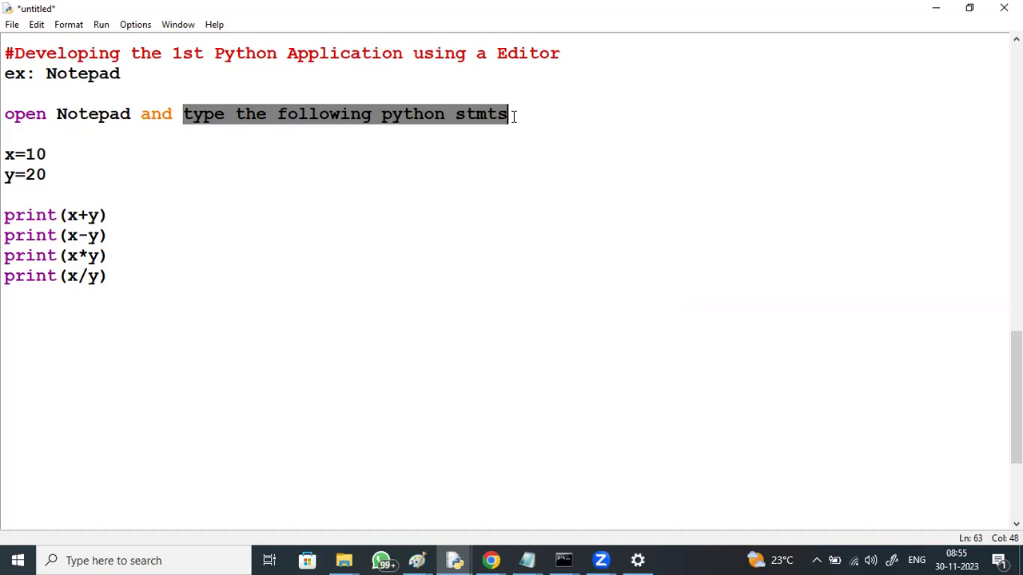
click(514, 116)
Copy the sample code from x=10 through print(x/y) and paste it into a new Notepad document.
drag(6, 155, 112, 276)
right_click(82, 264)
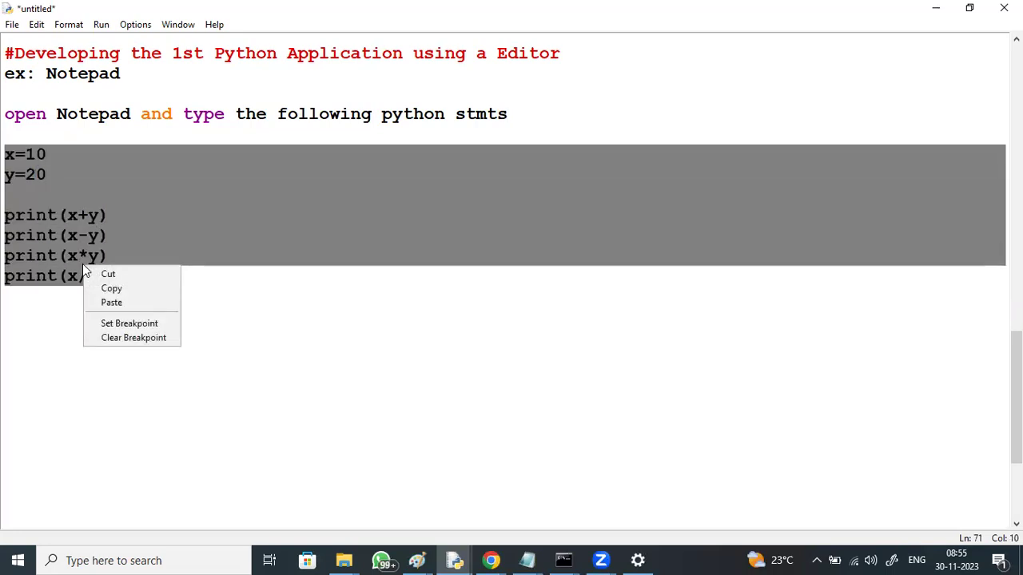
click(108, 288)
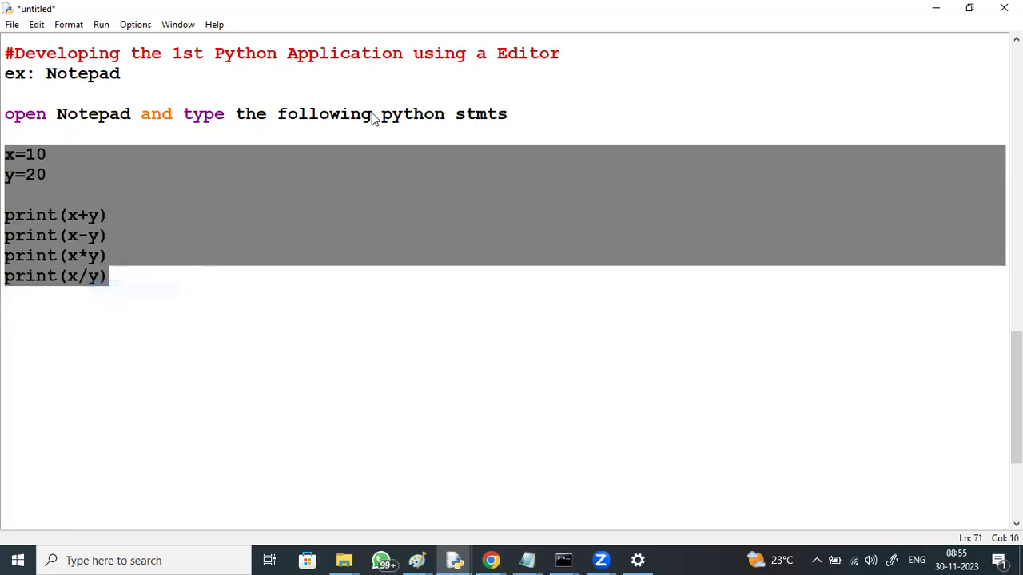
click(171, 558)
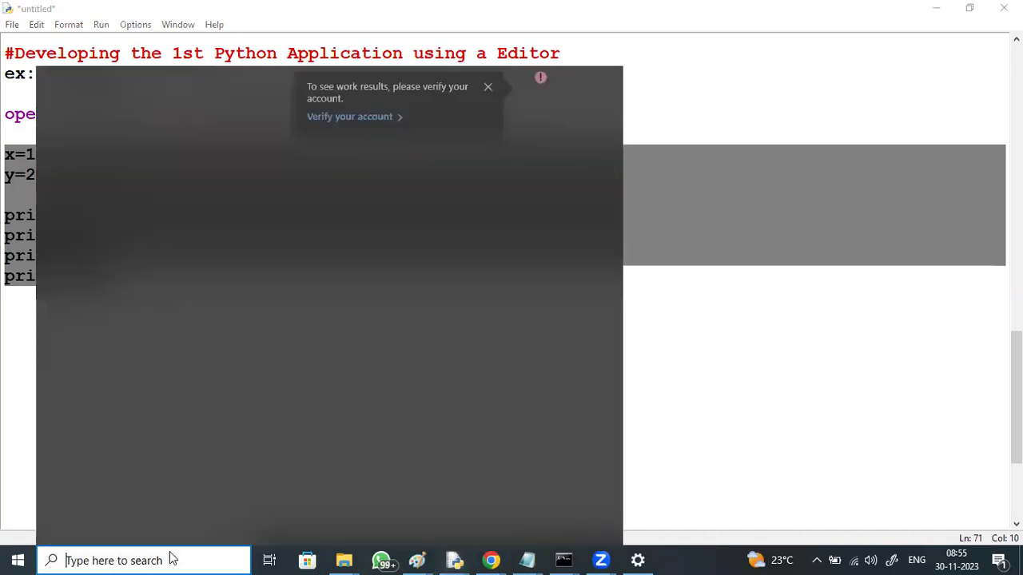
text(Notepad)
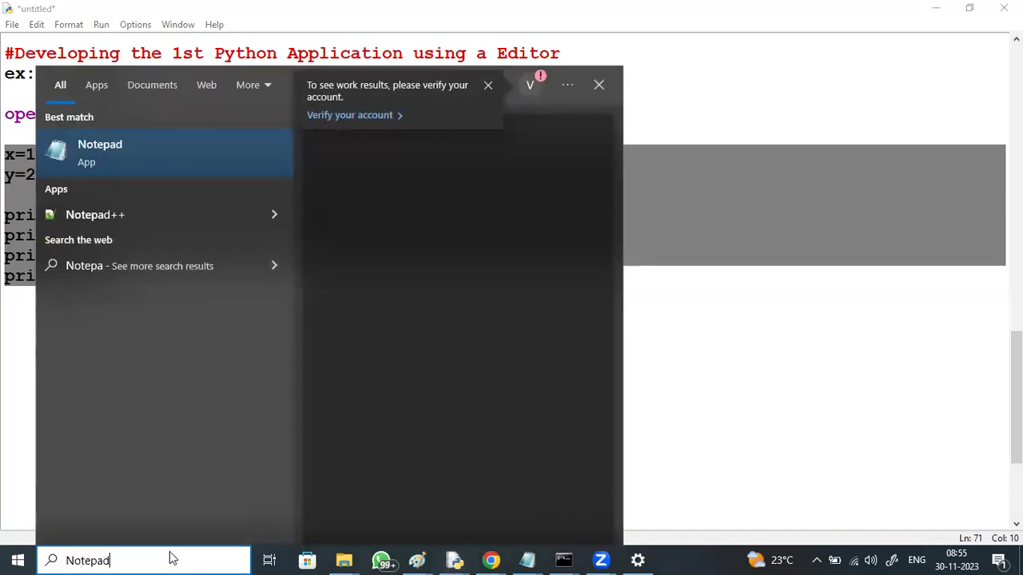
key(Return)
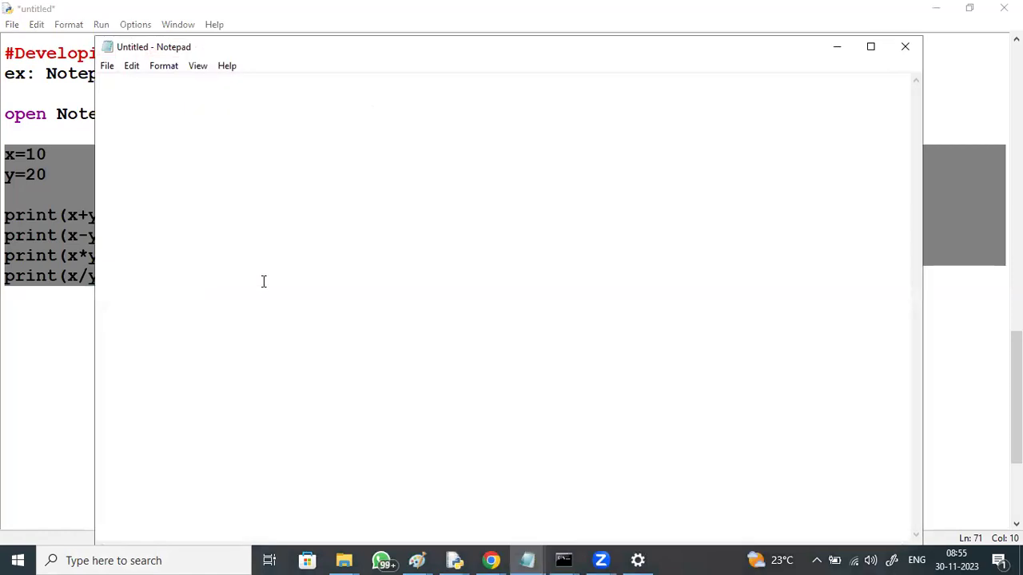
key(ctrl+v)
Save the Notepad document as sample1.py in the C: drive's python8ambatch folder and maximize its window.
click(107, 66)
click(132, 132)
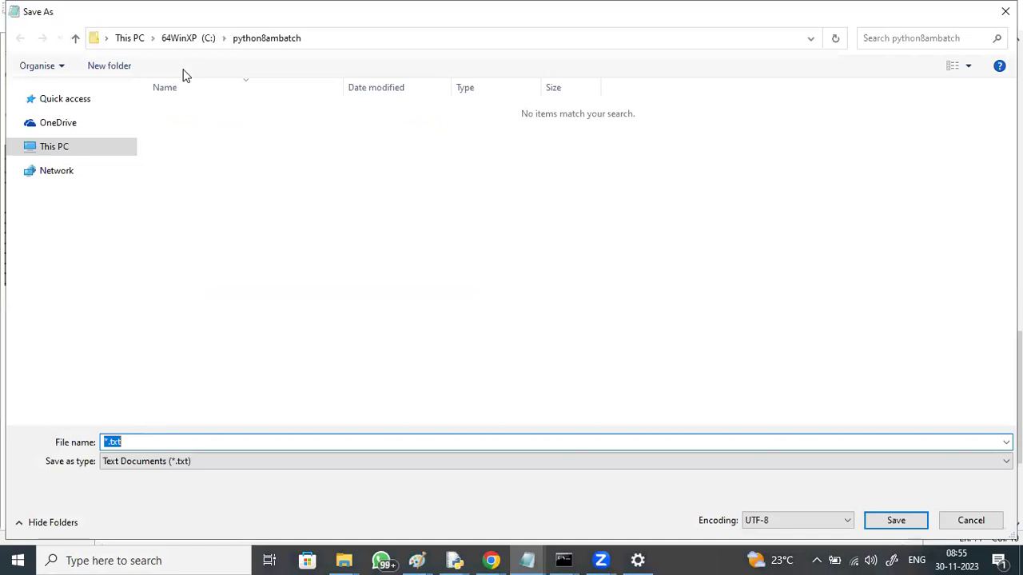
key(End)
key(BackSpace)
key(BackSpace)
key(BackSpace)
key(BackSpace)
key(BackSpace)
text(samp)
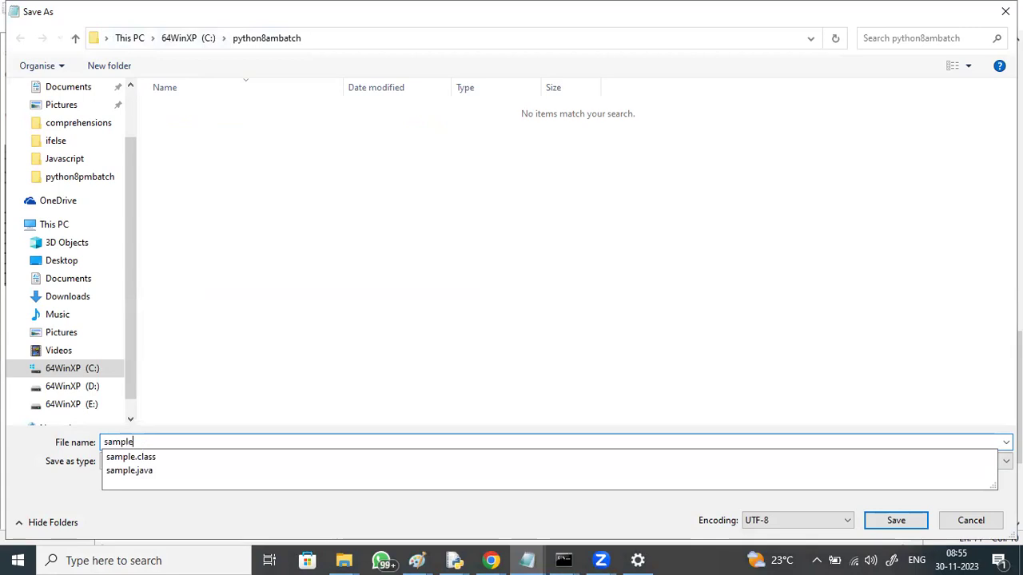
text(le1.py)
key(Return)
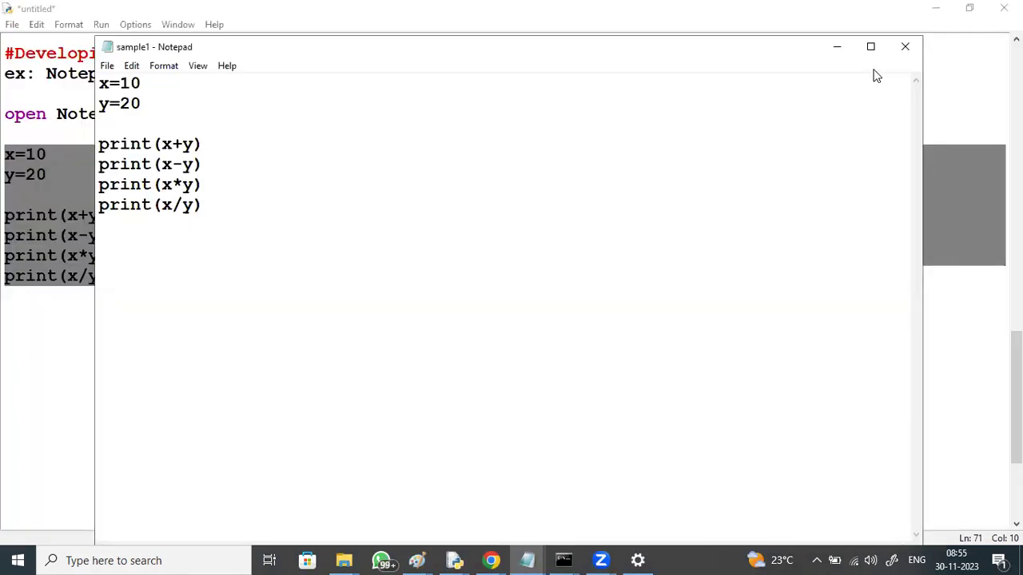
click(870, 46)
Switch back to the untitled IDLE notes and write "save as sample1.py-->now" one blank line below the print statements.
mouse_move(457, 560)
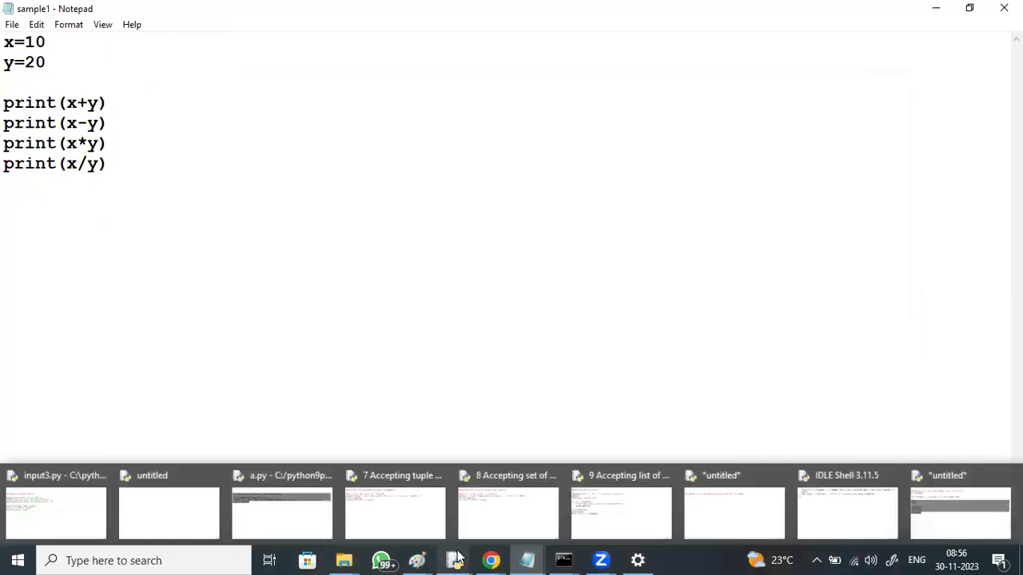
click(917, 522)
click(441, 415)
click(14, 306)
key(Return)
text(save as a)
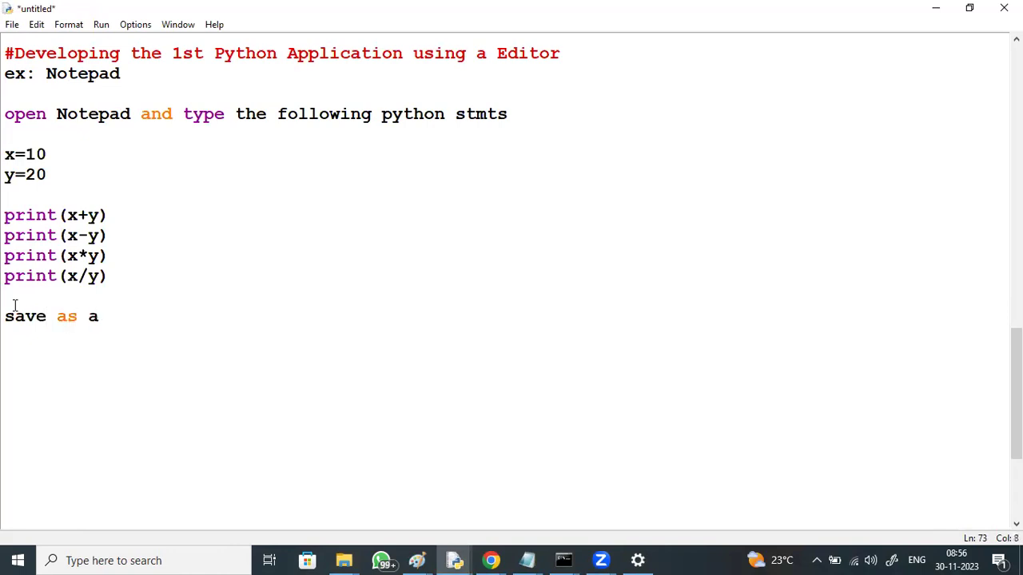
key(BackSpace)
text(samp)
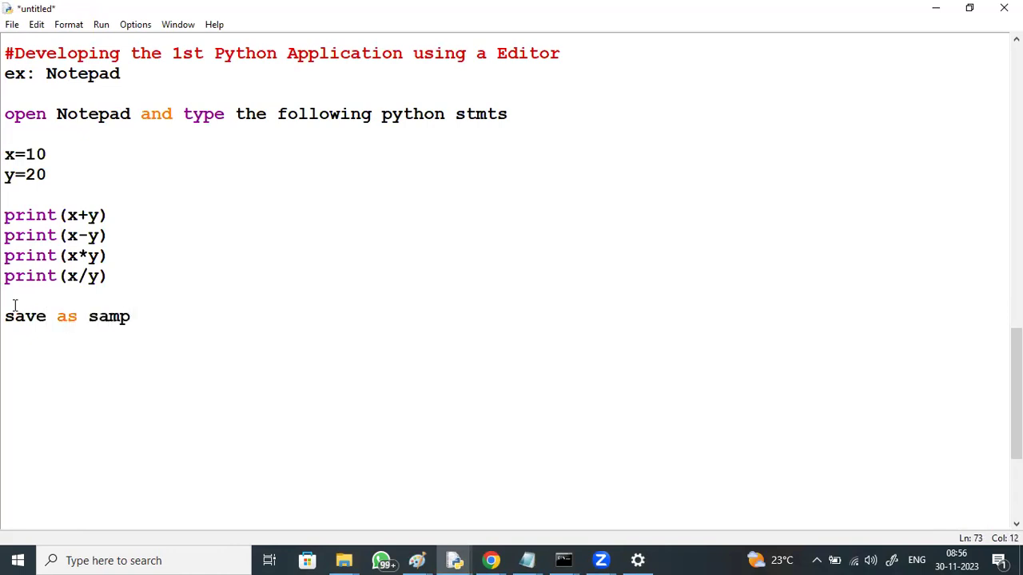
text(le1.py-->now)
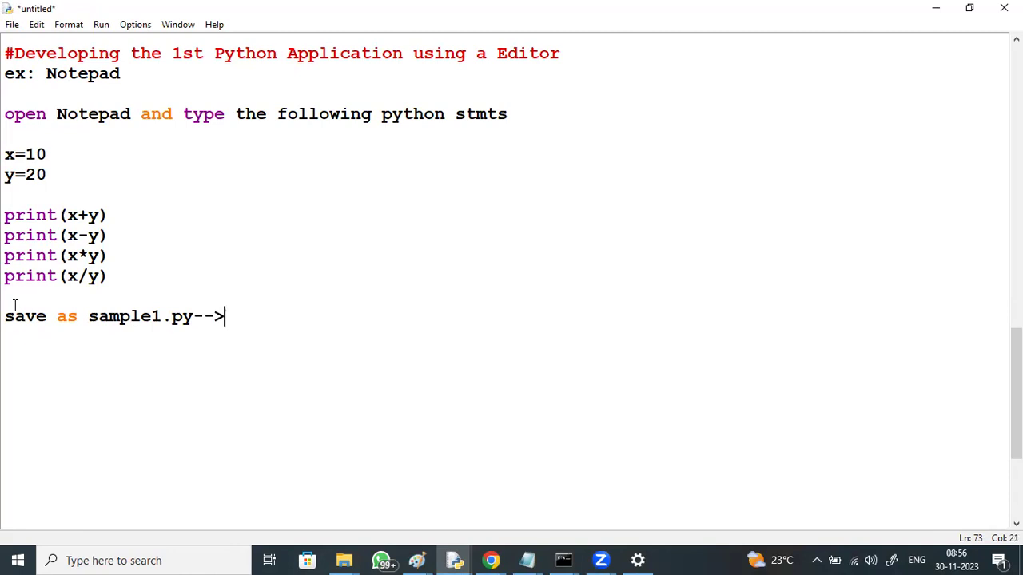
Continue the save instruction line with "submit this file to python as---->".
text(bmit )
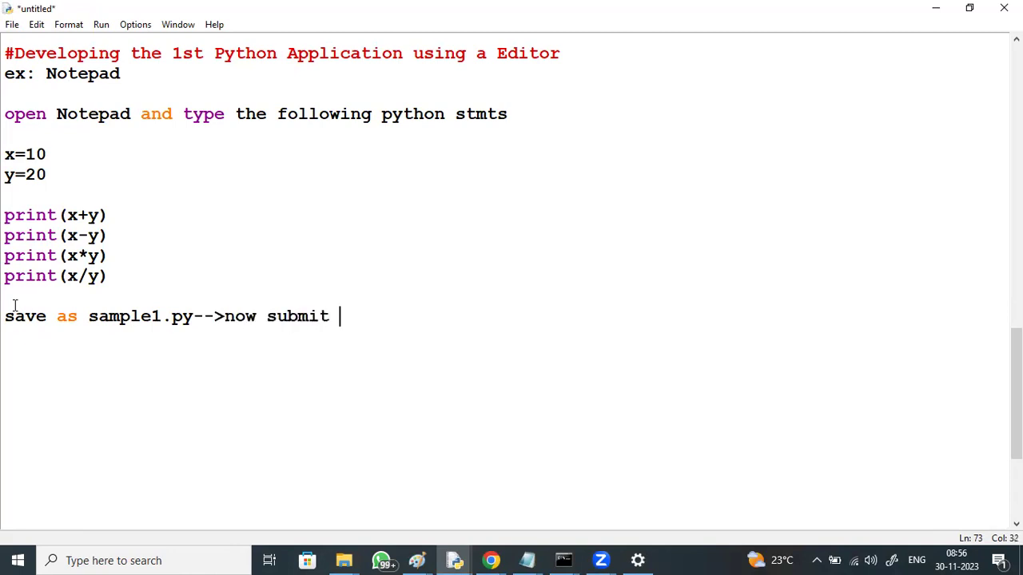
text(the)
key(BackSpace)
text(is file)
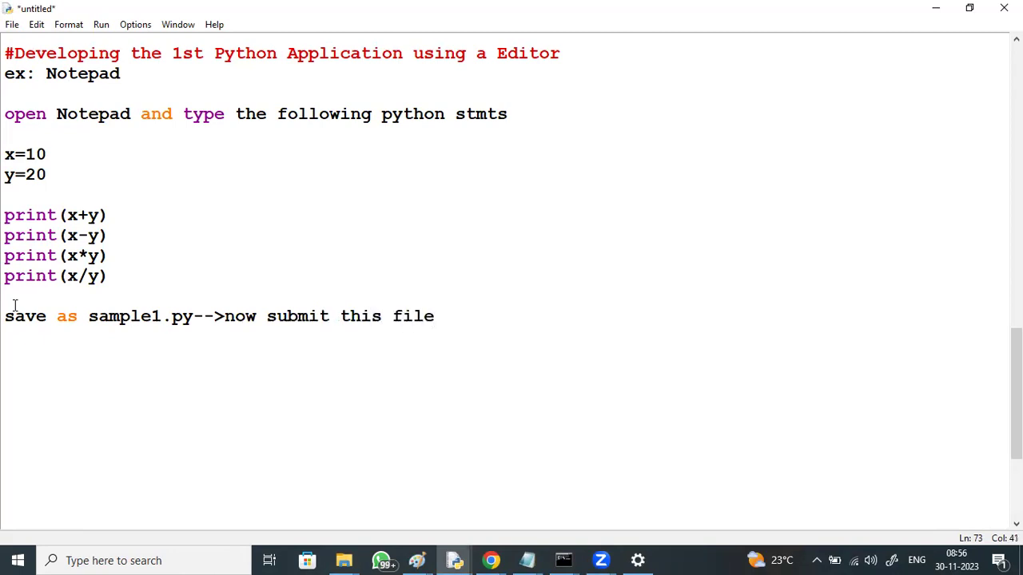
text( to pyth)
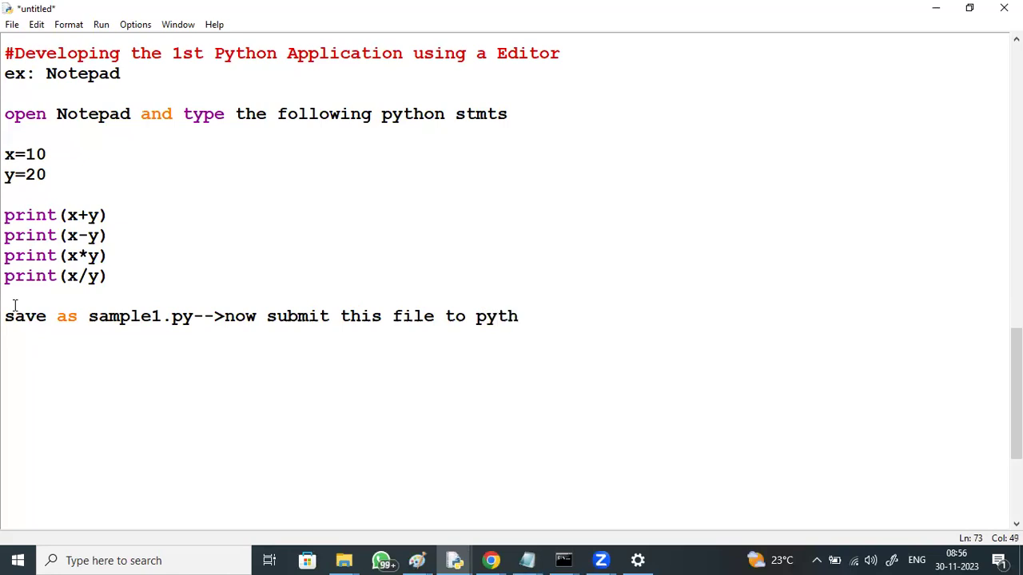
text(on as---->)
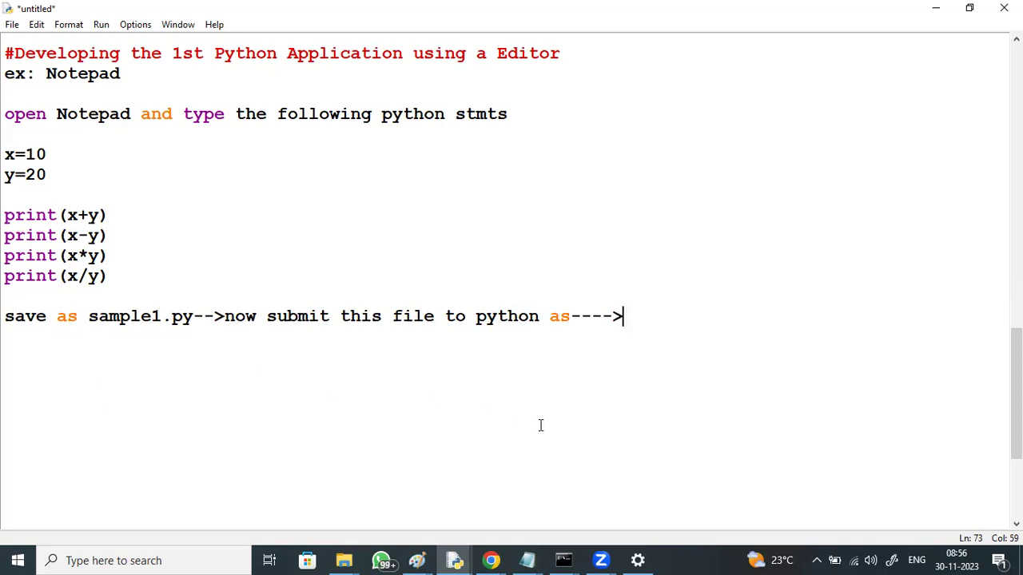
Open a new Command Prompt and maximize its window.
click(201, 560)
text(cmd)
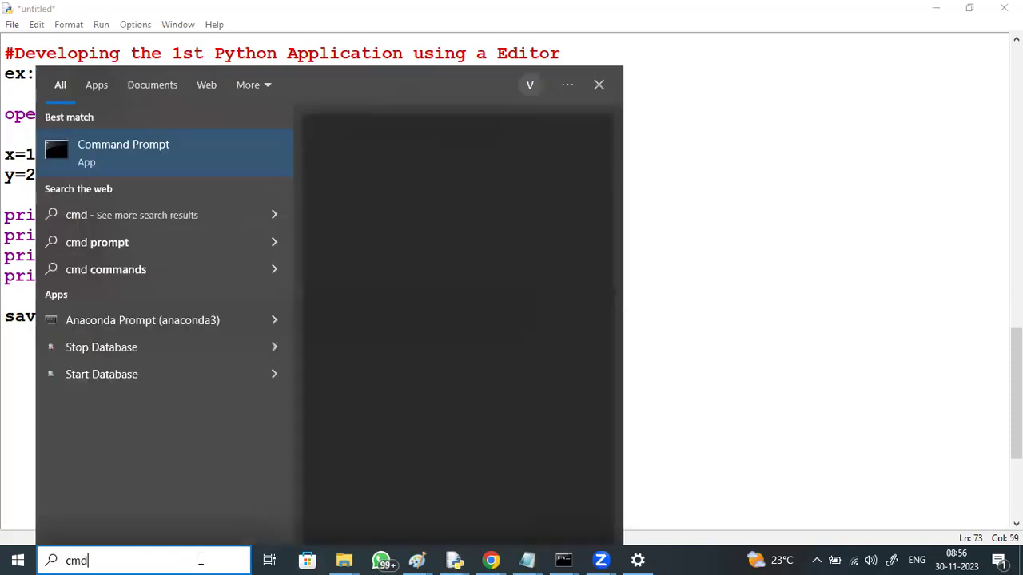
key(Return)
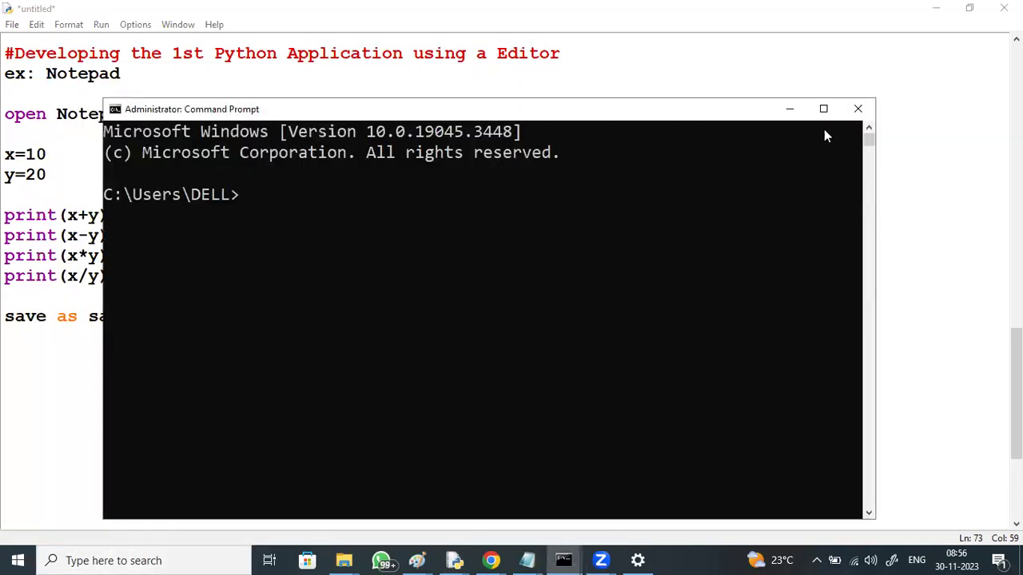
click(823, 110)
Run the saved script with the command "python C:\python8ambatch\sample1.py".
text(python)
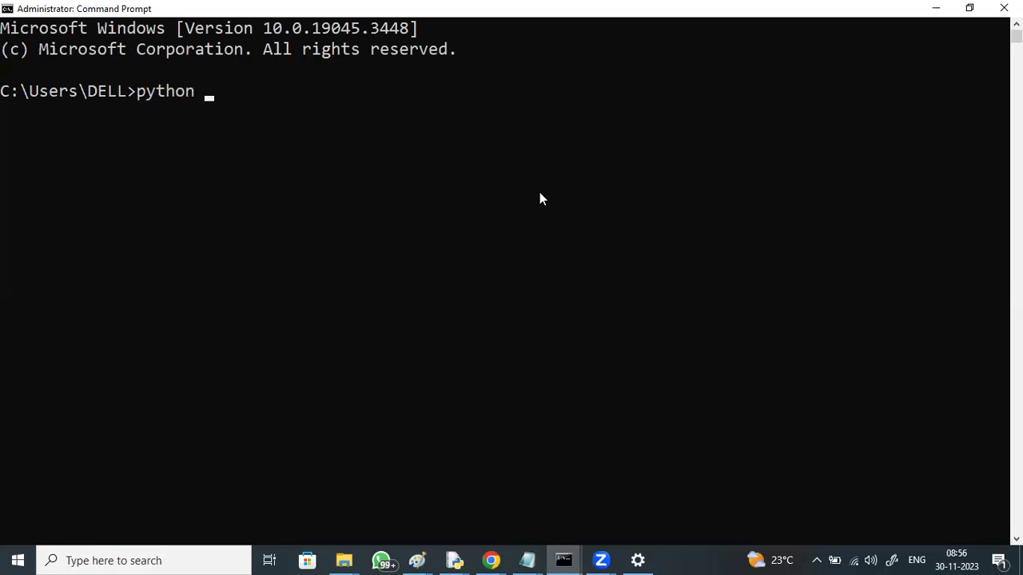
text( C:p)
key(BackSpace)
text(\python8)
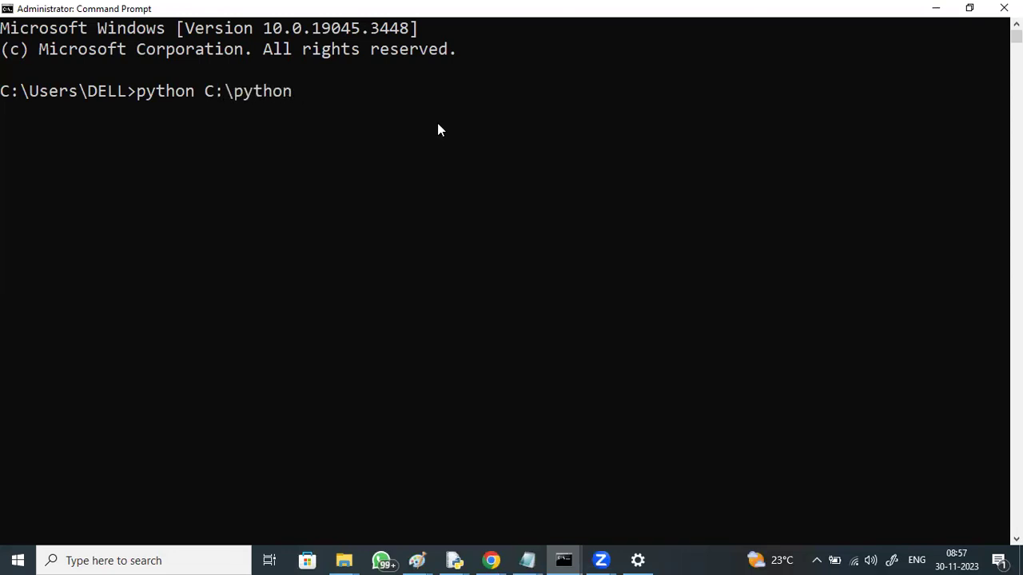
text(ambatch)
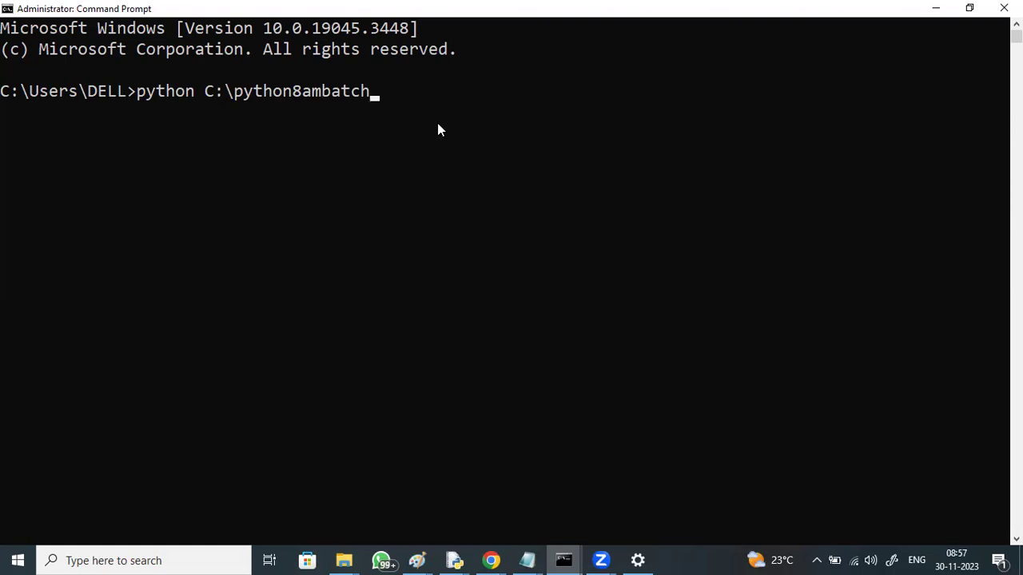
text(\sample1.py)
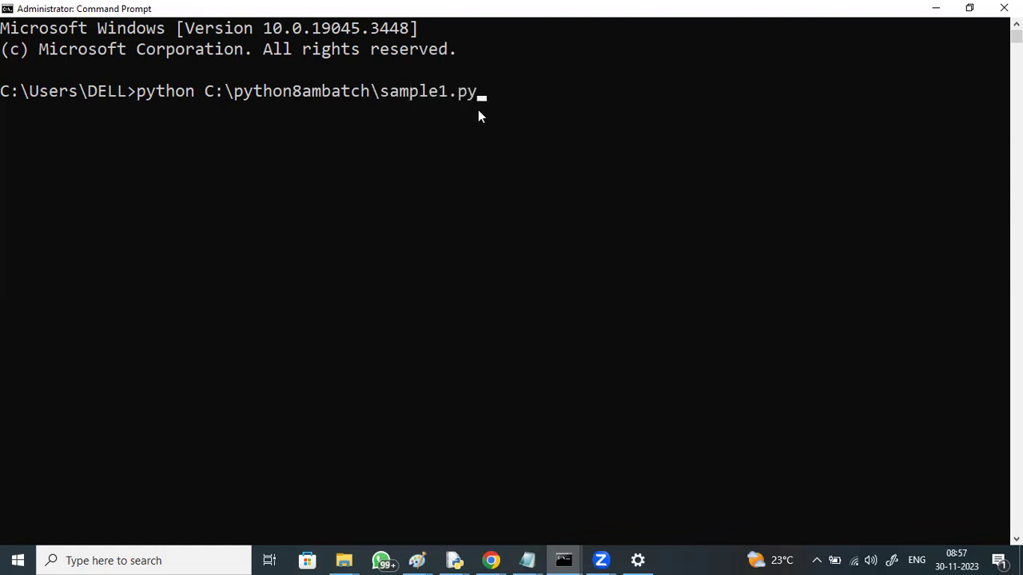
mouse_move(481, 96)
mouse_down()
mouse_move(202, 93)
mouse_move(491, 91)
mouse_up()
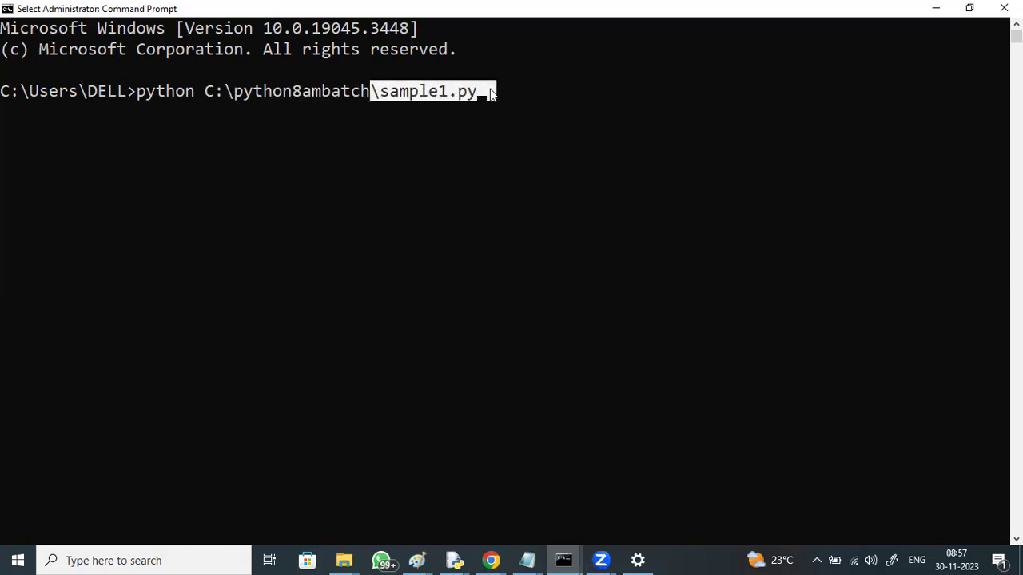
click(490, 91)
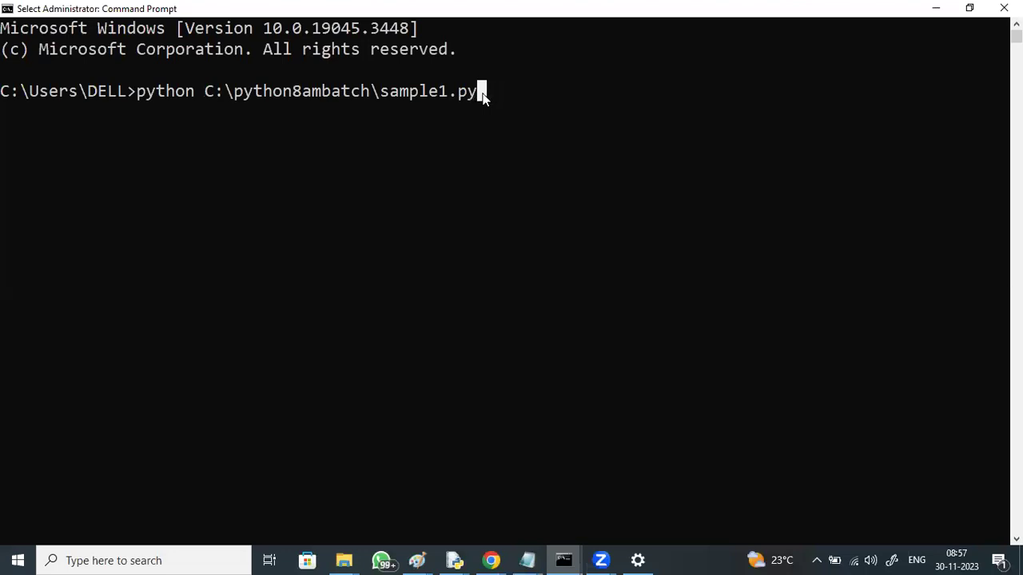
key(Escape)
key(Return)
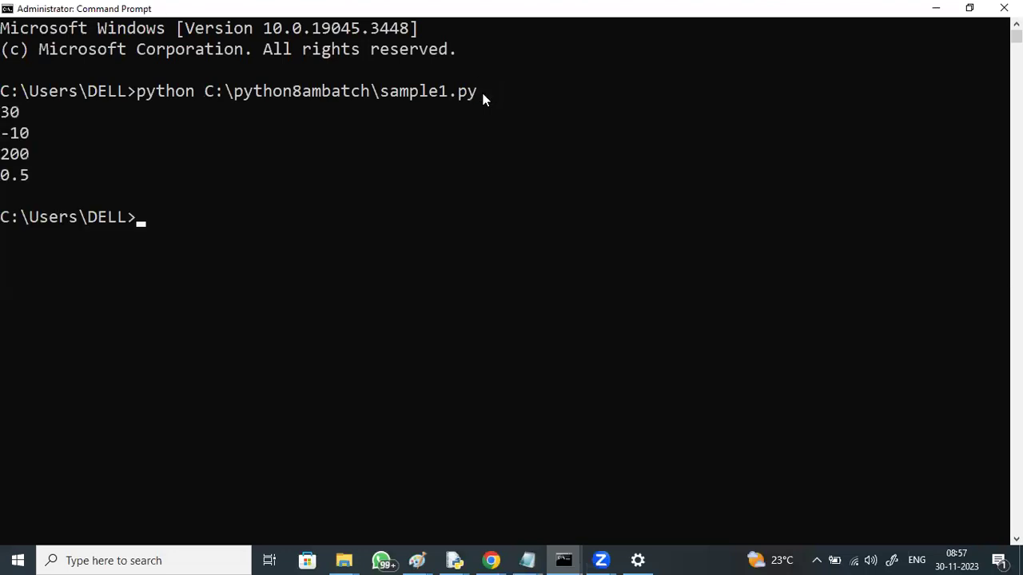
drag(1, 112, 33, 182)
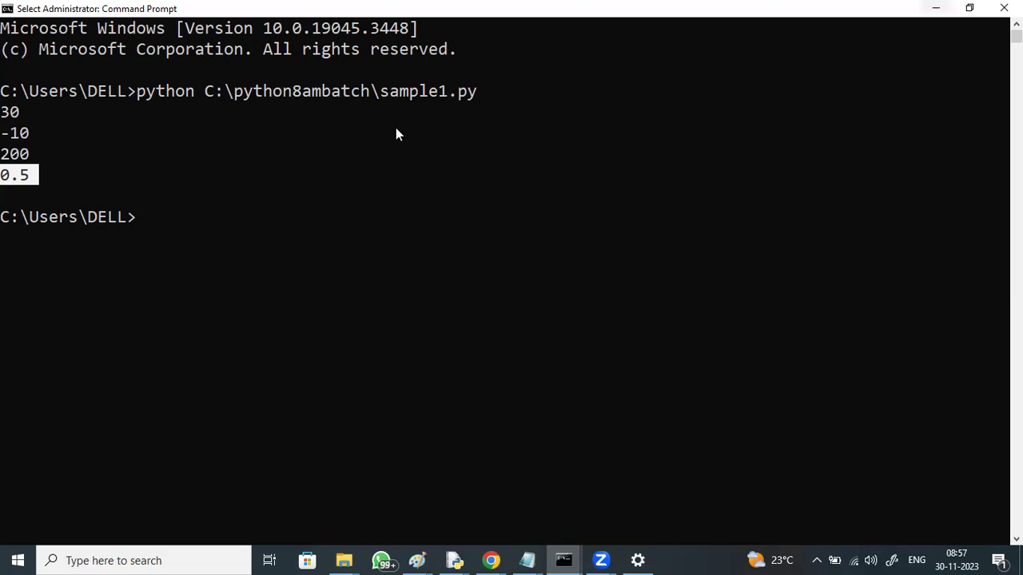
Copy the sample1.py run command with its output from Command Prompt and paste it below the save instruction in the IDLE notes.
drag(139, 94, 201, 177)
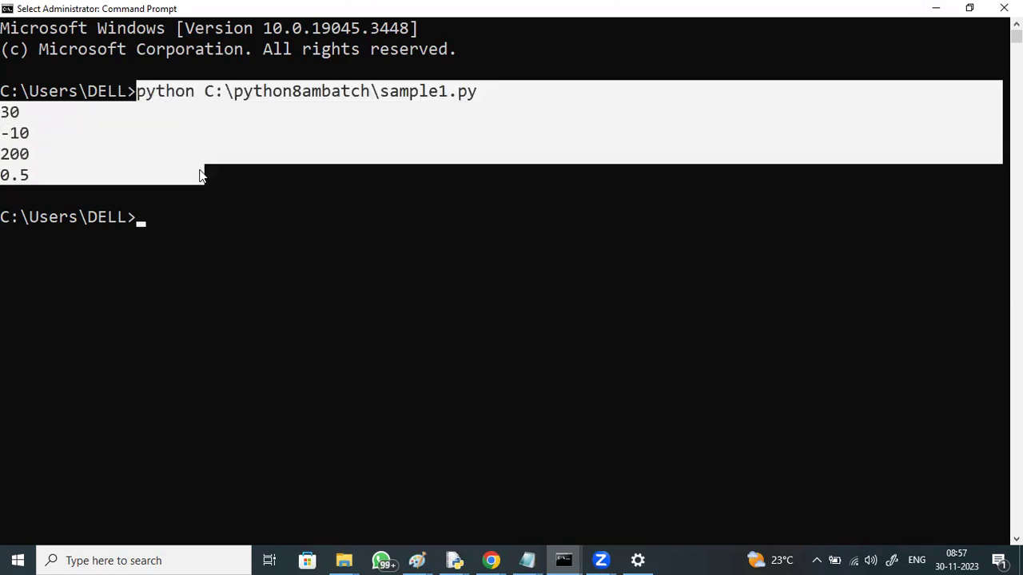
key(ctrl+c)
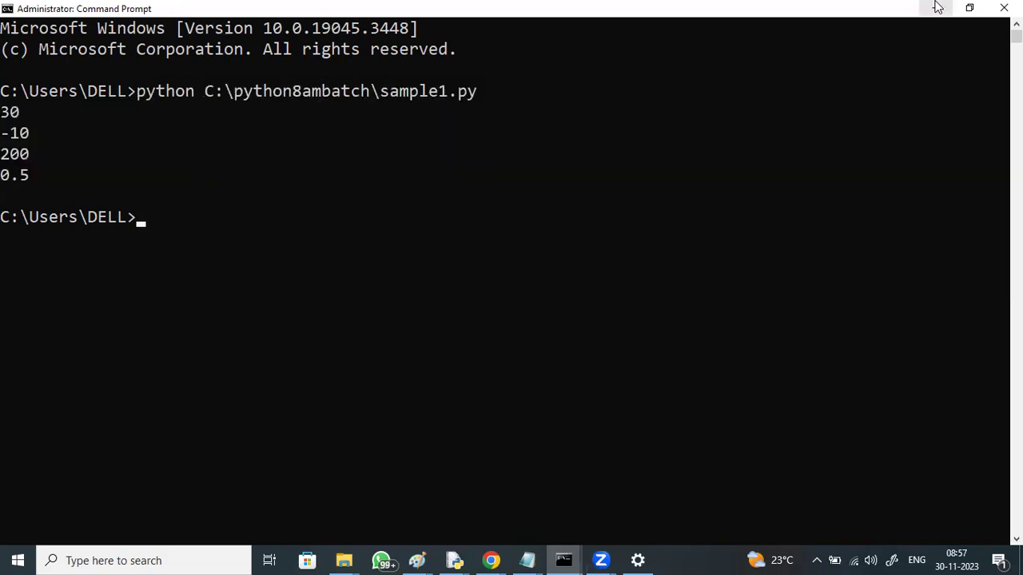
key(super+Down)
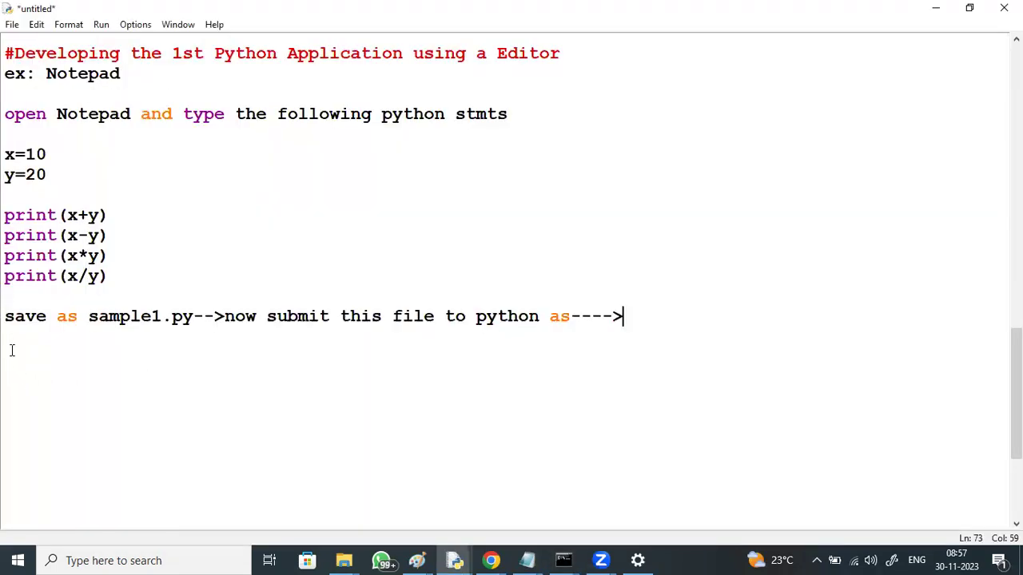
click(7, 355)
key(ctrl+v)
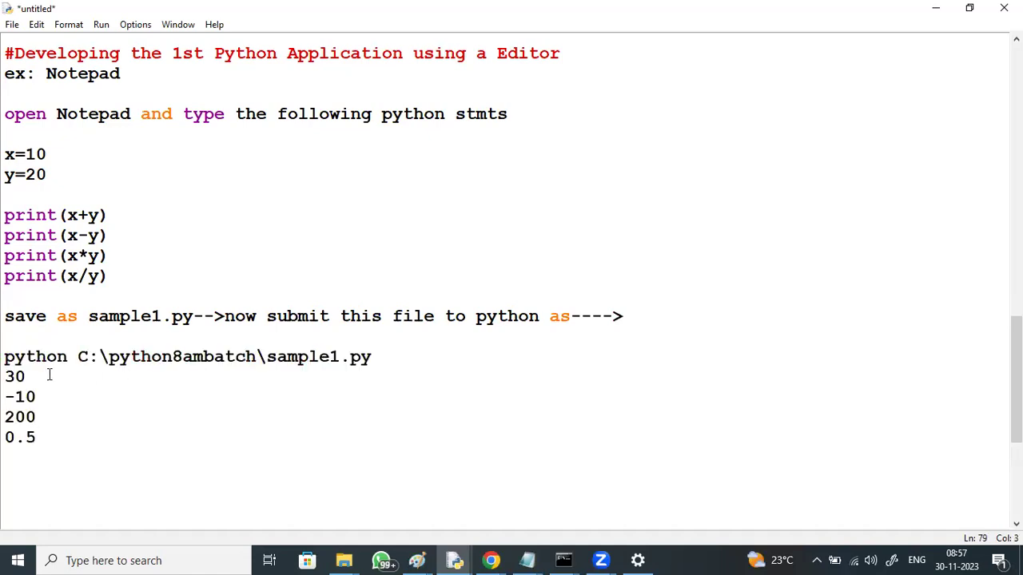
drag(373, 358, 50, 450)
Below the pasted output, write "here we are writing the code at one place and executing at the other place but to write".
click(7, 463)
key(Return)
text(here )
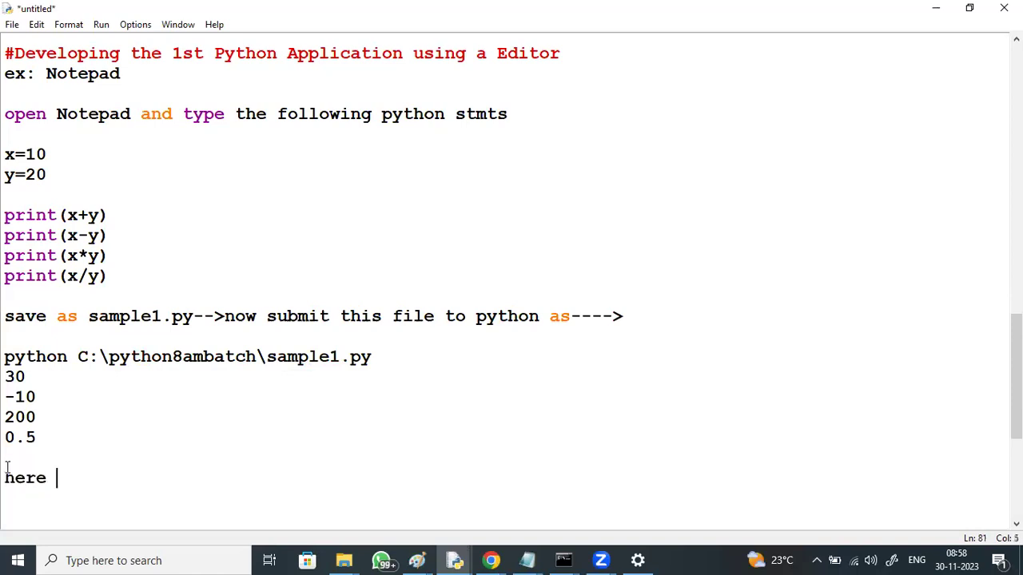
text(we are writing the code at one place and executing at the other place bu)
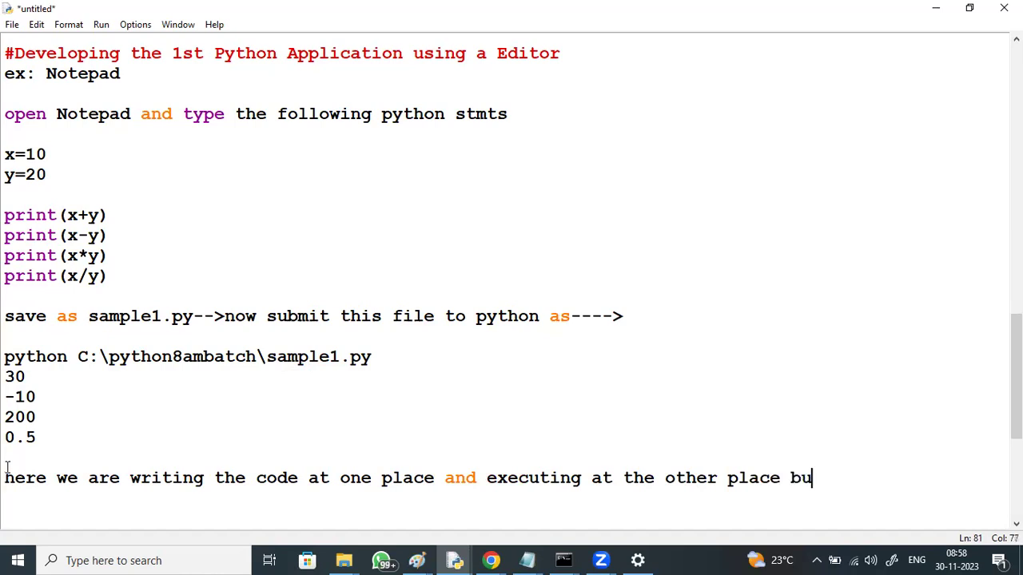
text(t to write)
Continue the note on a new line with "and execute at the same pla".
key(Return)
text(and execute ar the)
key(BackSpace)
key(BackSpace)
key(BackSpace)
key(BackSpace)
key(BackSpace)
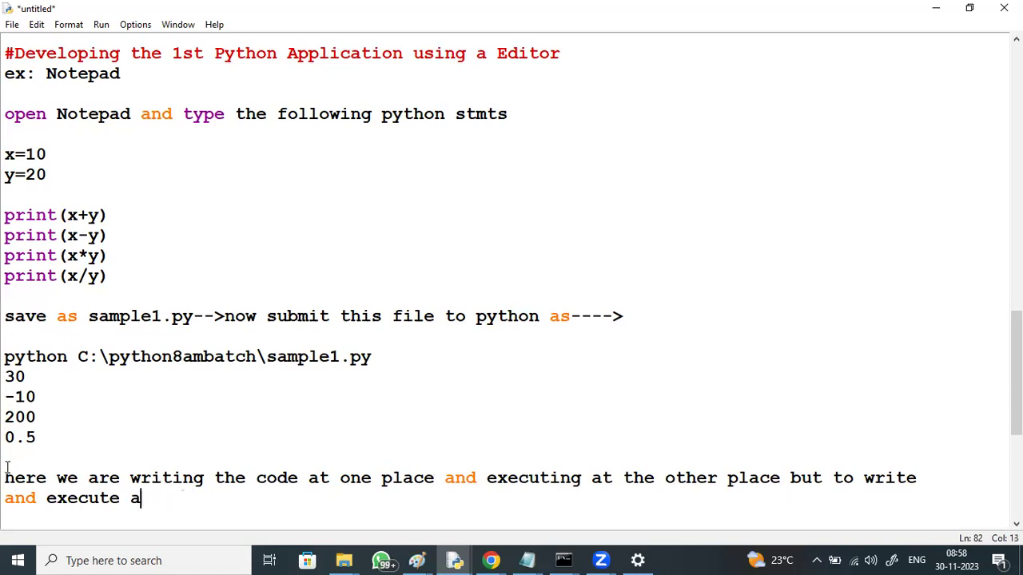
text(t the same)
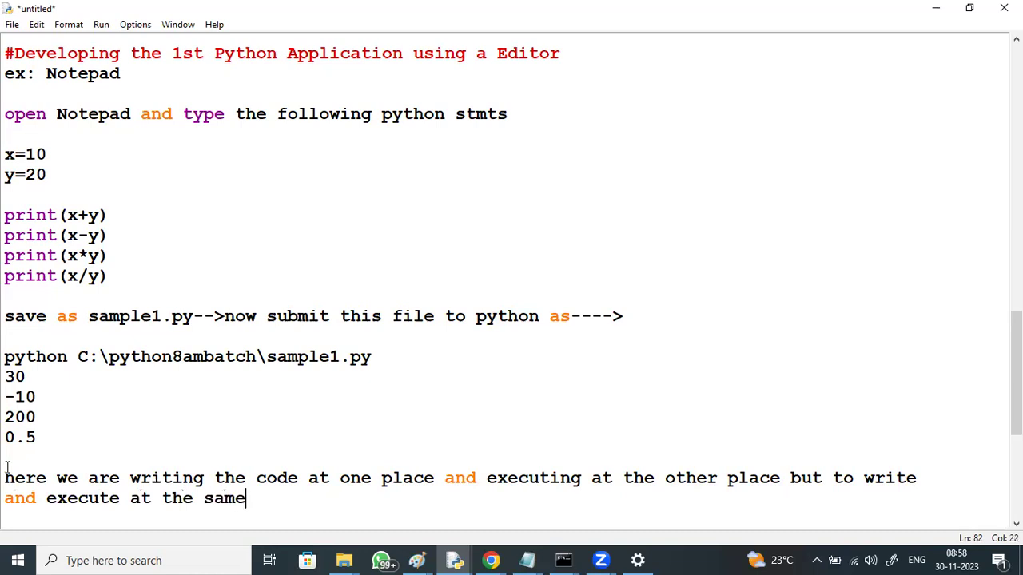
text( pla)
Insert "(Notepad)" after "one place" and "(cmd prompt)" after "other place" in the new note.
click(436, 478)
text((Notepad))
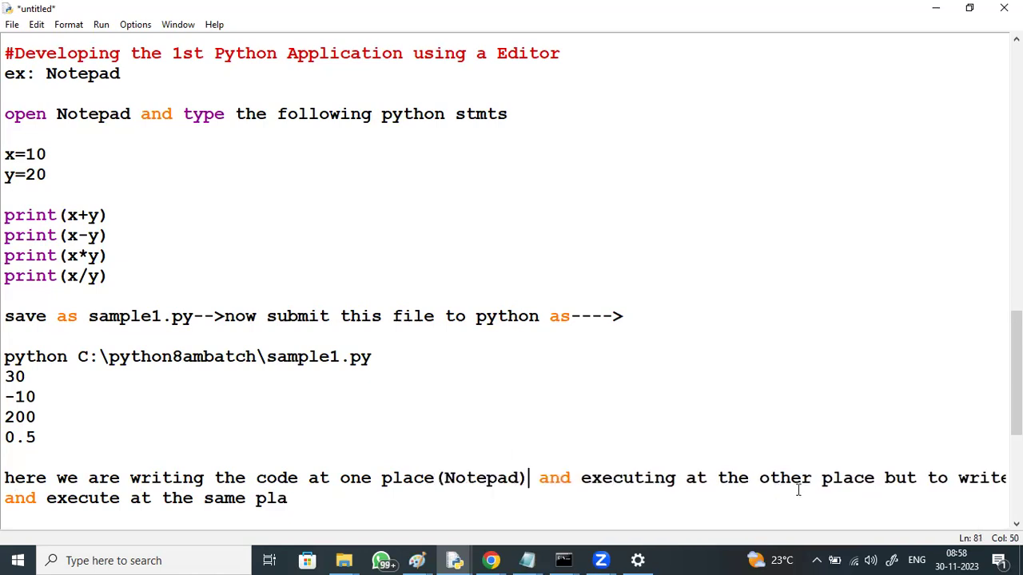
click(874, 478)
text(()
text(cmd )
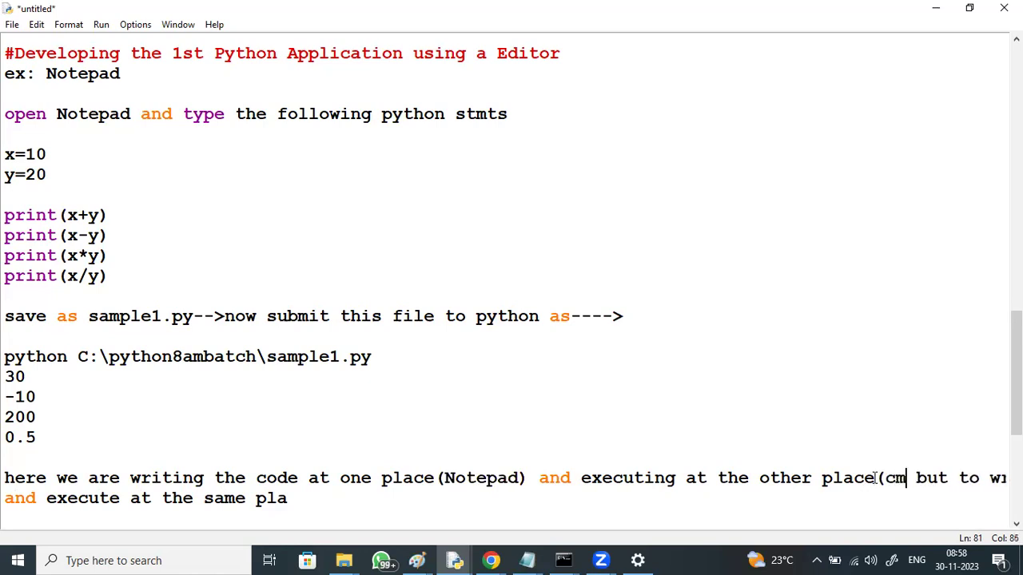
text(pron)
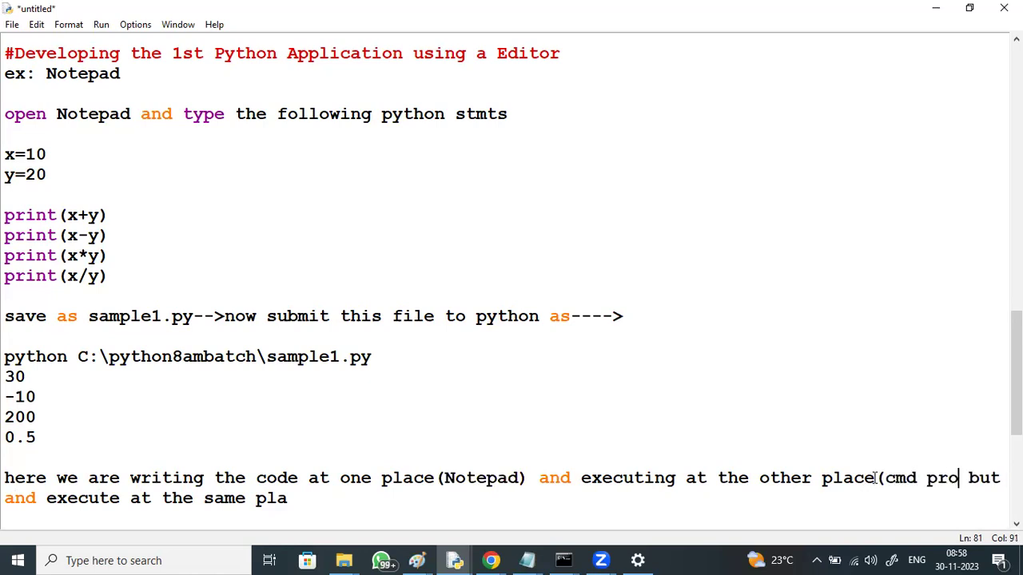
key(BackSpace)
text(mpt)
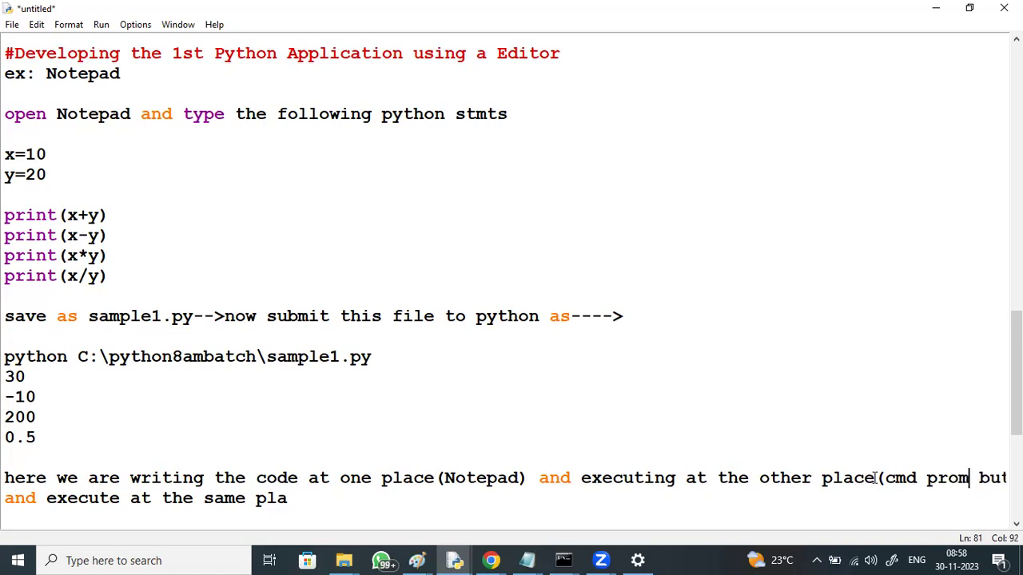
text())
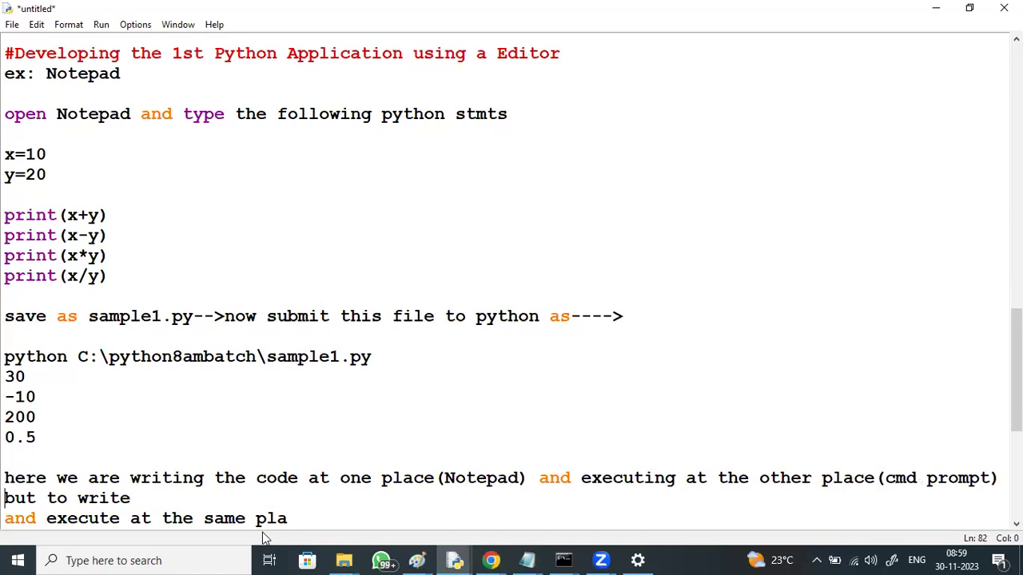
Join "but to write" with the line below and complete it as "same place, we have IDLE,which comes along with python installation".
key(BackSpace)
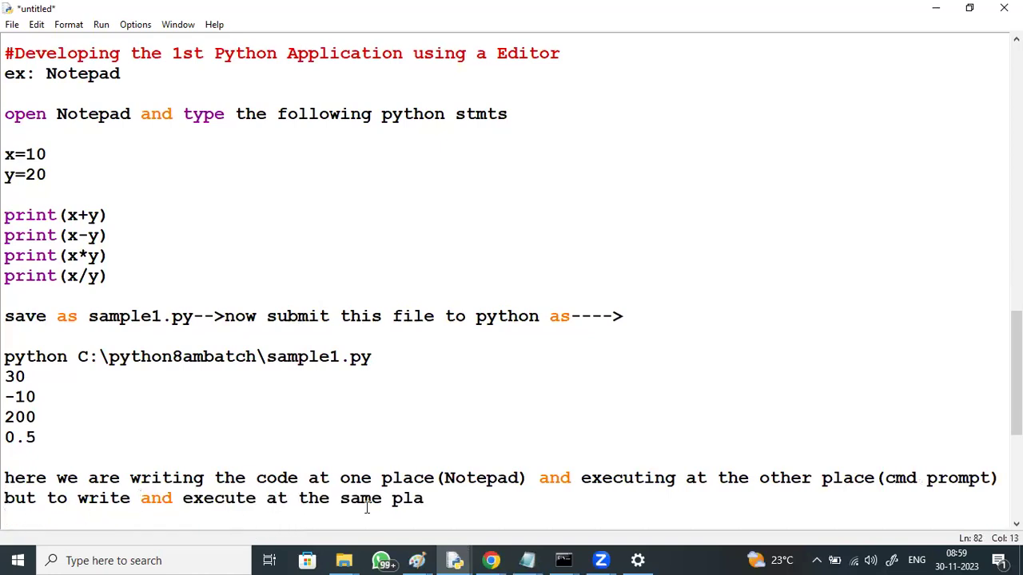
click(426, 502)
text(ce, we ha)
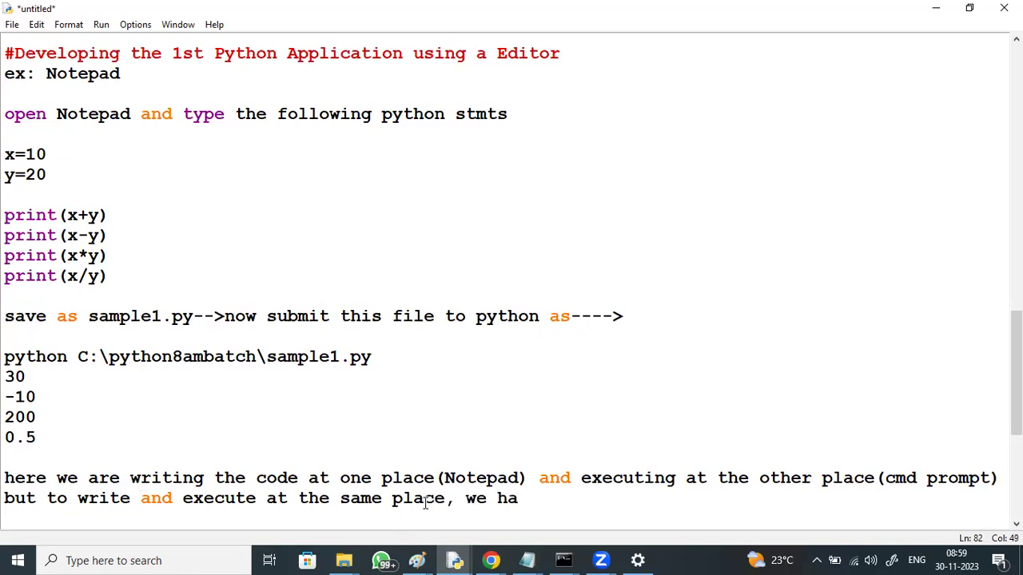
text(ve IDLE,)
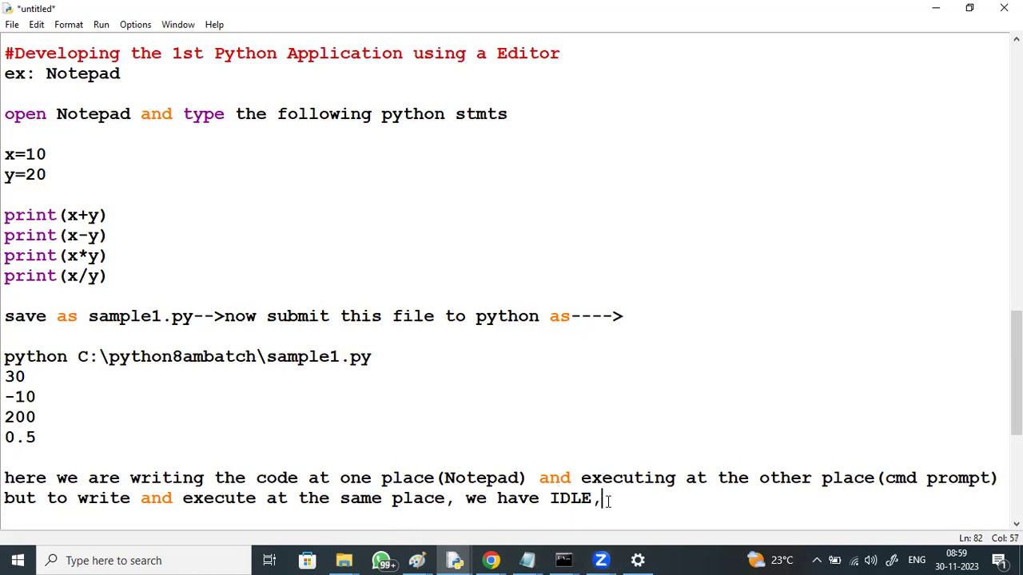
text(which comes )
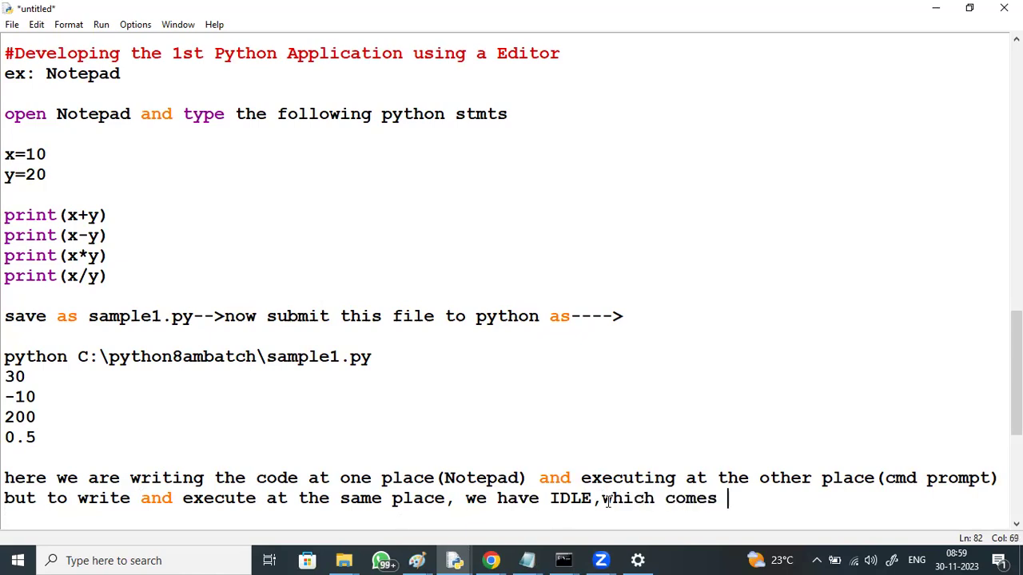
text(along)
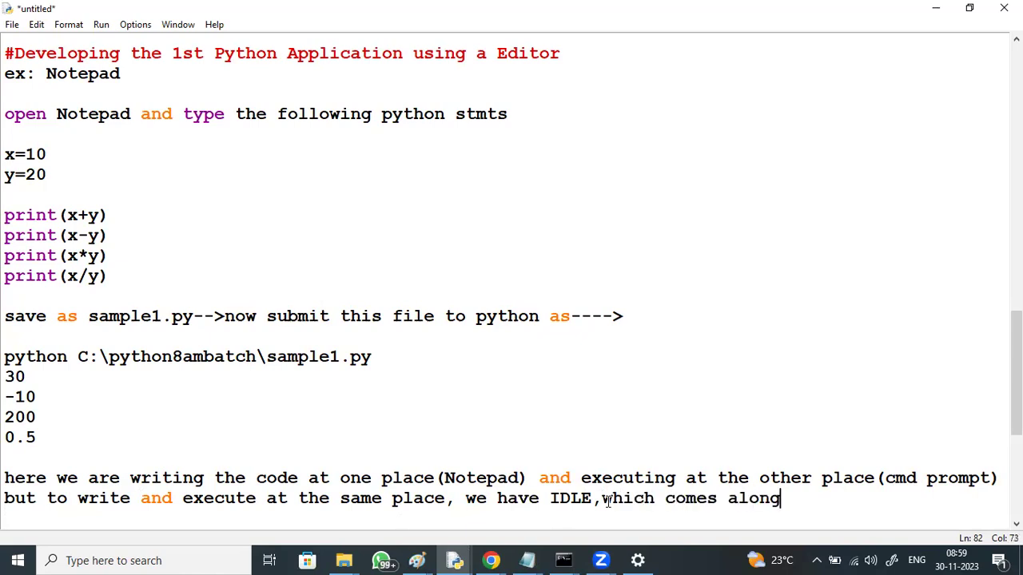
text( with p)
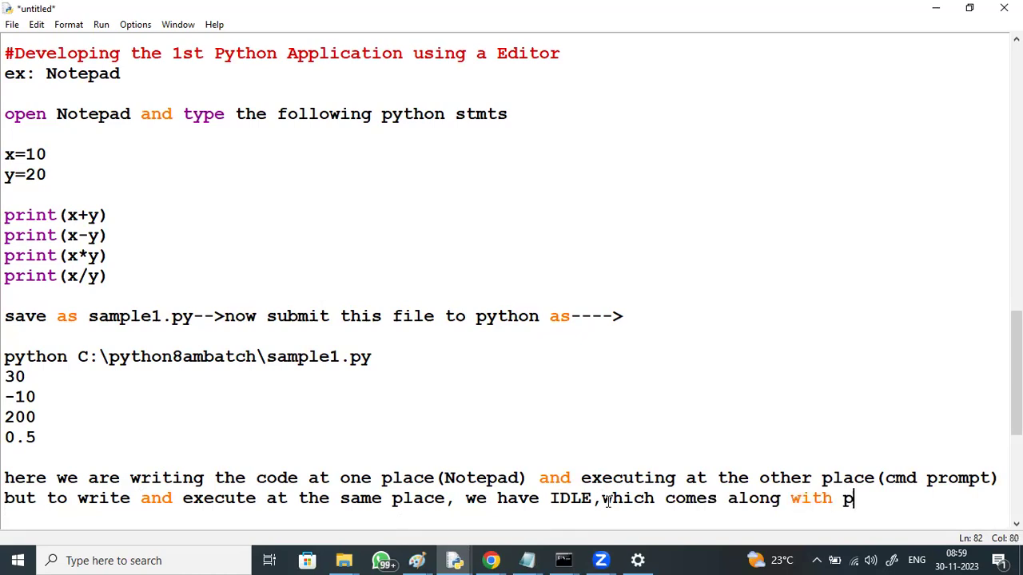
text(ython)
drag(623, 501, 908, 499)
click(908, 499)
text(ins)
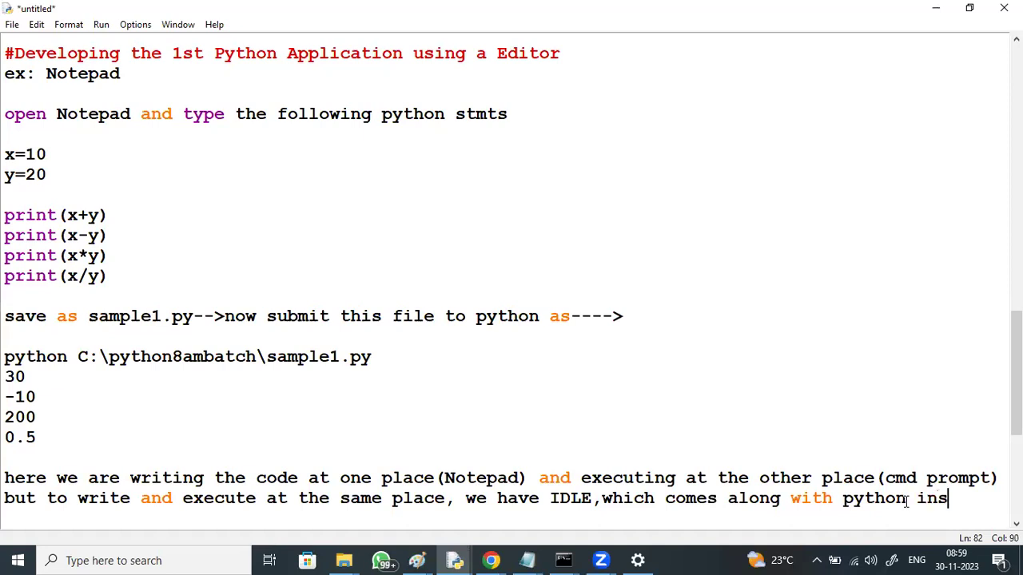
text(tallation)
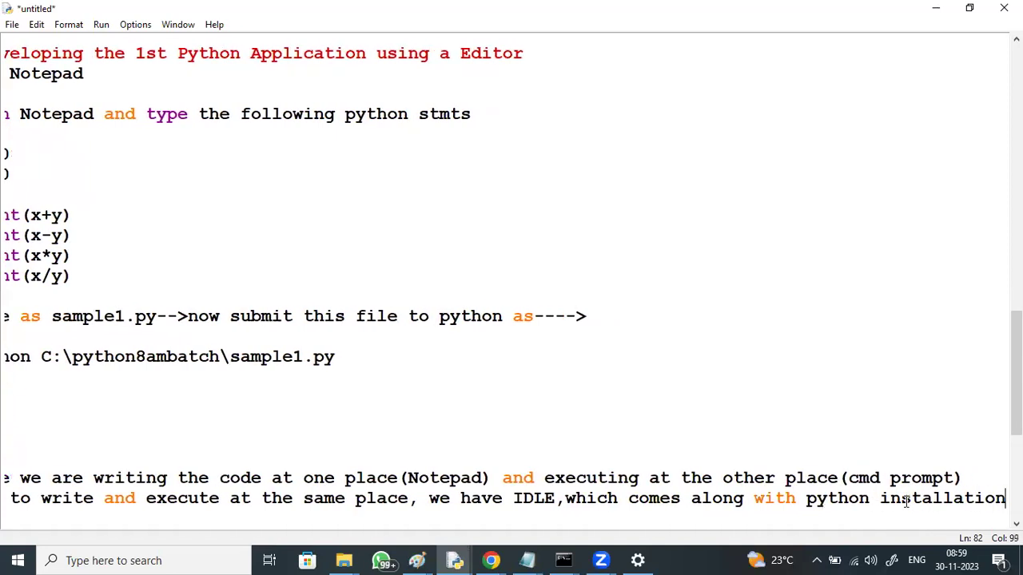
Add the line "using which we can write and execute at the same place" below the IDLE sentence.
key(Return)
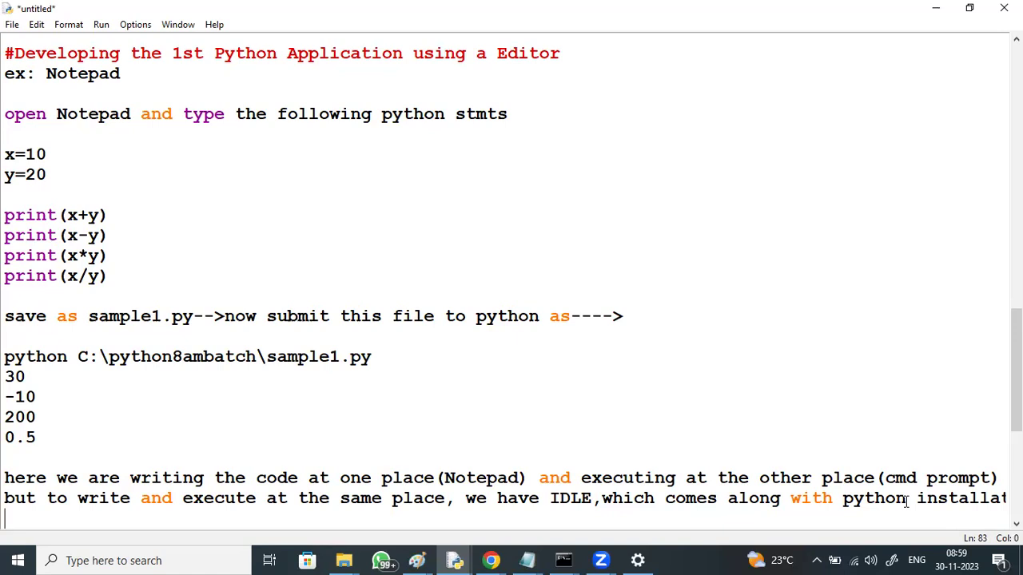
scroll(907, 409, down, 5)
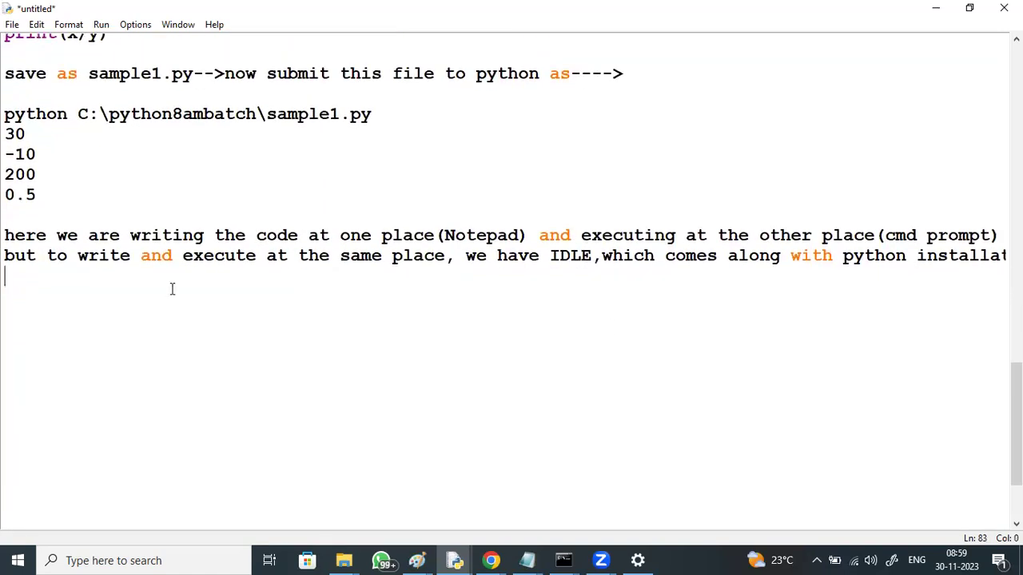
text(using wh)
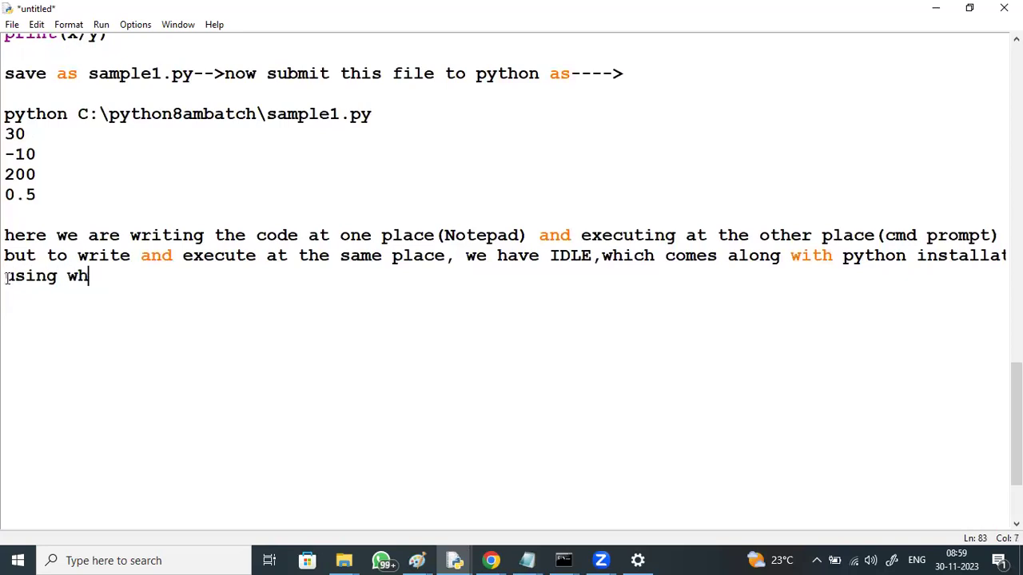
text(ich we can)
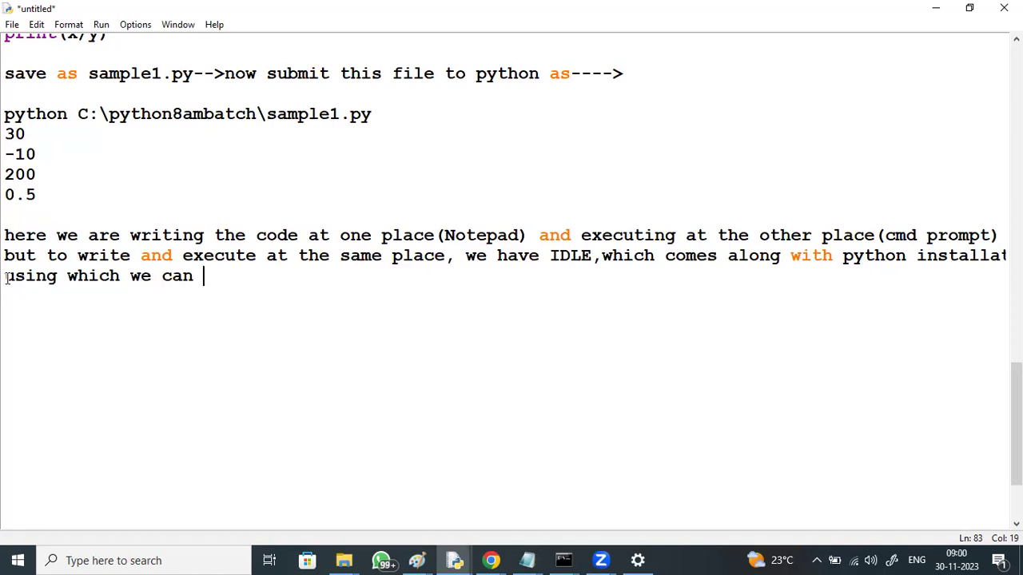
text(write and exe)
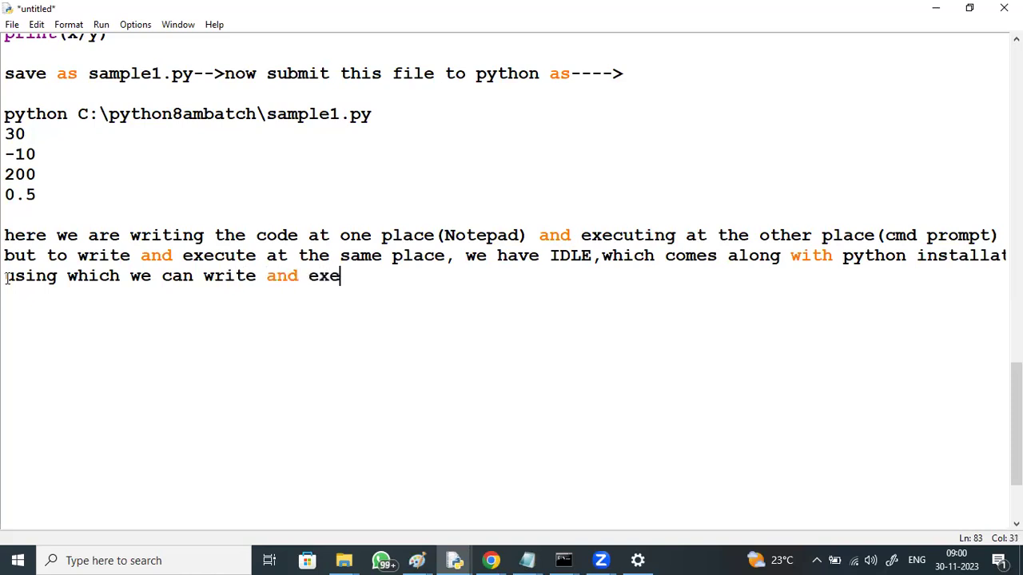
text(cute a)
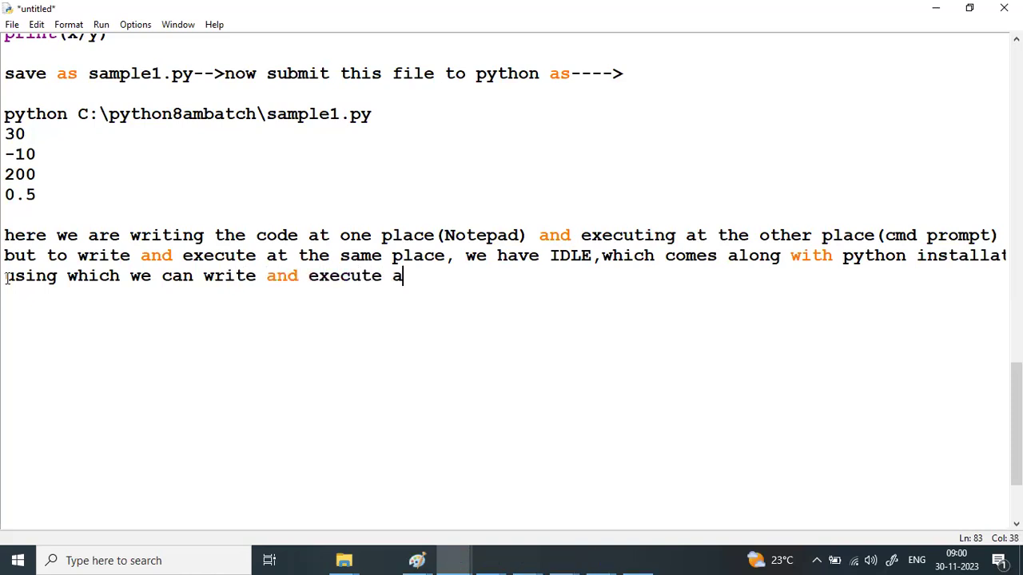
text(t the sa)
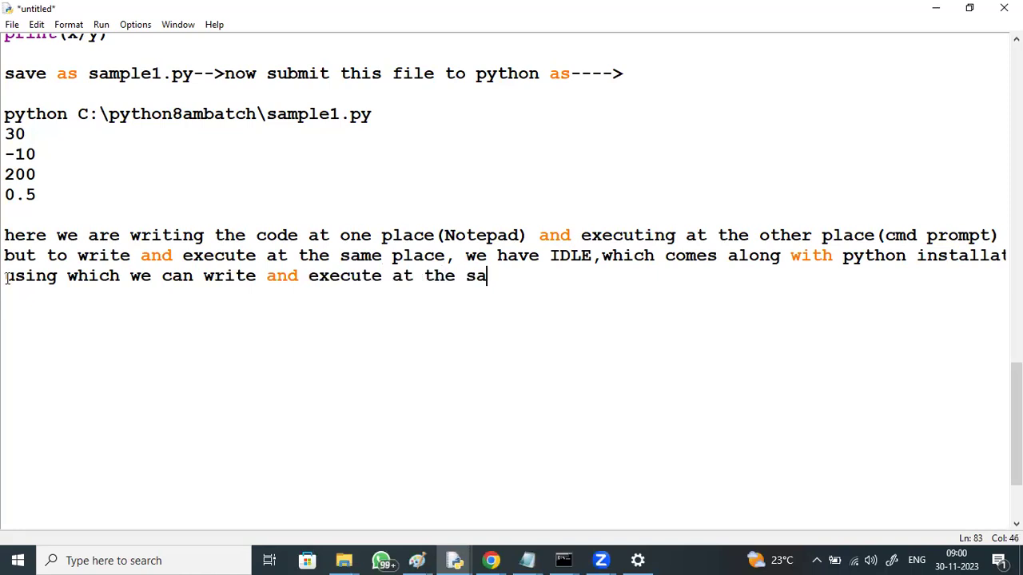
text(me place)
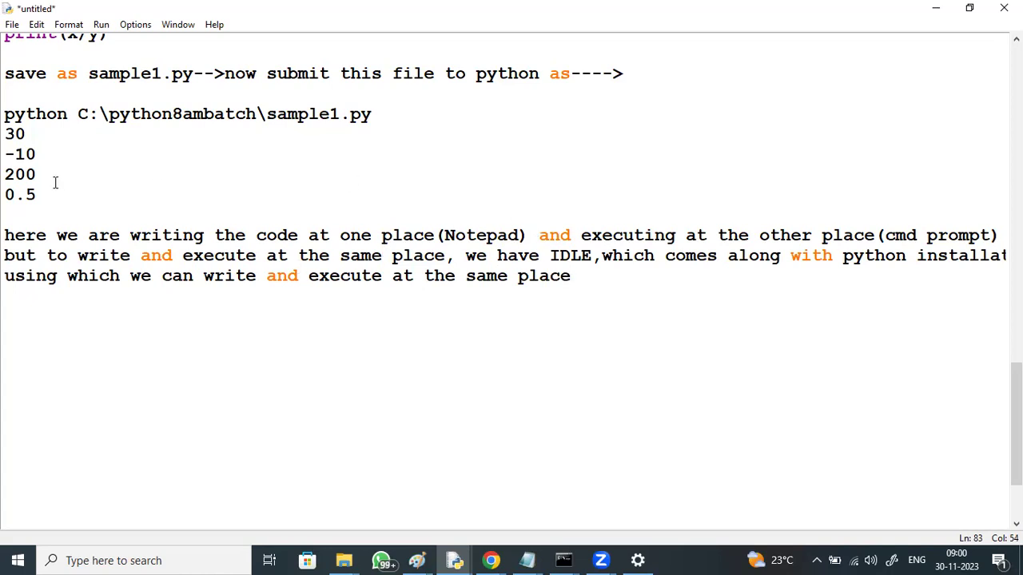
drag(7, 276, 585, 274)
click(585, 274)
Copy the sample code in the notes, from "x=10" through "print(x/y)".
scroll(83, 136, up, 4)
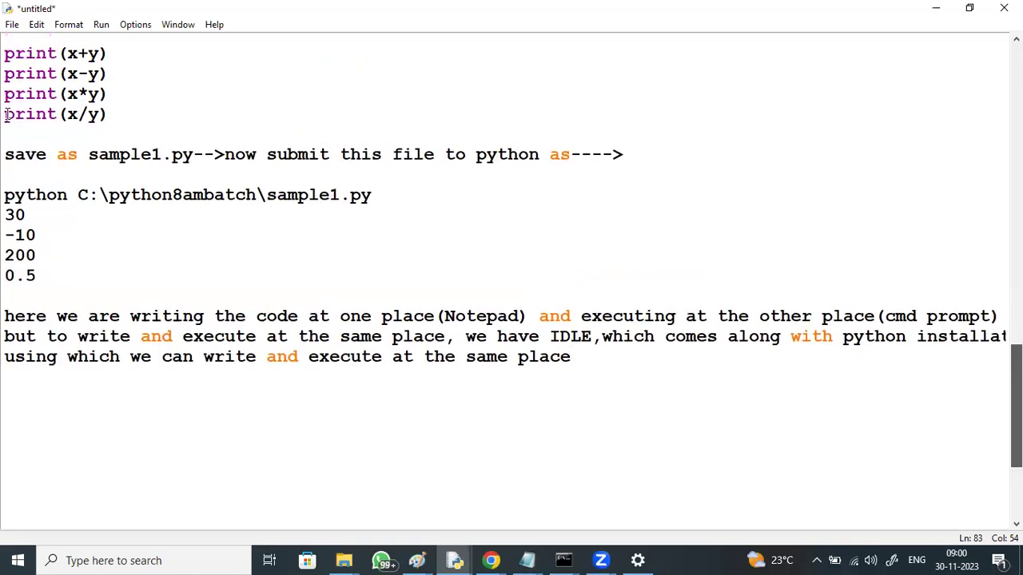
drag(4, 114, 110, 235)
right_click(69, 209)
click(92, 233)
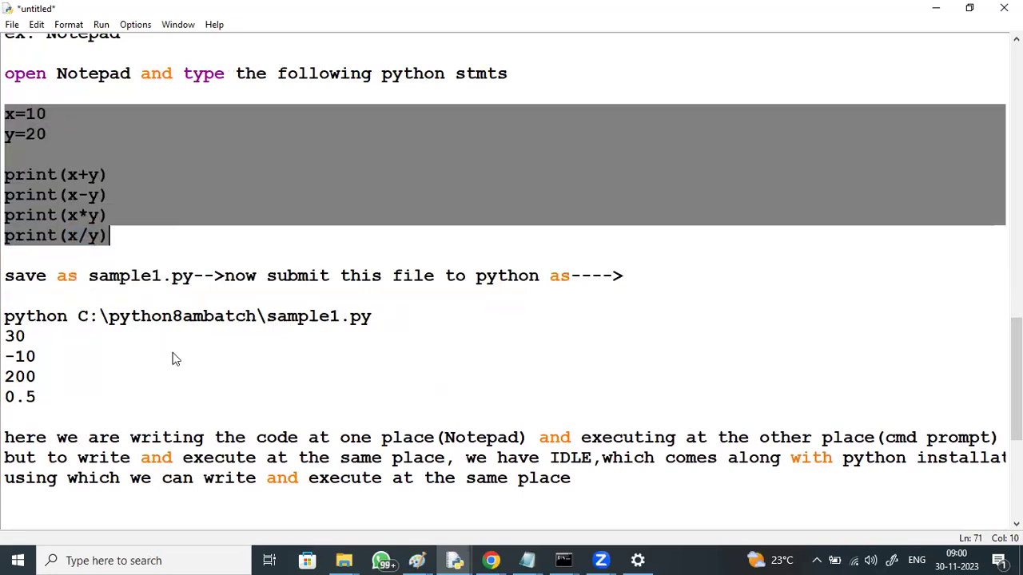
Search for IDLE, open the Python 3.12 64-bit version maximized, and highlight the version number in its shell banner.
scroll(173, 352, down, 2)
key(super)
text(IDLE)
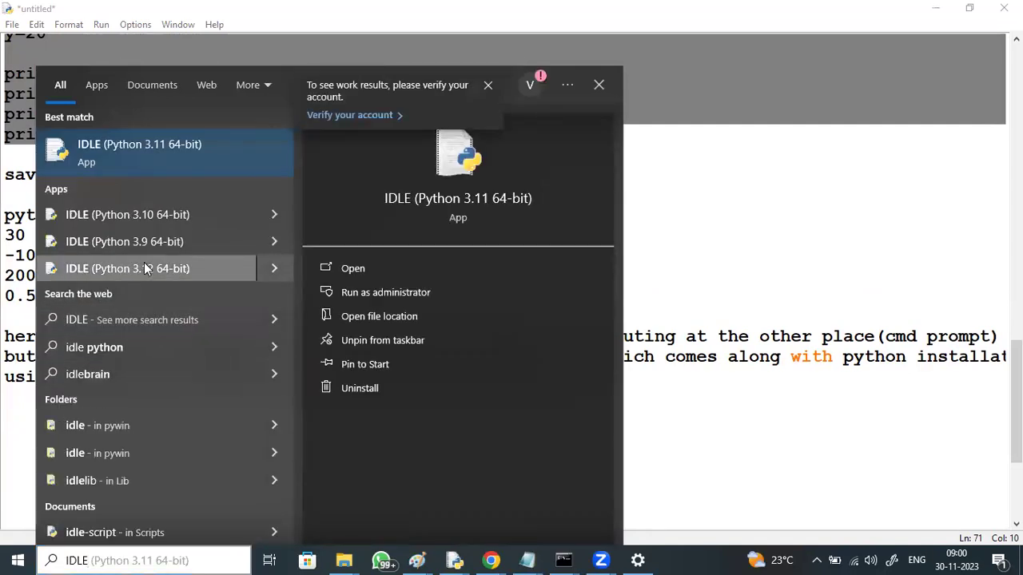
click(263, 275)
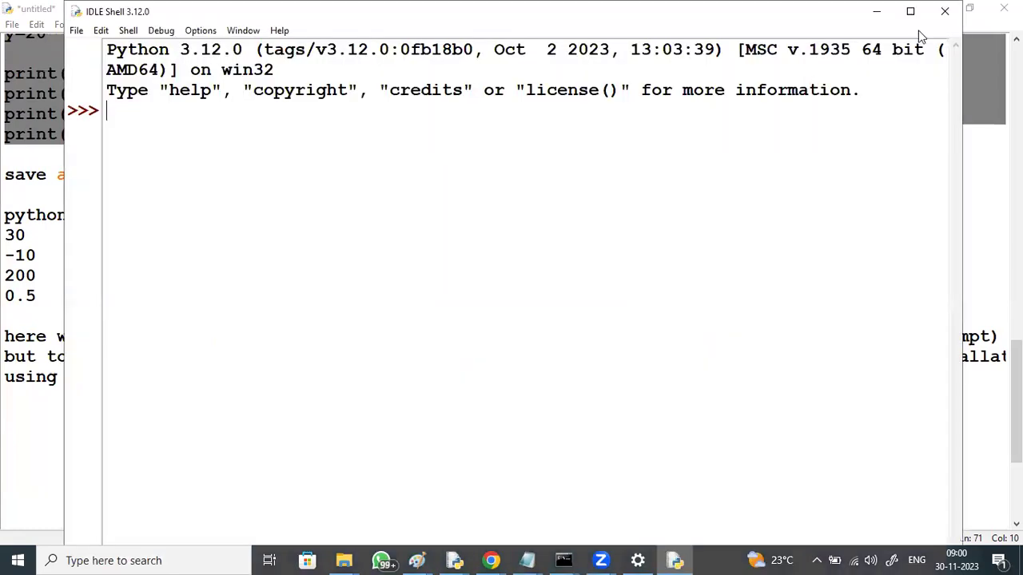
key(super+Up)
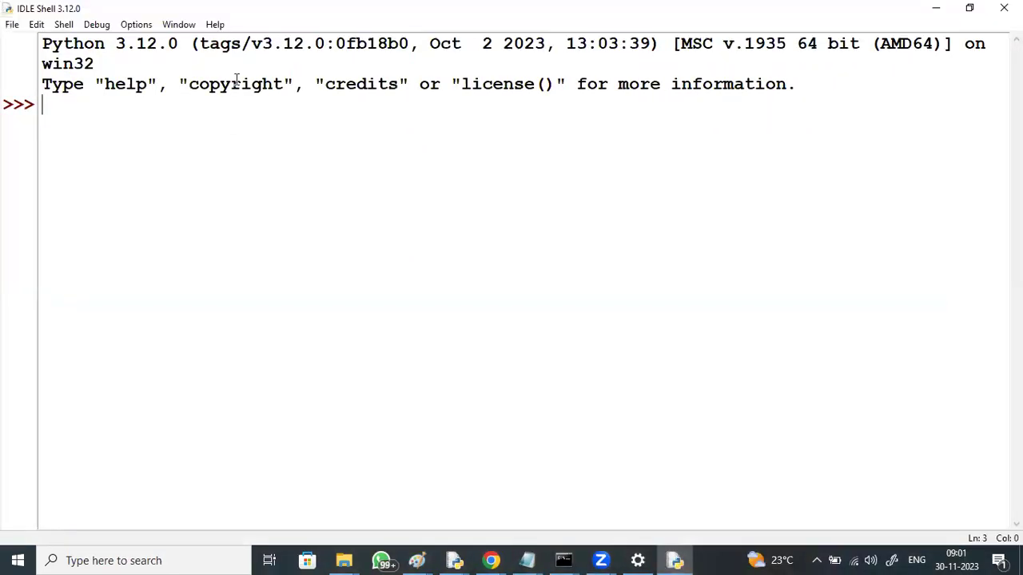
double_click(147, 44)
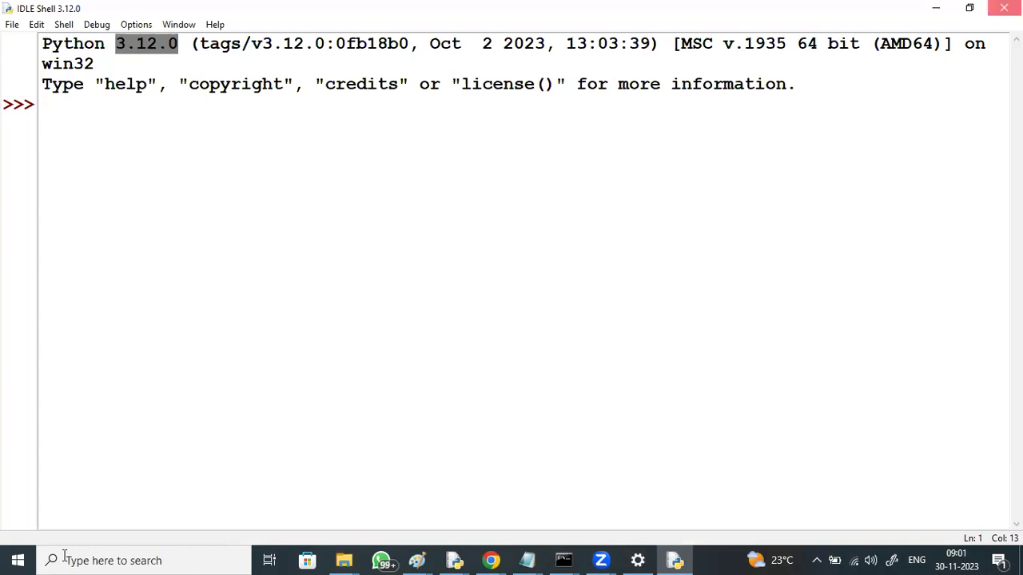
Close the IDLE shell and relaunch IDLE (Python 3.12 64-bit) from the installed Python 3.12 program group, with its window maximized.
key(alt+F4)
click(16, 560)
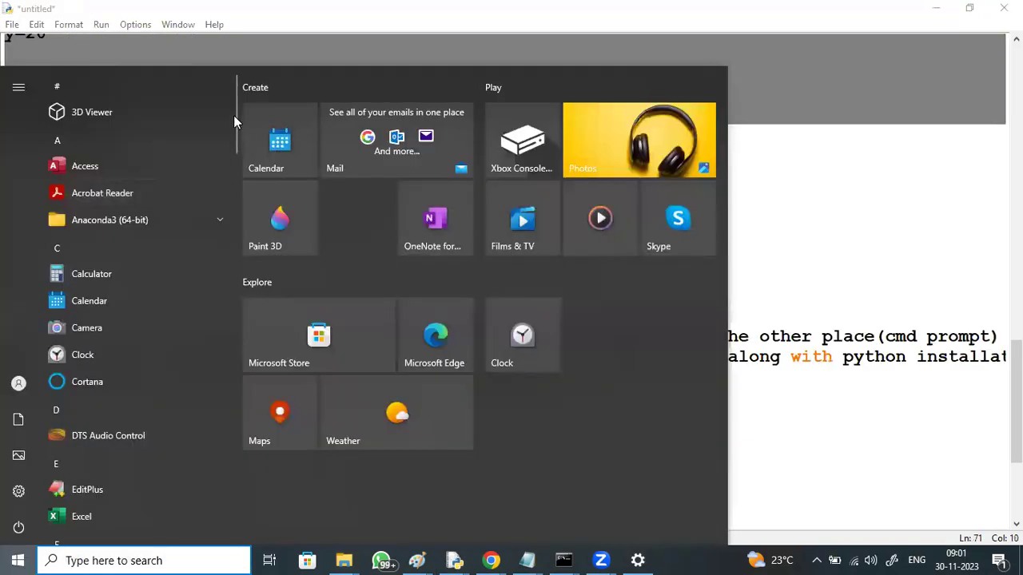
scroll(234, 128, down, 1)
scroll(236, 240, down, 5)
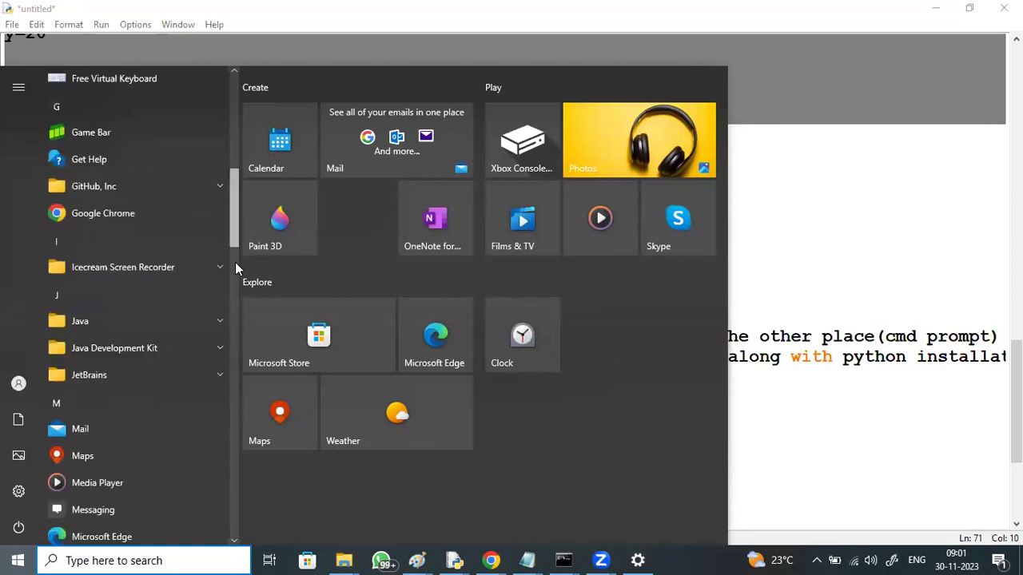
scroll(248, 314, down, 5)
scroll(256, 352, down, 5)
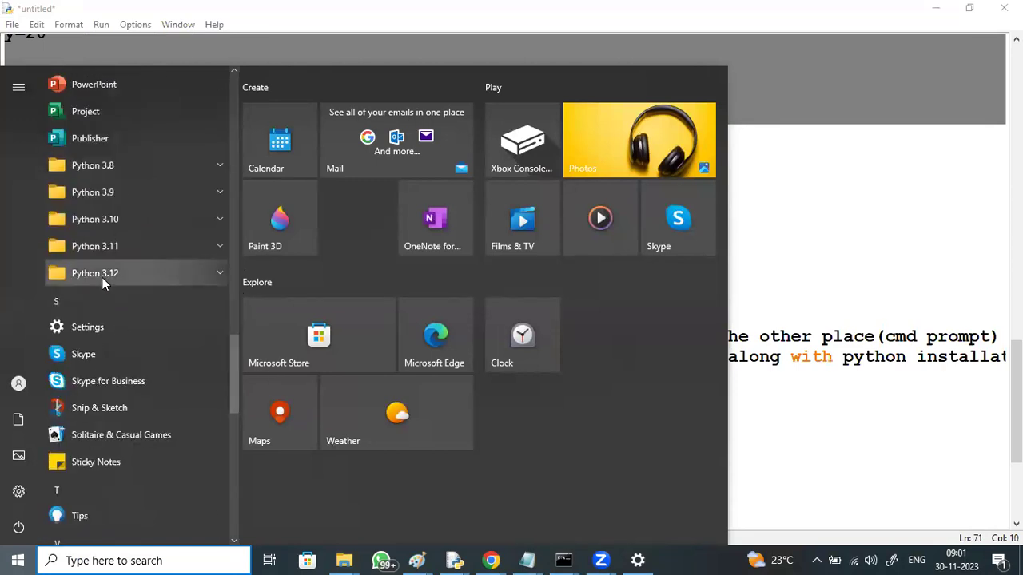
click(103, 275)
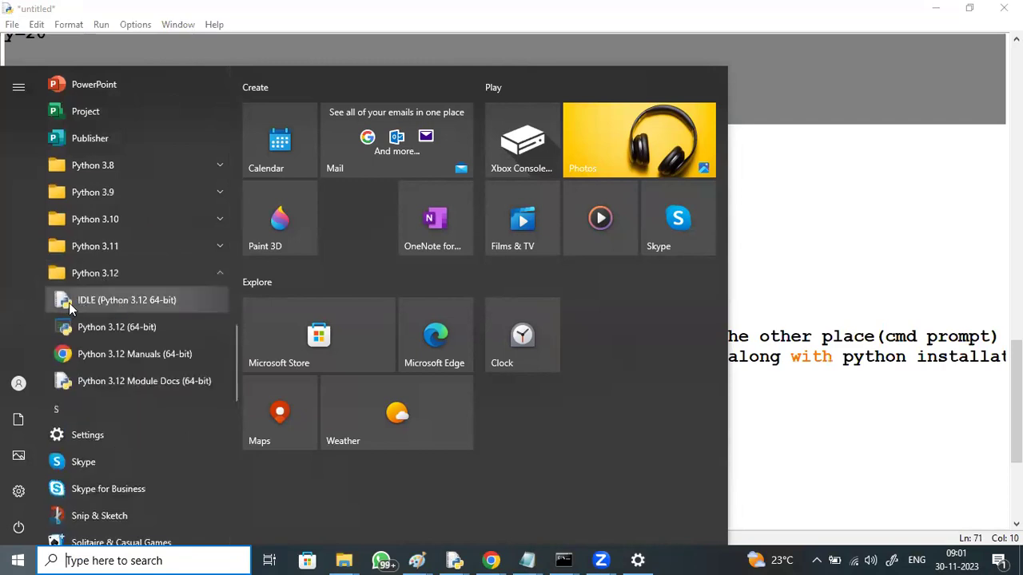
click(100, 305)
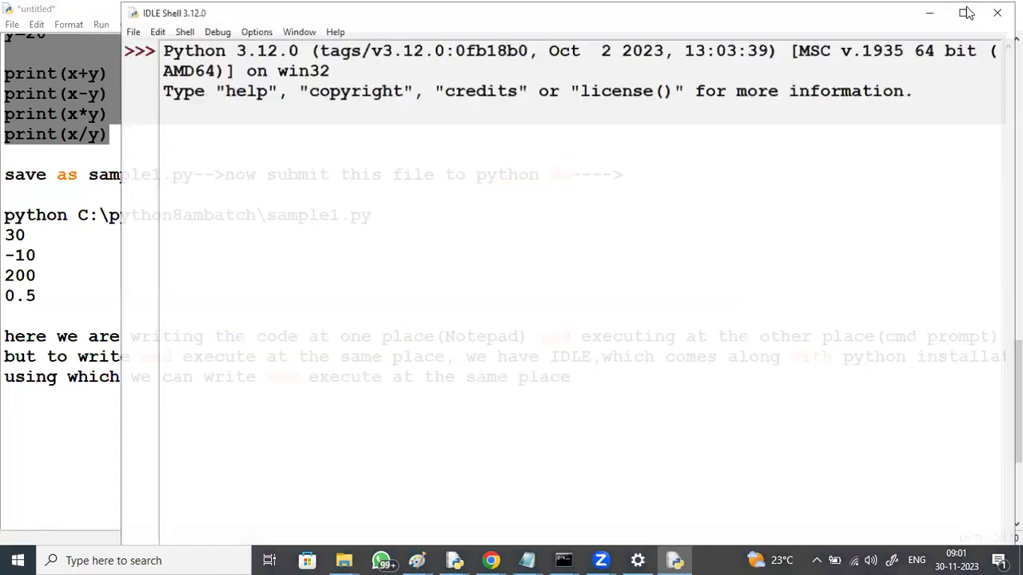
click(967, 12)
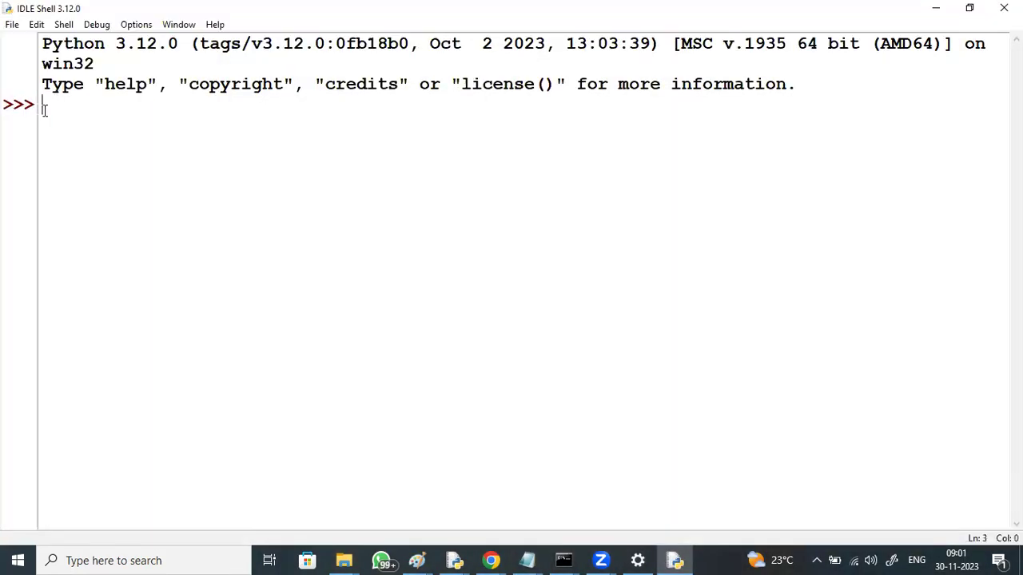
Evaluate the expression 12*5 at the shell prompt.
text(12*5)
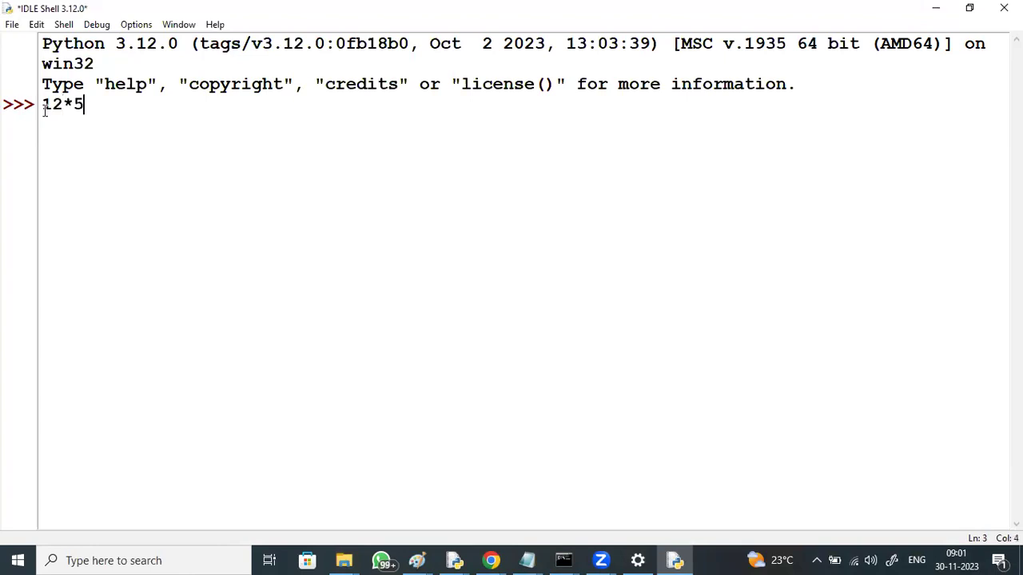
key(Return)
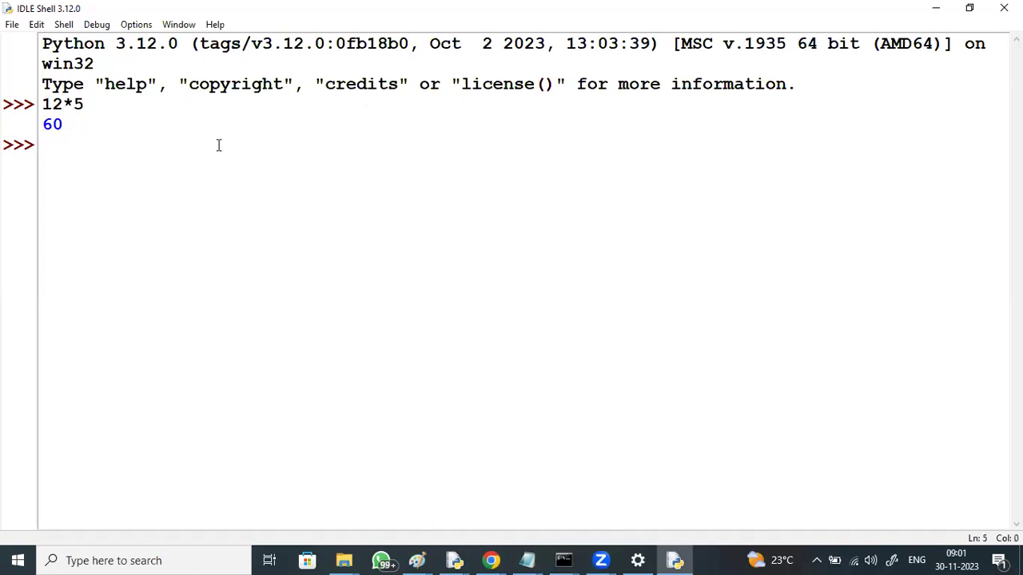
Create a new IDLE file and paste the copied sample code, from "x=10" through "print(x/y)", into it.
key(alt)
key(Down)
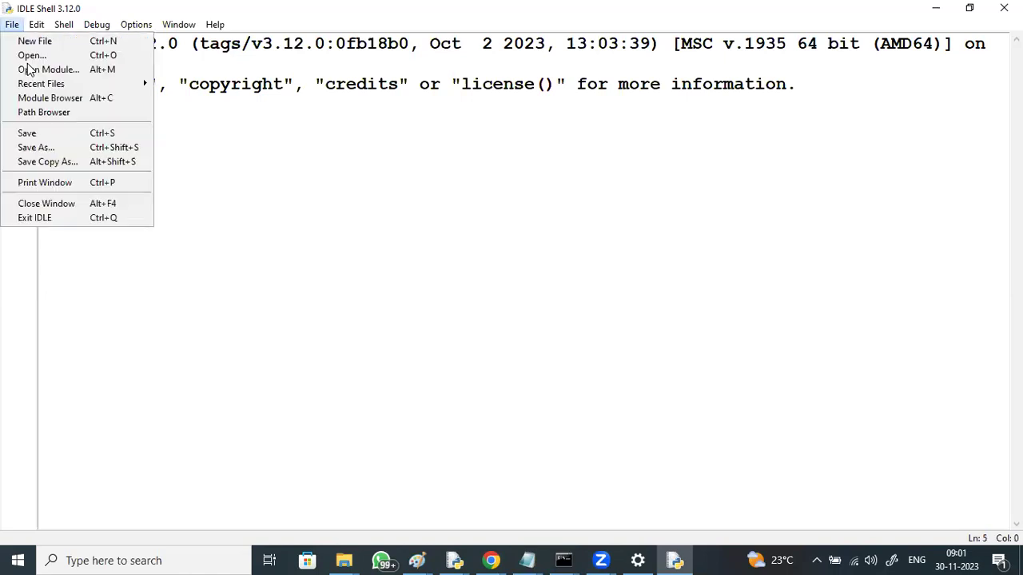
click(32, 41)
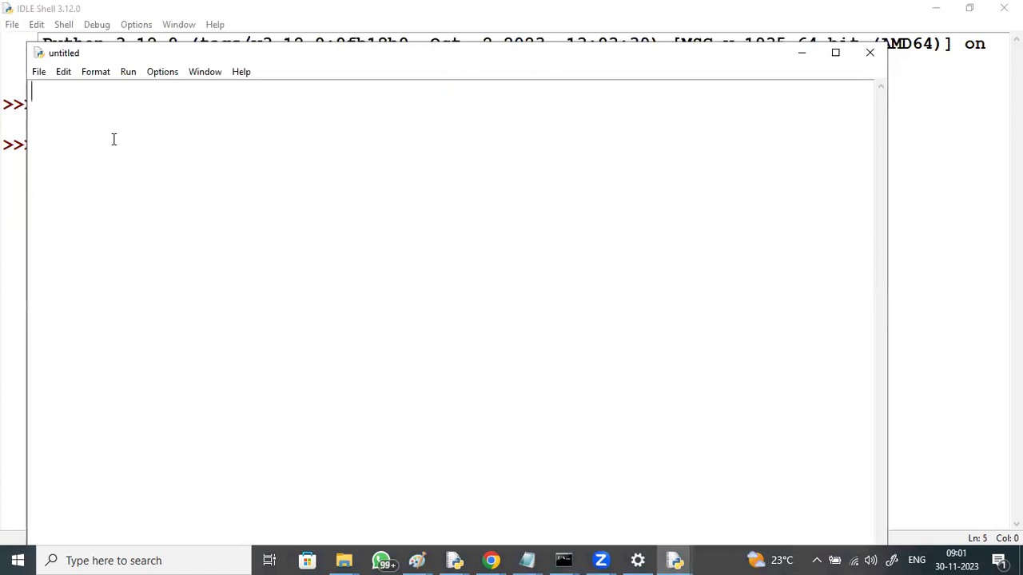
key(ctrl+v)
drag(32, 92, 149, 249)
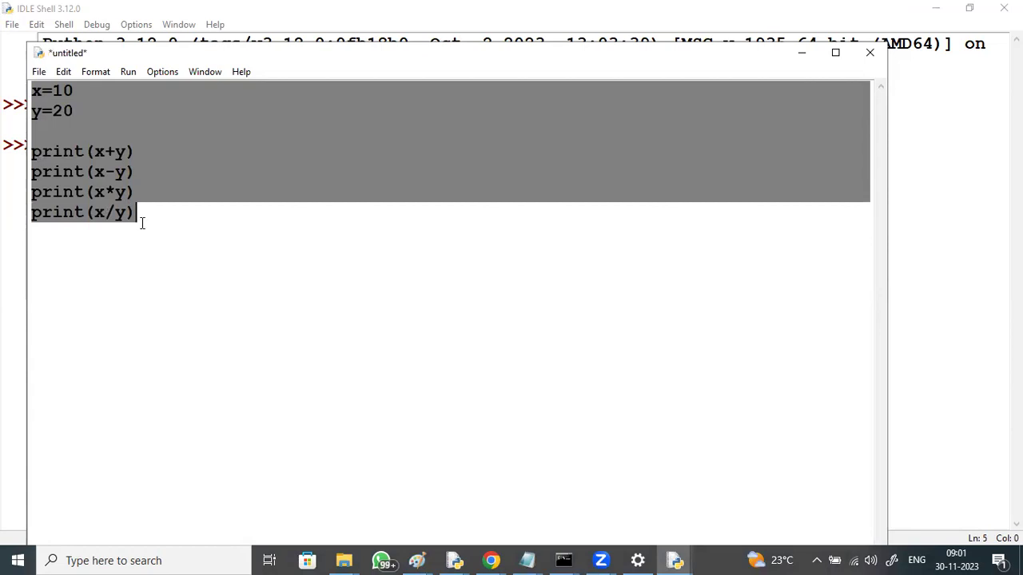
click(142, 217)
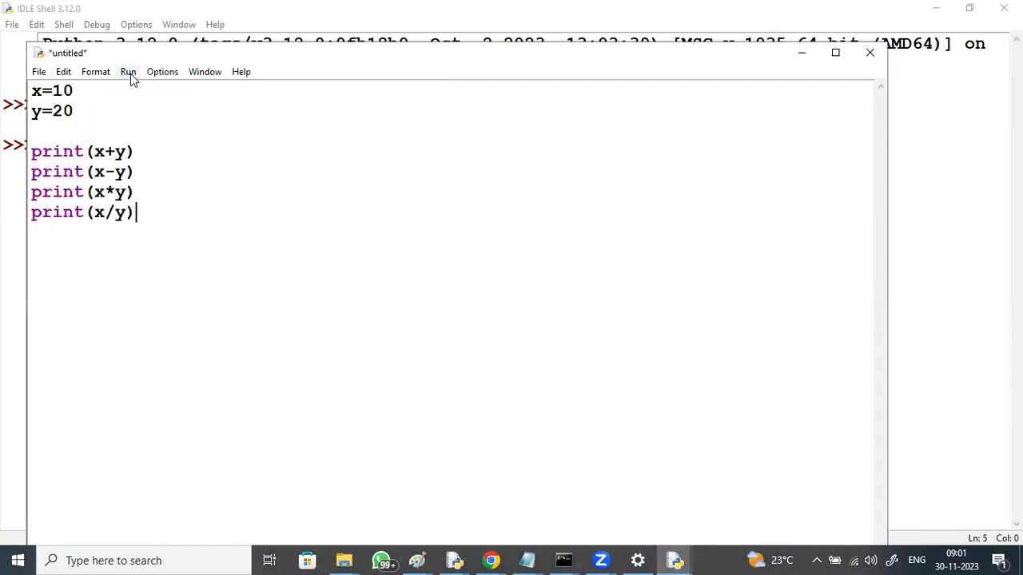
Save the script as sample2.py in the python8ambatch folder on drive C.
click(38, 71)
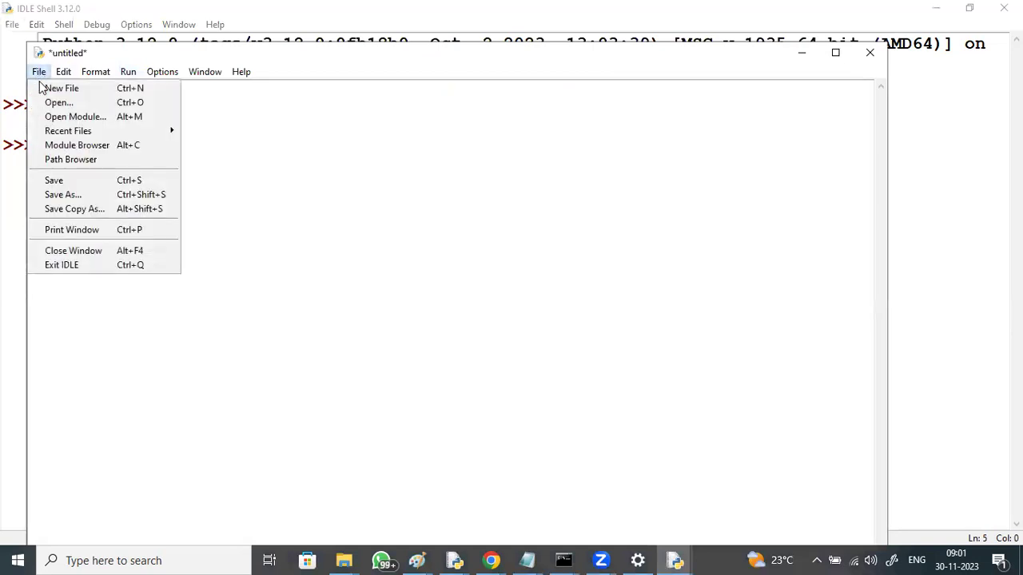
click(59, 179)
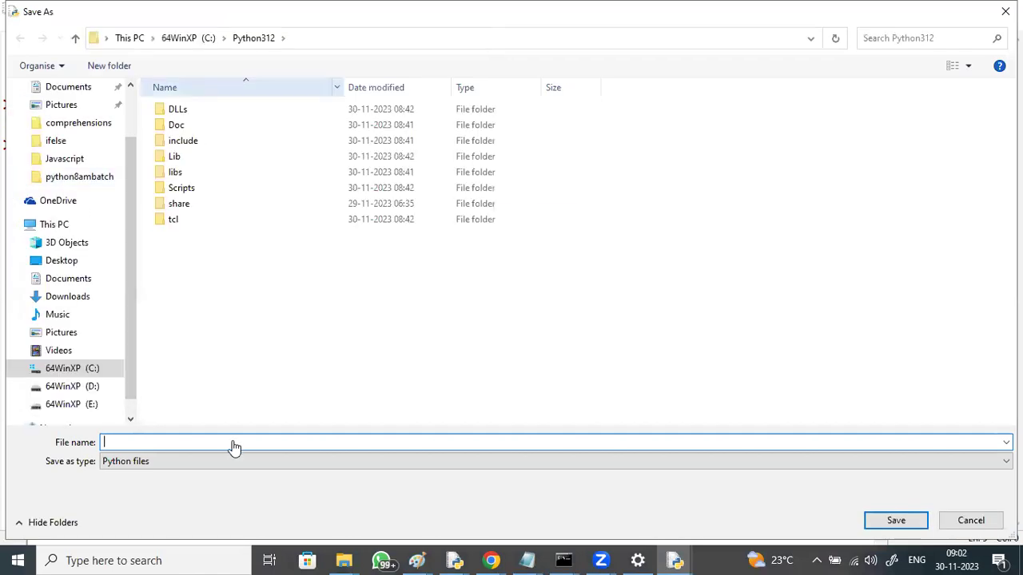
click(72, 368)
scroll(320, 264, down, 20)
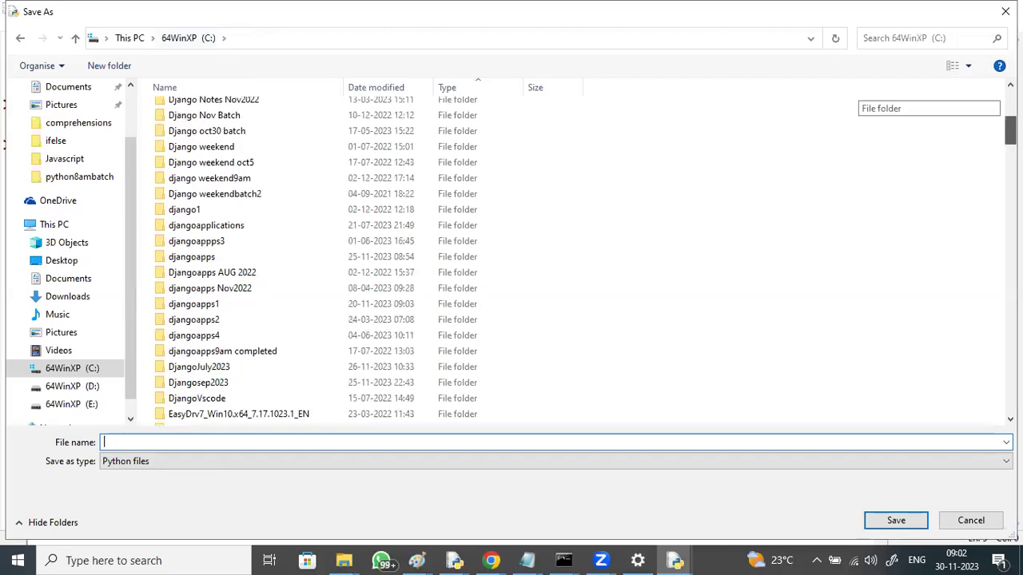
scroll(239, 264, down, 3)
double_click(206, 192)
text(sample2.py)
key(Return)
Run the sample2.py module and highlight each of its printed results in the shell.
click(128, 71)
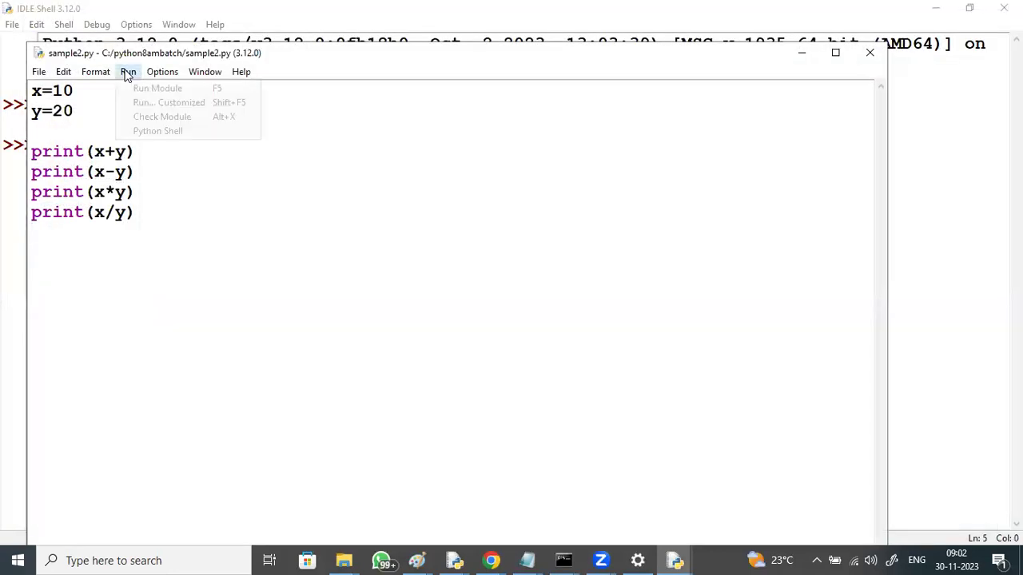
click(157, 89)
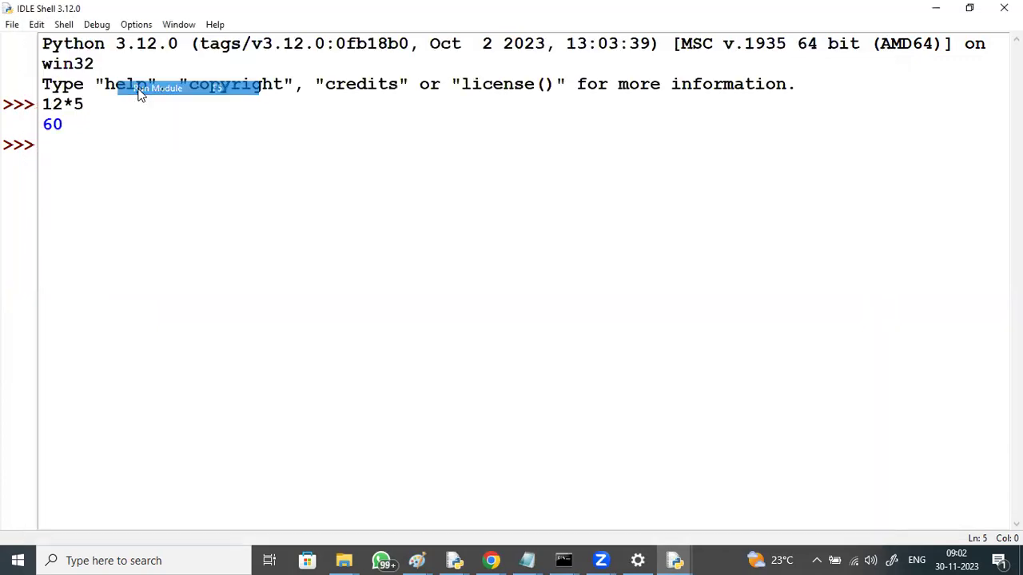
double_click(48, 185)
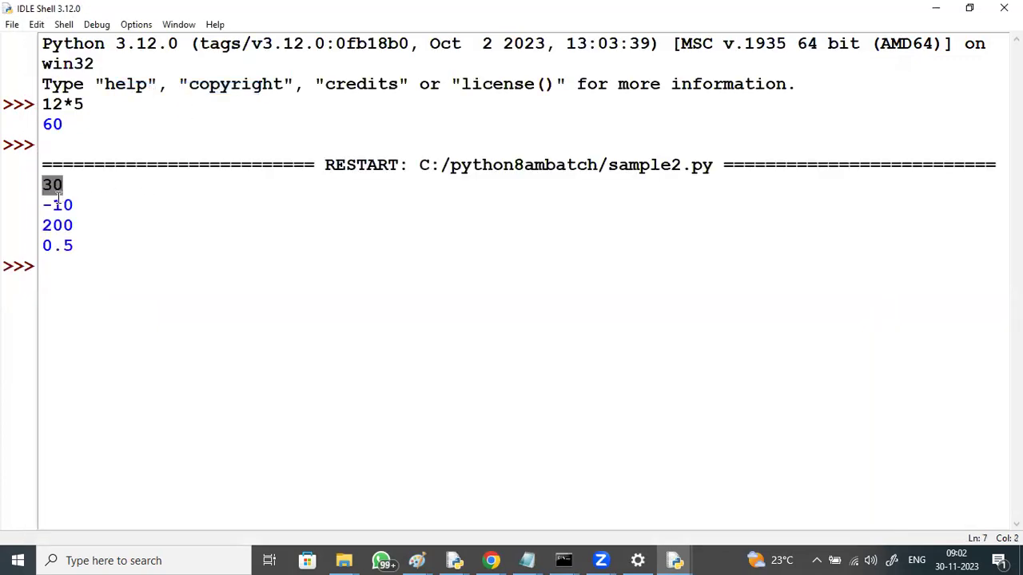
double_click(63, 205)
double_click(61, 226)
drag(44, 245, 107, 251)
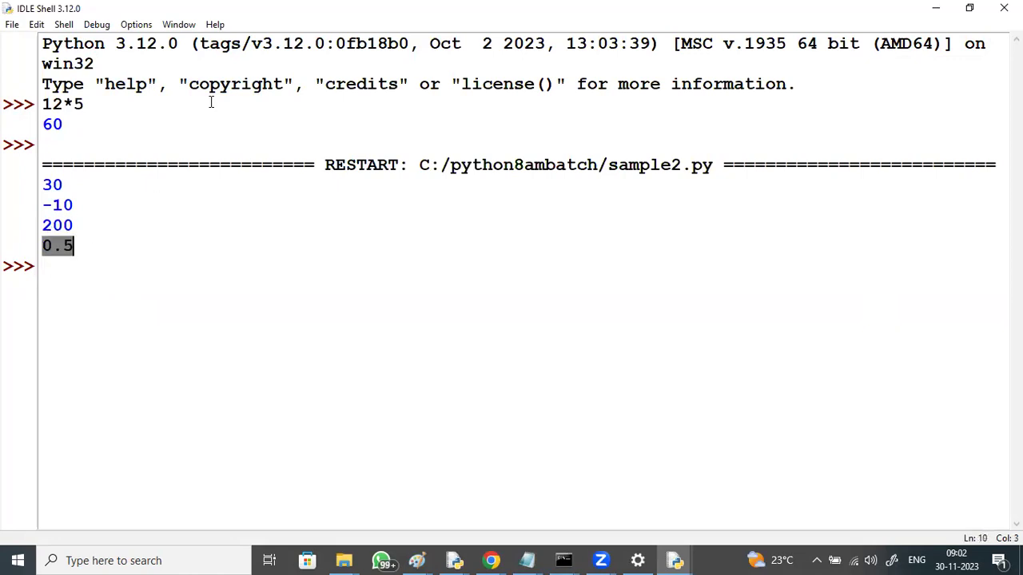
Restore the shell to a smaller window, highlight its outputs against the code, and place it below the script's print statements.
key(super+Down)
double_click(222, 285)
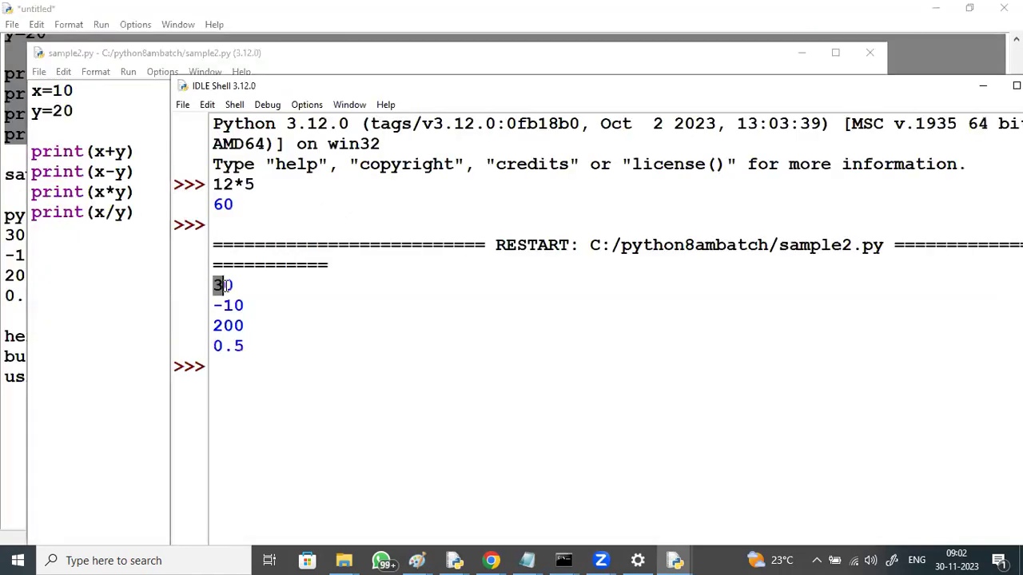
double_click(217, 305)
double_click(232, 305)
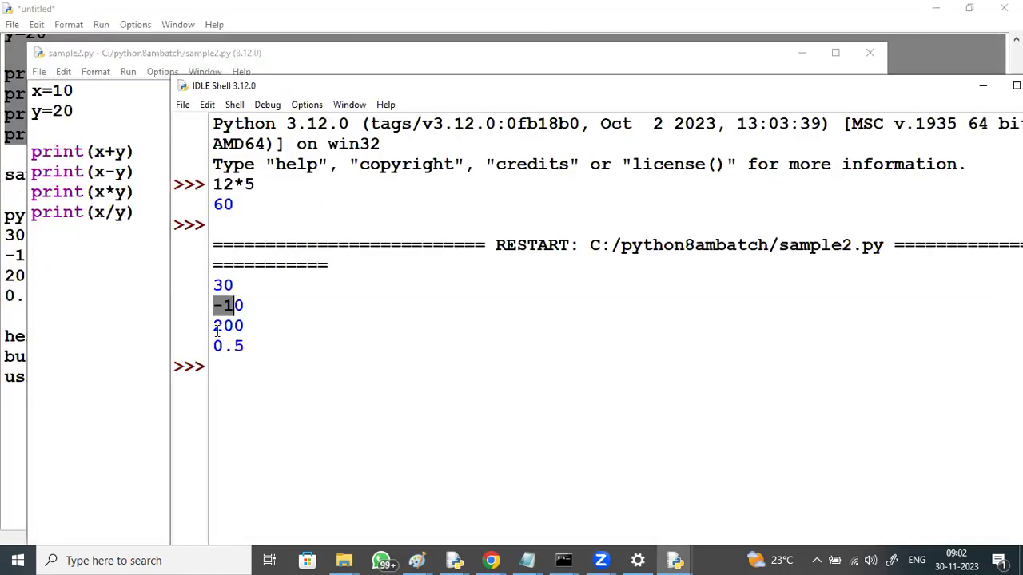
double_click(228, 326)
drag(240, 326, 260, 348)
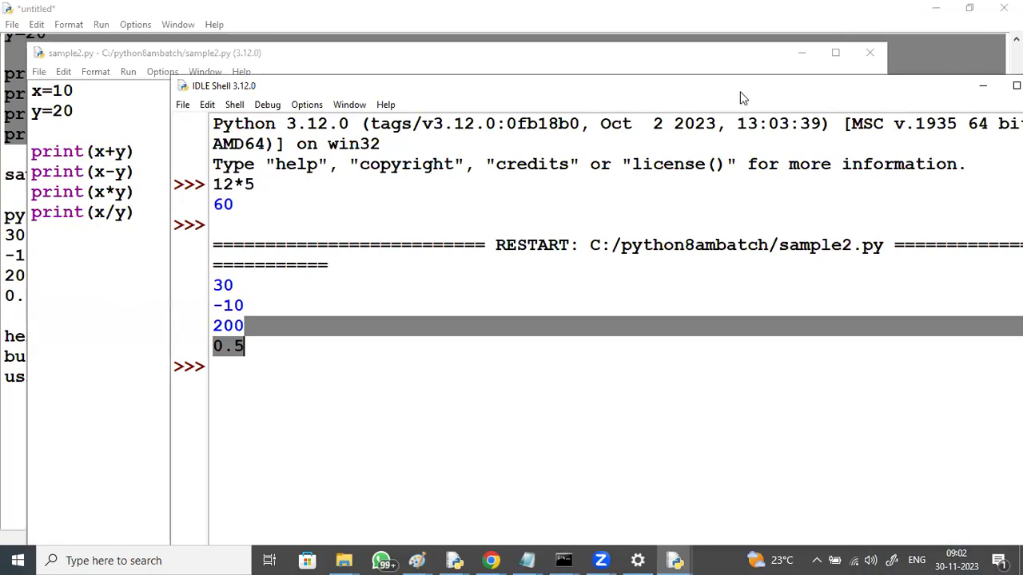
drag(740, 96, 616, 247)
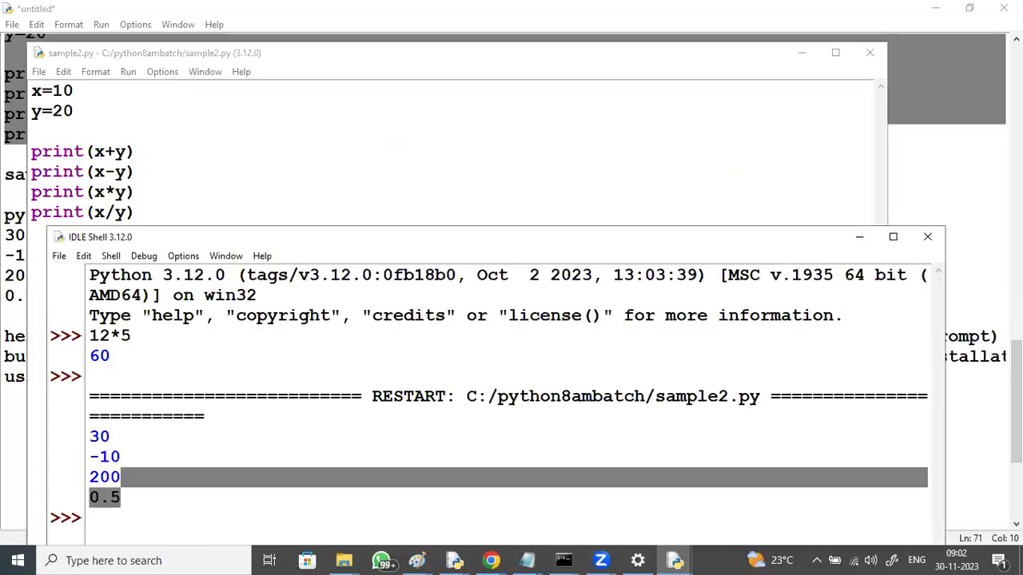
Maximize the sample2.py editor window and highlight its code from "x=10" to the last print statement.
click(927, 236)
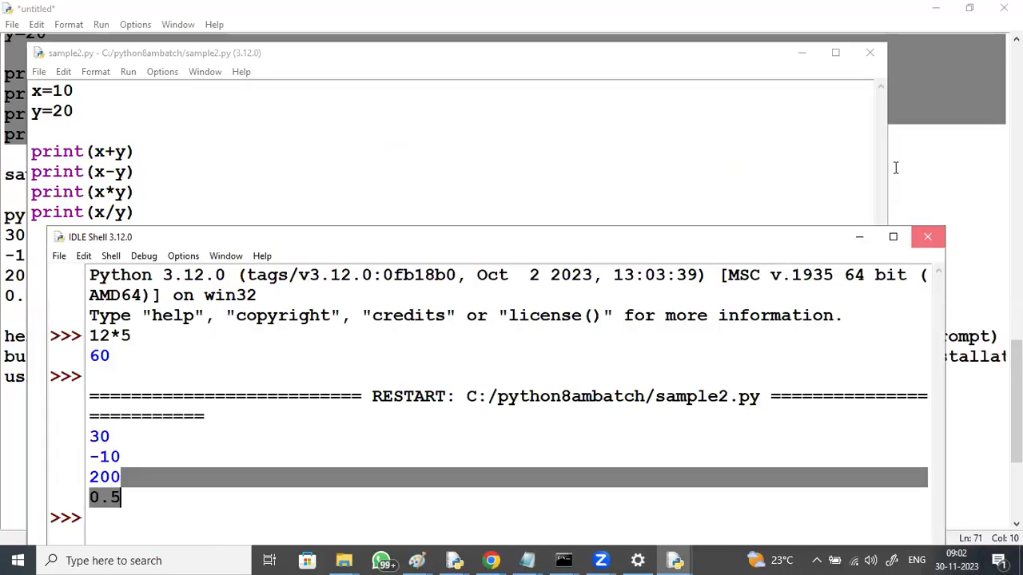
click(845, 64)
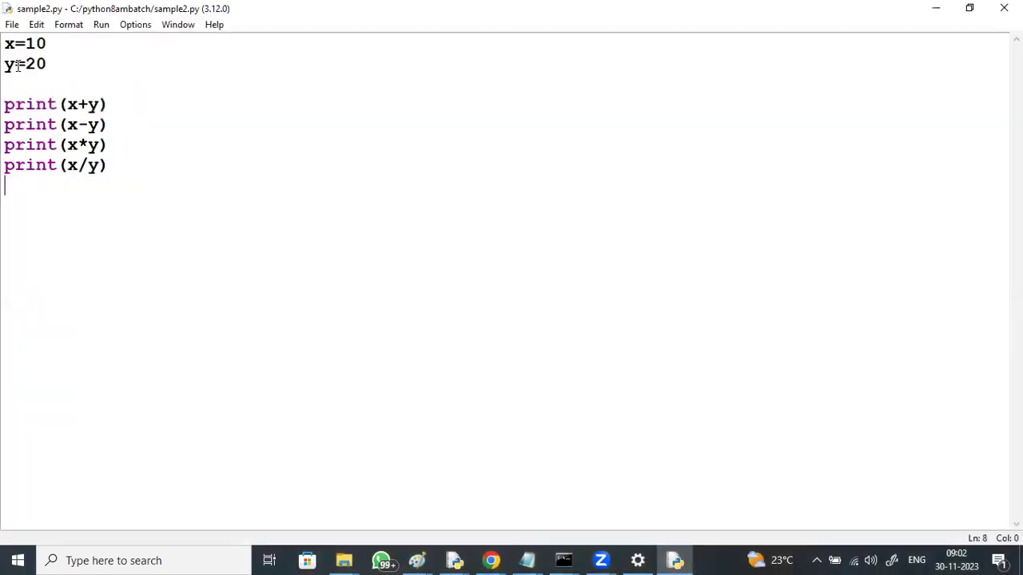
drag(4, 42, 99, 165)
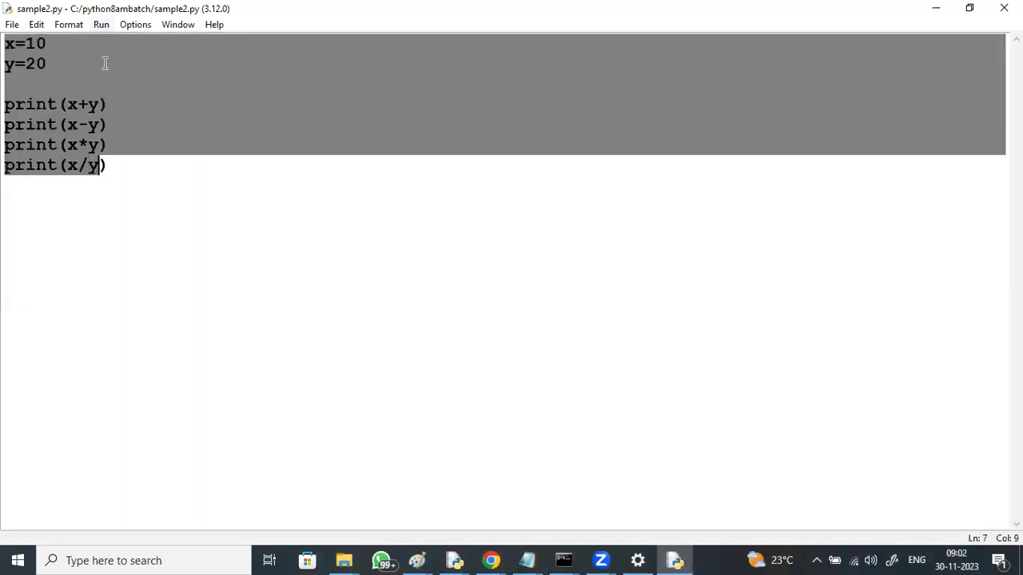
click(420, 191)
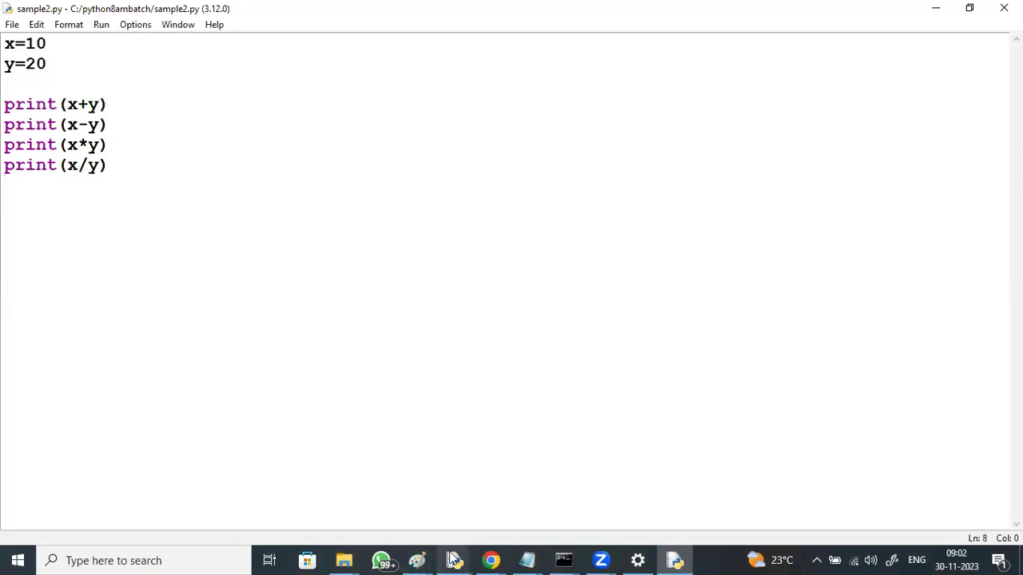
Switch to the untitled notes file and turn the "Python Execution modes: 2 modes" heading into a comment with "#".
mouse_move(452, 557)
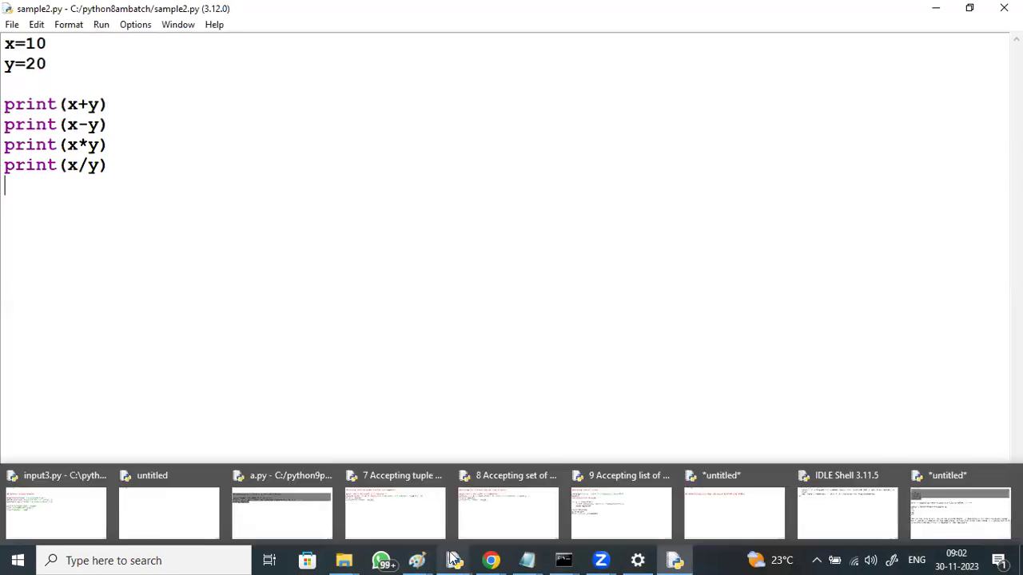
click(946, 518)
scroll(155, 69, up, 12)
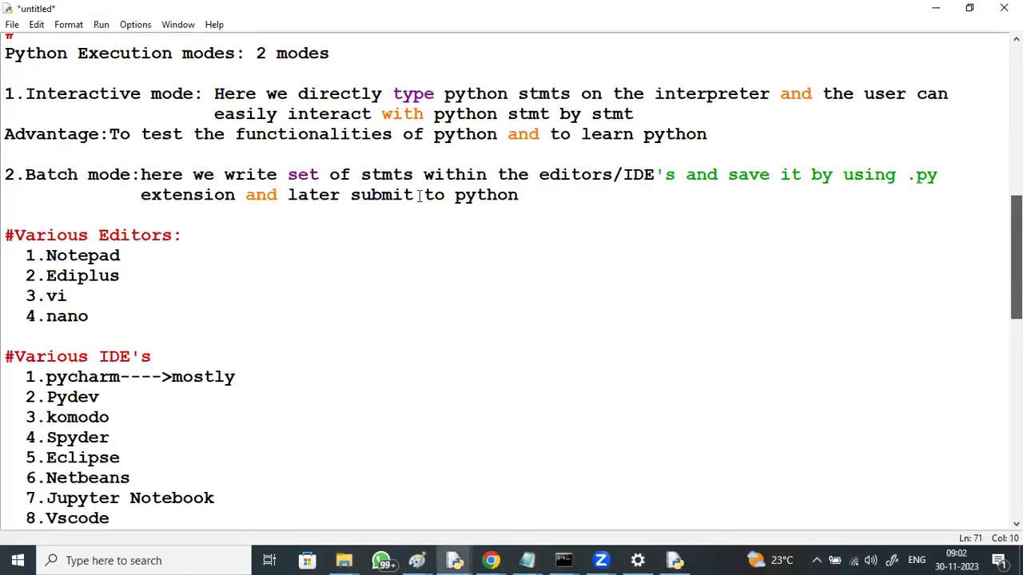
drag(29, 88, 246, 252)
shift+click(340, 368)
click(339, 368)
drag(1016, 106, 1016, 147)
scroll(240, 231, down, 3)
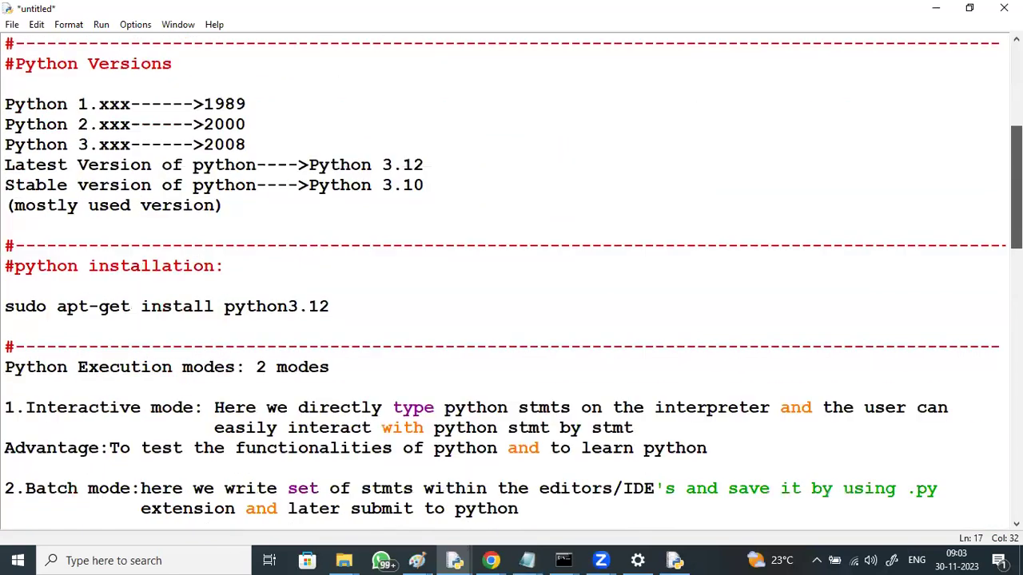
click(6, 306)
text(#)
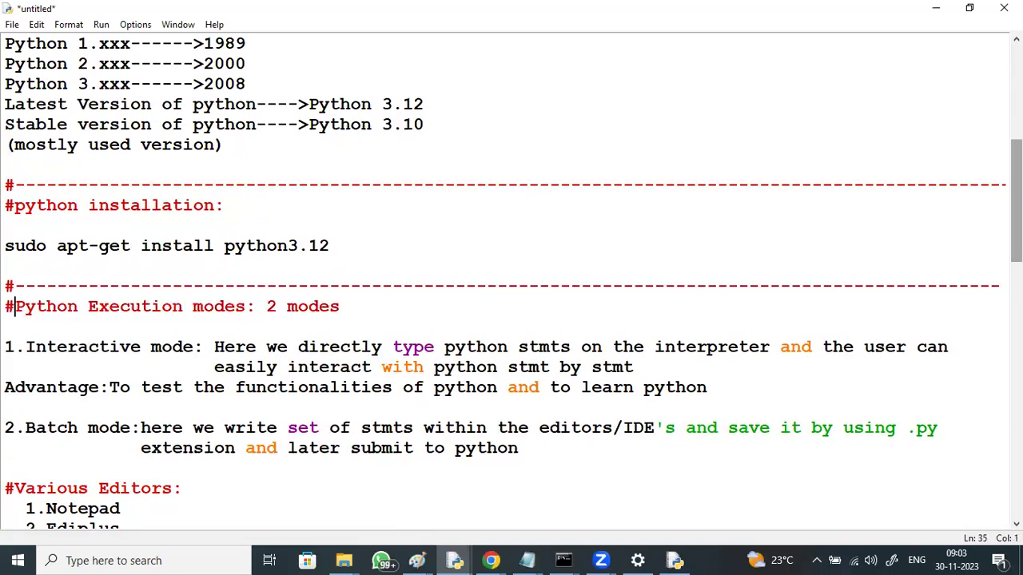
Add a full-width dashed comment line starting with "#" above the "#Developing the 1st Python Application using a Editor" heading.
scroll(512, 284, down, 10)
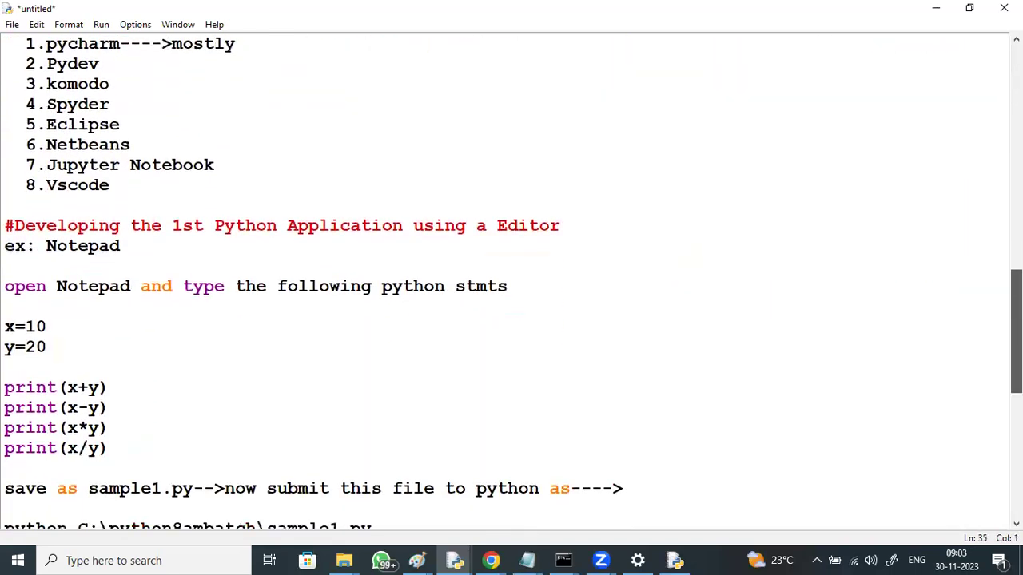
click(6, 210)
text(#----------)
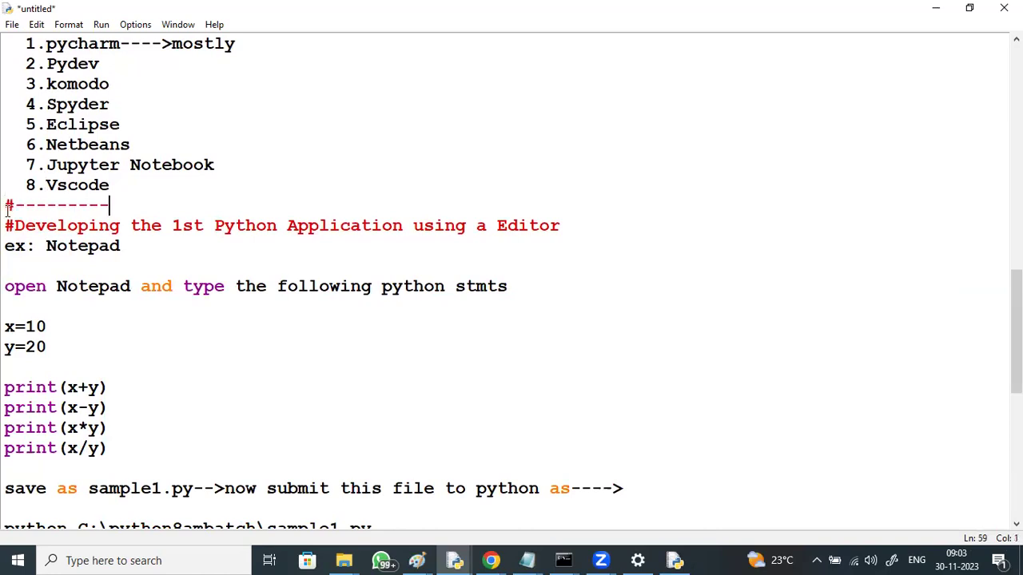
text(-----------------------------------------------------------------------------------)
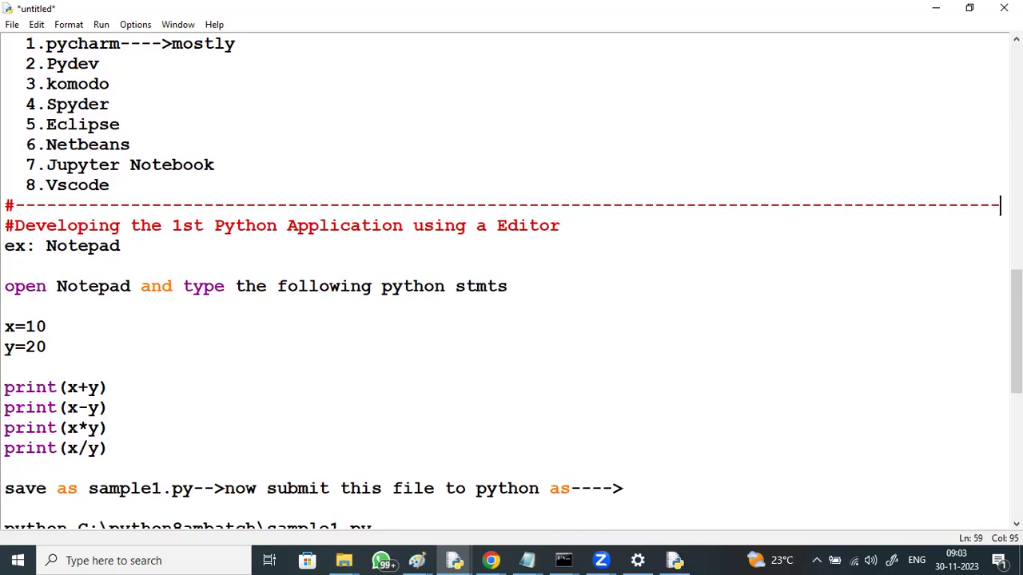
click(1016, 335)
mouse_move(1017, 336)
mouse_down()
mouse_move(1017, 400)
mouse_move(1016, 354)
mouse_up()
scroll(817, 427, down, 2)
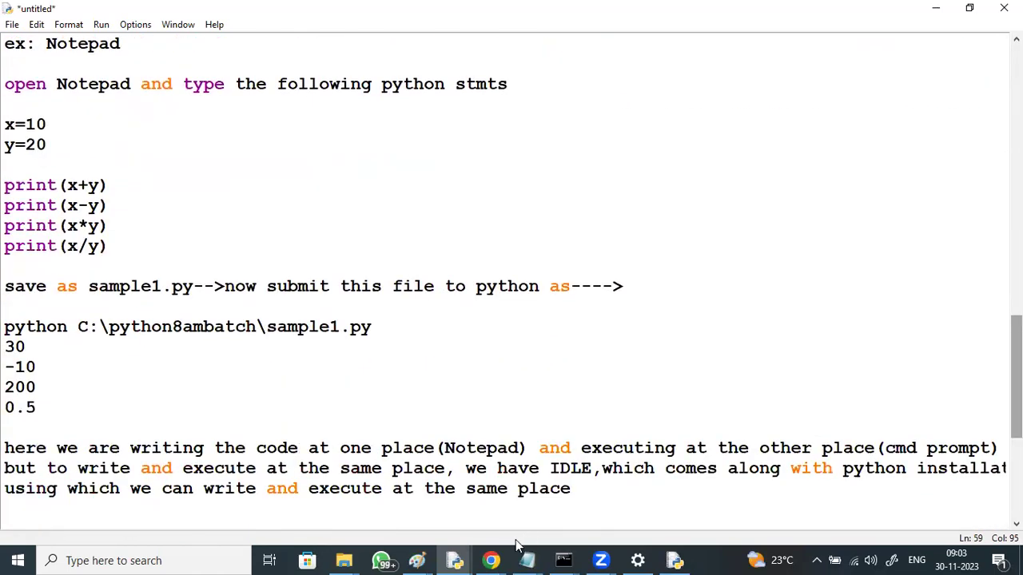
Switch to the DURGA SOFTWARE SOLUTIONS syllabus page in Chrome and highlight the Python Basics topics from "What is Python" to the language comparison.
mouse_move(495, 559)
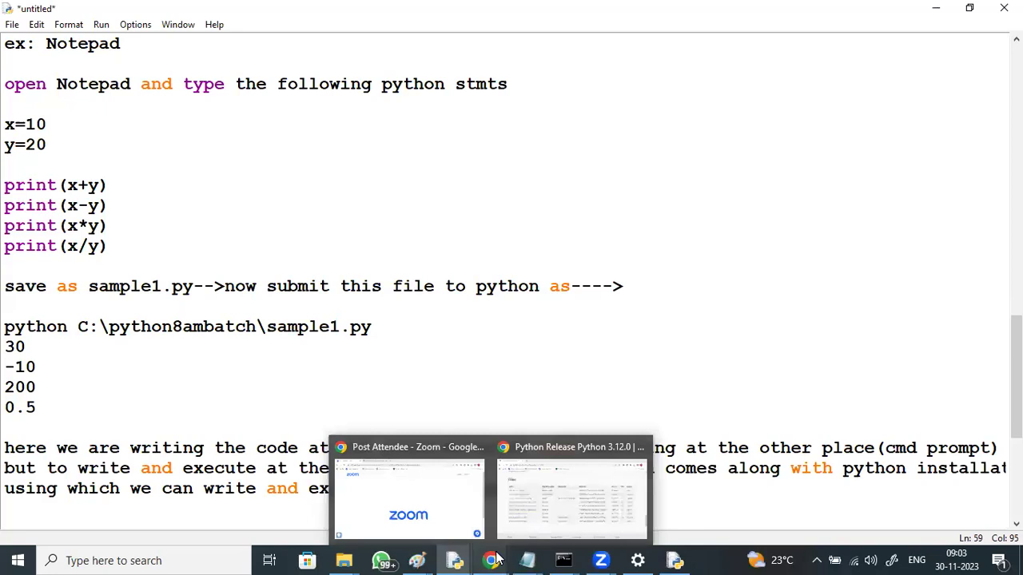
click(459, 519)
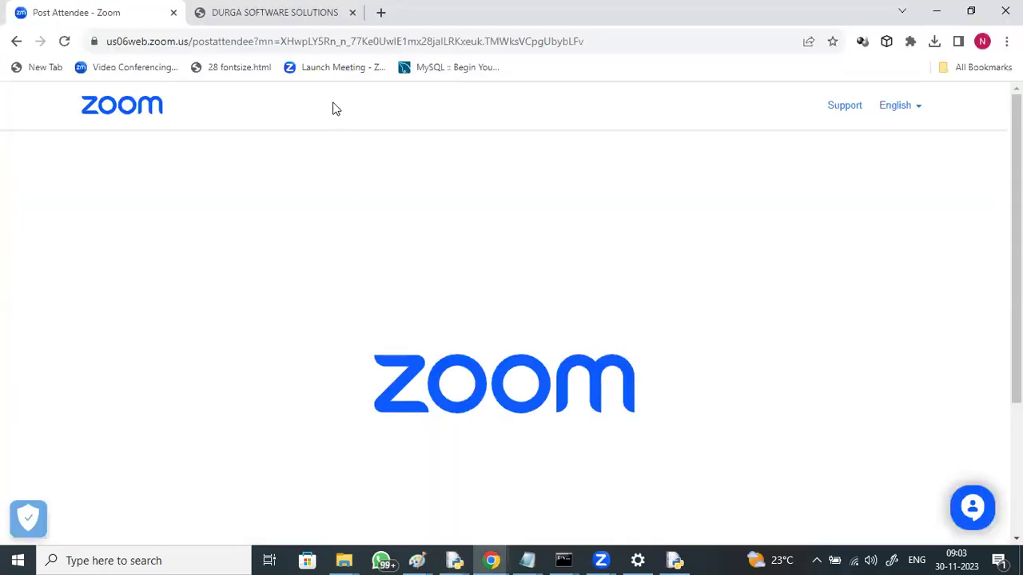
key(ctrl+Tab)
drag(122, 245, 192, 249)
drag(131, 279, 206, 278)
drag(141, 296, 201, 340)
drag(142, 358, 232, 360)
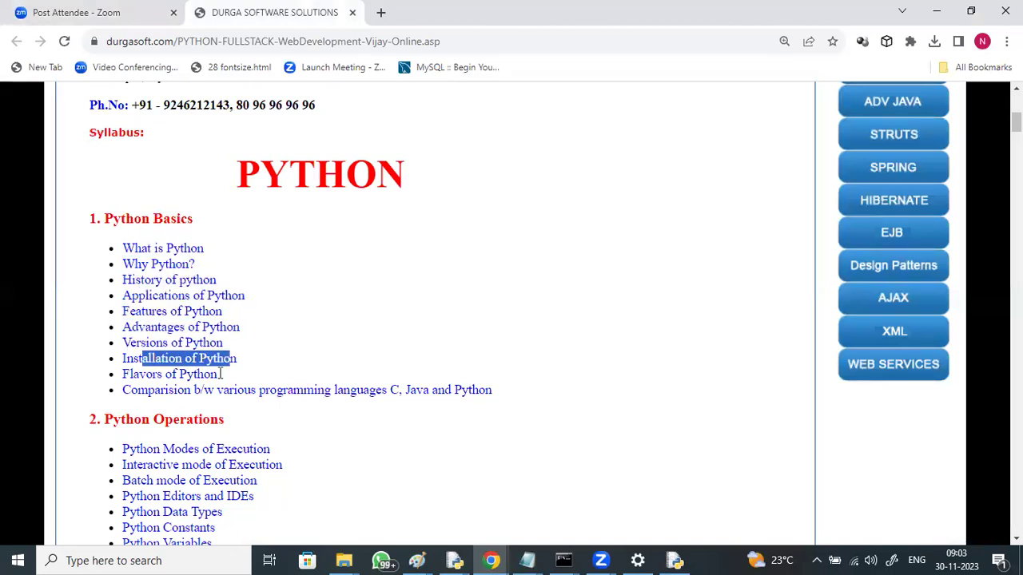
drag(139, 374, 217, 374)
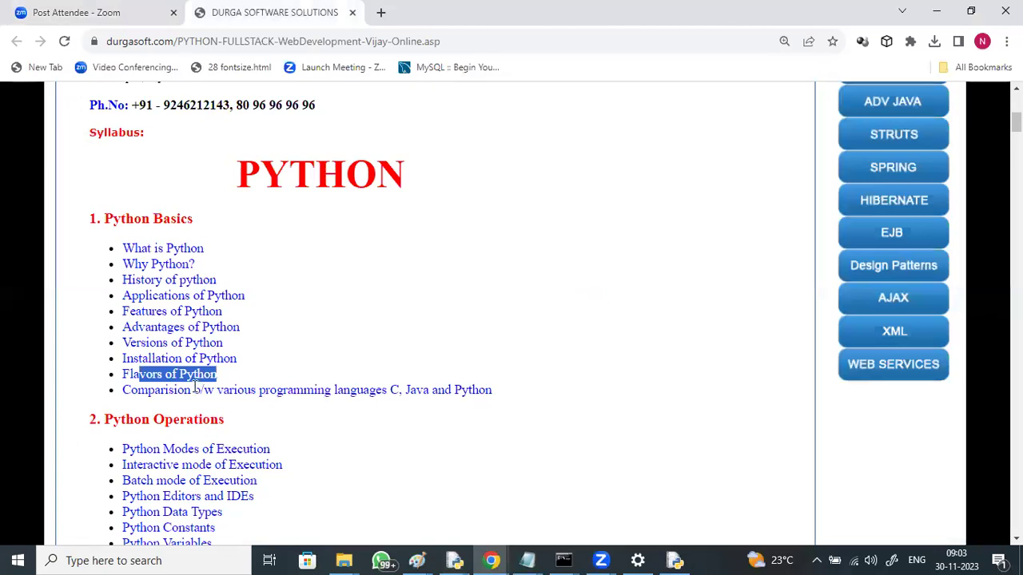
drag(193, 390, 315, 390)
double_click(155, 390)
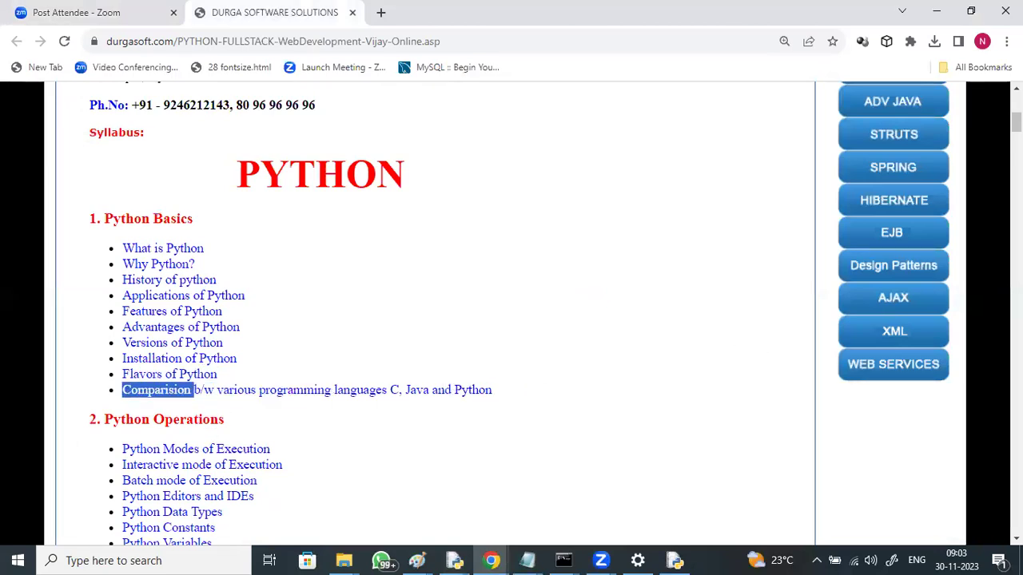
Review the Python Operations section and highlight the topics under "Operators in Python" and "Python IDE's".
scroll(367, 247, down, 4)
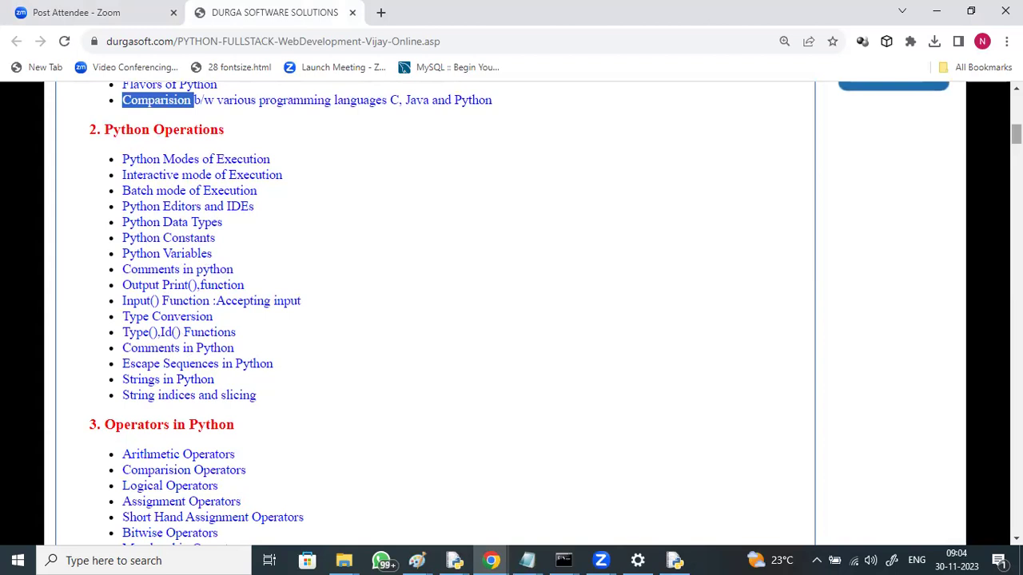
scroll(1015, 142, down, 4)
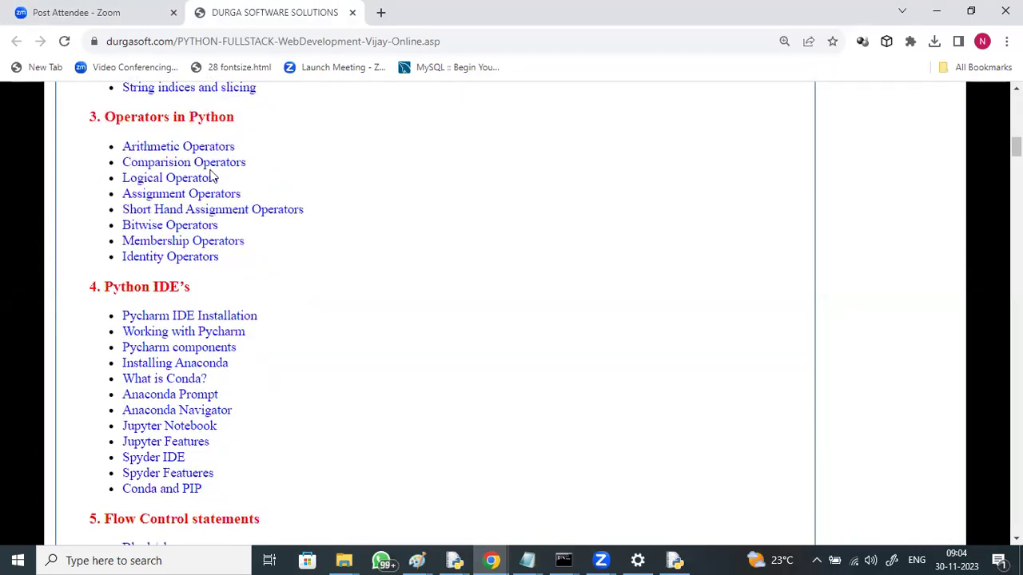
drag(124, 147, 240, 257)
drag(138, 316, 232, 482)
click(357, 459)
Highlight the "Strings in Python" section with its topics, and the "Collections in Python" heading.
drag(1016, 148, 1016, 171)
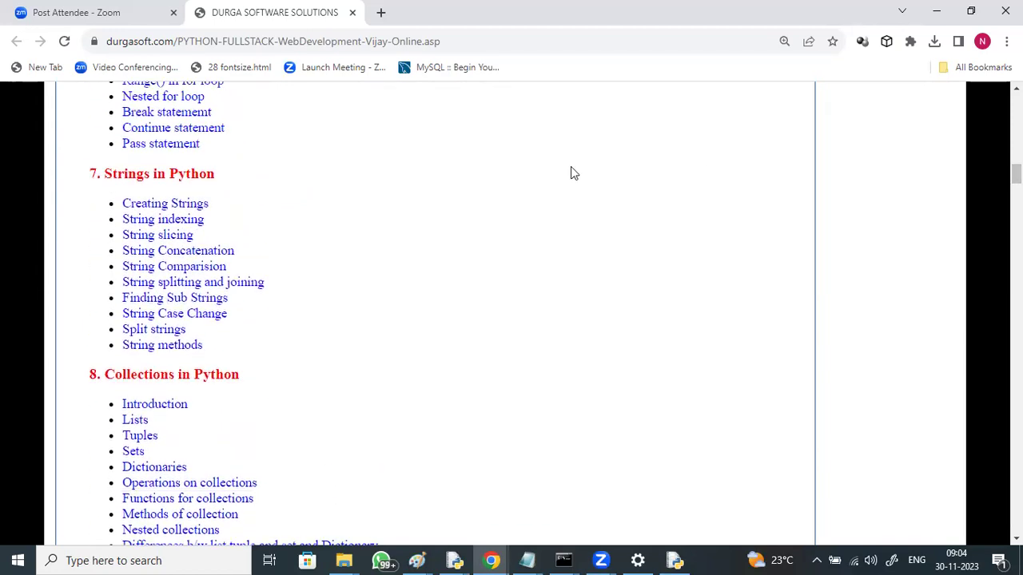
drag(102, 174, 262, 337)
click(132, 366)
drag(114, 375, 239, 376)
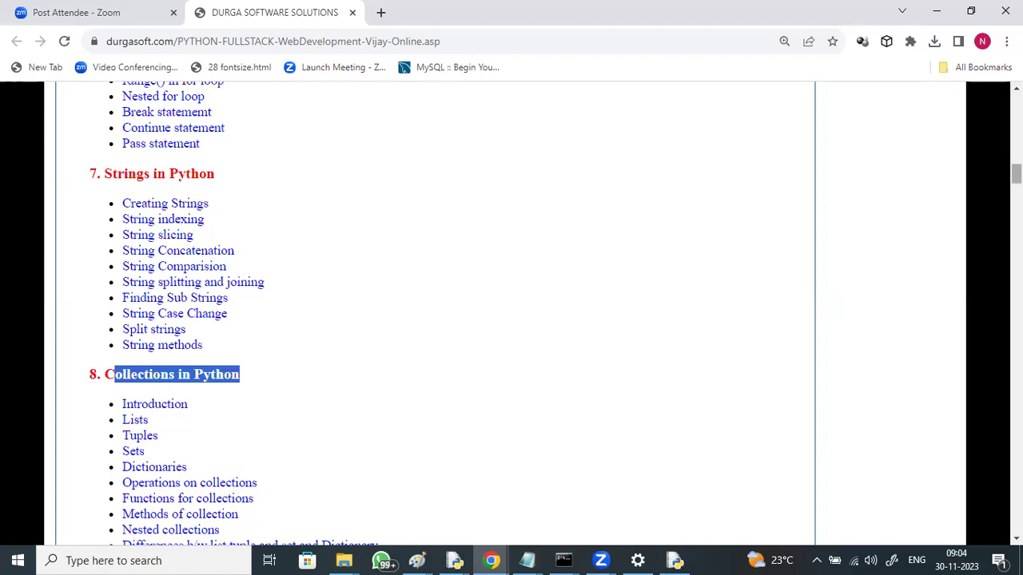
Highlight the first topics of the "Python Lists" section, then clear the highlight.
scroll(436, 312, down, 5)
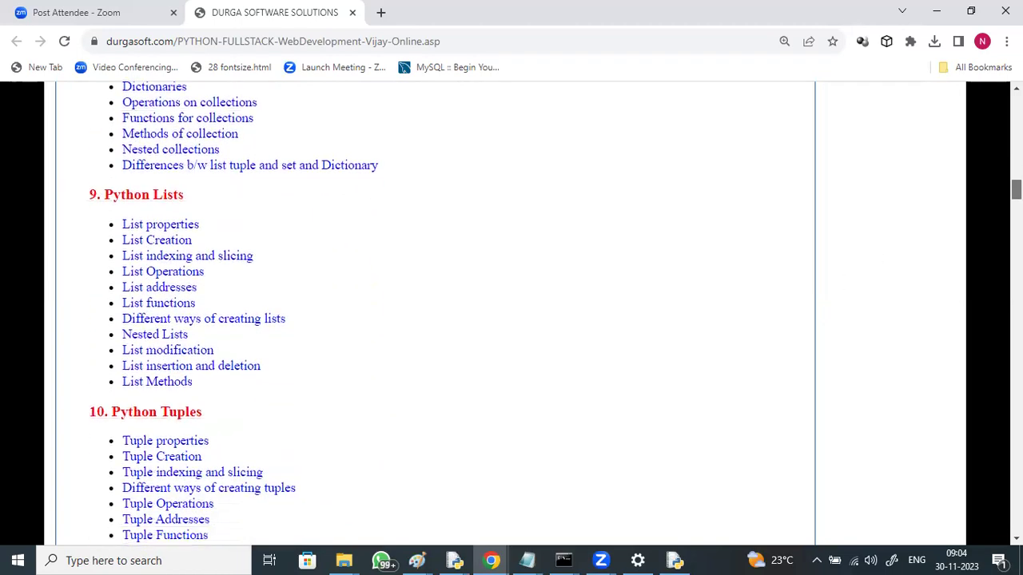
scroll(334, 228, down, 1)
drag(105, 149, 251, 235)
click(250, 237)
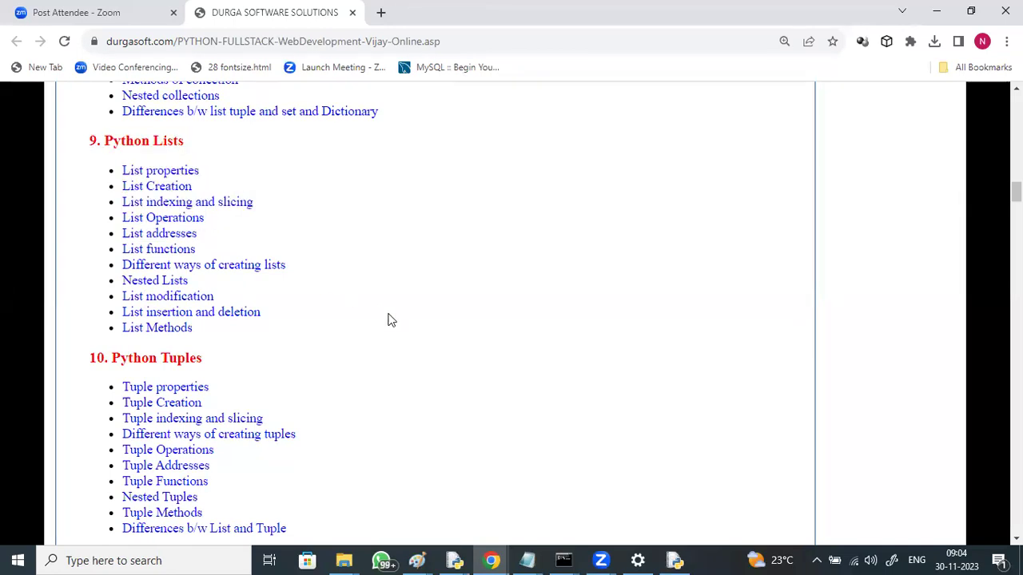
Highlight the "Functions in Python" topics on function properties, argument types, variable length arguments and variables scope.
drag(1015, 192, 1016, 222)
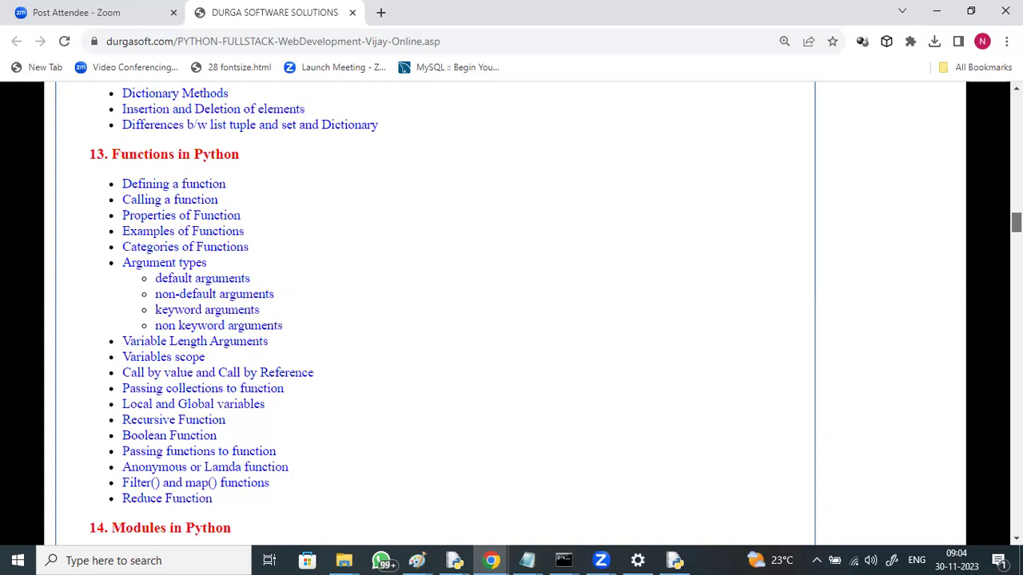
drag(122, 218, 251, 222)
drag(122, 264, 279, 294)
drag(220, 310, 286, 316)
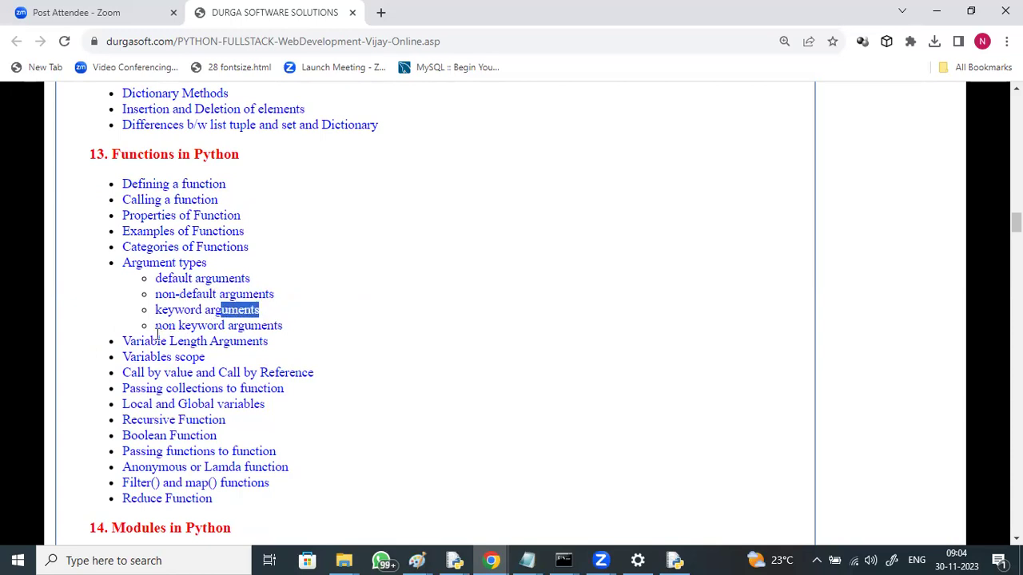
drag(157, 341, 285, 358)
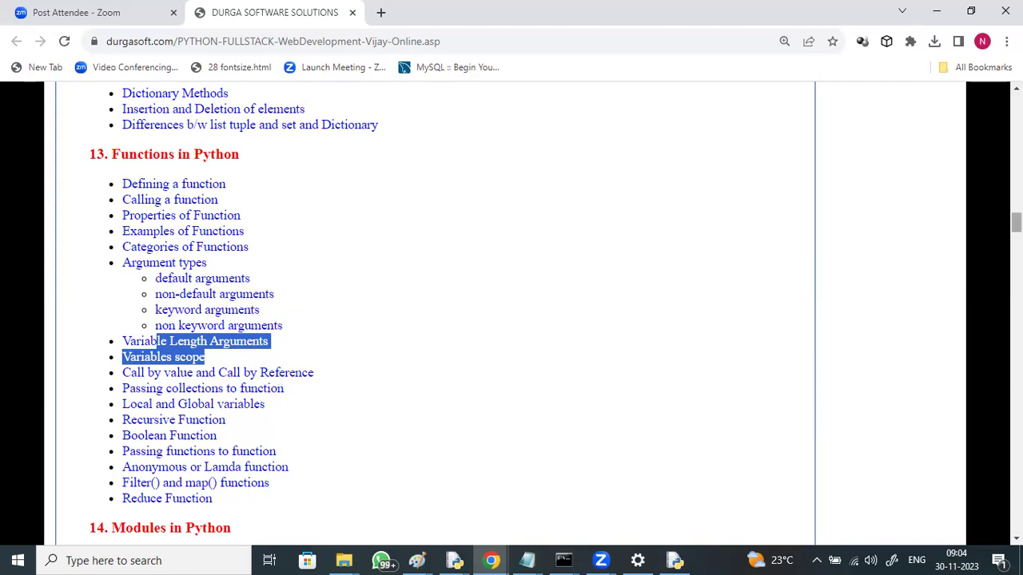
Review the syllabus from "Modules in Python" through "Regular Expressions" and highlight the "Database Access" heading.
scroll(511, 312, down, 3)
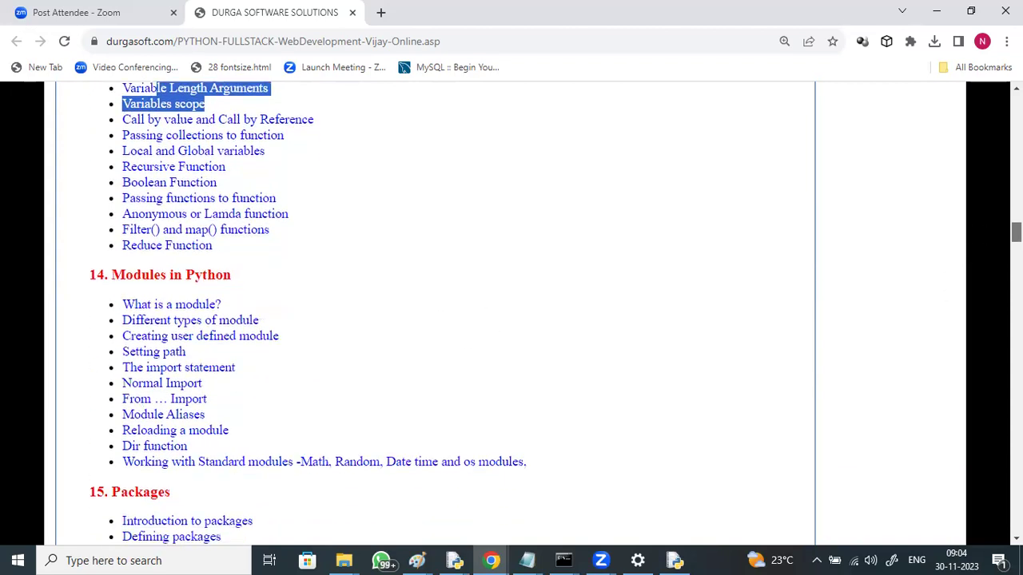
scroll(511, 311, down, 1)
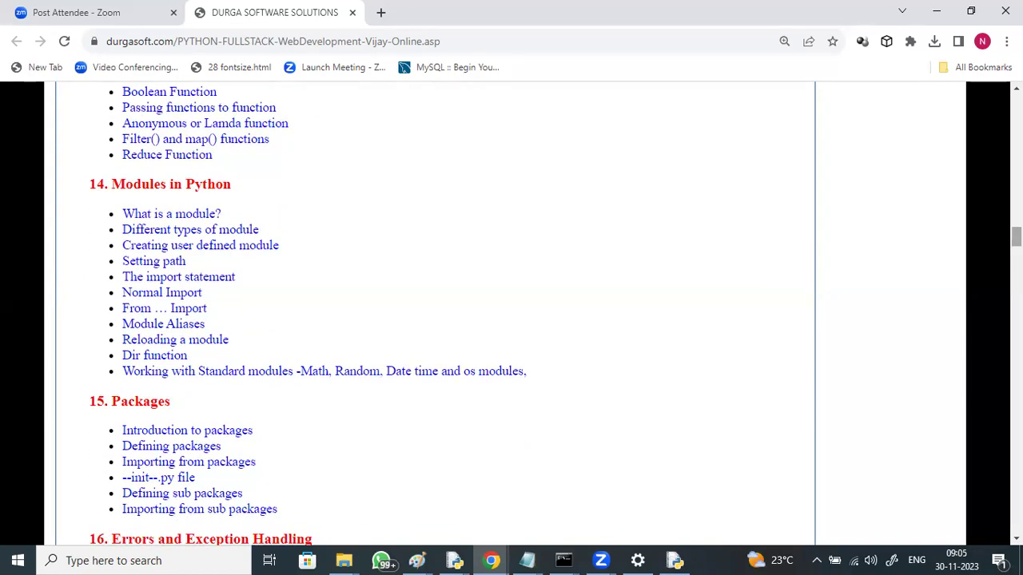
scroll(512, 312, down, 4)
scroll(511, 312, down, 2)
scroll(511, 311, down, 4)
scroll(512, 312, down, 4)
scroll(791, 296, down, 1)
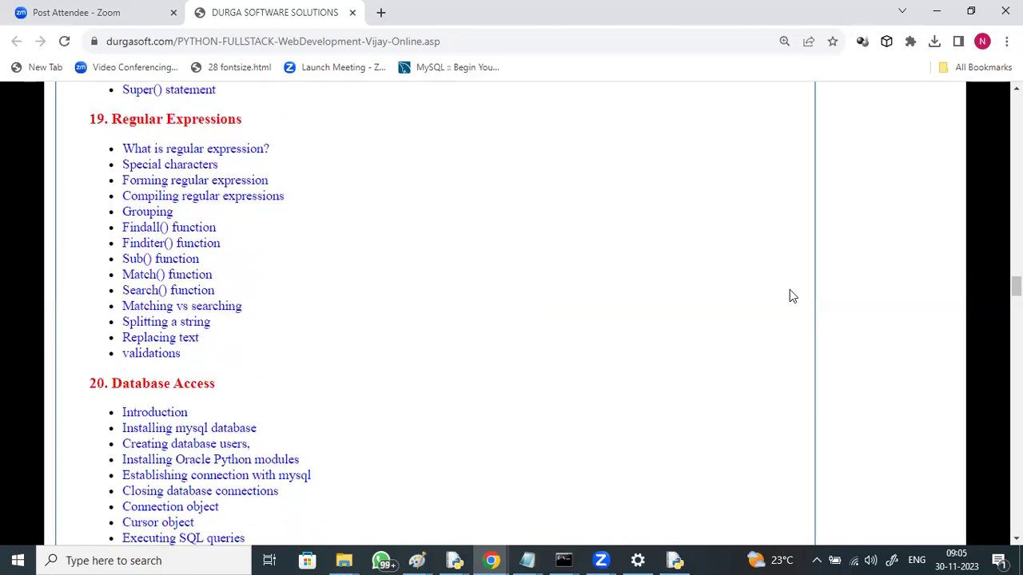
drag(117, 385, 236, 394)
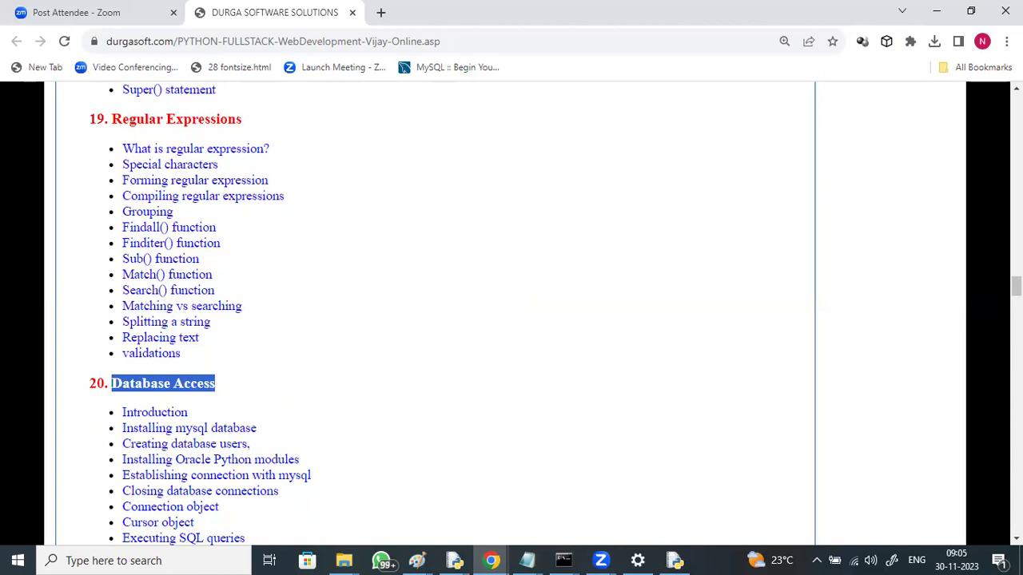
Review the Database Access and Python Date and Time topics, and highlight the "Operating System Module" section down to "Os help".
scroll(1016, 288, down, 3)
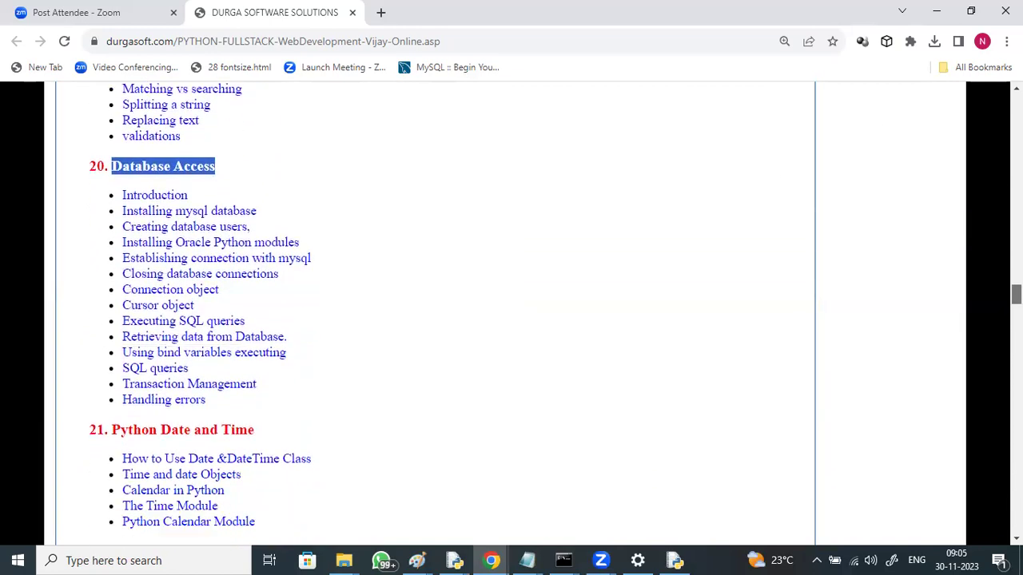
scroll(511, 311, down, 2)
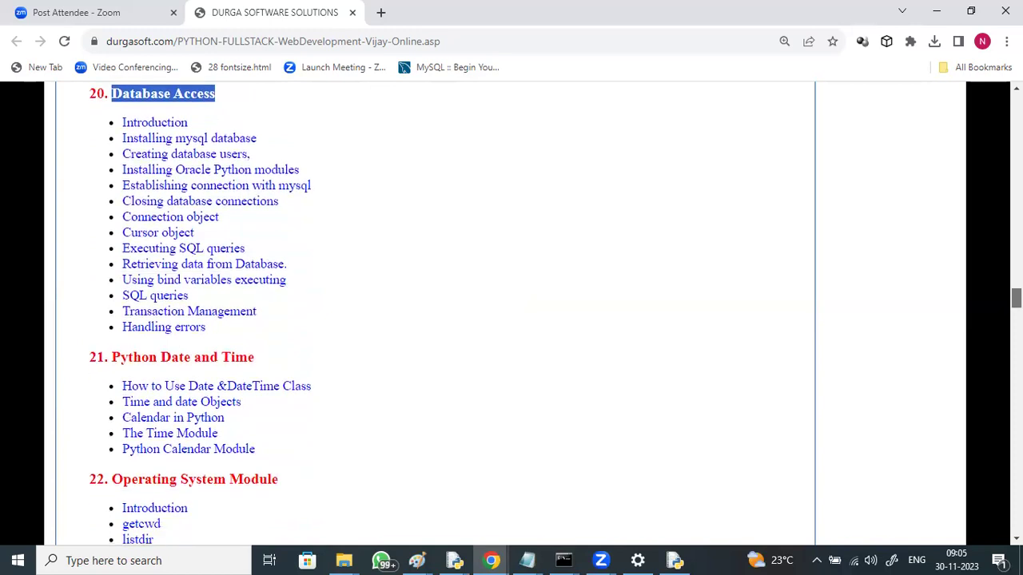
scroll(511, 312, down, 1)
scroll(511, 311, down, 2)
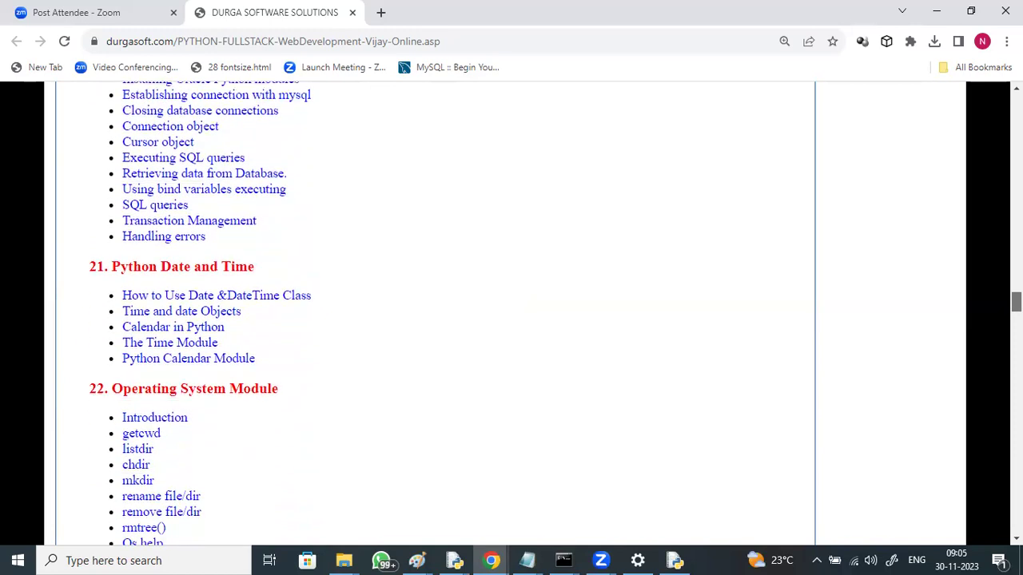
scroll(511, 311, down, 1)
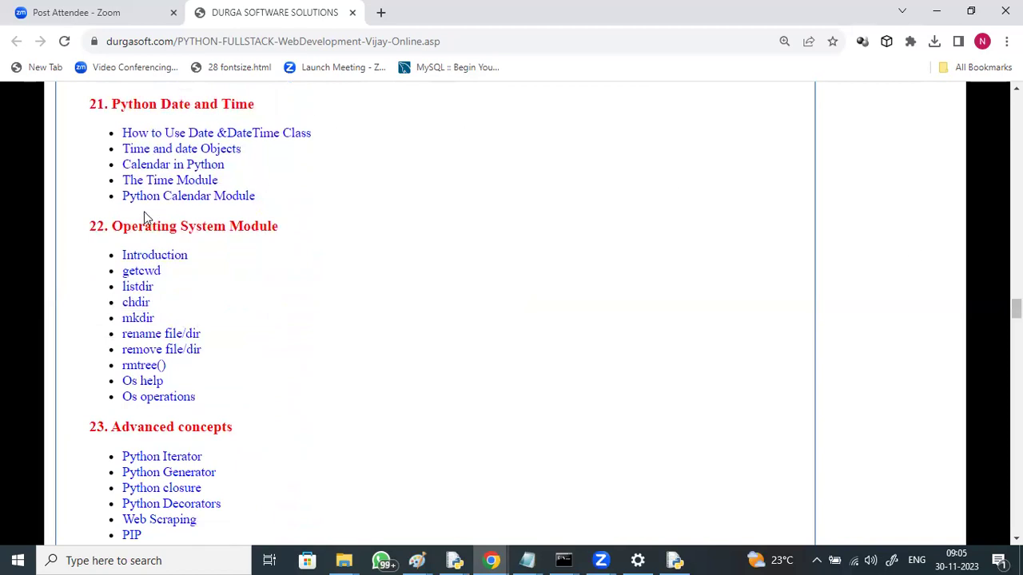
drag(123, 226, 259, 381)
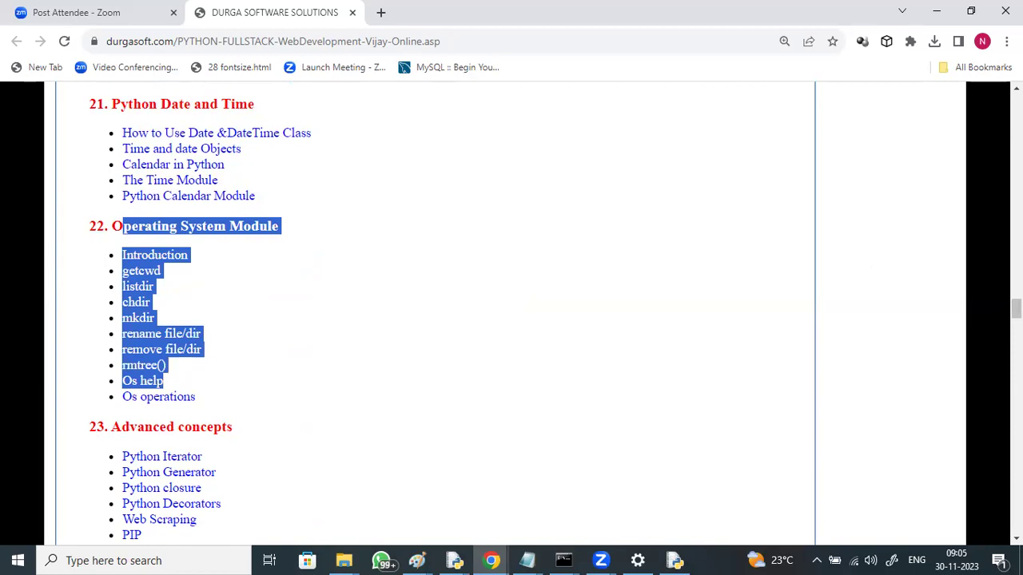
Examine the remaining Python syllabus sections, from "Advanced concepts" through "Python Matplotlib".
scroll(512, 312, down, 1)
scroll(511, 311, down, 4)
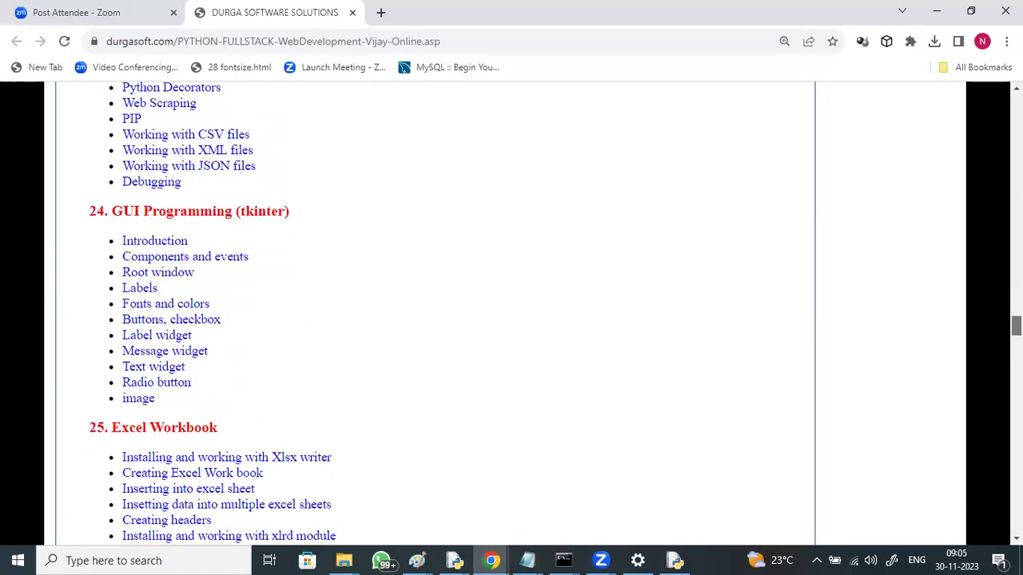
scroll(511, 311, down, 1)
scroll(511, 312, down, 3)
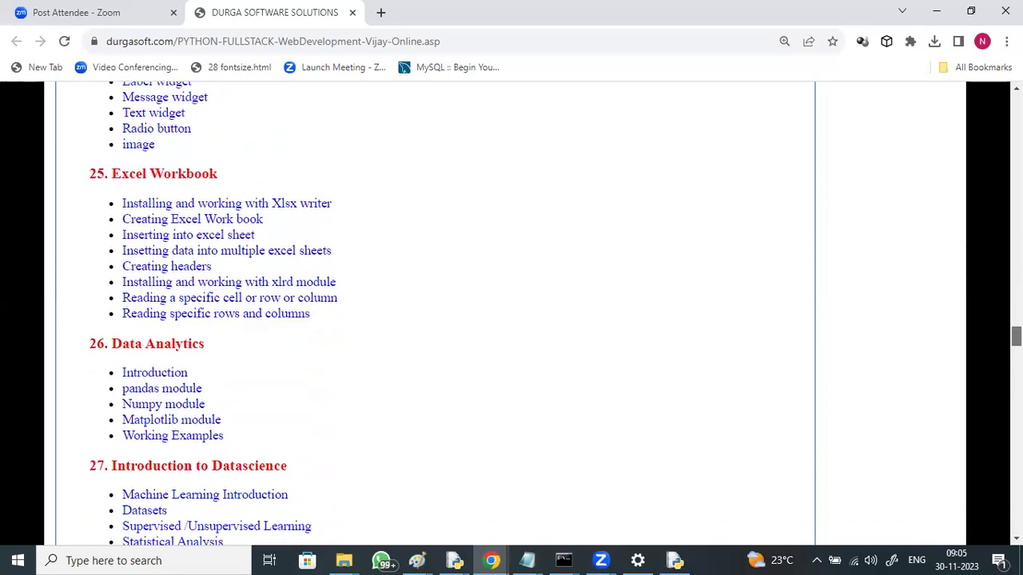
scroll(511, 312, down, 3)
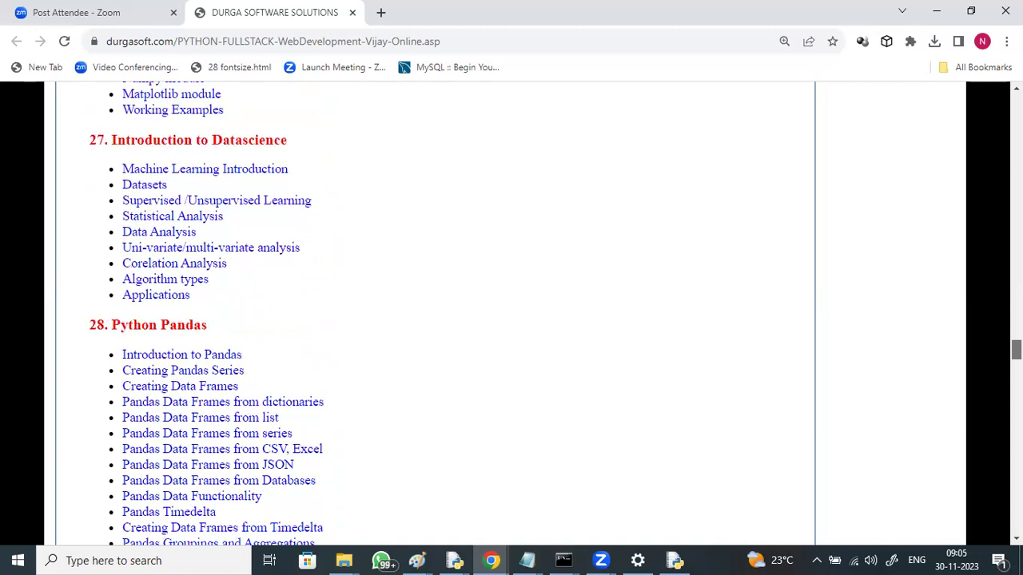
scroll(512, 312, down, 5)
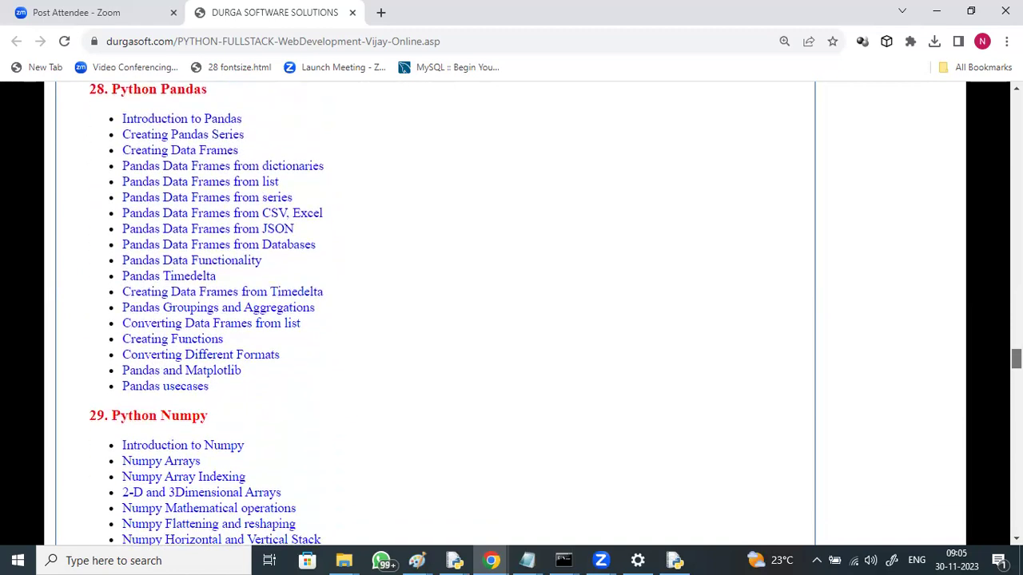
scroll(512, 312, down, 4)
scroll(511, 312, up, 2)
scroll(512, 311, down, 1)
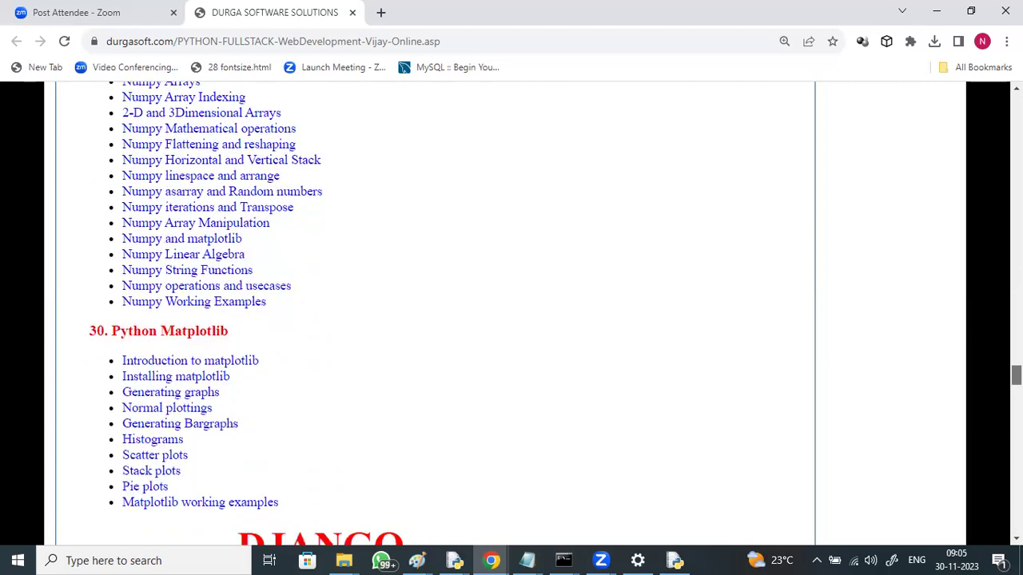
scroll(511, 311, up, 1)
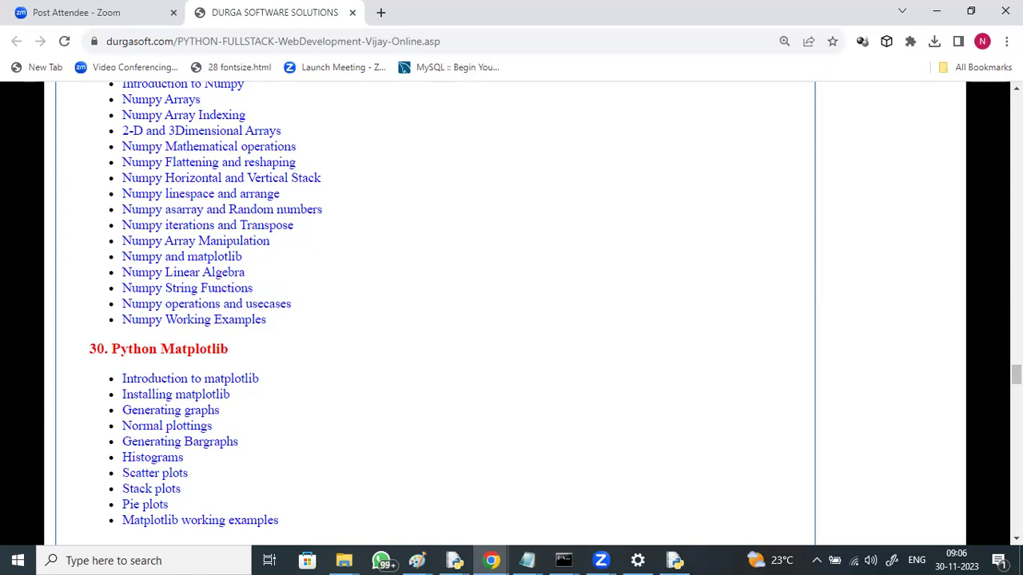
Examine the DJANGO syllabus and the HTML and CSS topics under "UI Technologies".
scroll(1016, 375, down, 3)
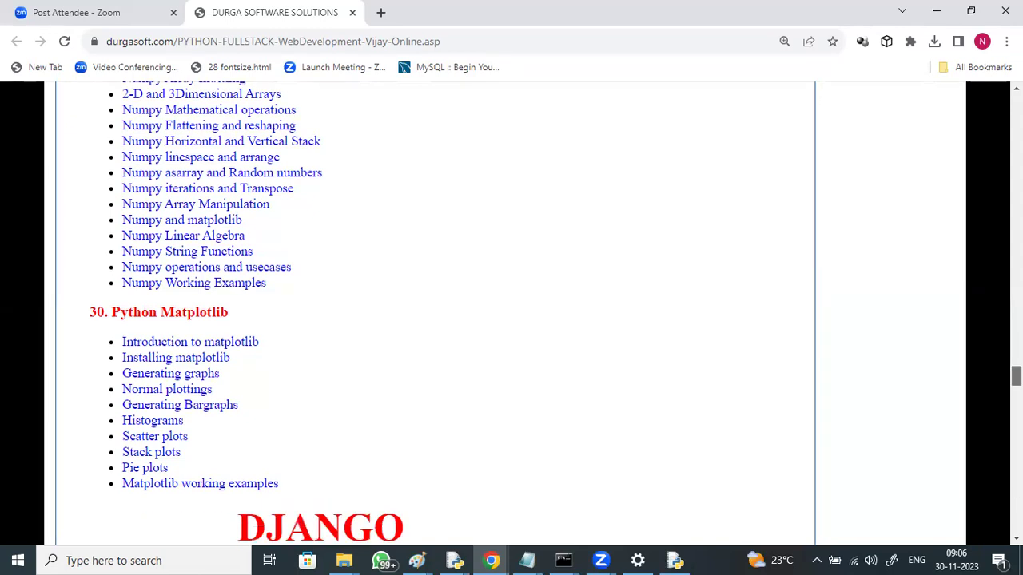
scroll(1016, 375, down, 1)
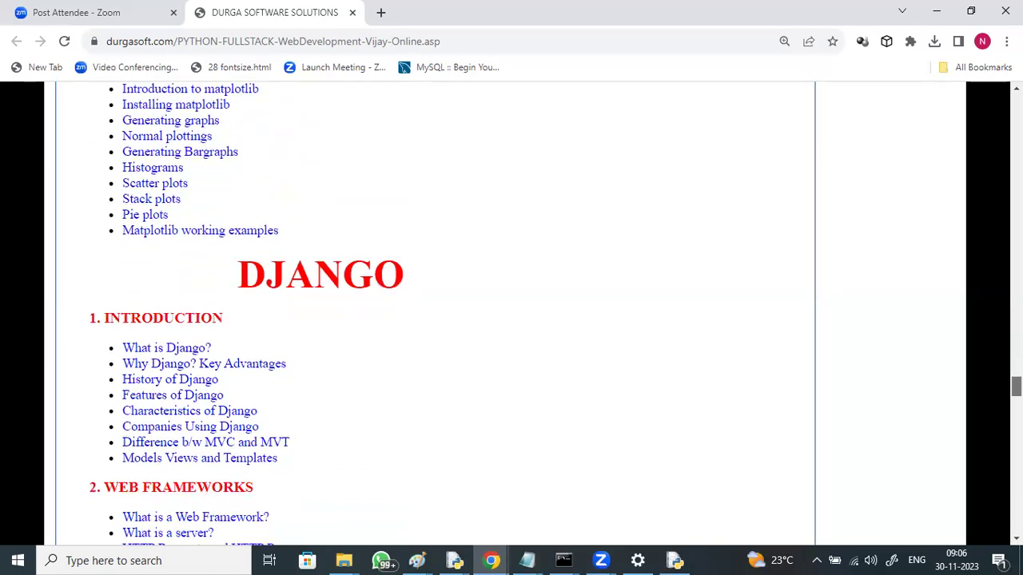
scroll(511, 312, down, 6)
scroll(512, 311, down, 5)
scroll(511, 312, down, 6)
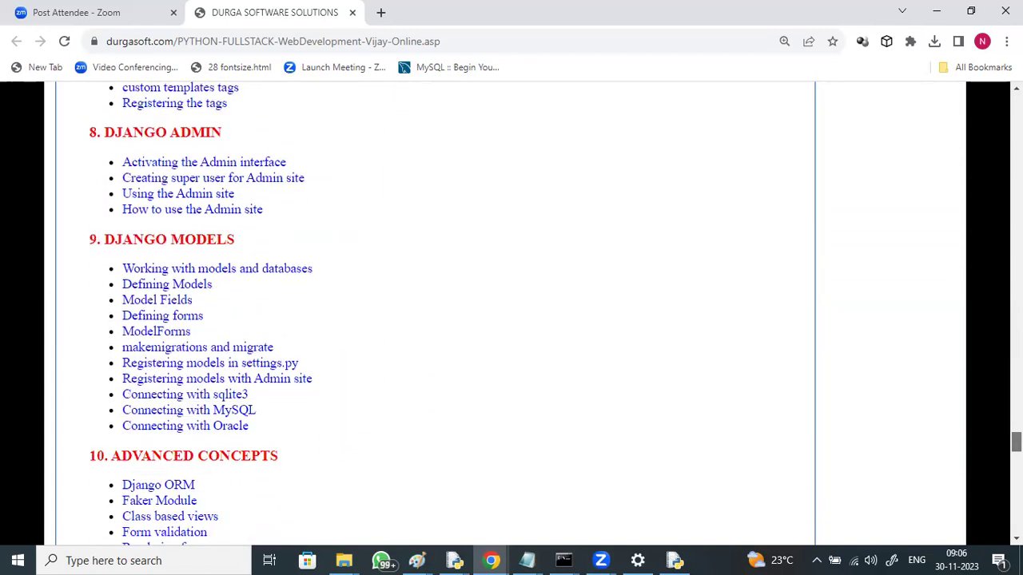
scroll(511, 312, down, 3)
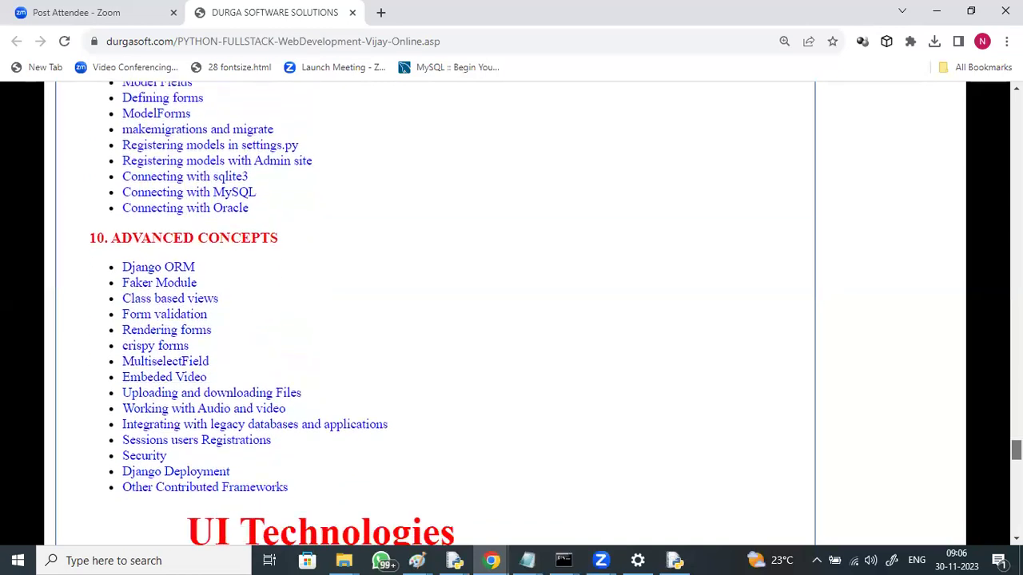
scroll(512, 312, down, 4)
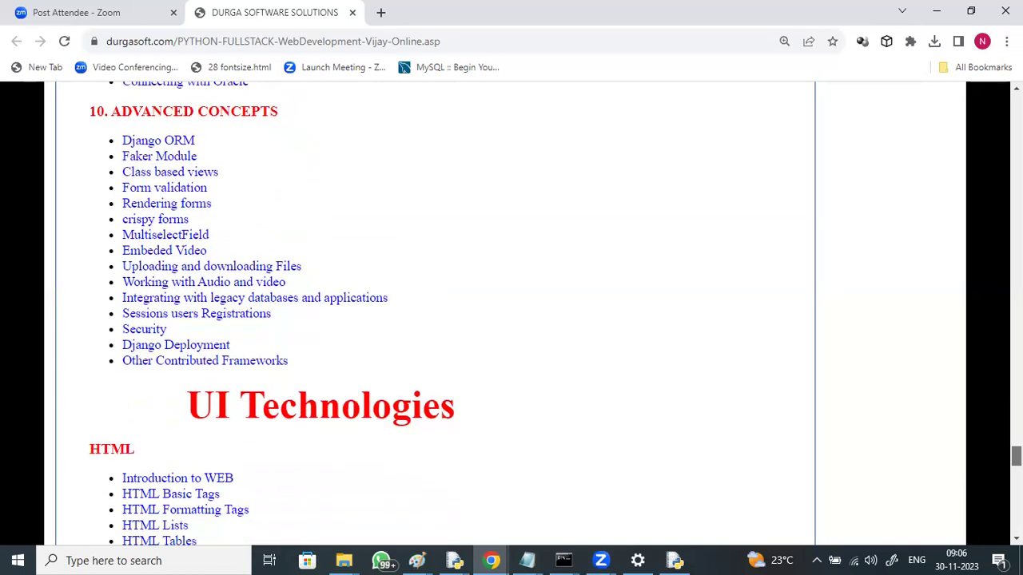
scroll(511, 312, down, 2)
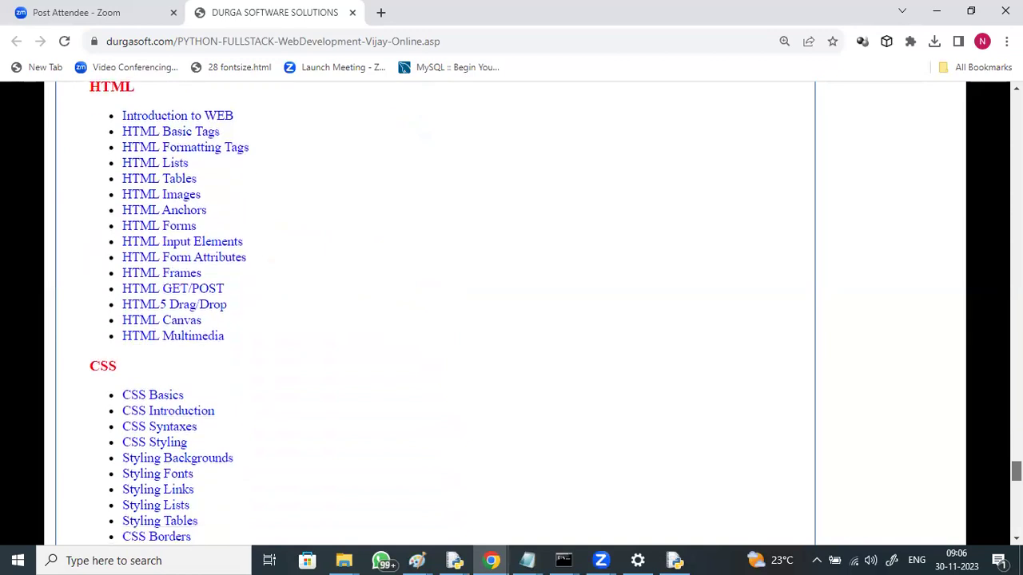
Review the CSS and JAVASCRIPT topics down to the MYSQL heading, then return to the PYTHON syllabus near the start.
scroll(512, 312, down, 3)
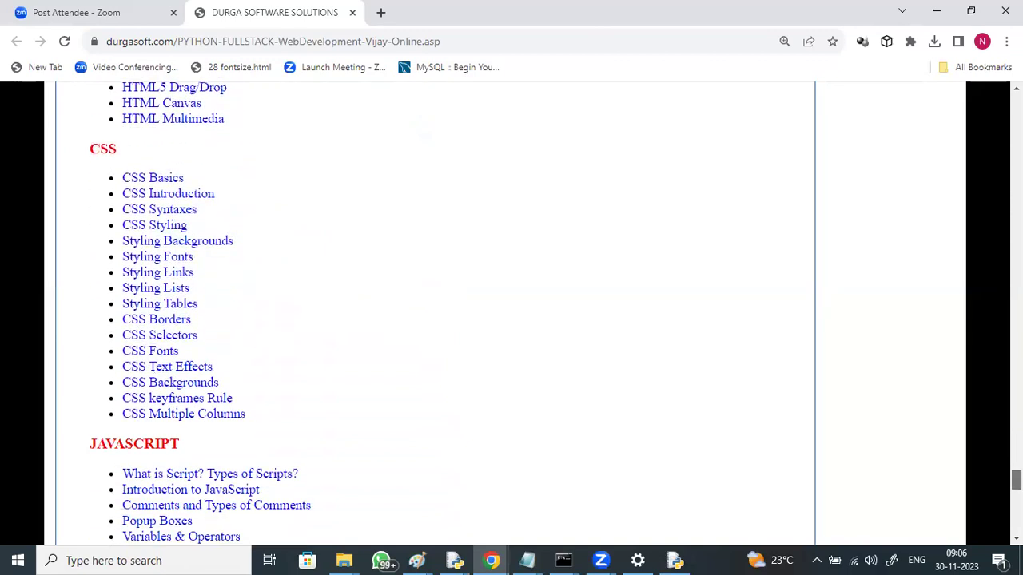
scroll(512, 312, down, 2)
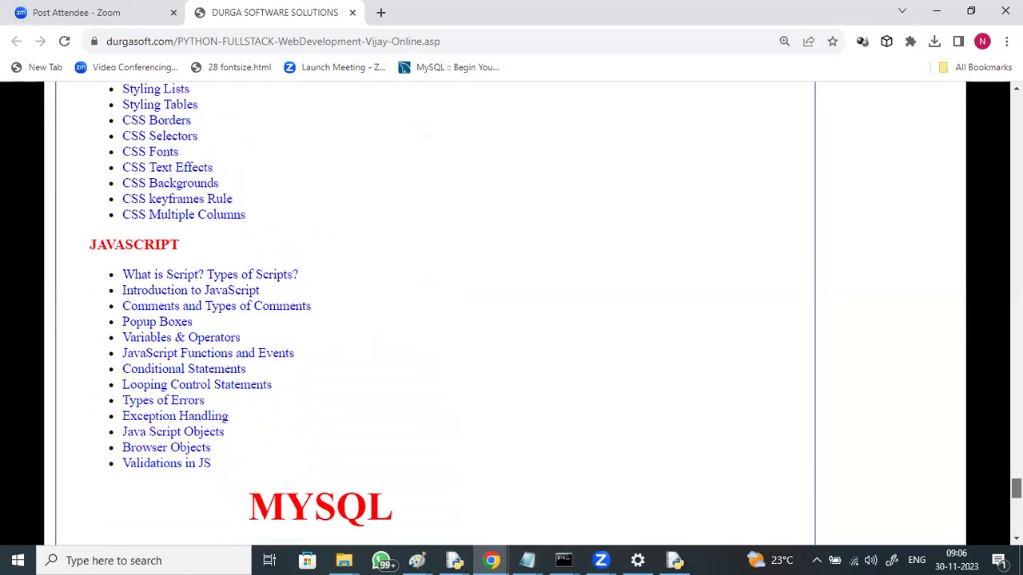
scroll(511, 312, up, 20)
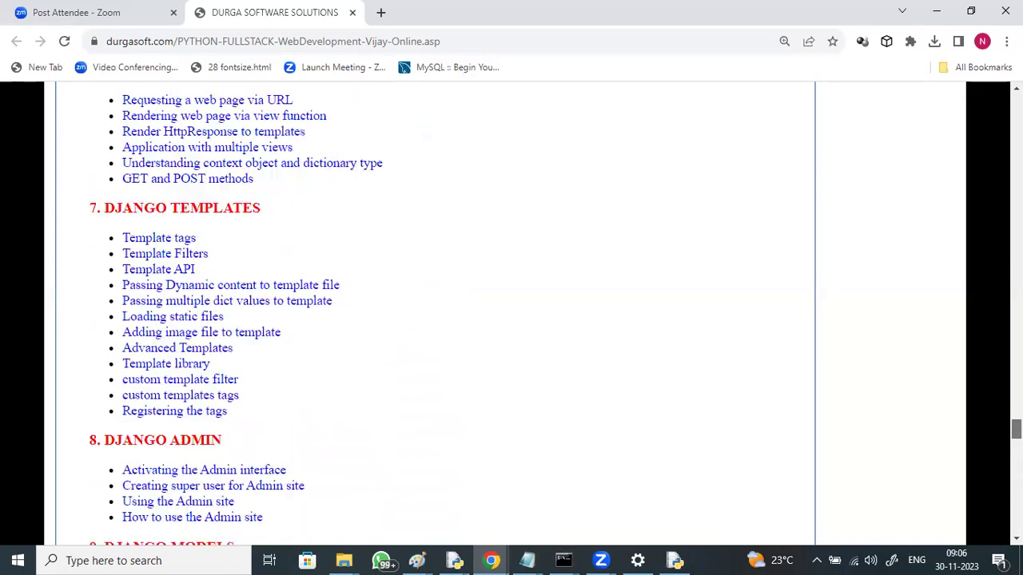
scroll(511, 311, up, 3)
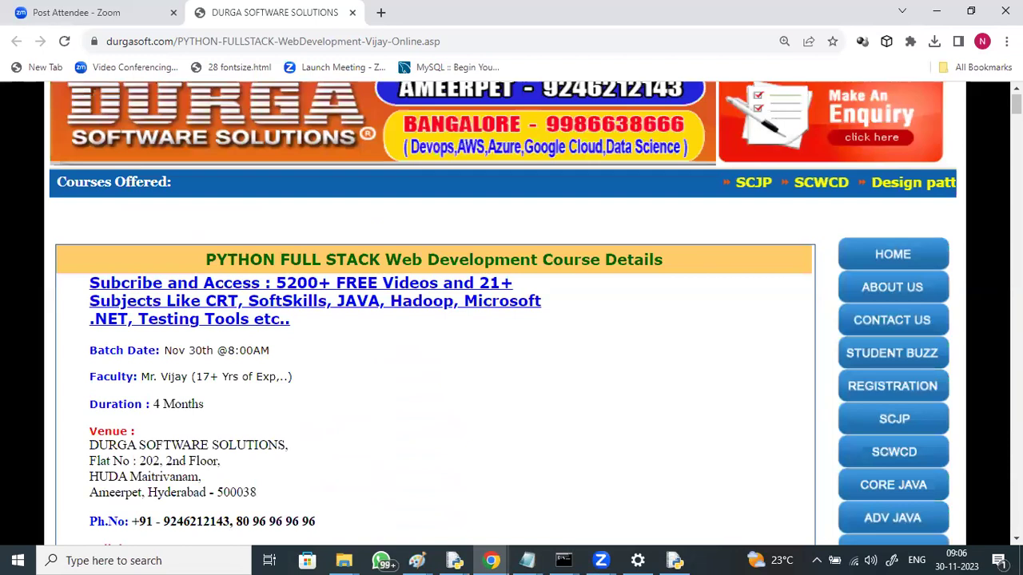
scroll(512, 311, down, 4)
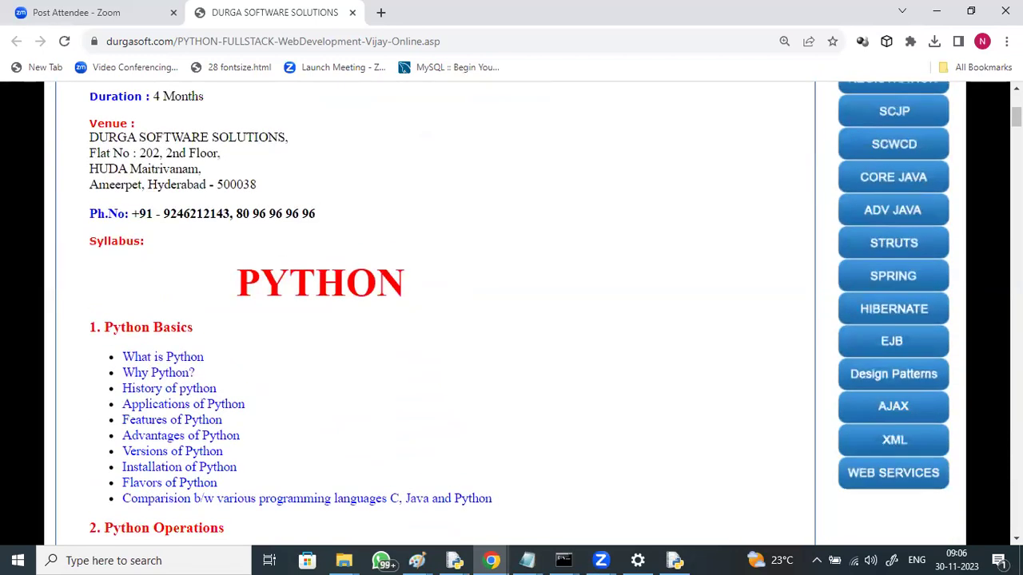
Switch to Paint and handwrite "Python" with three lines branching out from it.
click(180, 558)
text(paint)
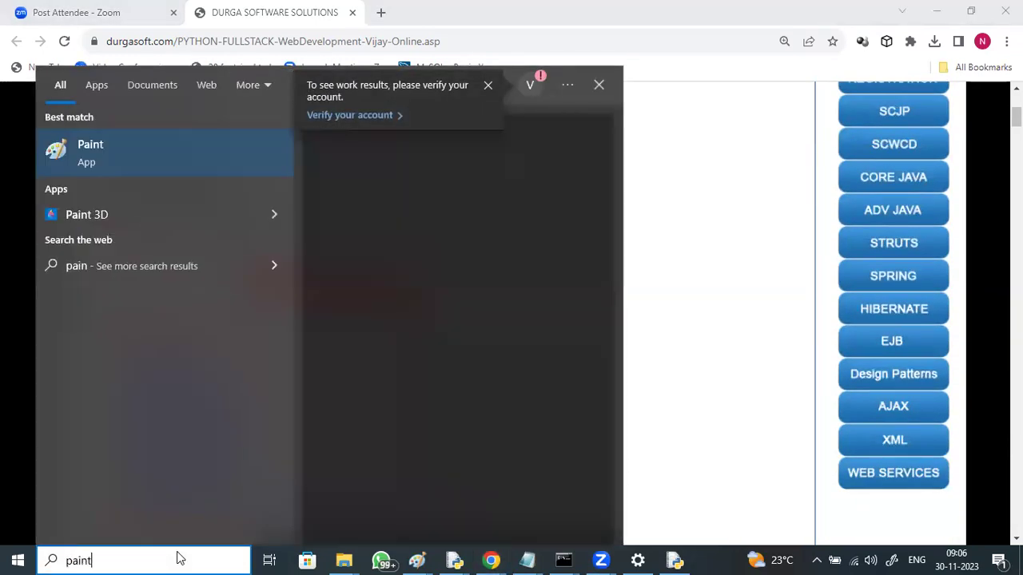
key(Return)
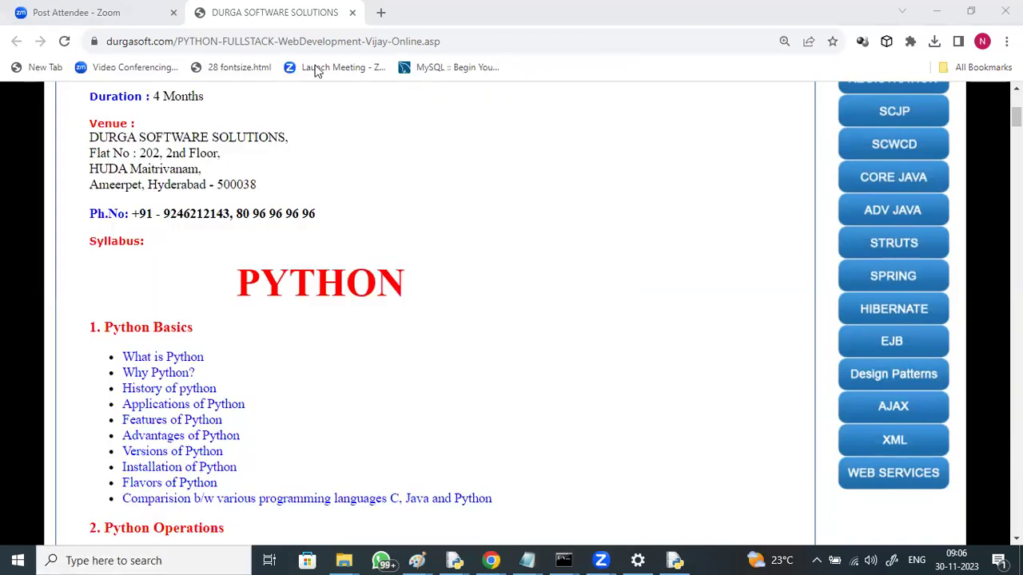
mouse_move(184, 127)
mouse_down()
mouse_move(192, 169)
mouse_move(399, 107)
mouse_up()
mouse_move(264, 155)
mouse_down()
mouse_move(416, 155)
mouse_move(355, 181)
mouse_move(417, 193)
mouse_up()
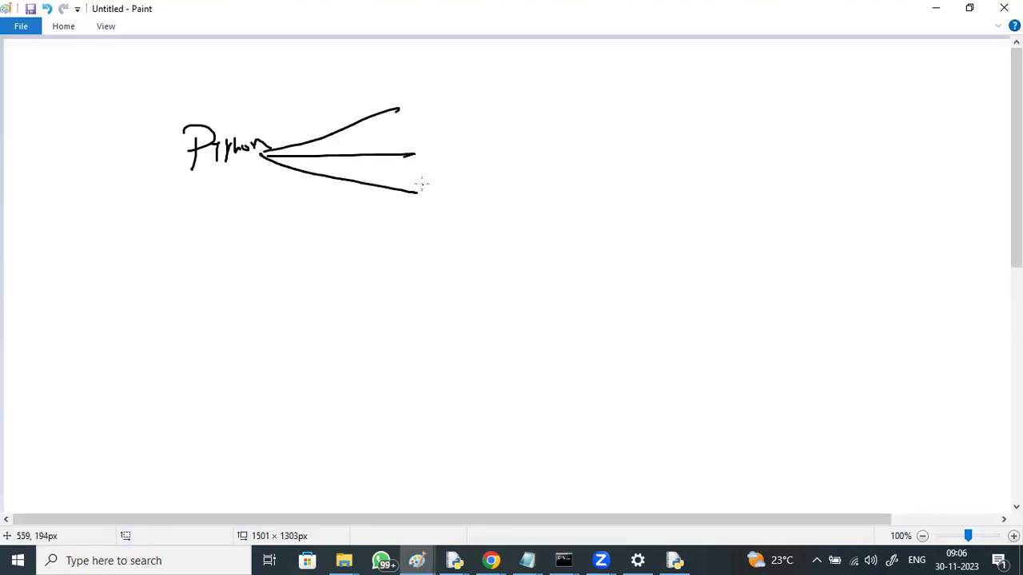
Bracket the three Python branches and write "70hrs — 2months — 5K" beside them, circling 5K.
mouse_move(401, 104)
mouse_down()
mouse_move(424, 164)
mouse_move(416, 190)
mouse_up()
drag(436, 145, 464, 144)
mouse_move(460, 136)
mouse_down()
mouse_move(467, 147)
mouse_move(494, 135)
mouse_move(649, 128)
mouse_up()
drag(717, 125, 669, 126)
drag(737, 112, 727, 130)
mouse_move(741, 112)
mouse_down()
mouse_move(741, 128)
mouse_move(761, 128)
mouse_up()
mouse_move(748, 99)
mouse_down()
mouse_move(761, 112)
mouse_move(751, 97)
mouse_up()
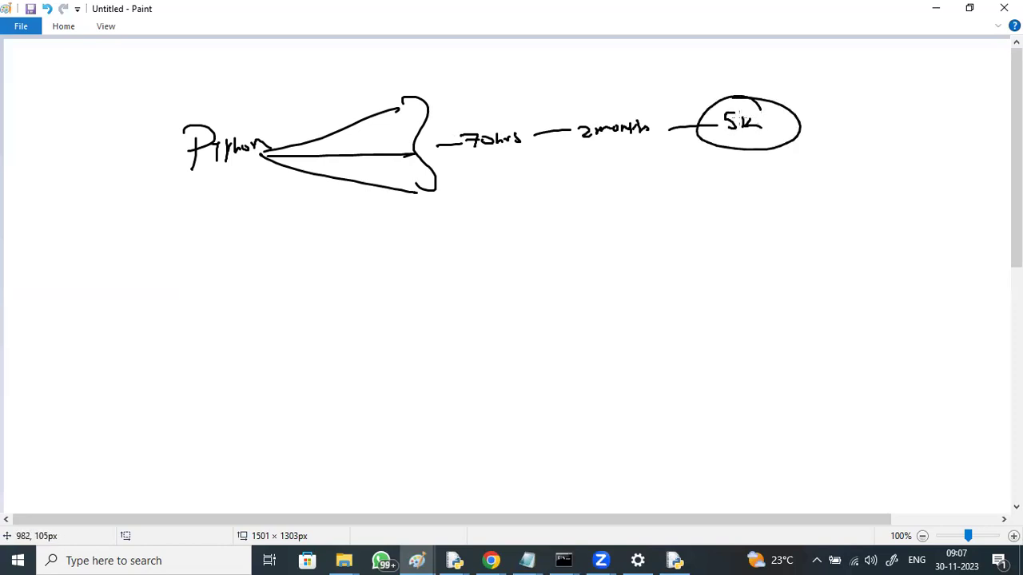
Number Python as 1), draw a tall brace labelled "Full stack" beside it, and add a plus sign below Python.
drag(147, 148, 147, 160)
drag(149, 129, 114, 189)
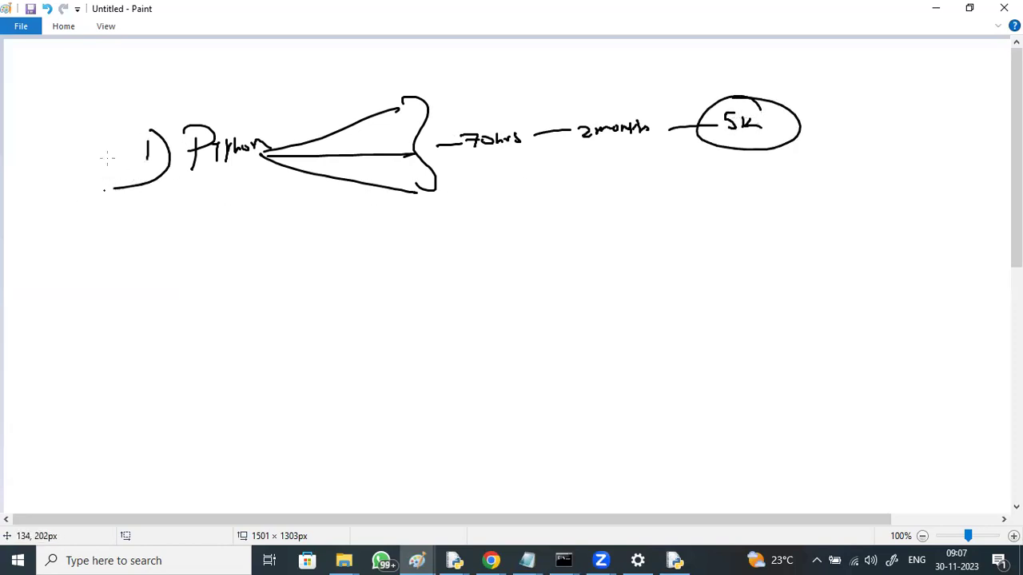
drag(132, 138, 144, 449)
mouse_move(16, 227)
mouse_down()
mouse_move(13, 246)
mouse_move(27, 218)
mouse_up()
drag(13, 231, 26, 230)
mouse_move(34, 221)
mouse_down()
mouse_move(40, 259)
mouse_move(92, 233)
mouse_up()
mouse_move(206, 209)
mouse_down()
mouse_move(236, 204)
mouse_move(208, 228)
mouse_up()
Handwrite "2) Web development" below the plus sign.
drag(141, 252, 155, 262)
mouse_move(151, 235)
mouse_down()
mouse_move(120, 281)
mouse_move(200, 254)
mouse_up()
drag(202, 242, 212, 261)
mouse_move(238, 250)
mouse_down()
mouse_move(227, 253)
mouse_move(240, 257)
mouse_up()
drag(243, 249, 325, 238)
List html, CSS, JS and BS with leading dashes under "Web development".
drag(312, 276, 339, 275)
mouse_move(340, 265)
mouse_down()
mouse_move(350, 278)
mouse_move(379, 275)
mouse_move(388, 256)
mouse_up()
drag(317, 305, 348, 304)
mouse_move(365, 298)
mouse_down()
mouse_move(356, 310)
mouse_move(374, 310)
mouse_up()
drag(381, 297, 385, 310)
mouse_move(323, 337)
mouse_down()
mouse_move(363, 339)
mouse_move(384, 326)
mouse_up()
mouse_move(390, 326)
mouse_down()
mouse_move(372, 339)
mouse_move(375, 369)
mouse_up()
Add a plus sign and "3) Django Framework" below the web list, with an arrow to "15-20 Apps".
drag(219, 382, 253, 372)
drag(241, 374, 233, 393)
drag(150, 422, 144, 455)
drag(203, 424, 205, 443)
mouse_move(206, 441)
mouse_down()
mouse_move(237, 428)
mouse_move(279, 478)
mouse_move(283, 424)
mouse_move(306, 412)
mouse_up()
drag(303, 414, 391, 403)
drag(322, 452, 470, 425)
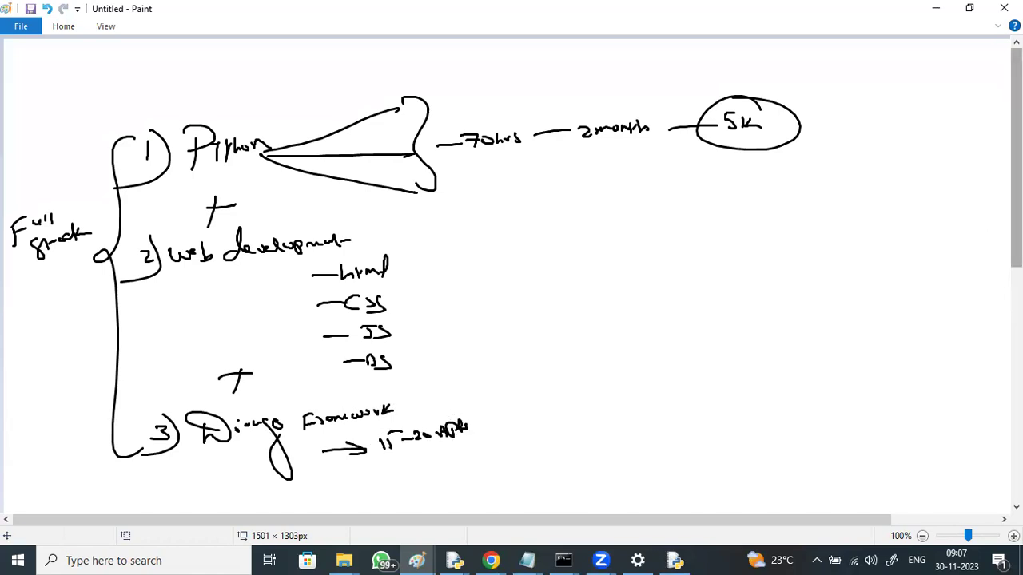
Add a plus sign and the item "4) Rest API" below the Django entry.
scroll(968, 265, down, 3)
drag(186, 390, 229, 382)
drag(202, 374, 198, 397)
mouse_move(140, 412)
mouse_down()
mouse_move(152, 424)
mouse_move(128, 446)
mouse_up()
mouse_move(194, 436)
mouse_down()
mouse_move(210, 407)
mouse_move(247, 415)
mouse_up()
mouse_move(273, 423)
mouse_down()
mouse_move(279, 407)
mouse_move(291, 422)
mouse_up()
drag(274, 416, 304, 409)
mouse_move(315, 406)
mouse_down()
mouse_move(317, 419)
mouse_move(327, 398)
mouse_up()
drag(309, 420, 334, 414)
mouse_move(147, 412)
mouse_down()
mouse_move(136, 427)
mouse_move(155, 423)
mouse_up()
Add a plus sign and the item "5) Project" below "Rest API".
mouse_move(152, 419)
mouse_down()
mouse_move(159, 440)
mouse_move(210, 472)
mouse_up()
drag(200, 462, 224, 457)
drag(149, 473, 139, 500)
mouse_move(150, 473)
mouse_down()
mouse_move(162, 470)
mouse_move(160, 512)
mouse_up()
mouse_move(198, 476)
mouse_down()
mouse_move(196, 495)
mouse_move(208, 484)
mouse_up()
drag(212, 483, 259, 483)
drag(266, 476, 264, 484)
drag(270, 470, 272, 484)
drag(265, 478, 275, 476)
Bracket items 2 to 5 and write "60hrs → 2months — 7K" beside the brace.
mouse_move(415, 102)
mouse_down()
mouse_move(521, 278)
mouse_move(446, 467)
mouse_up()
drag(517, 243, 656, 224)
mouse_move(668, 209)
mouse_down()
mouse_move(681, 220)
mouse_move(775, 203)
mouse_up()
drag(777, 201, 828, 206)
Join the two hour figures with lines to "130hrs" and the two month figures to "4month".
scroll(1016, 200, up, 2)
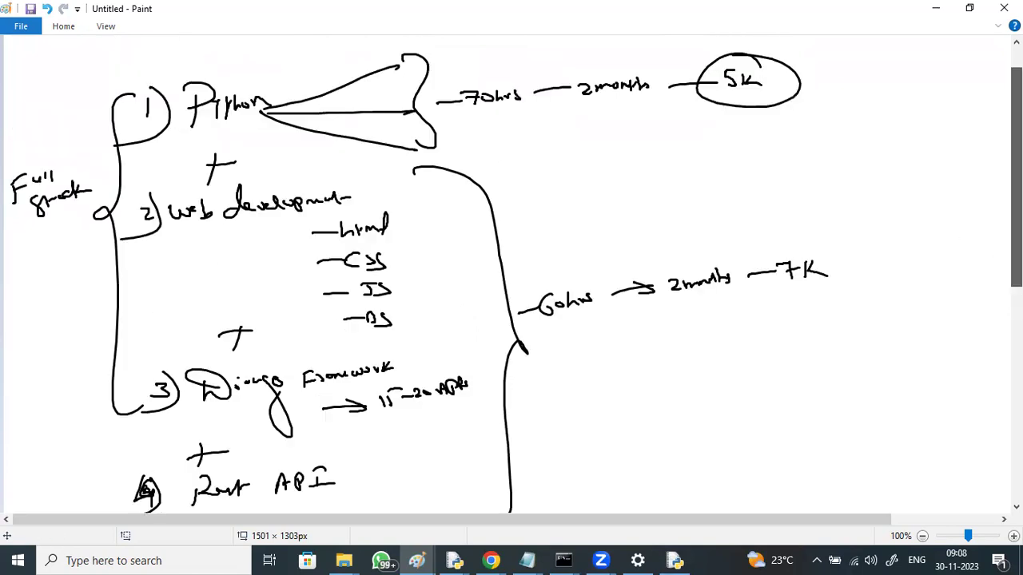
scroll(531, 168, up, 1)
mouse_move(509, 156)
mouse_down()
mouse_move(567, 216)
mouse_move(541, 349)
mouse_up()
mouse_move(644, 249)
mouse_down()
mouse_move(638, 271)
mouse_move(648, 270)
mouse_up()
mouse_move(656, 257)
mouse_down()
mouse_move(656, 268)
mouse_move(672, 254)
mouse_up()
mouse_move(632, 163)
mouse_down()
mouse_move(747, 284)
mouse_move(695, 307)
mouse_up()
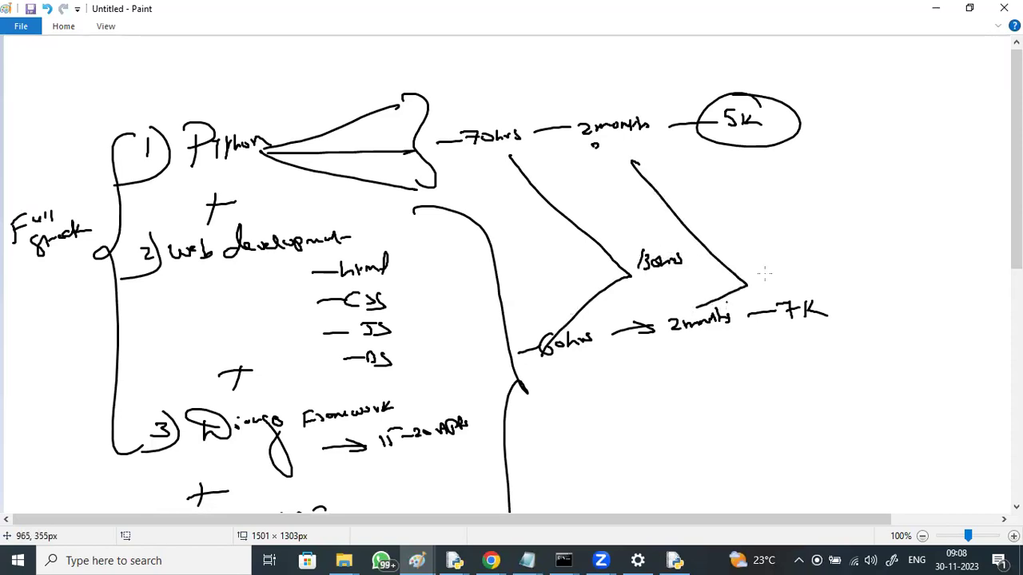
mouse_move(751, 268)
mouse_down()
mouse_move(758, 280)
mouse_move(800, 271)
mouse_up()
Underline Python, join 5K and 7K with lines to a circled "12K", and cross the 12K out.
drag(187, 181, 326, 171)
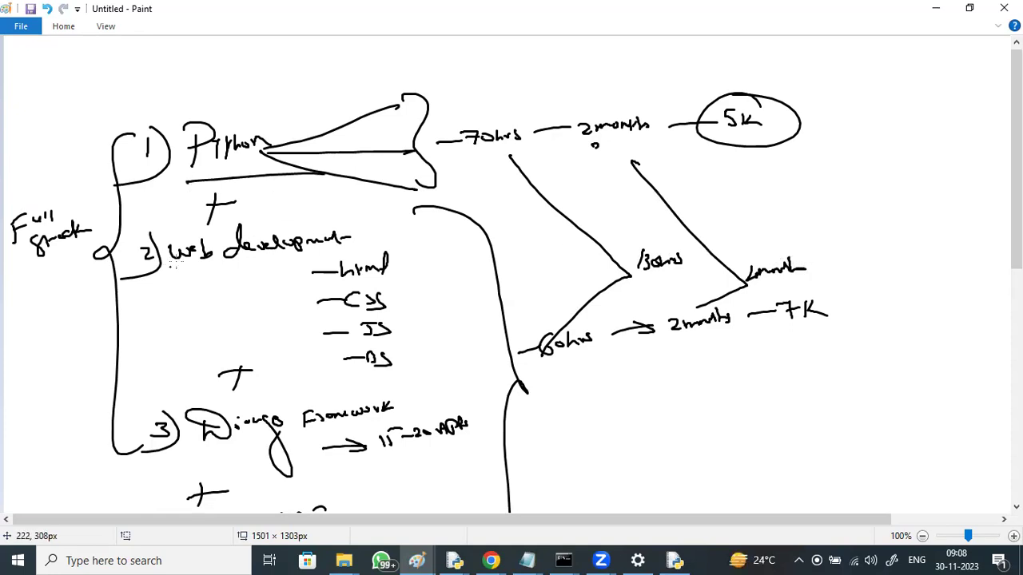
mouse_move(772, 145)
mouse_down()
mouse_move(865, 249)
mouse_move(805, 318)
mouse_up()
mouse_move(908, 264)
mouse_down()
mouse_move(909, 280)
mouse_move(943, 277)
mouse_up()
drag(927, 244, 879, 250)
mouse_move(879, 246)
mouse_down()
mouse_move(898, 262)
mouse_move(931, 257)
mouse_up()
drag(895, 259, 955, 299)
drag(925, 254, 860, 317)
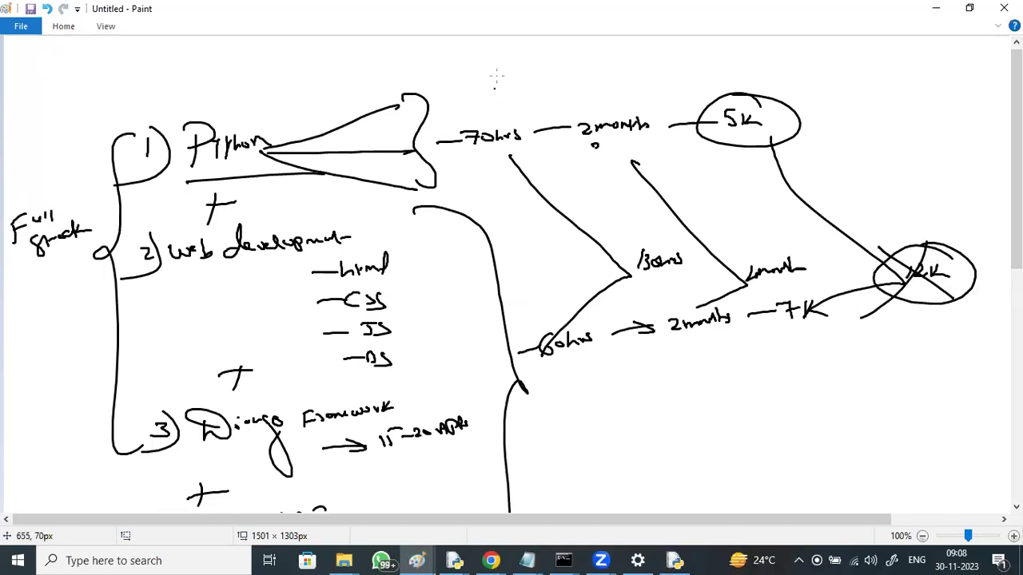
Circle "Full stack", draw a line from the crossed-out 12K to a double-circled "10K", and mark 5K and 7K with slanted strokes.
mouse_move(84, 190)
mouse_down()
mouse_move(30, 197)
mouse_move(120, 201)
mouse_move(90, 188)
mouse_up()
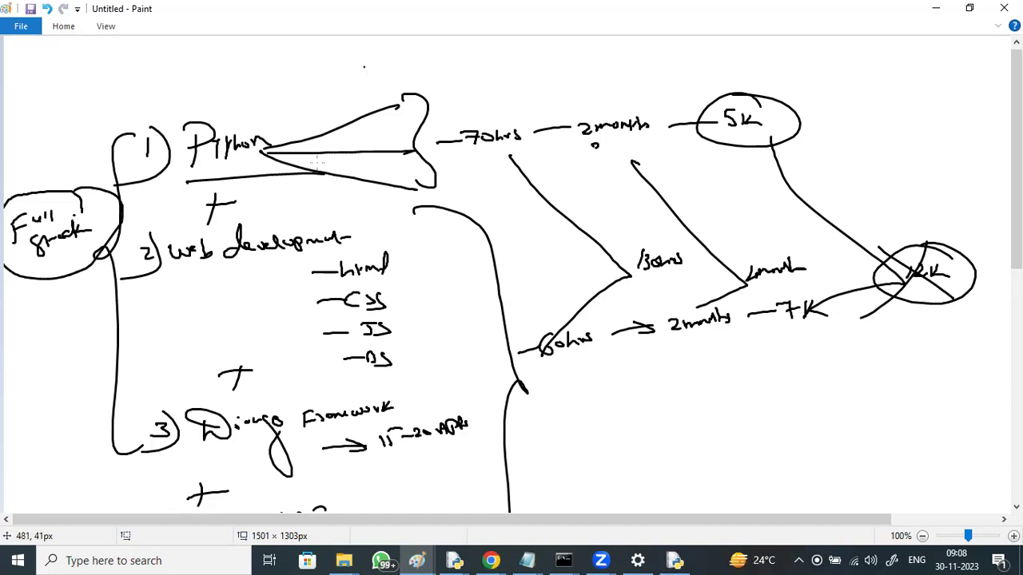
drag(924, 308, 918, 382)
mouse_move(930, 364)
mouse_down()
mouse_move(932, 382)
mouse_move(931, 356)
mouse_up()
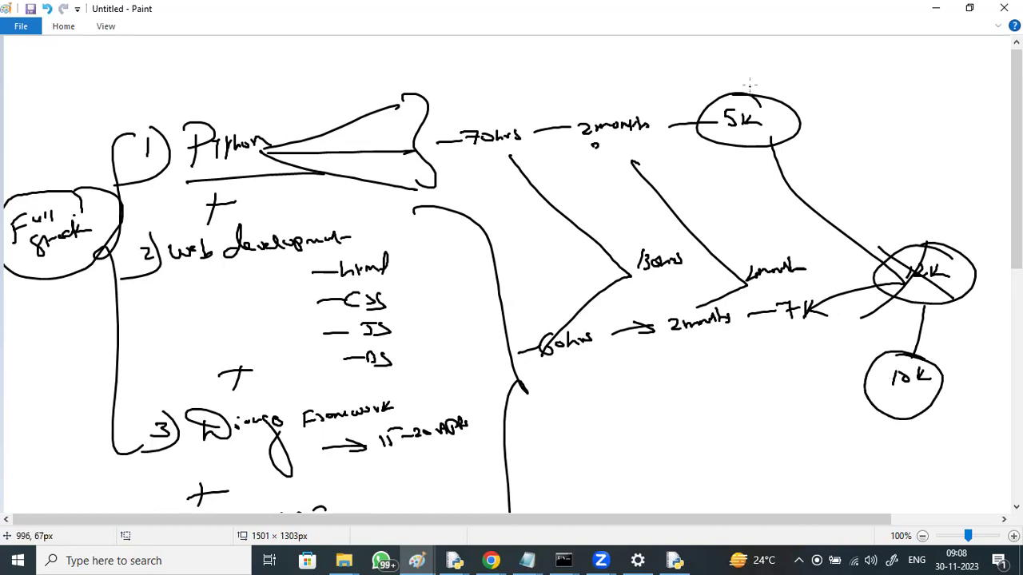
drag(750, 83, 857, 48)
drag(799, 285, 869, 228)
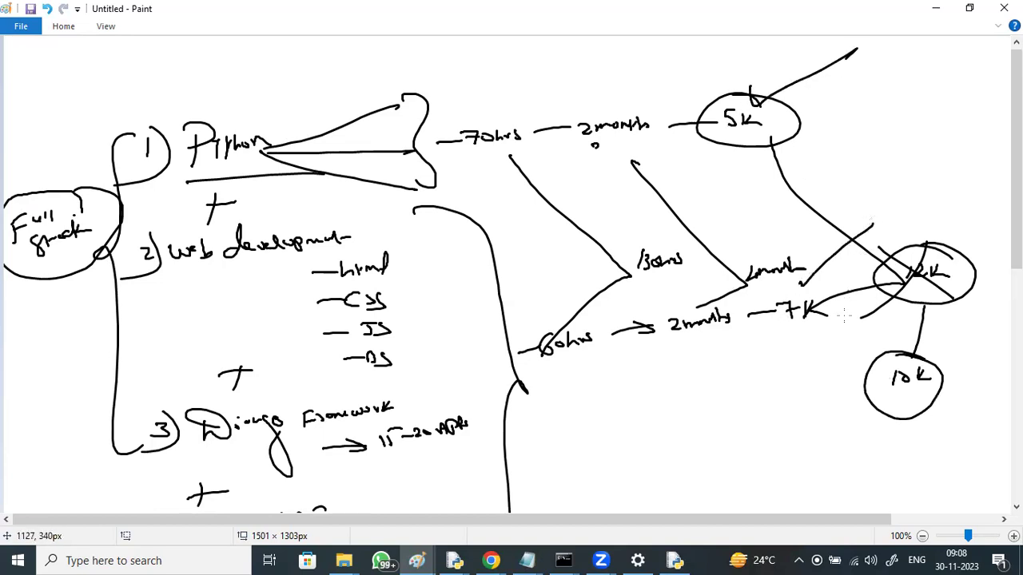
mouse_move(873, 355)
mouse_down()
mouse_move(895, 417)
mouse_move(931, 373)
mouse_move(883, 353)
mouse_up()
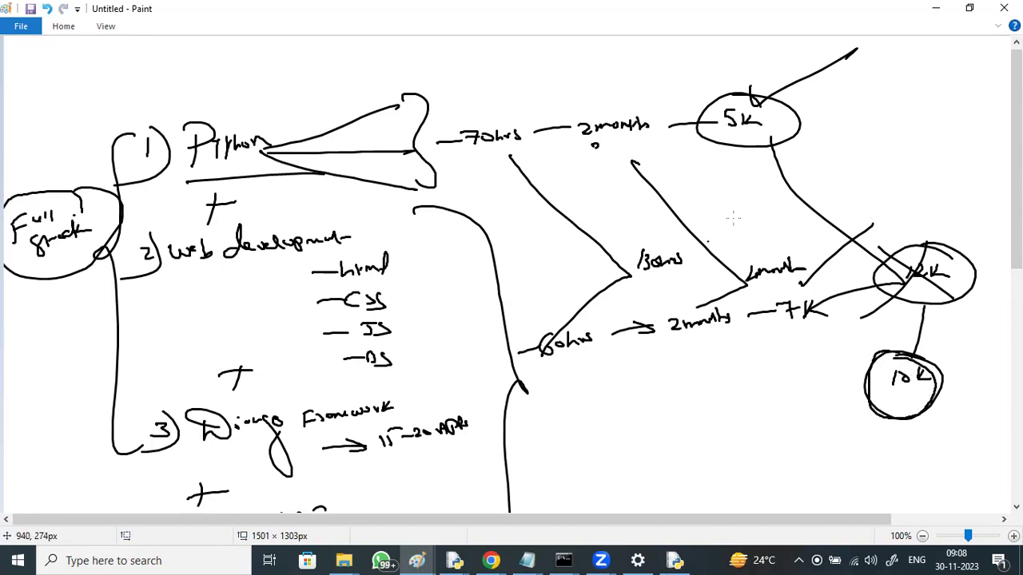
Start a numbered list below "Project" with "1) Session video" and "2) Class notes".
scroll(511, 275, down, 3)
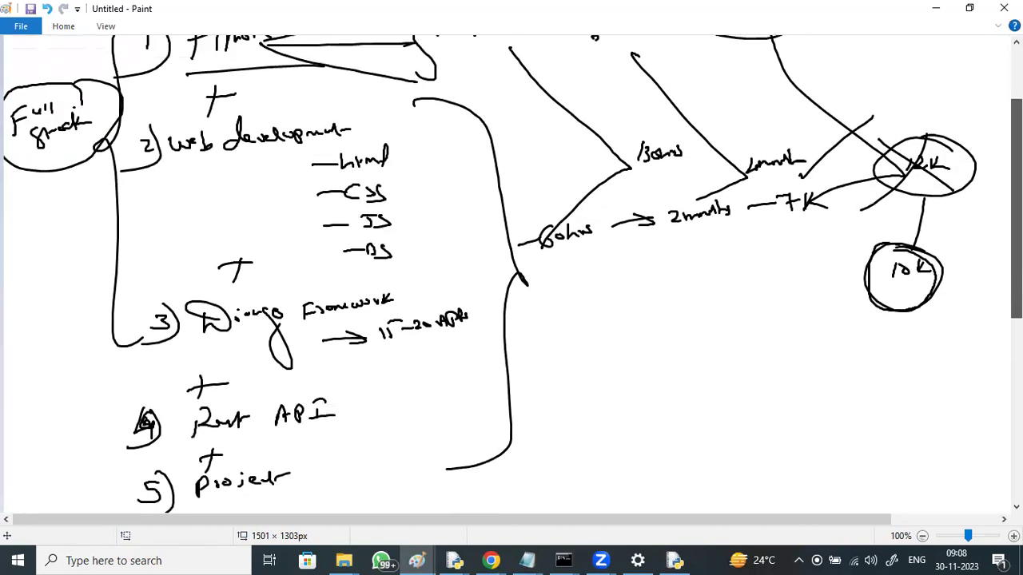
scroll(511, 274, down, 8)
mouse_move(347, 250)
mouse_down()
mouse_move(348, 276)
mouse_move(316, 288)
mouse_up()
mouse_move(409, 255)
mouse_down()
mouse_move(417, 264)
mouse_move(508, 254)
mouse_move(528, 236)
mouse_move(556, 249)
mouse_up()
drag(347, 310, 364, 319)
drag(352, 304, 337, 330)
mouse_move(410, 307)
mouse_down()
mouse_move(411, 324)
mouse_move(521, 310)
mouse_up()
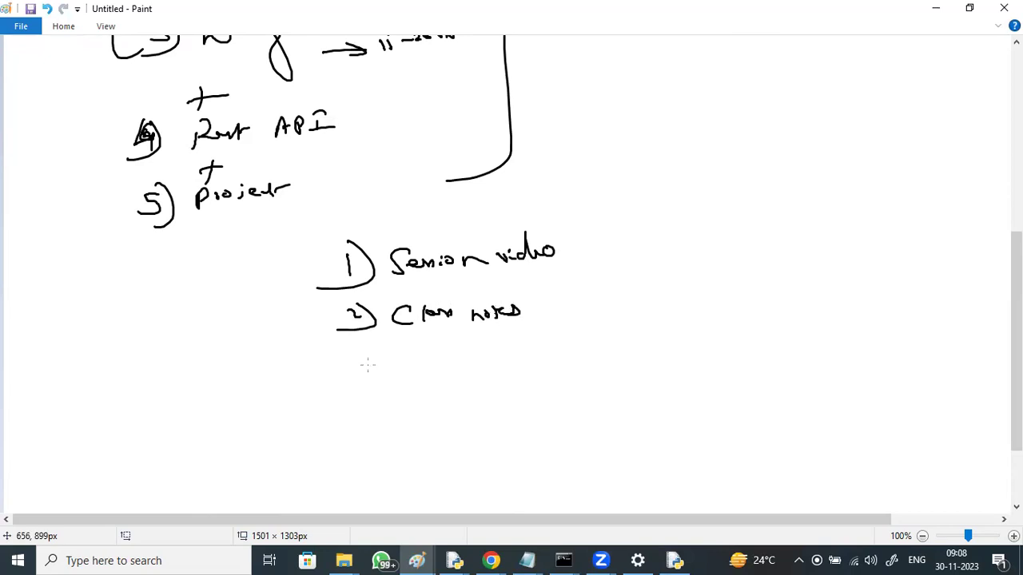
Add "3) Assignment / tasks" and "4) Whatsapp" to the list, then bracket and encircle all four items.
mouse_move(364, 355)
mouse_down()
mouse_move(353, 371)
mouse_move(318, 381)
mouse_up()
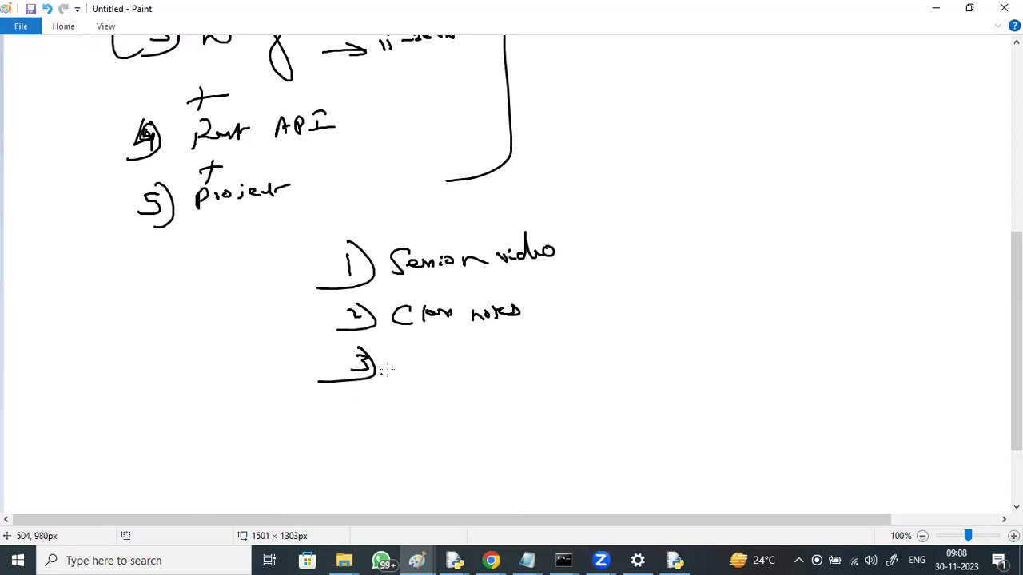
mouse_move(405, 370)
mouse_down()
mouse_move(498, 355)
mouse_move(482, 390)
mouse_up()
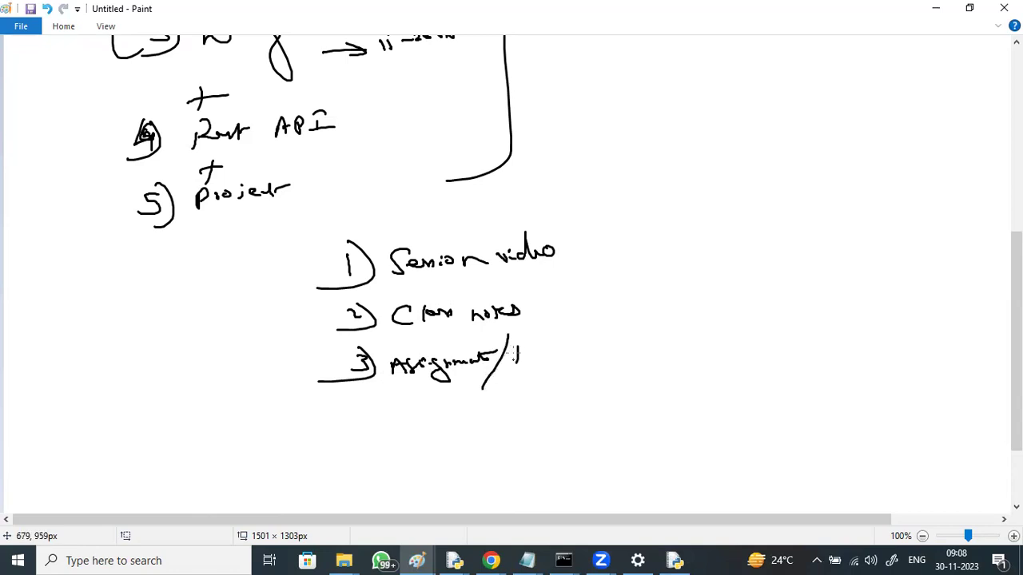
mouse_move(534, 350)
mouse_down()
mouse_move(558, 344)
mouse_move(562, 358)
mouse_up()
mouse_move(350, 409)
mouse_down()
mouse_move(357, 420)
mouse_move(325, 434)
mouse_up()
mouse_move(393, 413)
mouse_down()
mouse_move(403, 400)
mouse_move(461, 409)
mouse_move(466, 398)
mouse_up()
mouse_move(314, 270)
mouse_down()
mouse_move(284, 357)
mouse_move(313, 435)
mouse_up()
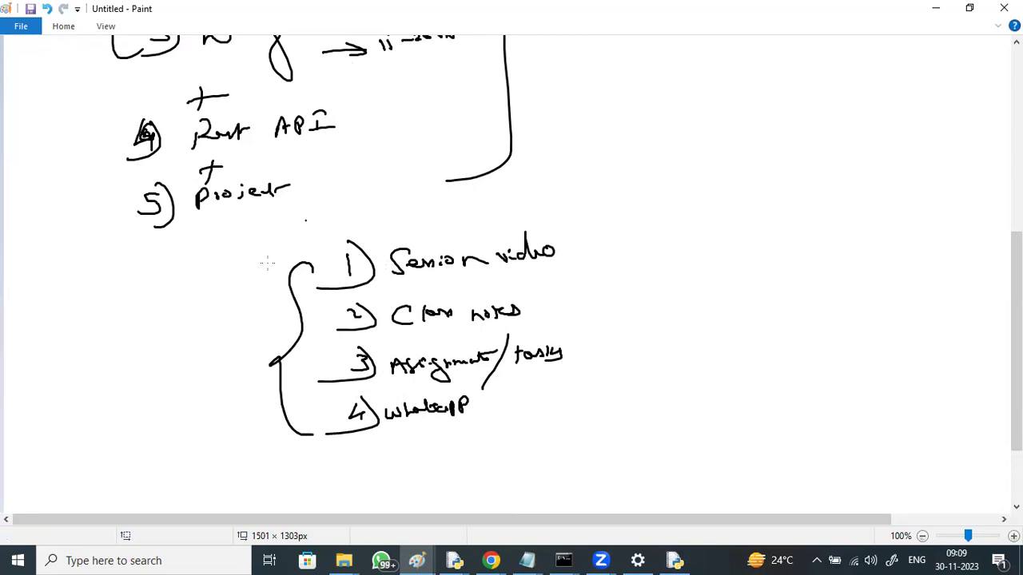
mouse_move(259, 267)
mouse_down()
mouse_move(346, 455)
mouse_move(284, 454)
mouse_up()
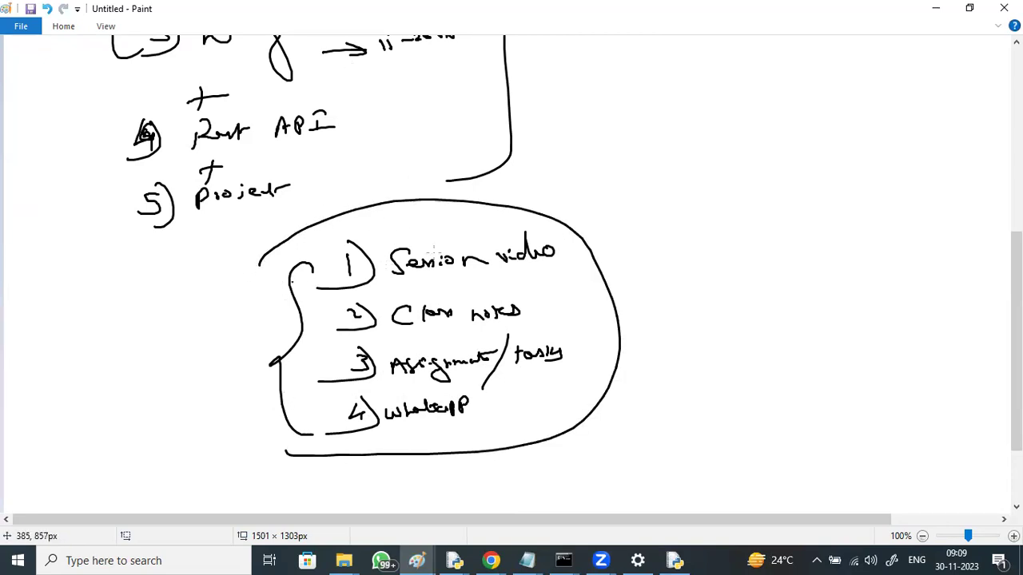
Write an underlined "Timings" heading and below it "10 days" with arrows to "8am-9" and "7am-8", circling both times.
drag(659, 179, 657, 212)
mouse_move(586, 184)
mouse_down()
mouse_move(688, 168)
mouse_move(692, 192)
mouse_move(723, 206)
mouse_move(729, 192)
mouse_up()
drag(627, 216, 764, 205)
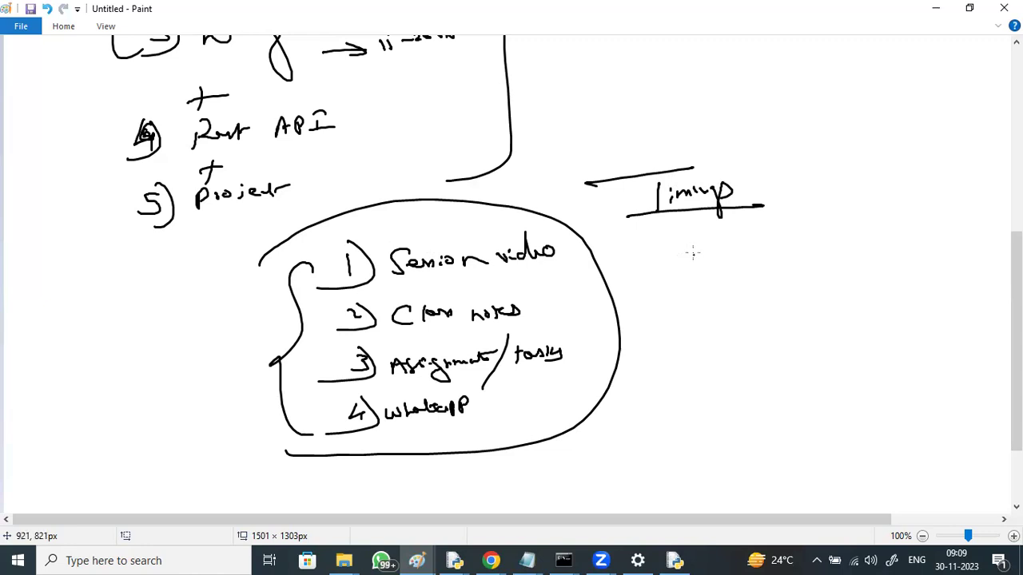
mouse_move(709, 254)
mouse_down()
mouse_move(841, 240)
mouse_move(891, 260)
mouse_up()
mouse_move(690, 273)
mouse_down()
mouse_move(771, 264)
mouse_move(817, 280)
mouse_move(907, 279)
mouse_up()
drag(925, 266, 931, 285)
mouse_move(826, 258)
mouse_down()
mouse_move(861, 262)
mouse_move(883, 217)
mouse_move(852, 260)
mouse_move(906, 239)
mouse_move(915, 255)
mouse_up()
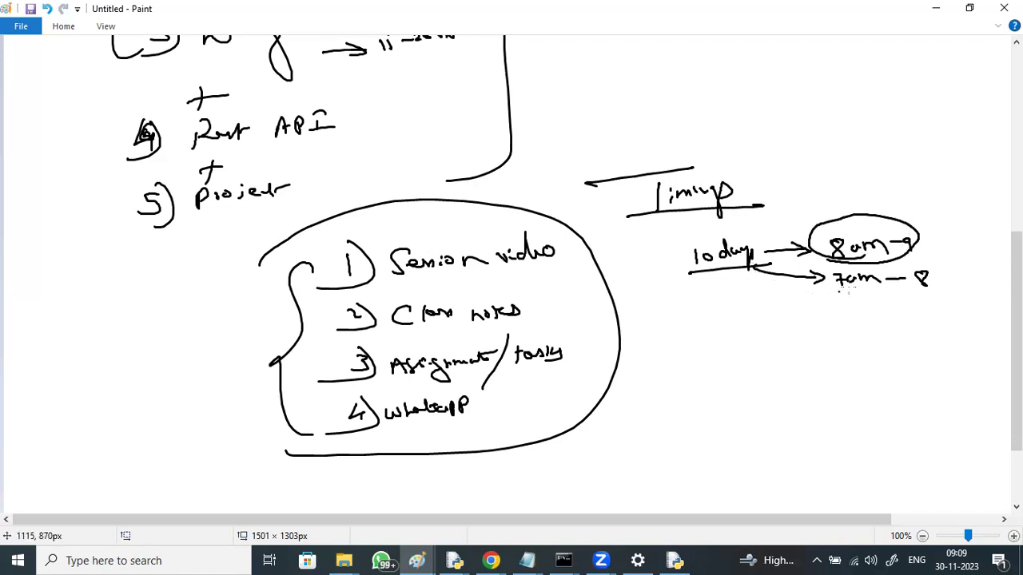
mouse_move(832, 295)
mouse_down()
mouse_move(943, 294)
mouse_move(972, 275)
mouse_move(983, 284)
mouse_move(831, 267)
mouse_move(913, 302)
mouse_move(940, 269)
mouse_move(921, 266)
mouse_up()
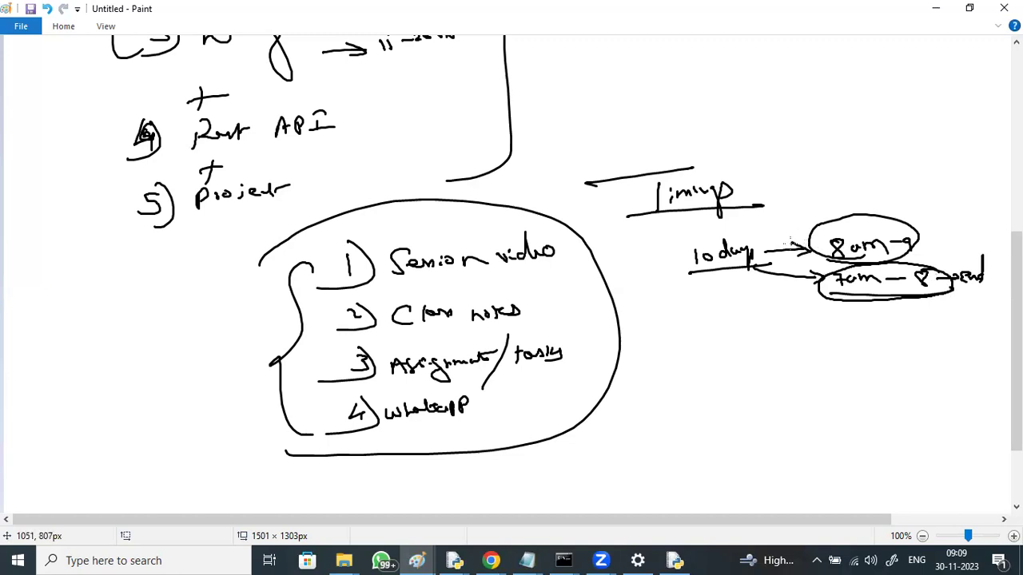
Return to the course page in Chrome and view the Python Basics and Python Operations topics.
click(937, 9)
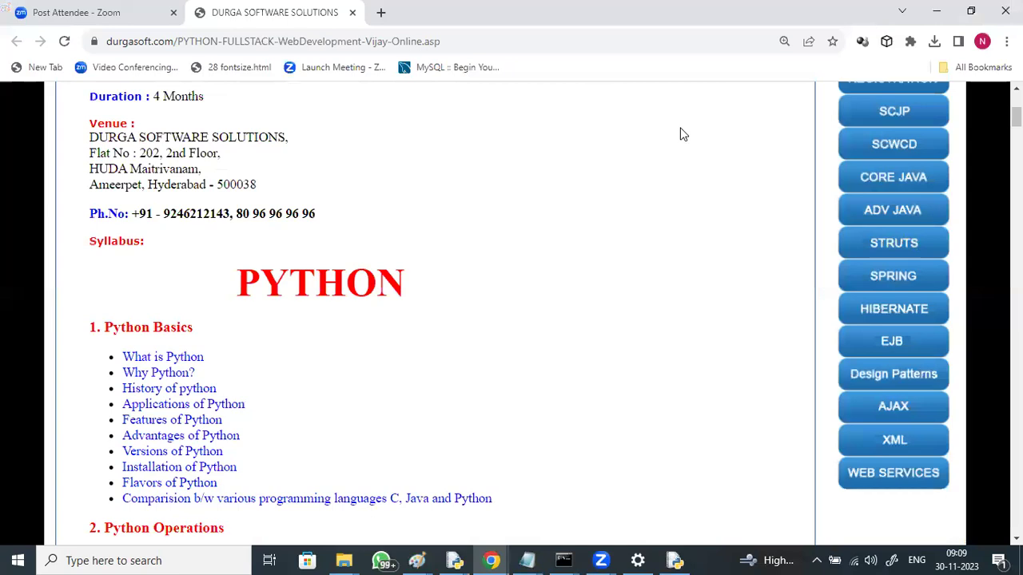
scroll(680, 134, up, 1)
scroll(680, 134, down, 3)
scroll(680, 134, up, 1)
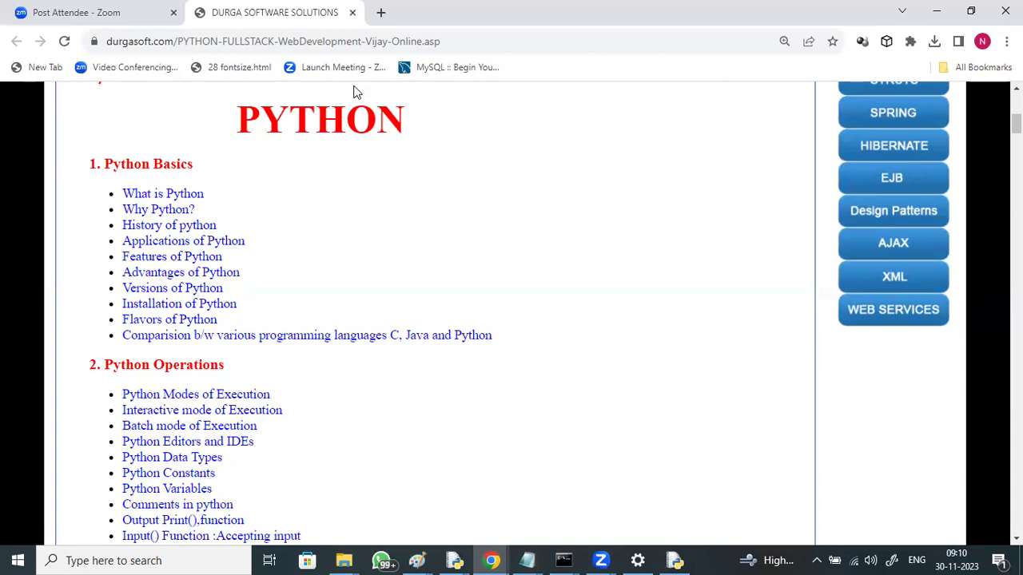
Switch to File Explorer and open the djangoapps1 folder on the C: drive to view its project folders.
click(334, 557)
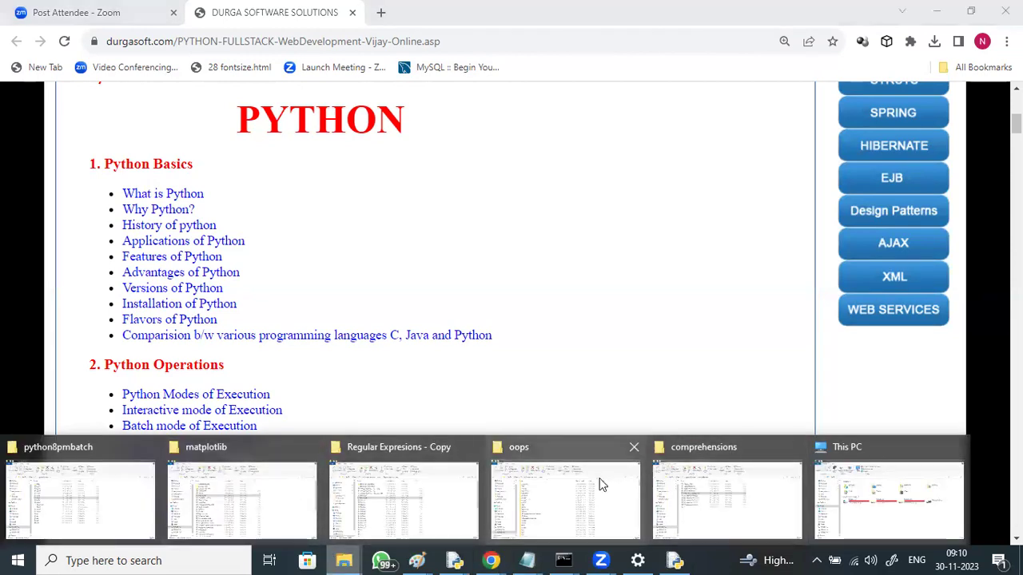
click(679, 497)
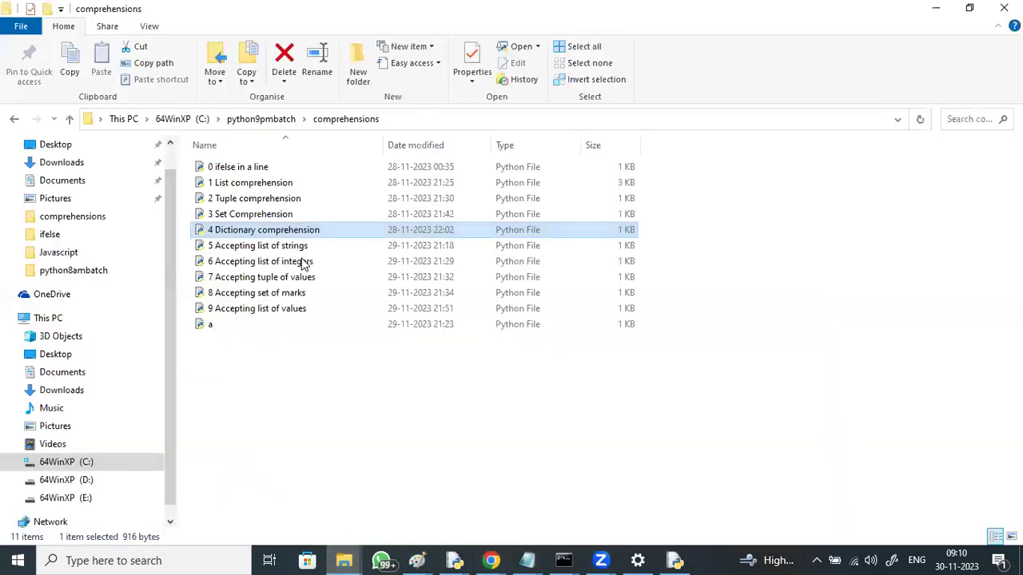
click(177, 119)
scroll(872, 270, up, 15)
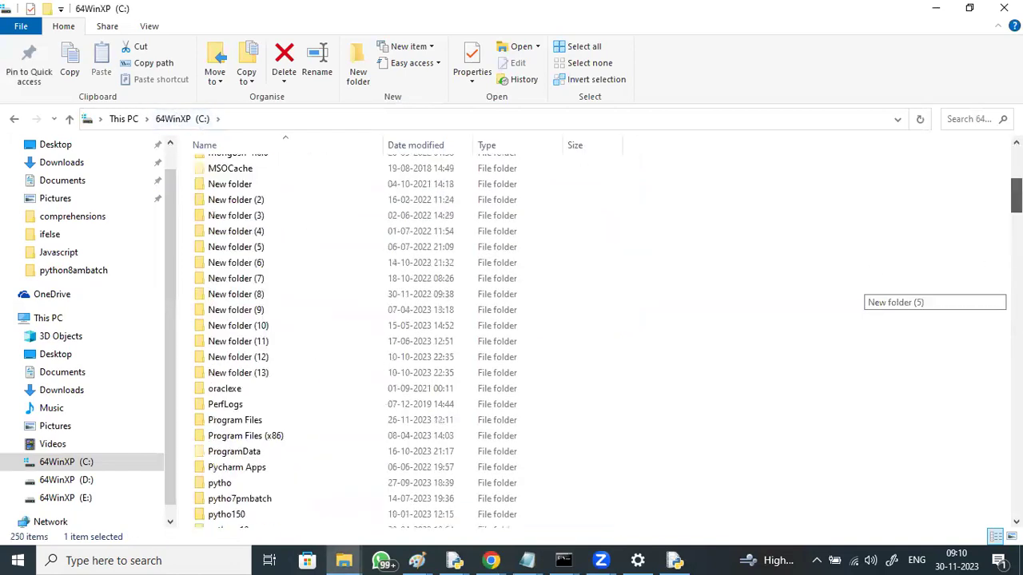
scroll(871, 164, down, 2)
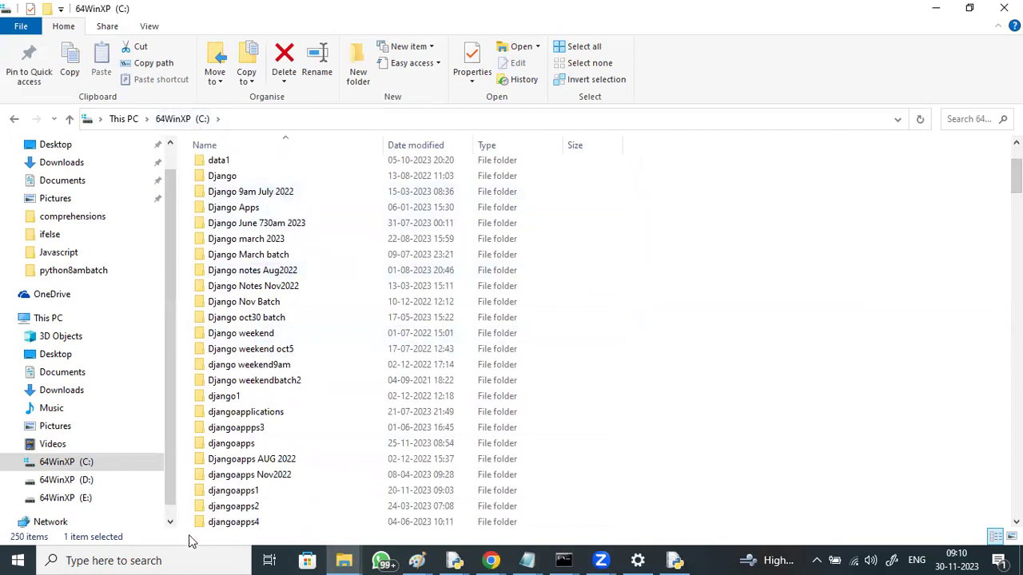
scroll(879, 178, down, 2)
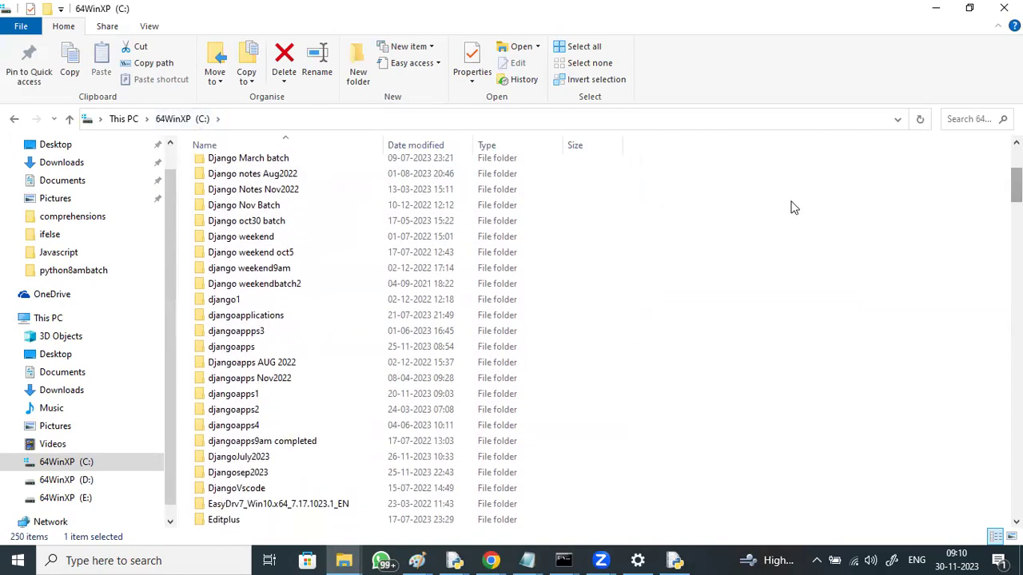
double_click(249, 396)
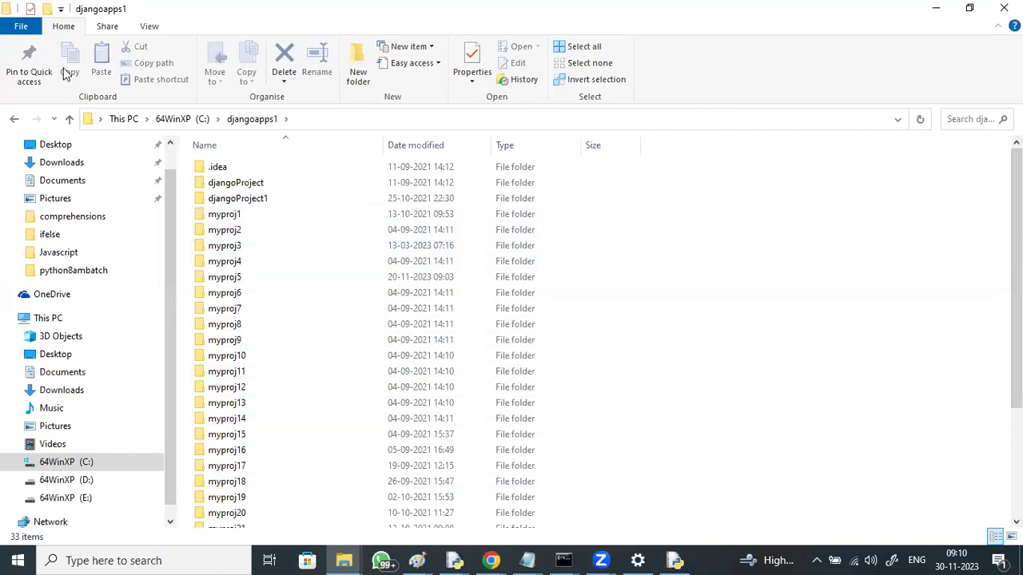
Go back to the C: drive, open the djangoapps2 folder to view its projects, and minimize File Explorer.
click(14, 120)
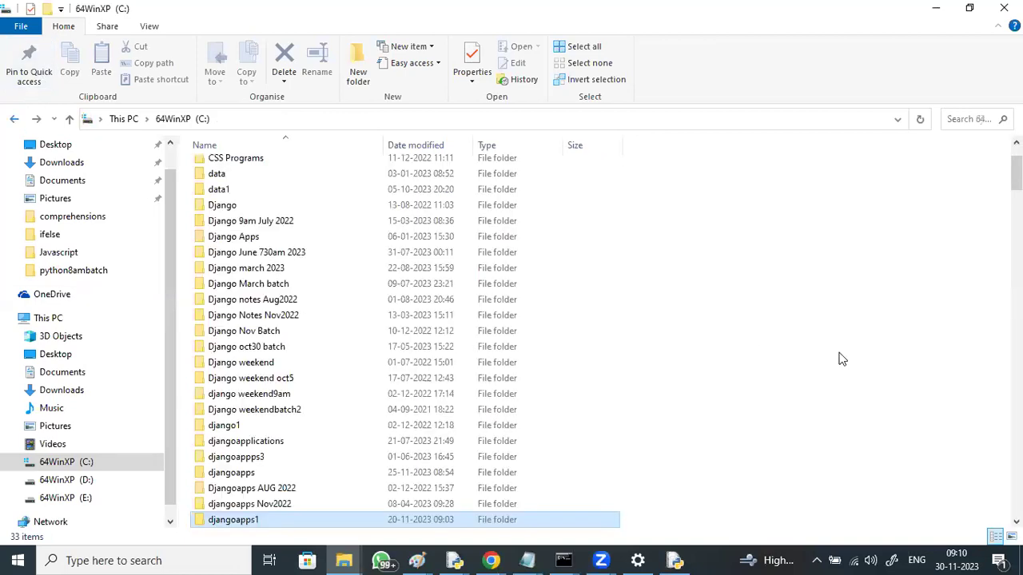
scroll(719, 216, down, 2)
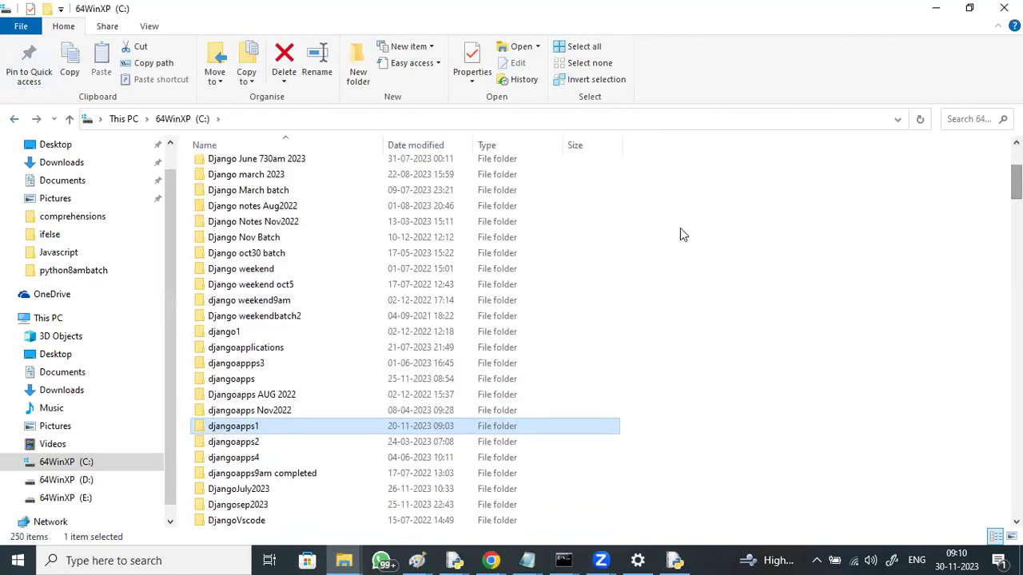
double_click(228, 446)
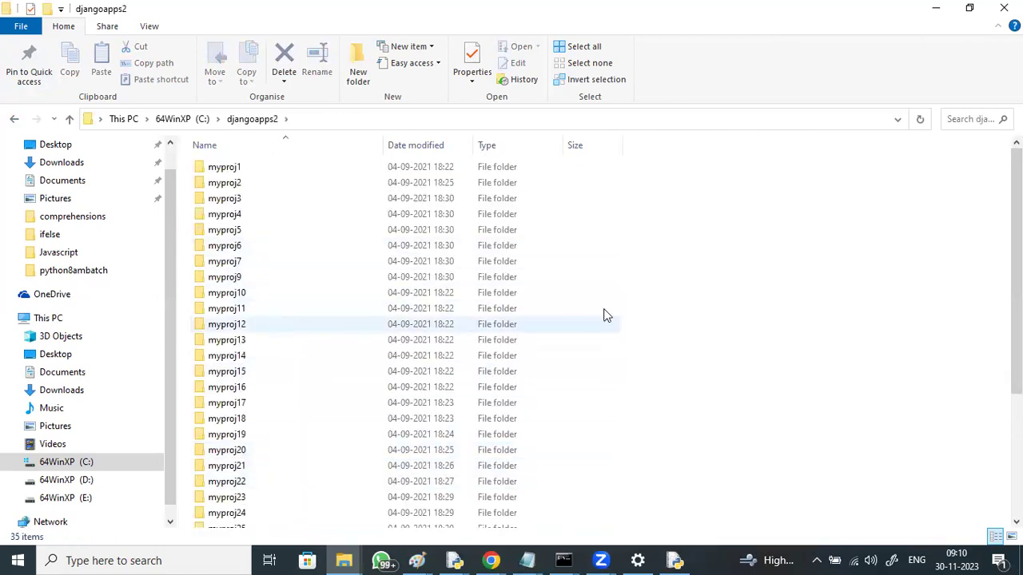
click(936, 8)
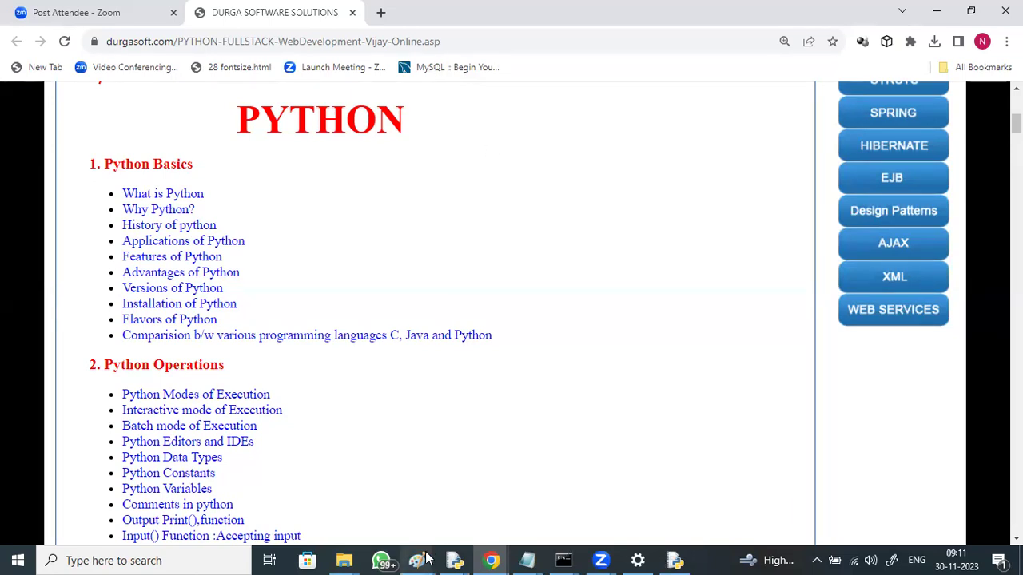
In the Paint course outline, encircle the HTML, CSS, JS and BS list and "Rest API", then minimize Paint.
mouse_move(426, 559)
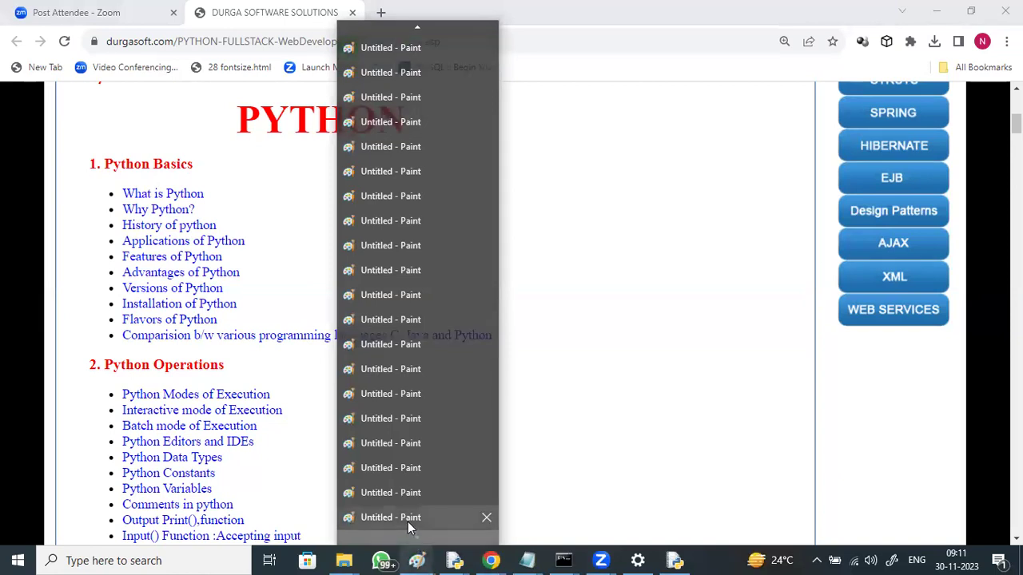
click(408, 522)
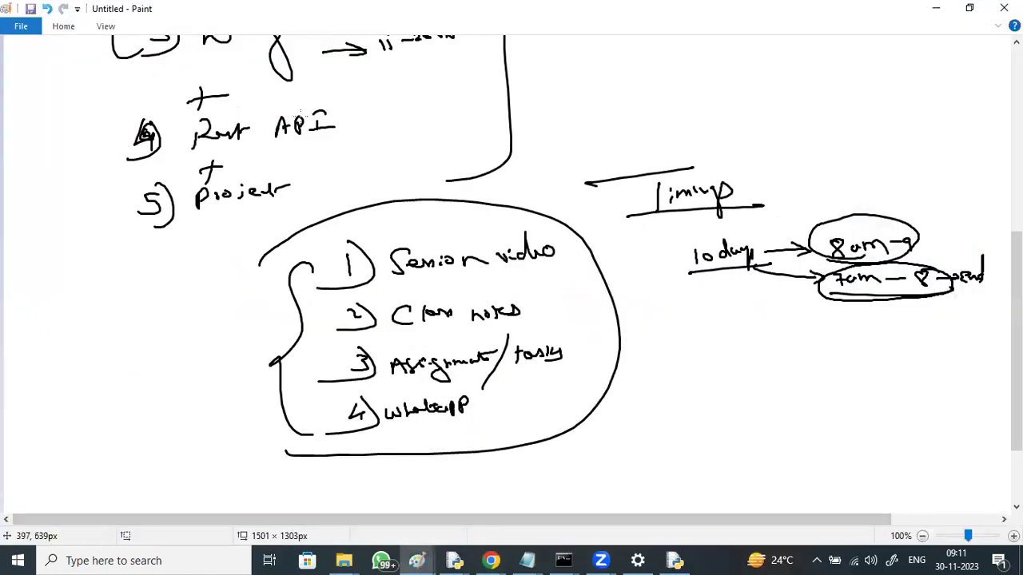
scroll(976, 203, up, 5)
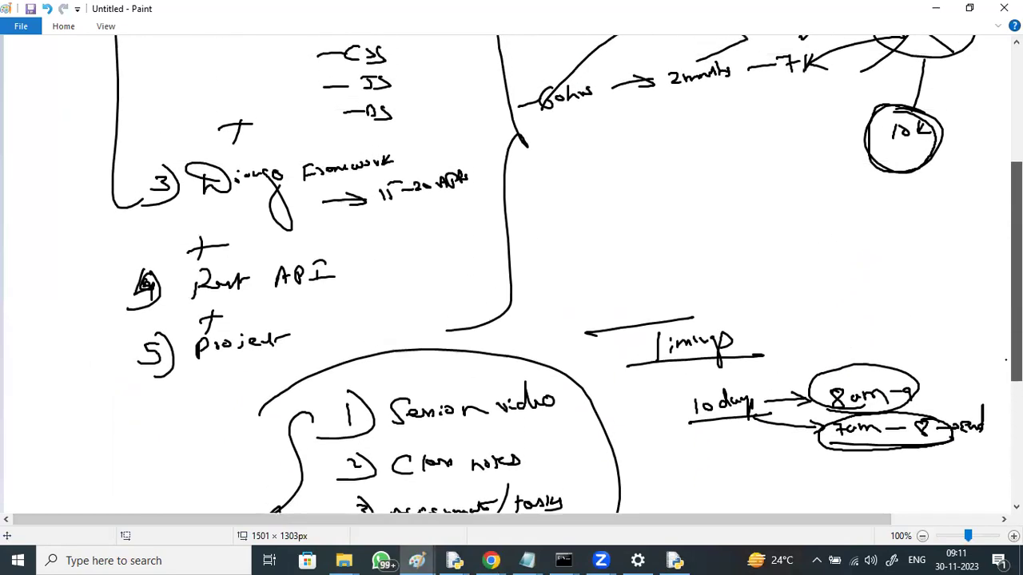
scroll(511, 276, up, 2)
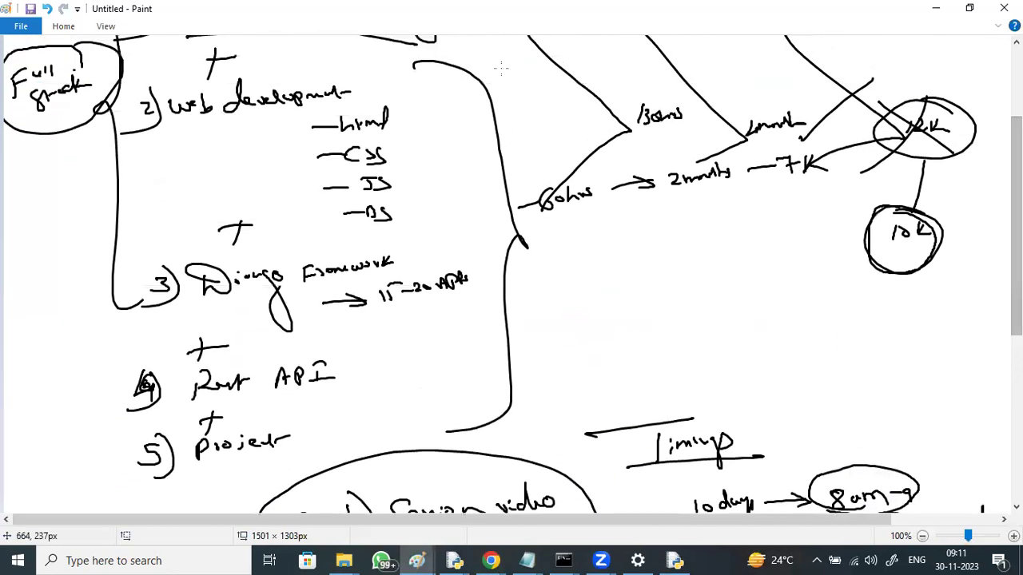
mouse_move(432, 81)
mouse_down()
mouse_move(336, 104)
mouse_move(343, 200)
mouse_move(429, 210)
mouse_move(431, 62)
mouse_up()
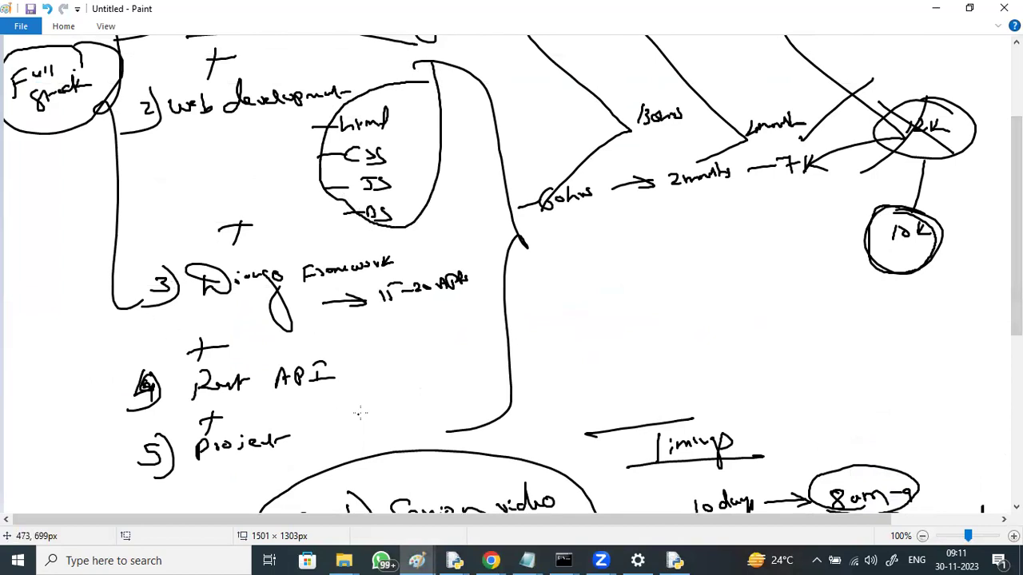
mouse_move(349, 365)
mouse_down()
mouse_move(248, 344)
mouse_move(179, 366)
mouse_move(249, 400)
mouse_move(347, 395)
mouse_move(354, 369)
mouse_move(334, 354)
mouse_up()
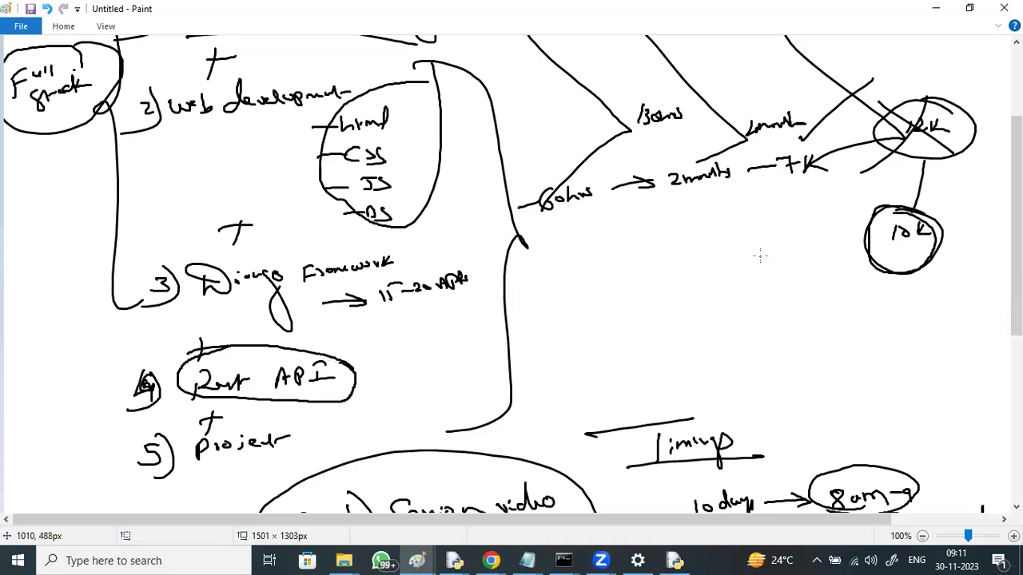
click(935, 9)
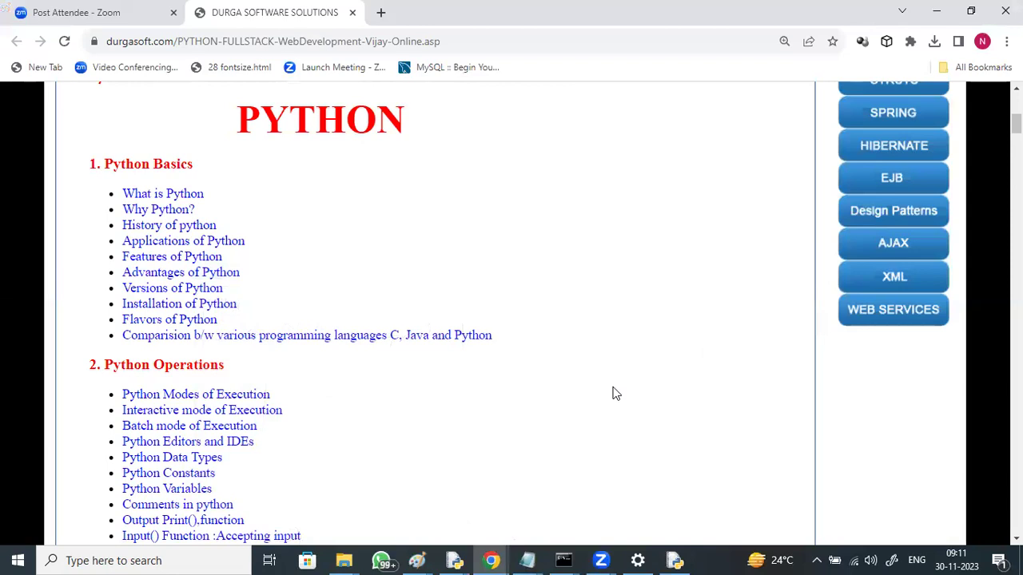